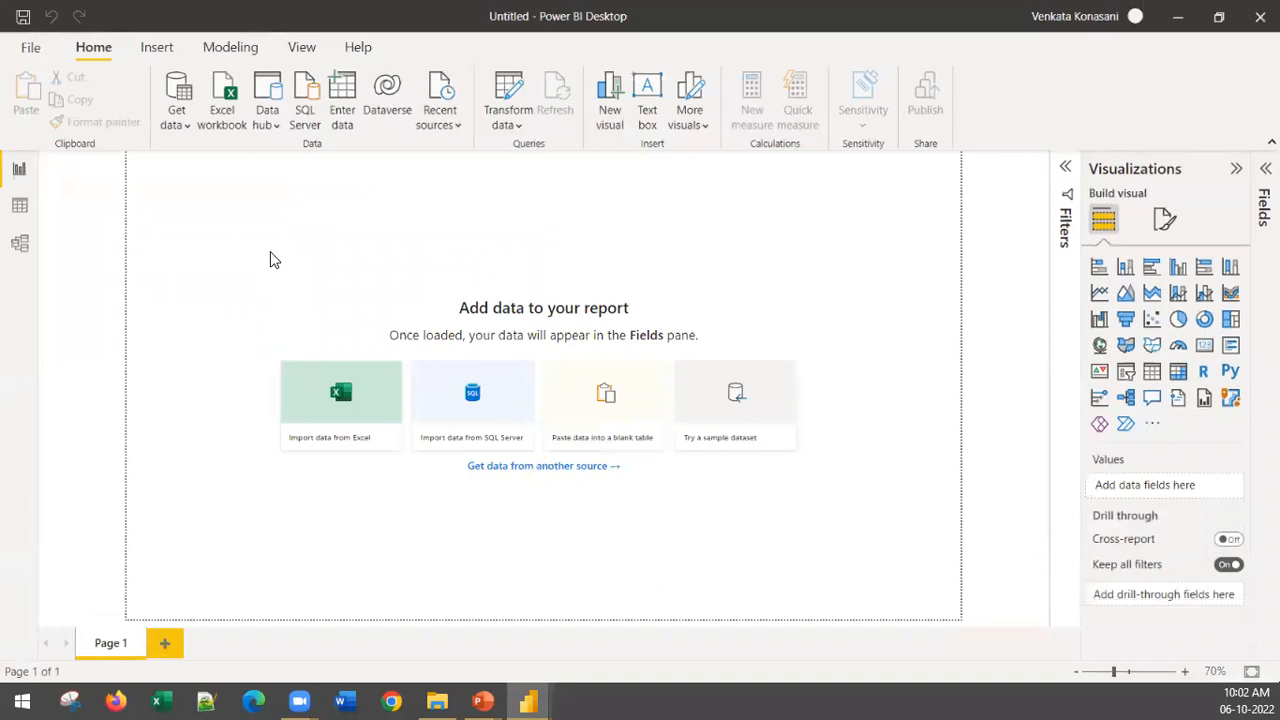
Step: Import the Excel workbook Ecom_Product_Sales_Data_v1.xlsx from the PowerBI_Sessions_Data folder
left_click(366, 398)
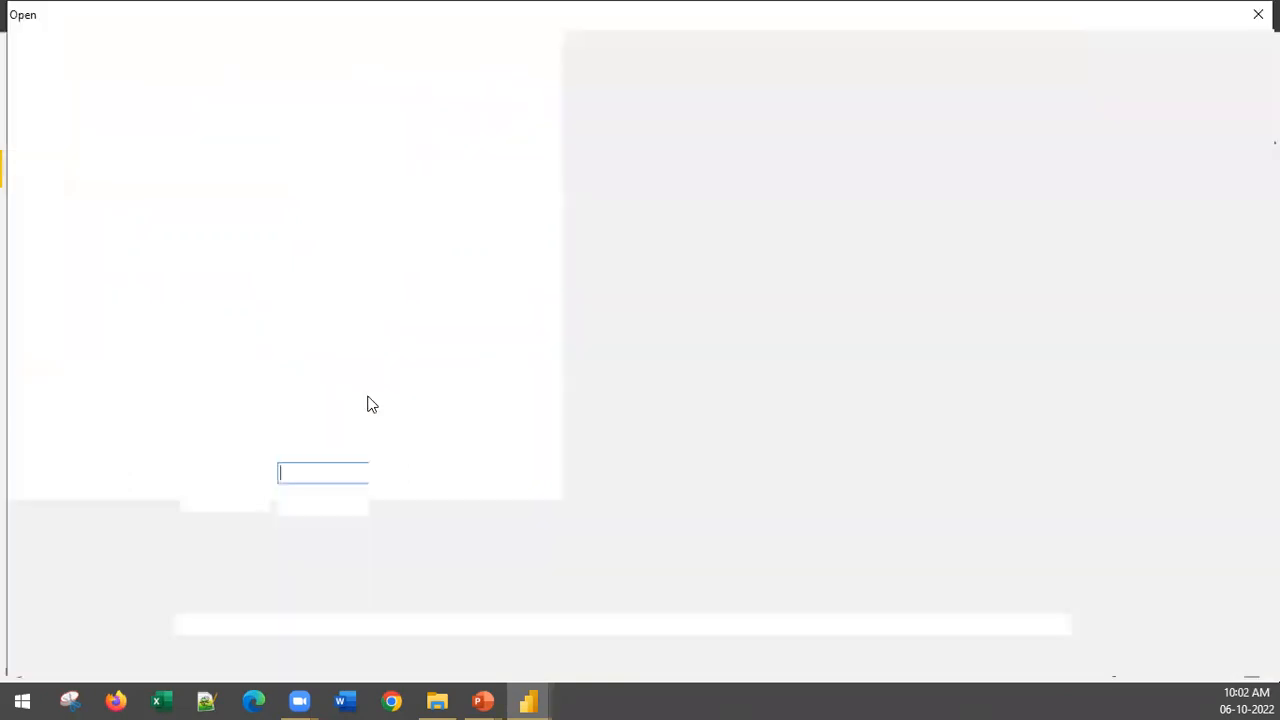
type("D:\\Google Drive\\Training\\Job_Courses\\PowerBI\\Class_Material\\PowerBI_Sessions_Data")
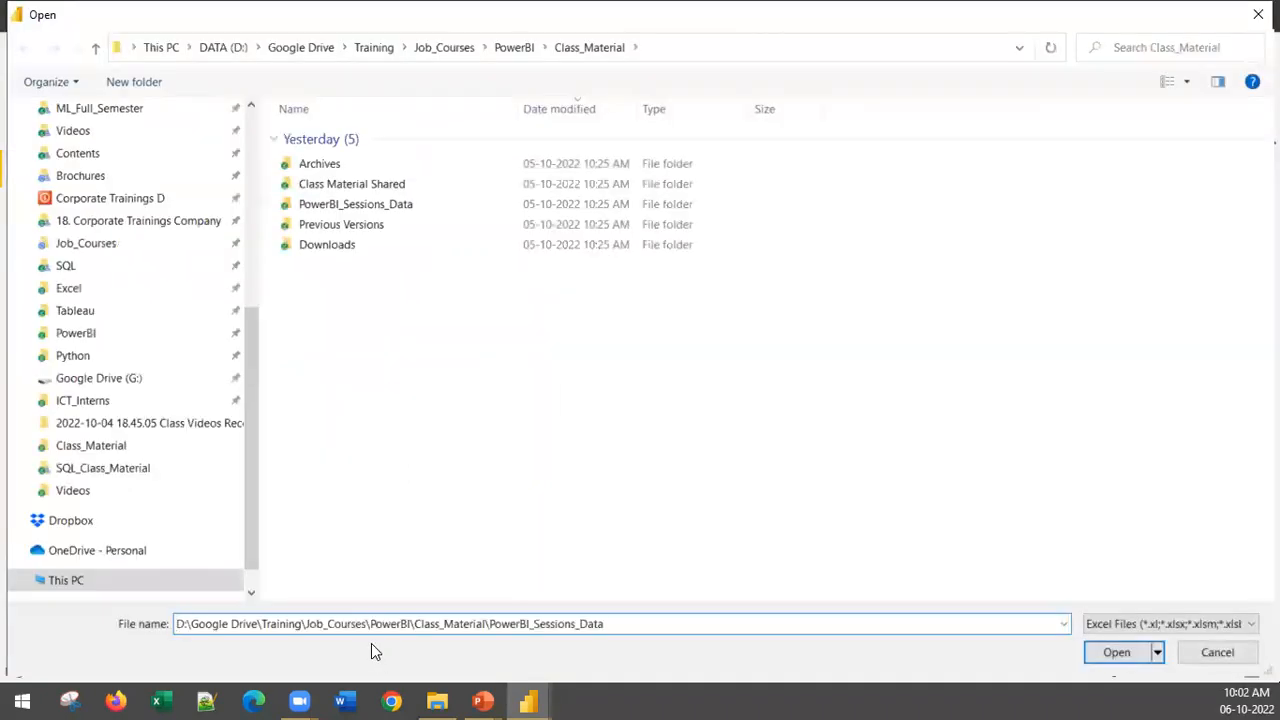
key("Return")
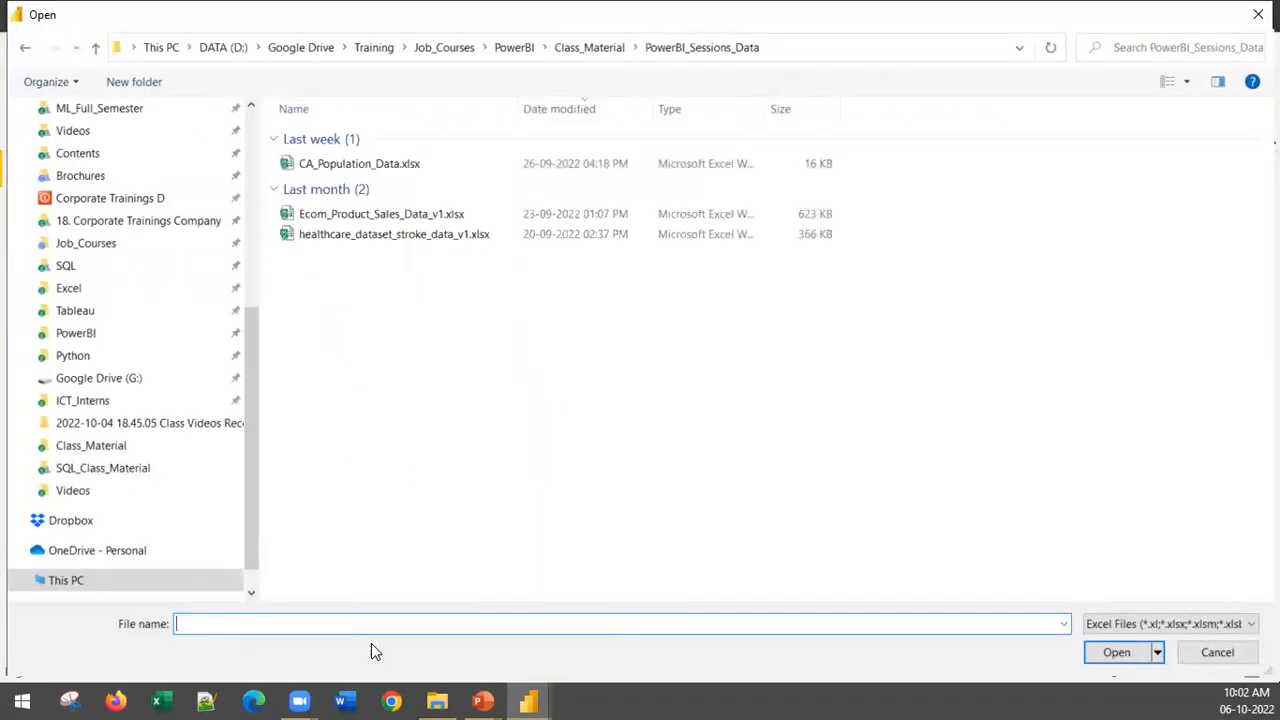
left_click(430, 215)
left_click(1118, 655)
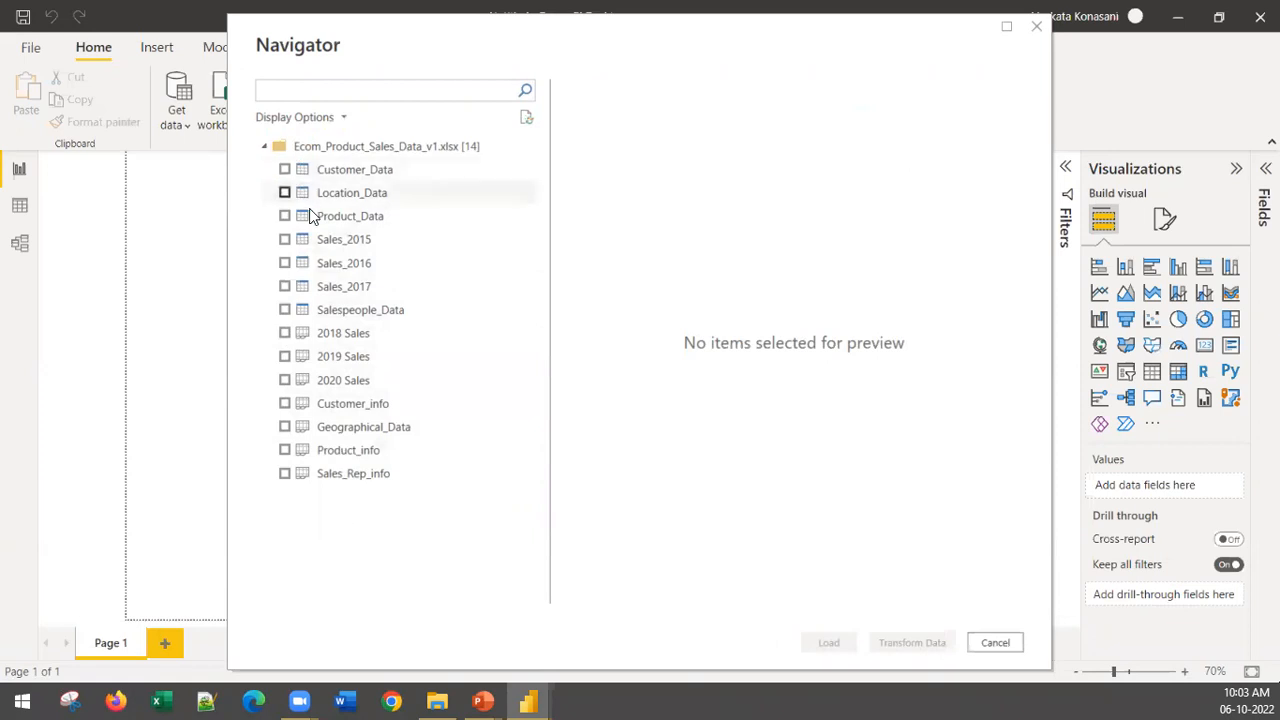
Step: Load 2018 Sales, 2019 Sales, 2020 Sales, Customer_info, Geographical_Data, Product_info and Sales_Rep_info from the workbook
left_click(285, 334)
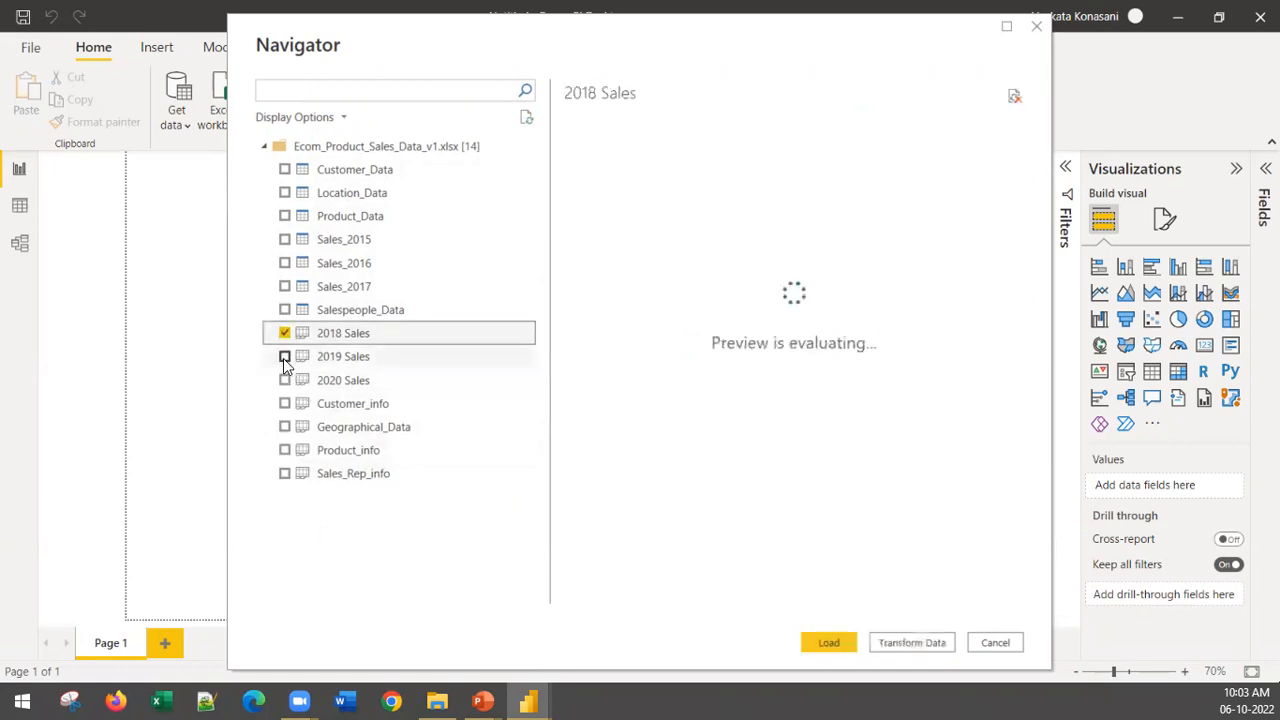
left_click(284, 362)
left_click(284, 380)
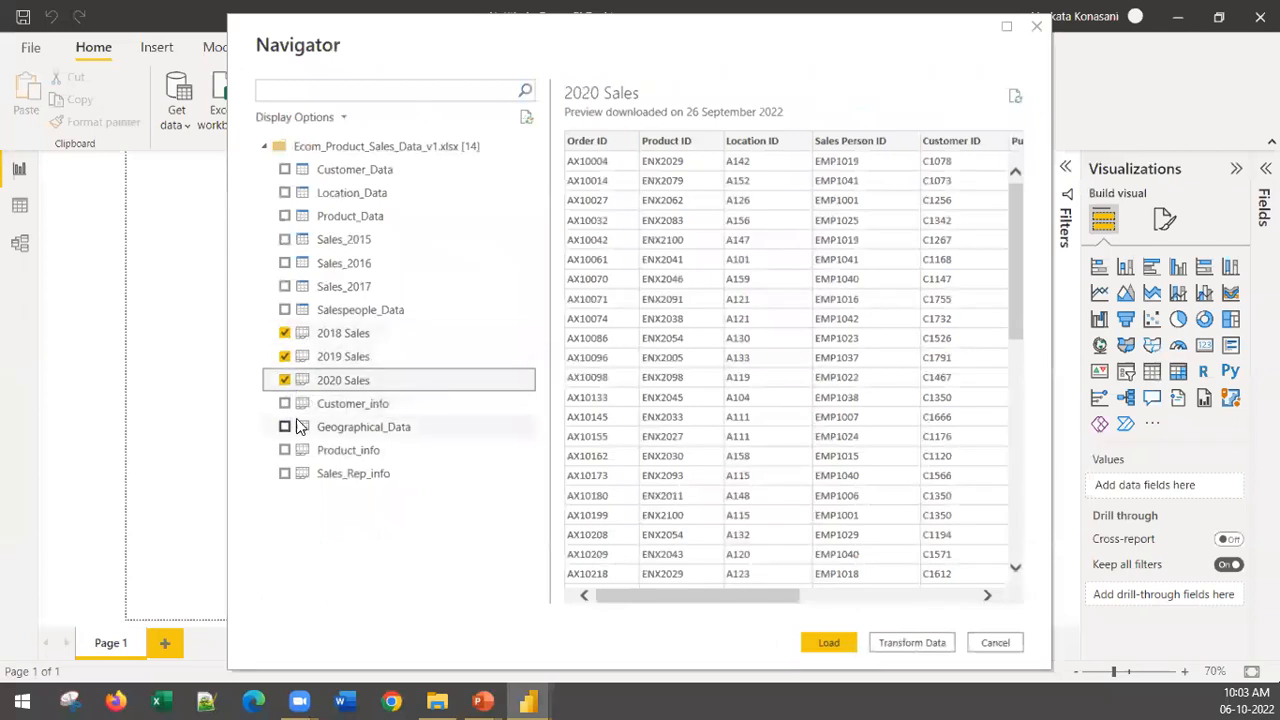
left_click(285, 404)
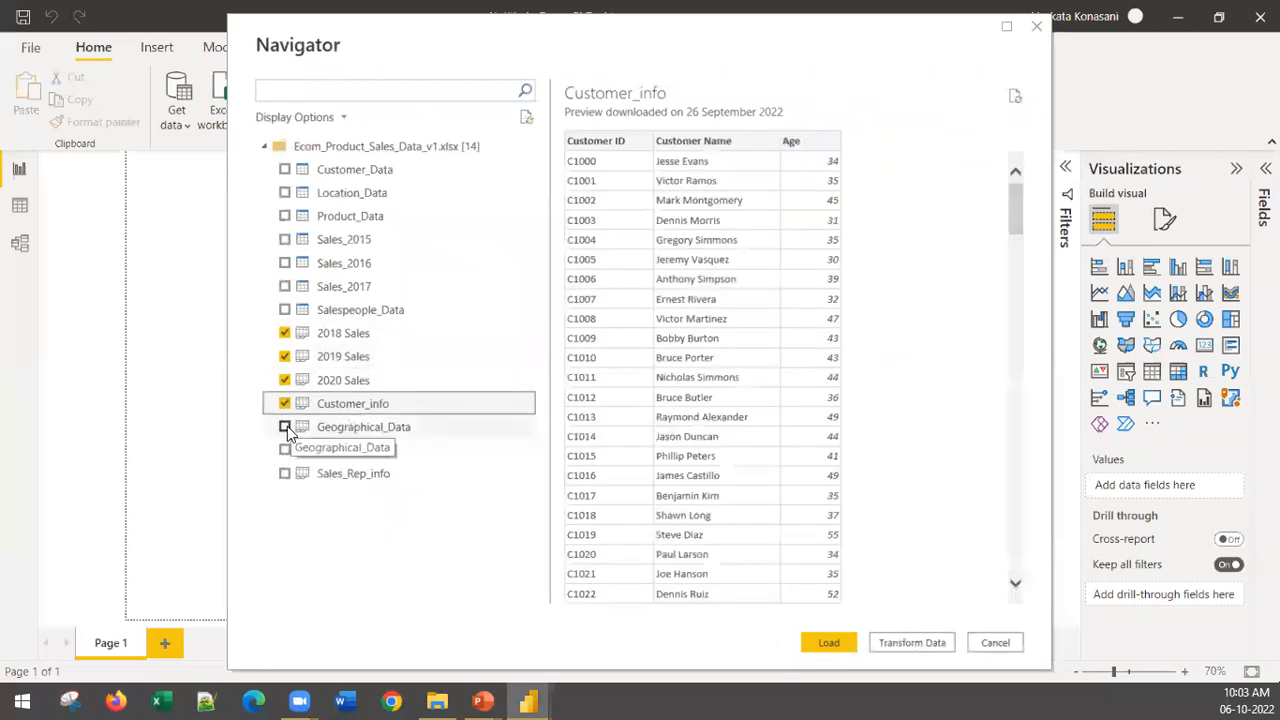
left_click(285, 428)
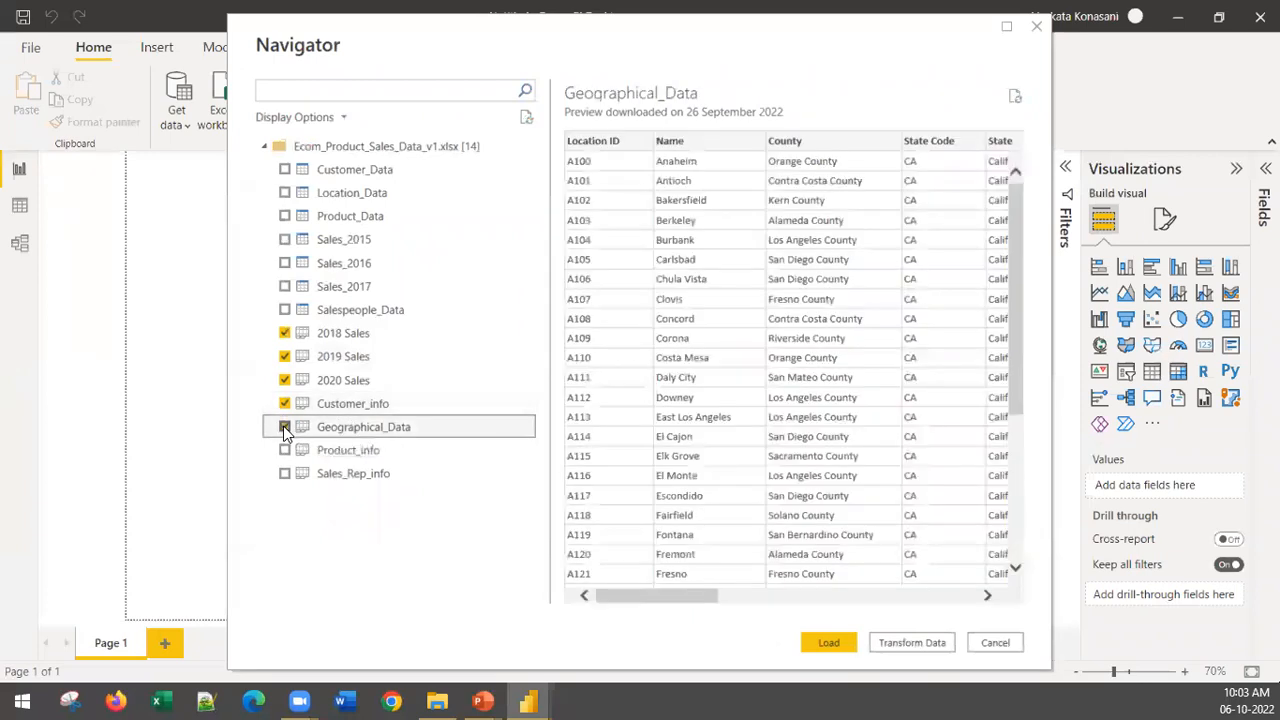
left_click(284, 450)
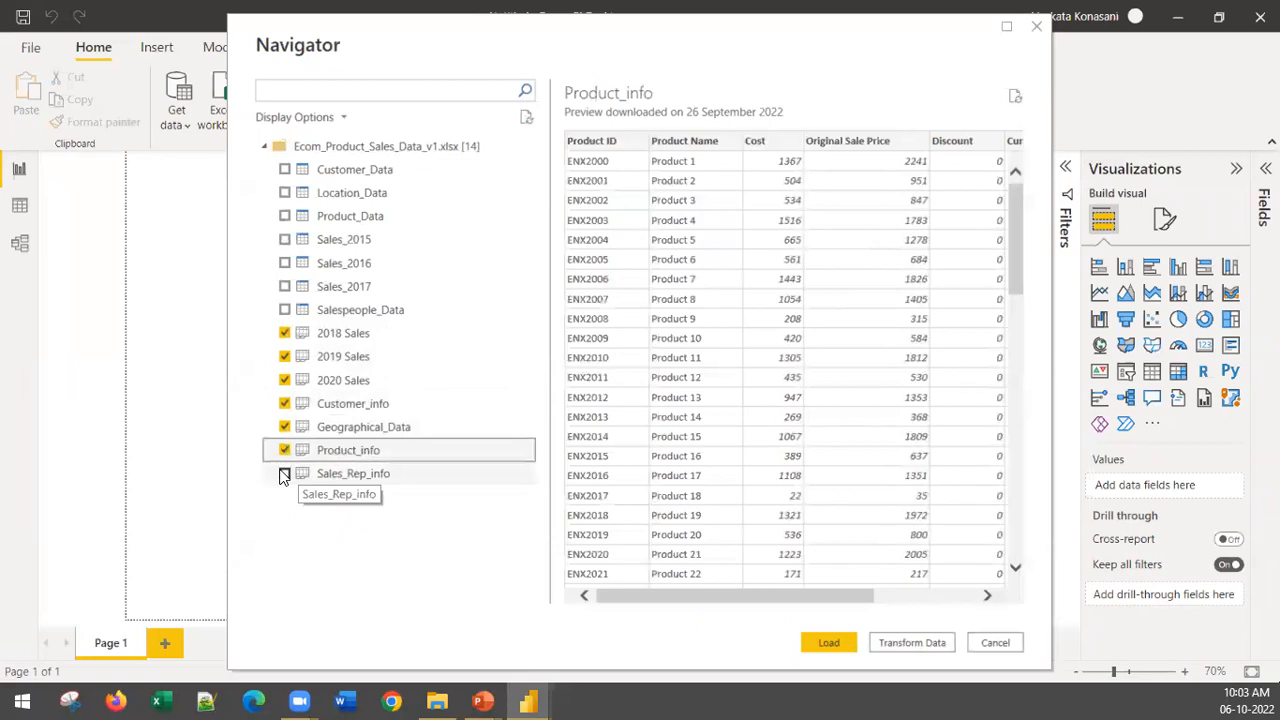
left_click(285, 474)
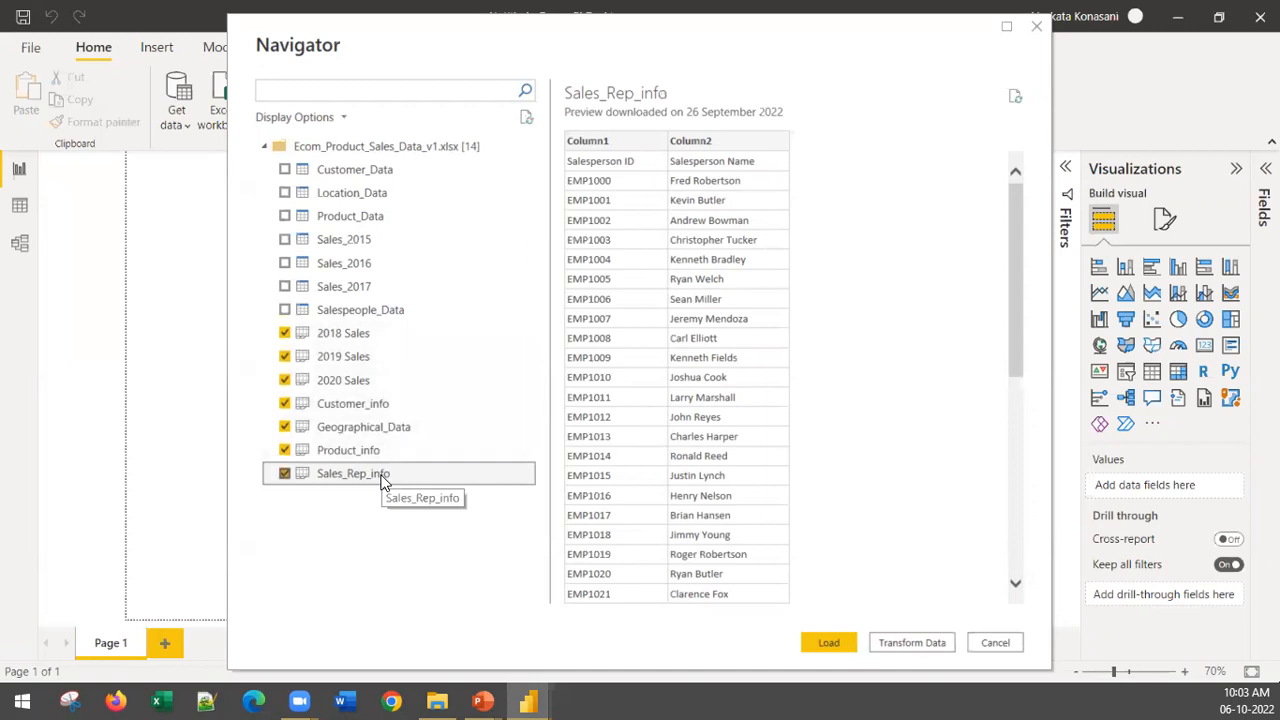
left_click(845, 641)
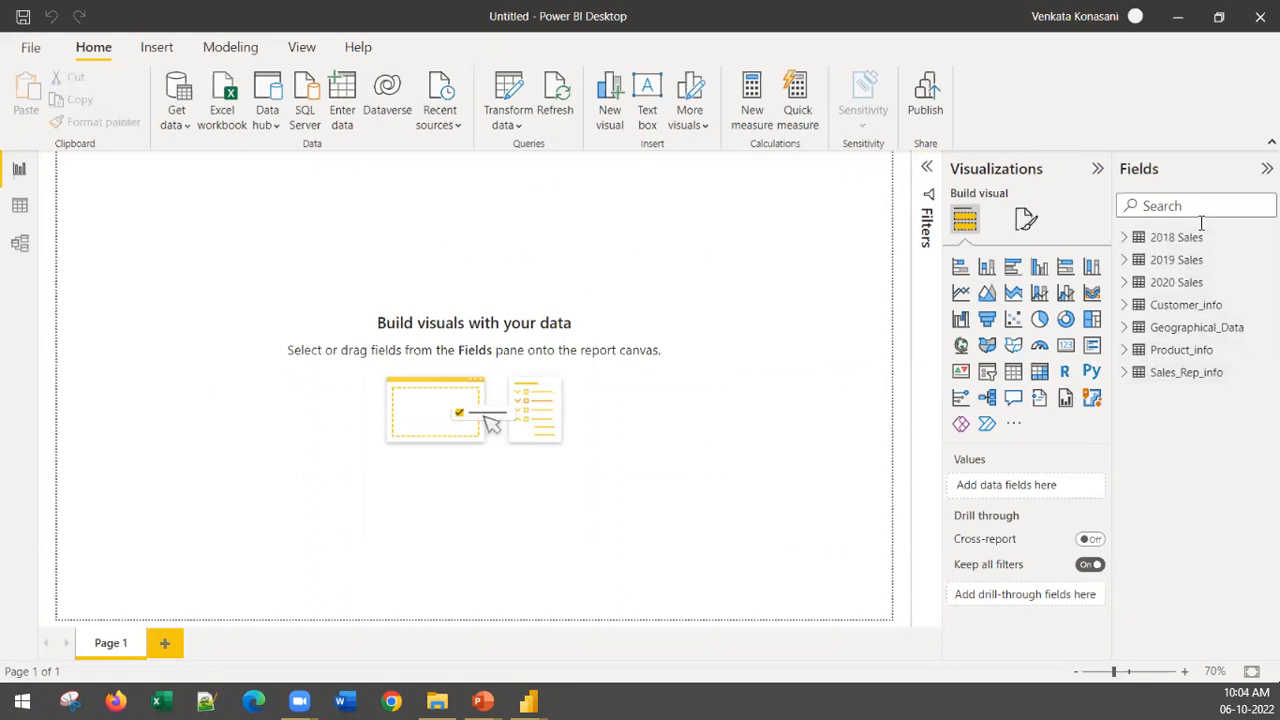
Step: Examine the columns and rows of the loaded sales, customer, geographical, product and sales rep tables in Data view
left_click(19, 205)
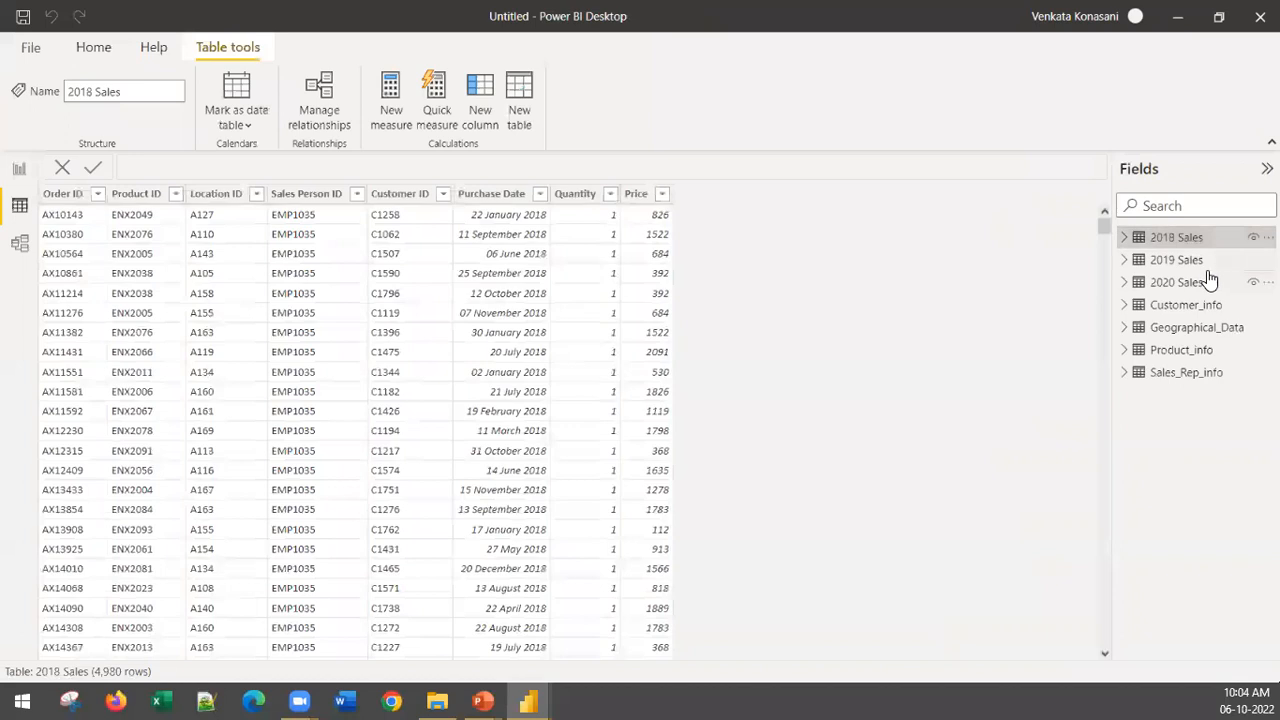
left_click(1195, 262)
left_click(1185, 287)
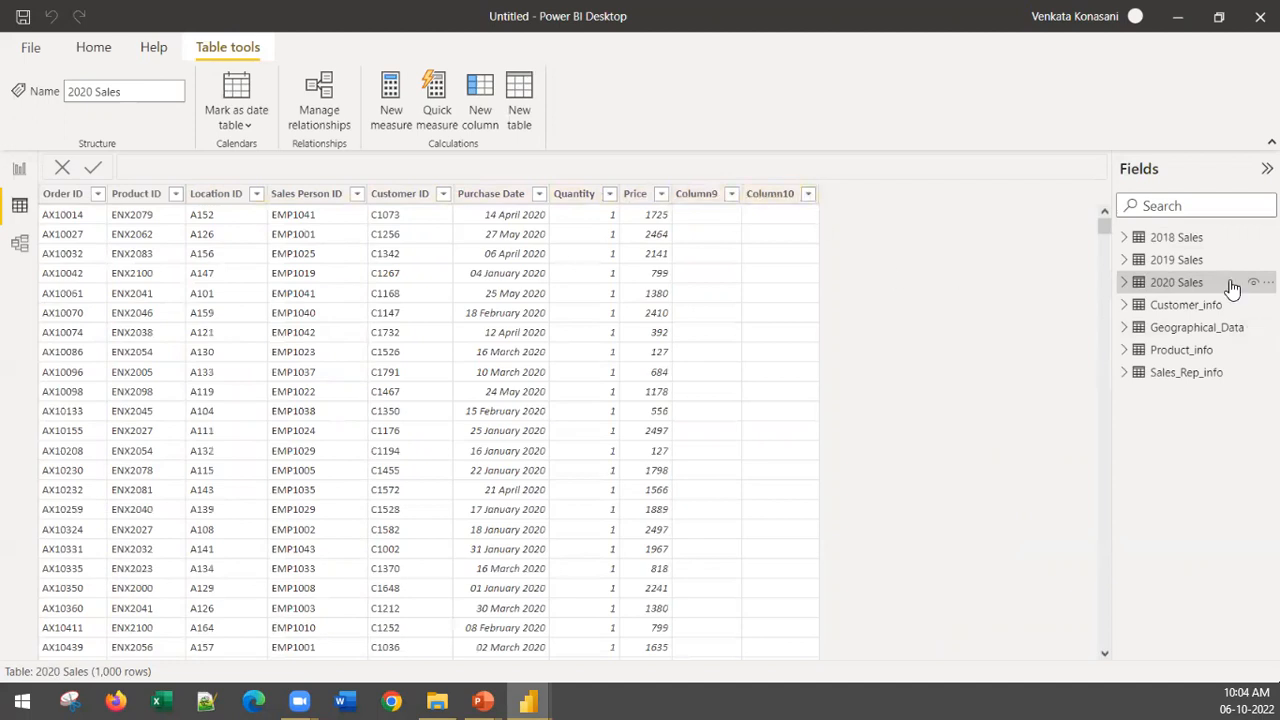
left_click(1176, 259)
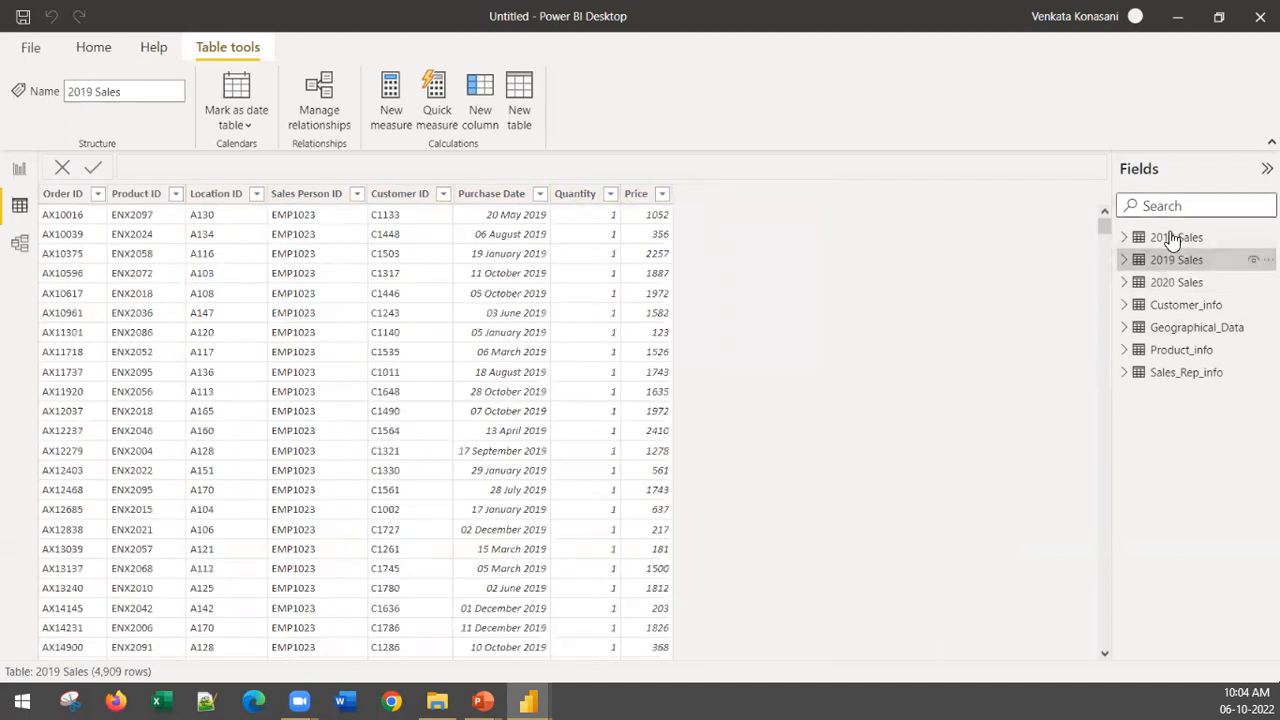
left_click(1185, 284)
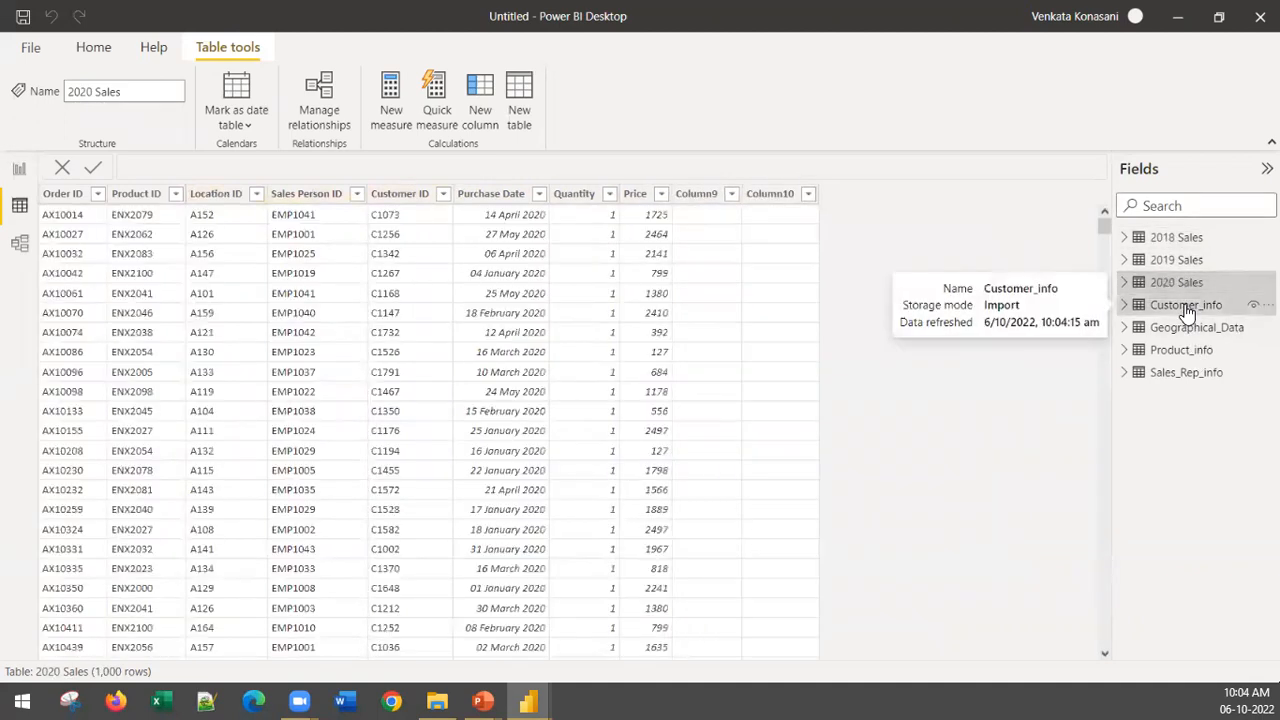
left_click(1186, 306)
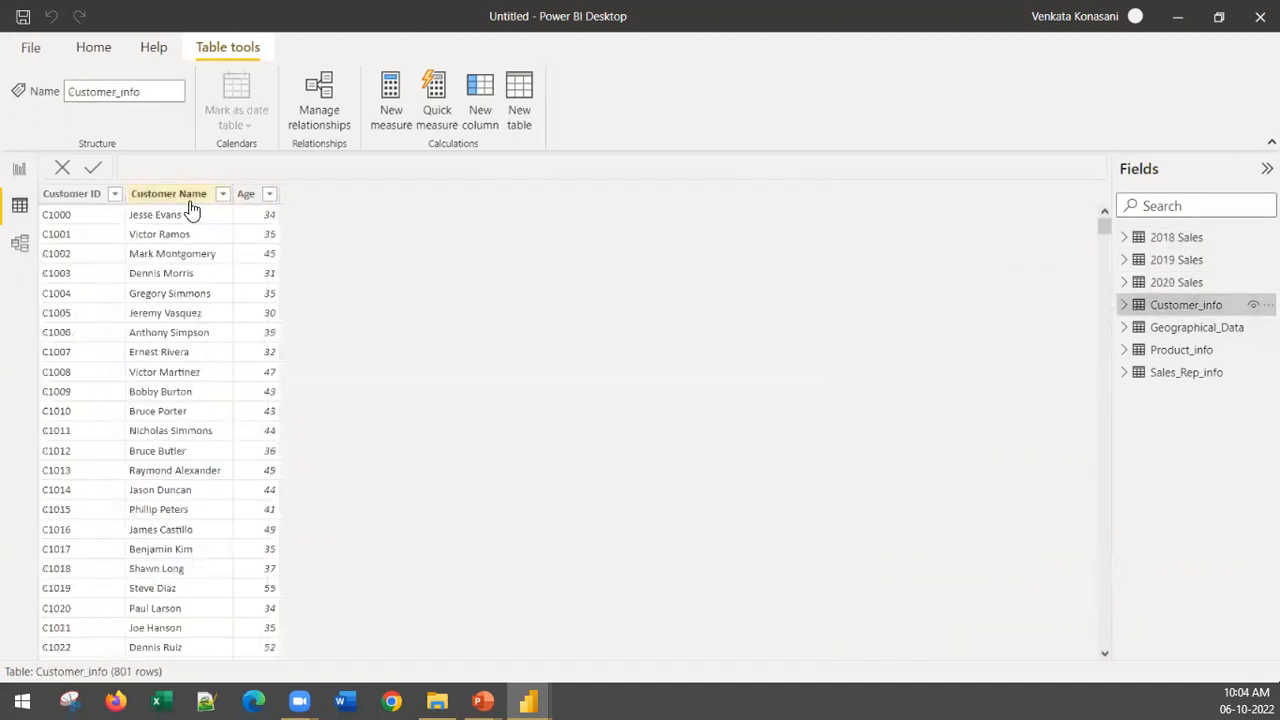
left_click(1190, 330)
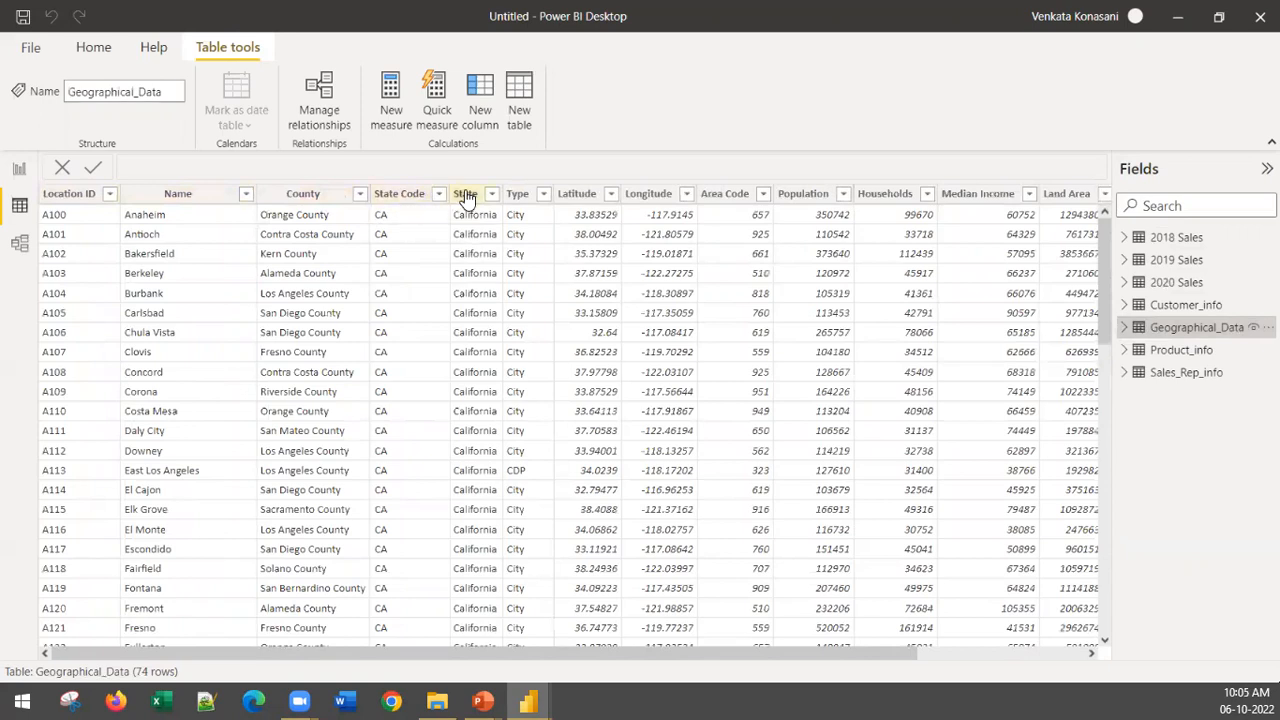
left_click(1177, 350)
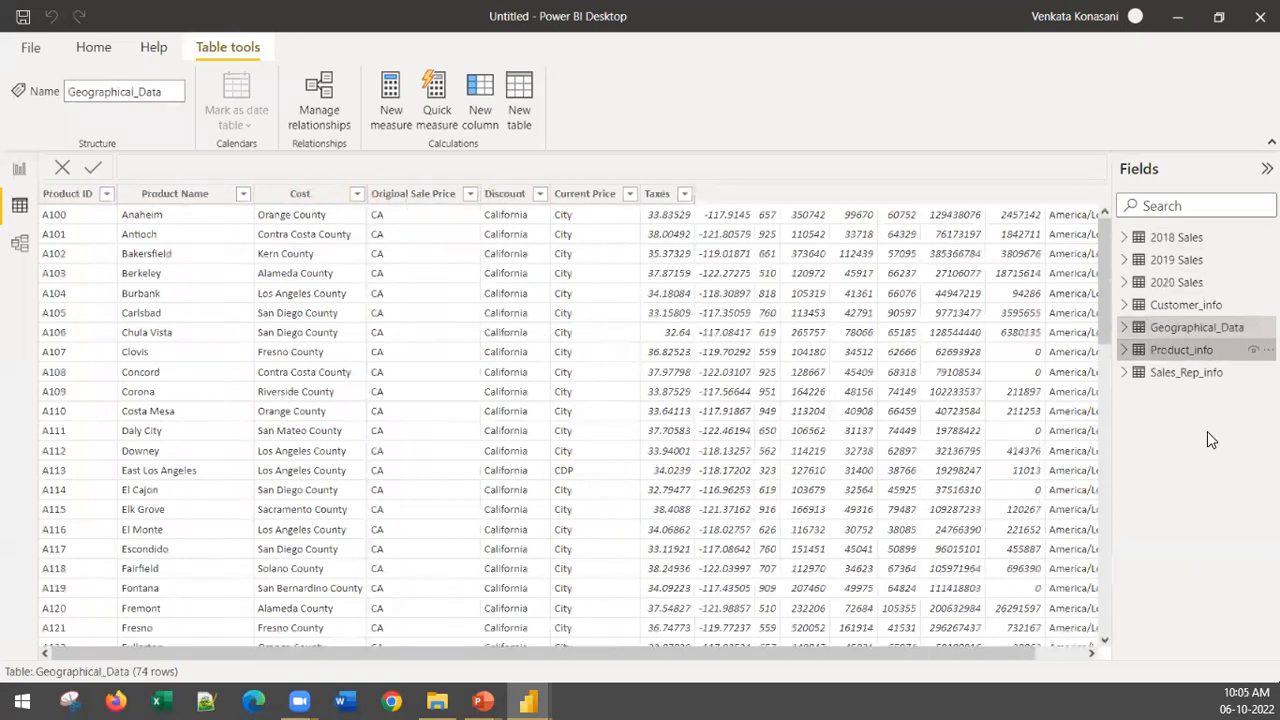
left_click(1197, 374)
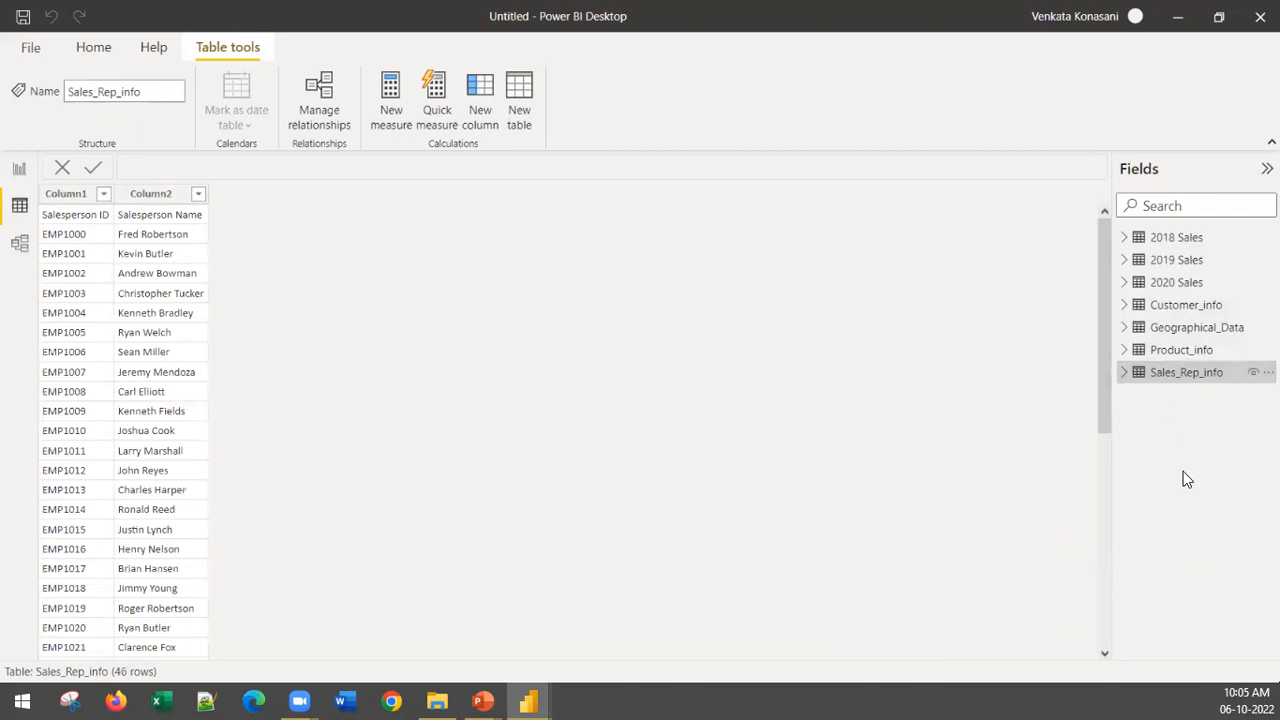
left_click(1166, 354)
left_click(1163, 374)
left_click(1215, 355)
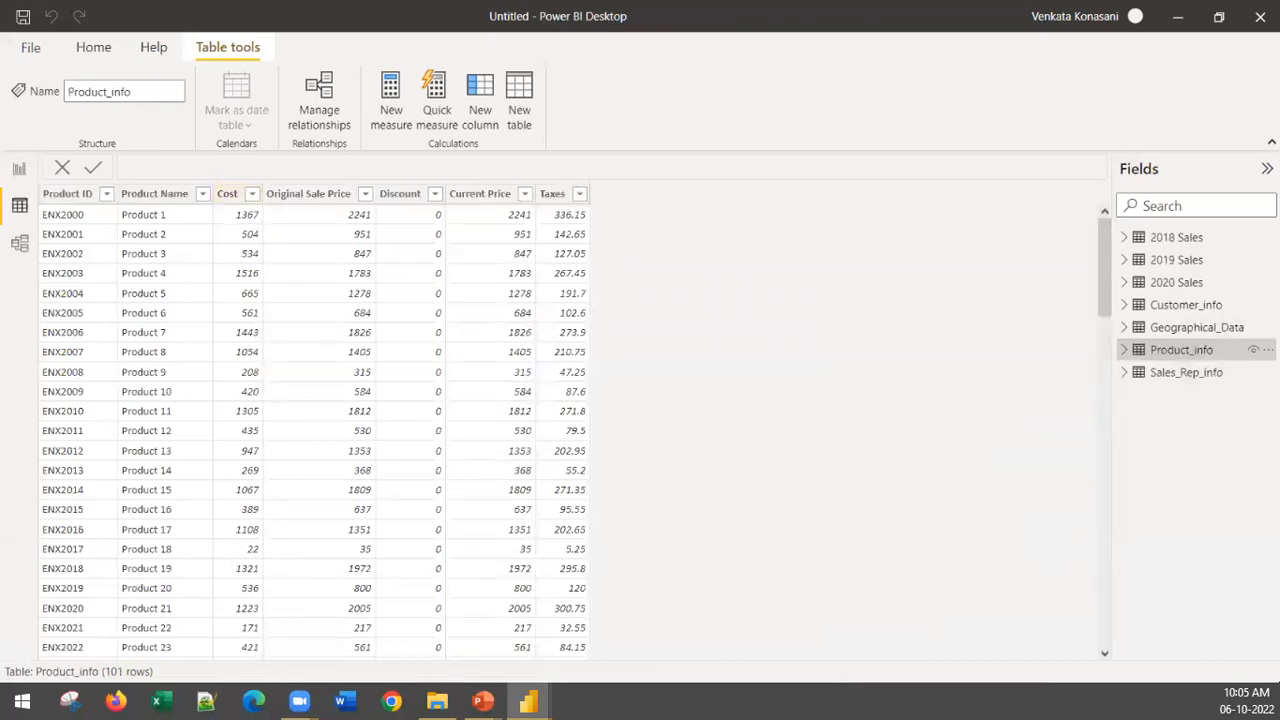
left_click(225, 197)
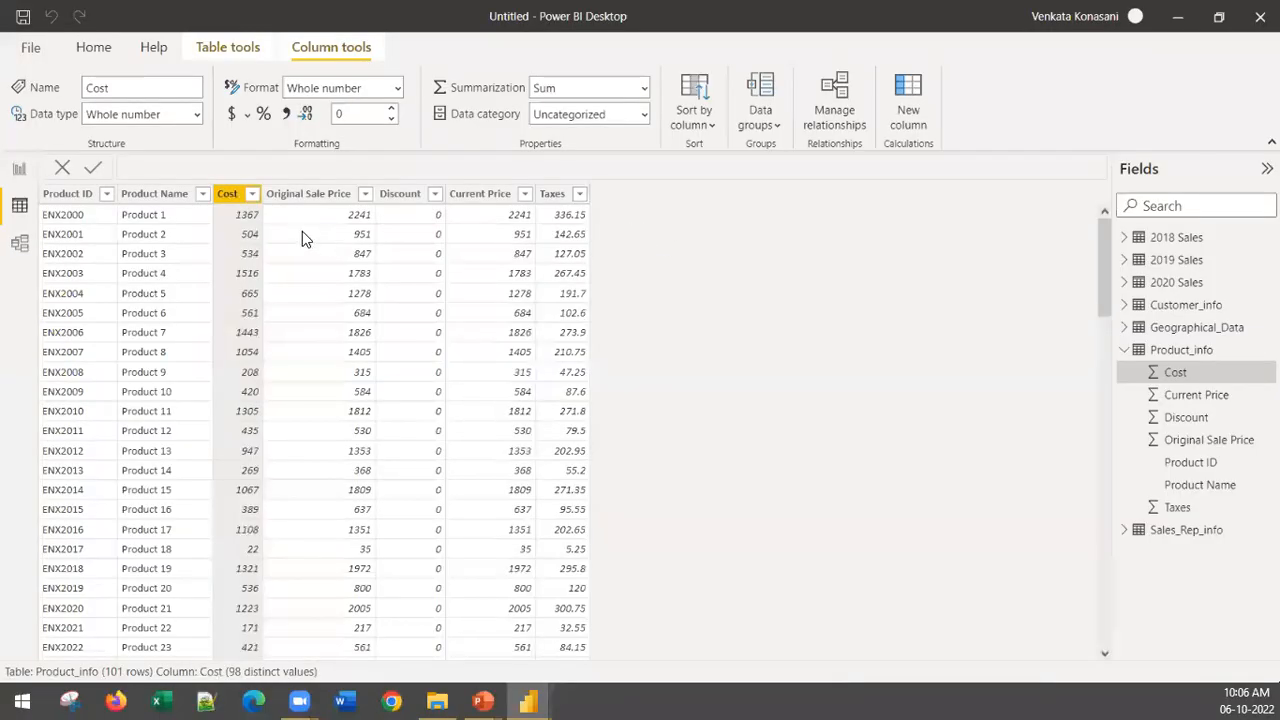
right_click(229, 201)
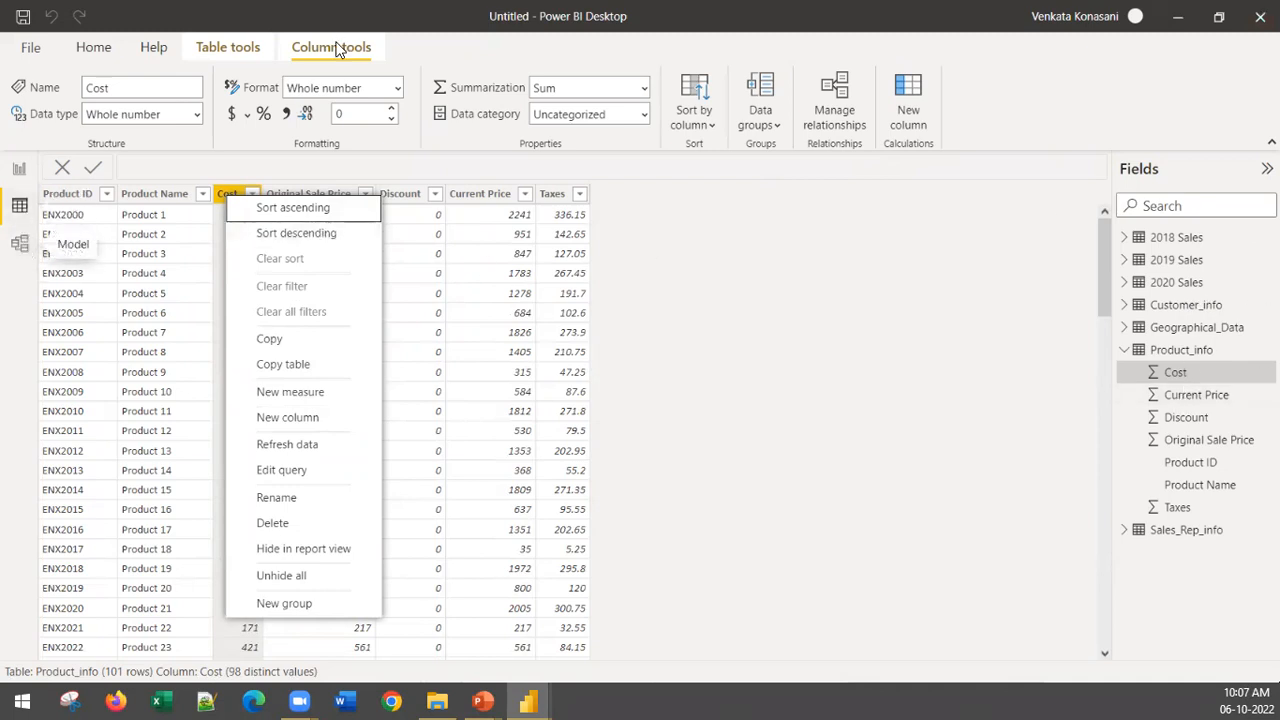
left_click(221, 47)
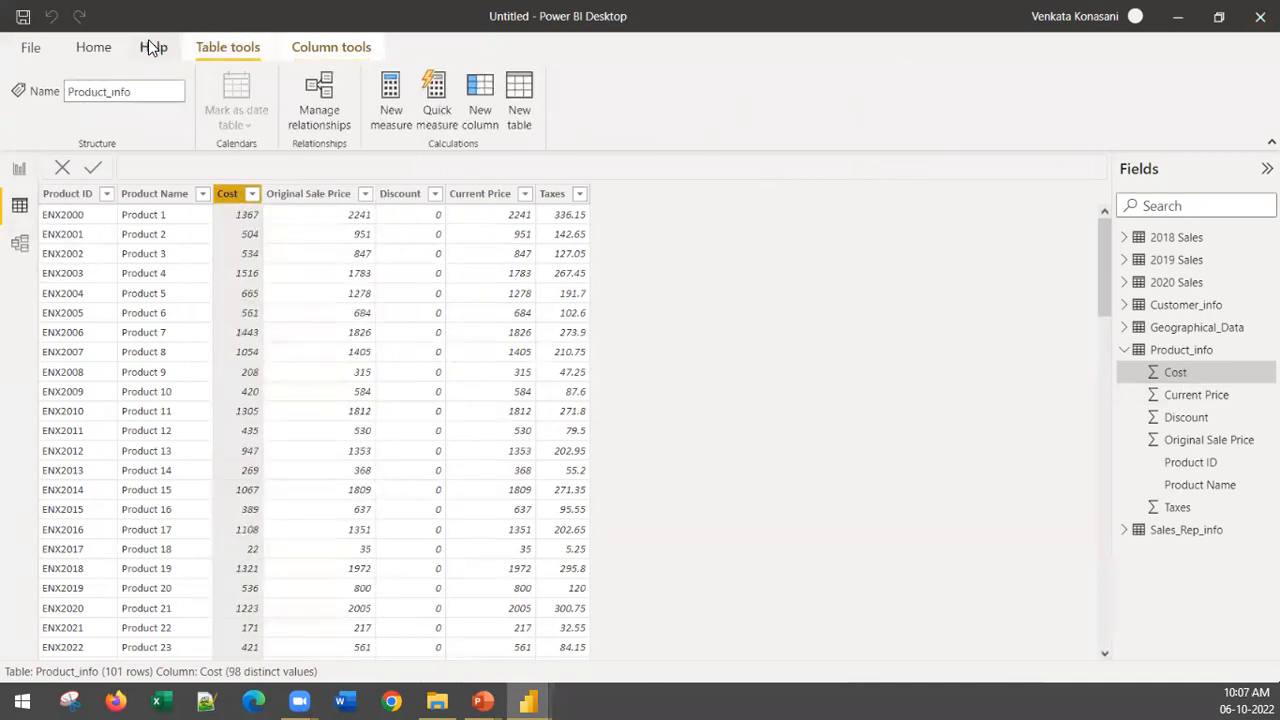
left_click(150, 47)
Step: Open the Power Query Editor to transform the data and display the Product_info query
left_click(93, 47)
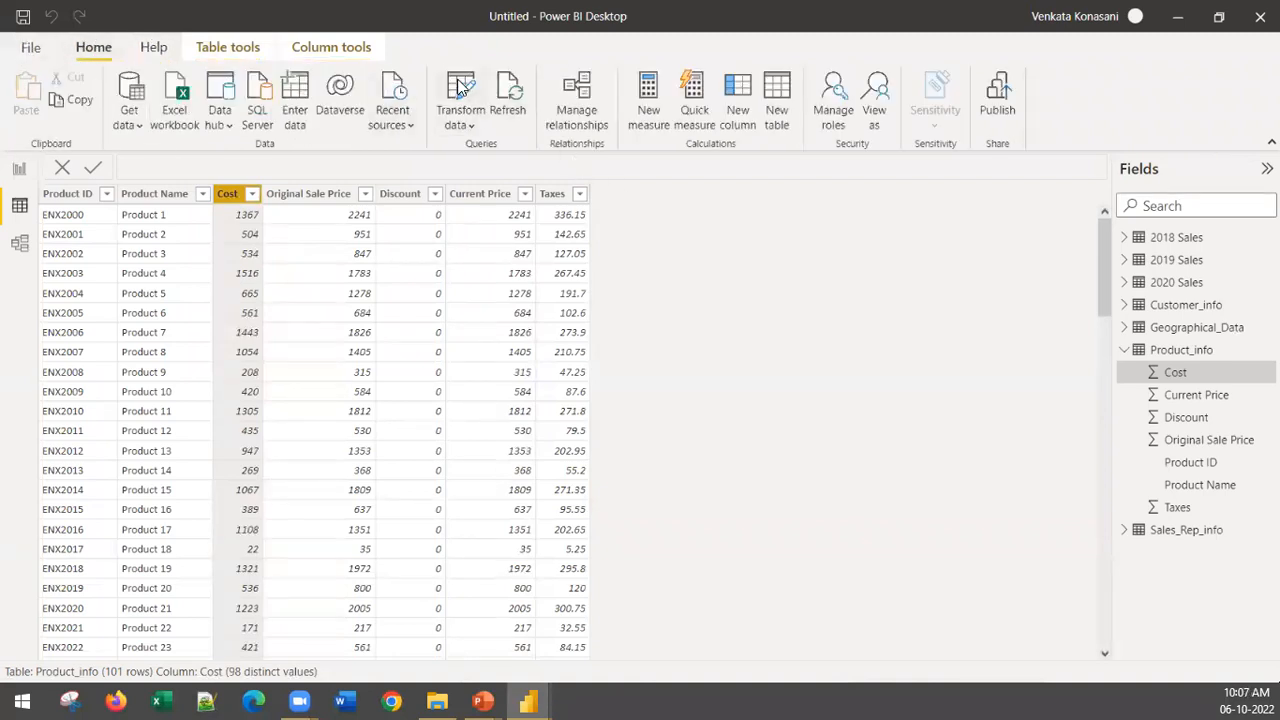
left_click(460, 88)
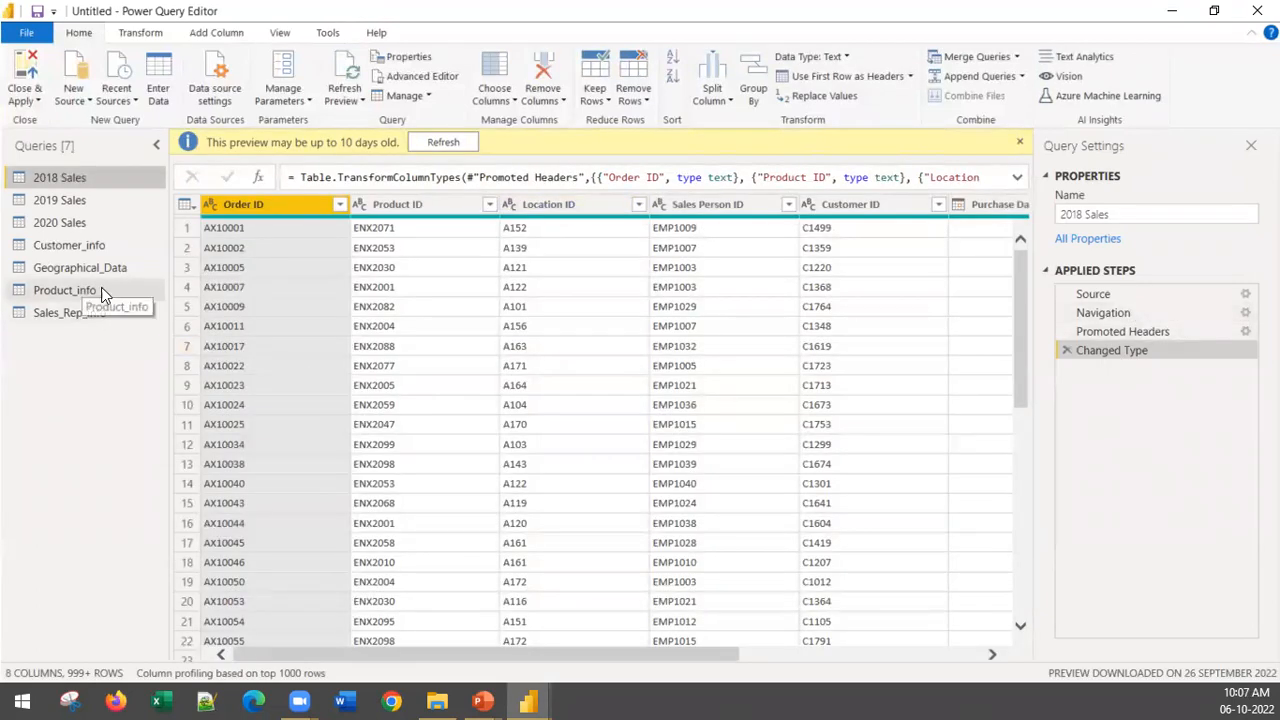
left_click(58, 289)
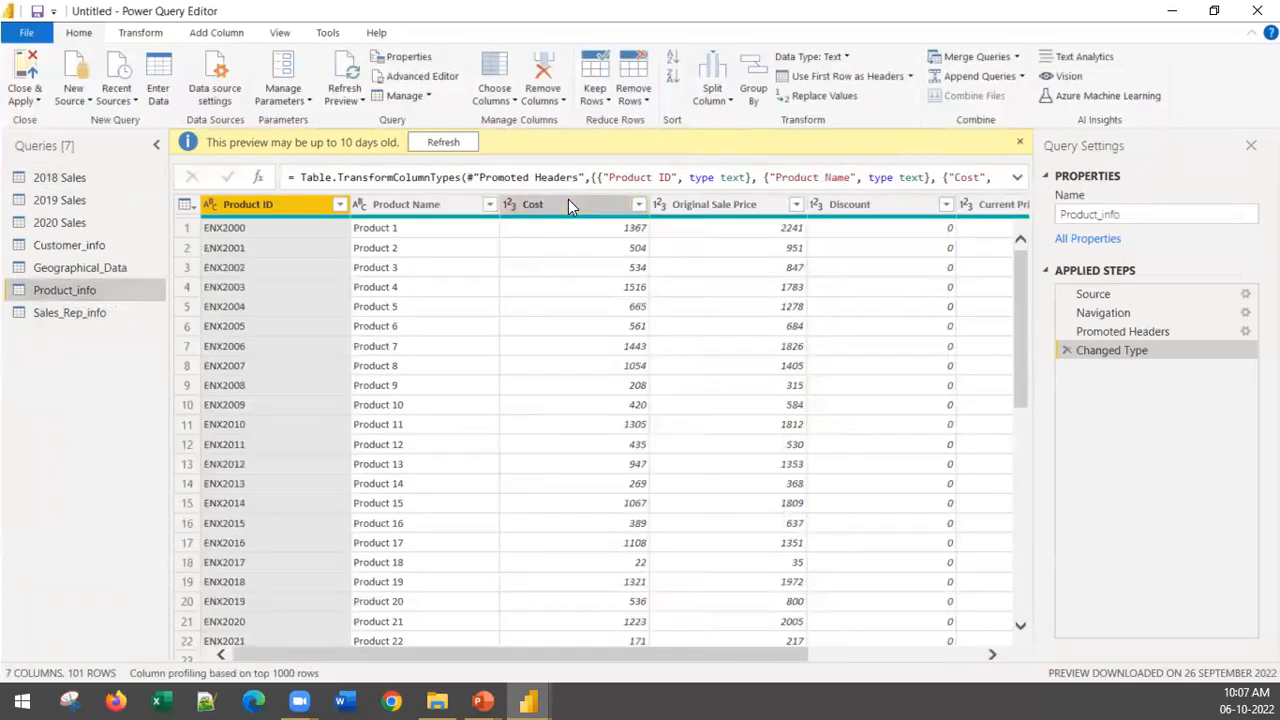
Step: Rename the Cost column of the Product_info query to "Product Price"
right_click(568, 200)
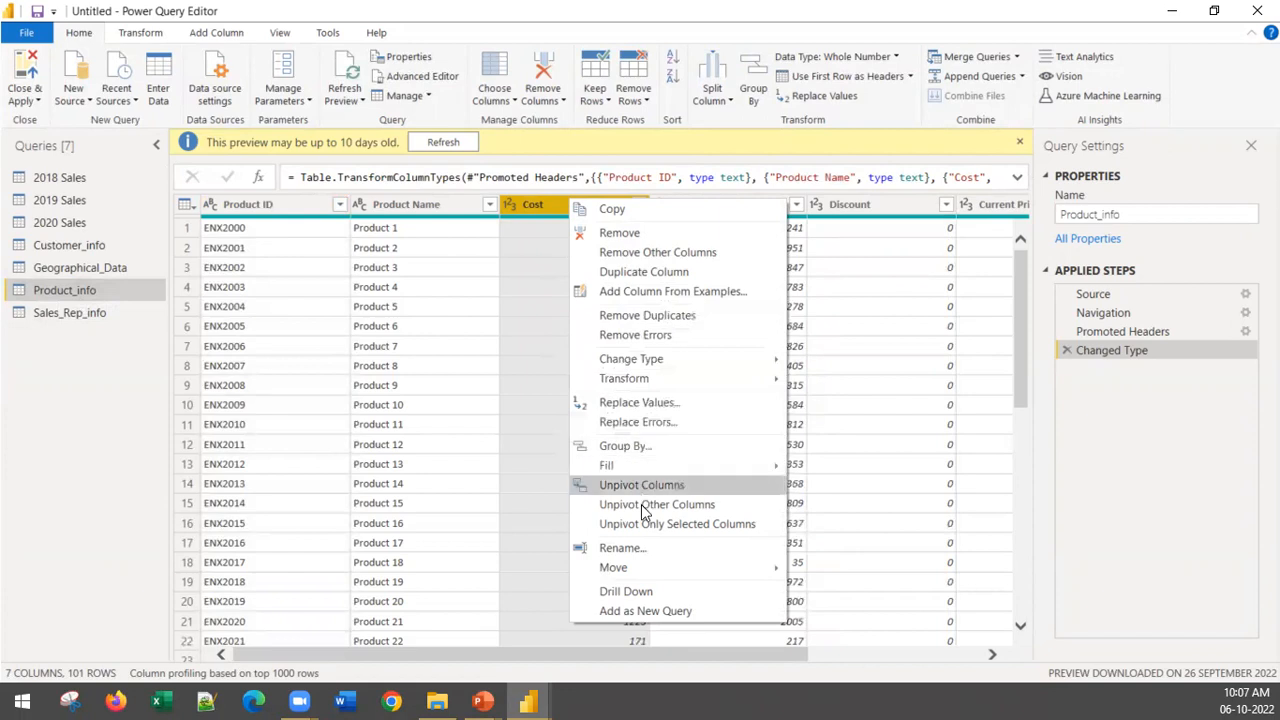
left_click(622, 548)
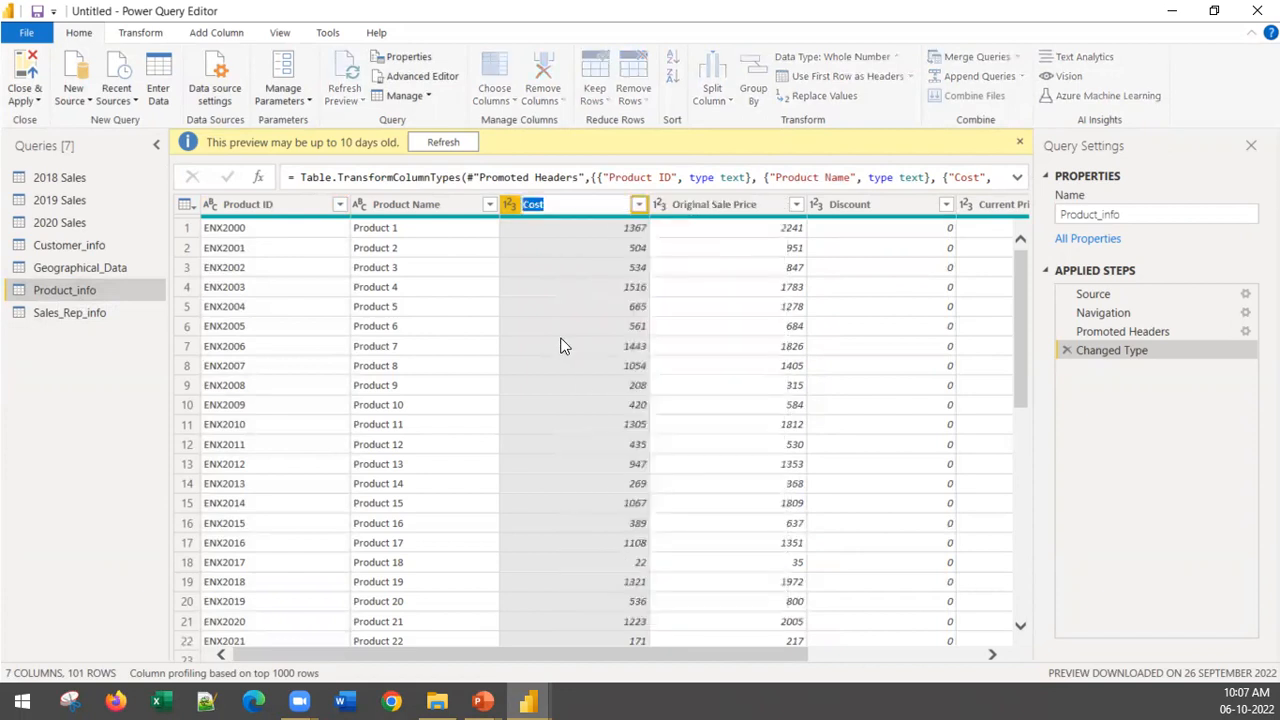
type("Product Price")
key("Return")
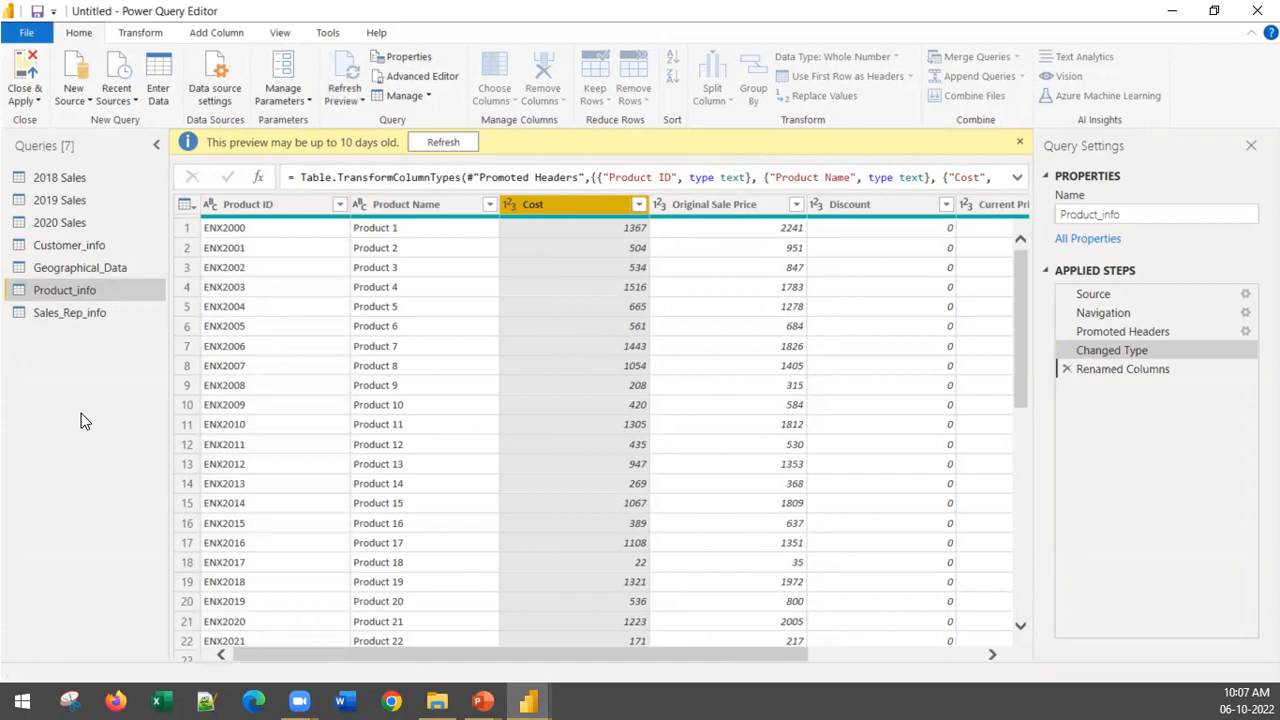
Step: Rename the Renamed Columns applied step of Product_info to "Renamed price"
right_click(1155, 376)
left_click(1166, 408)
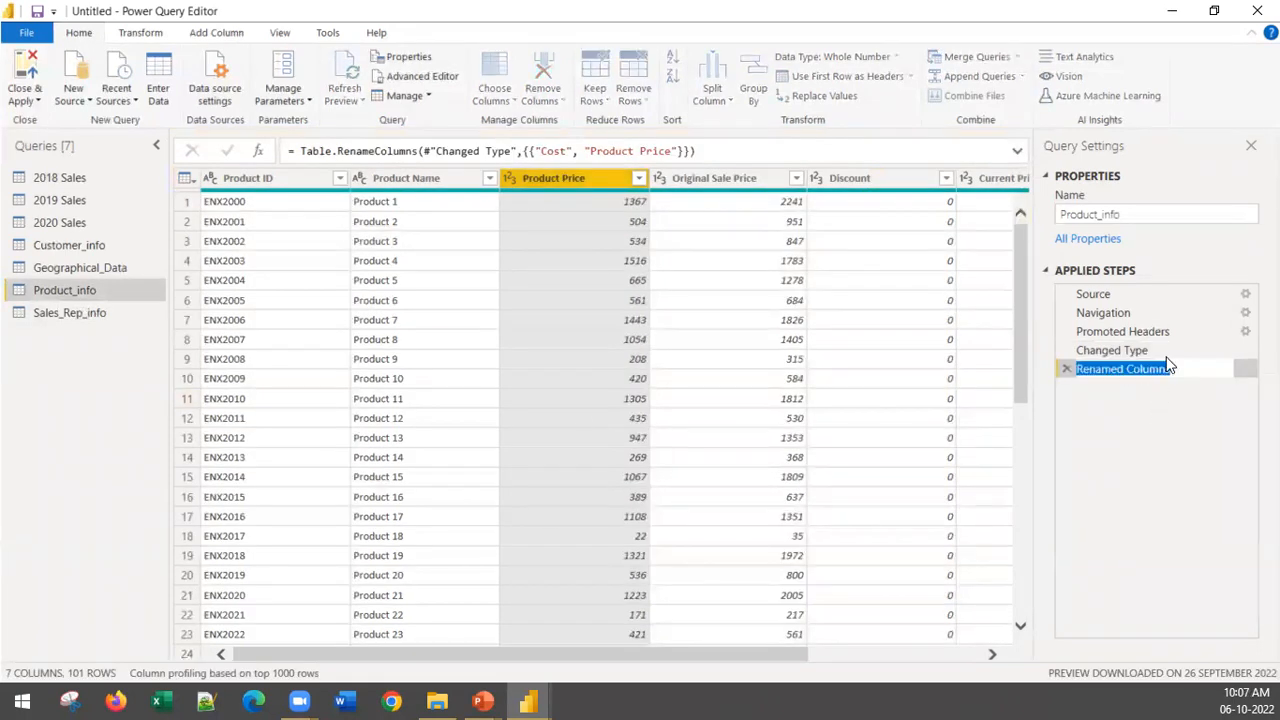
double_click(1143, 369)
type("p")
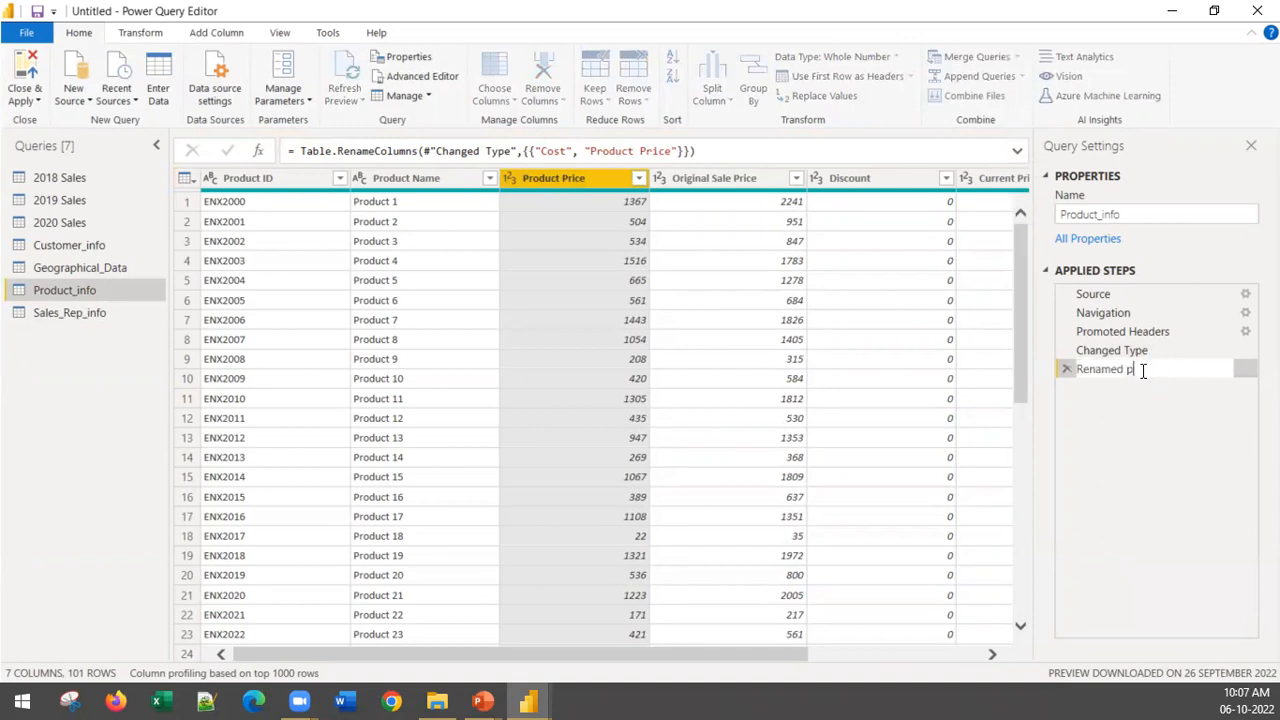
key("Return")
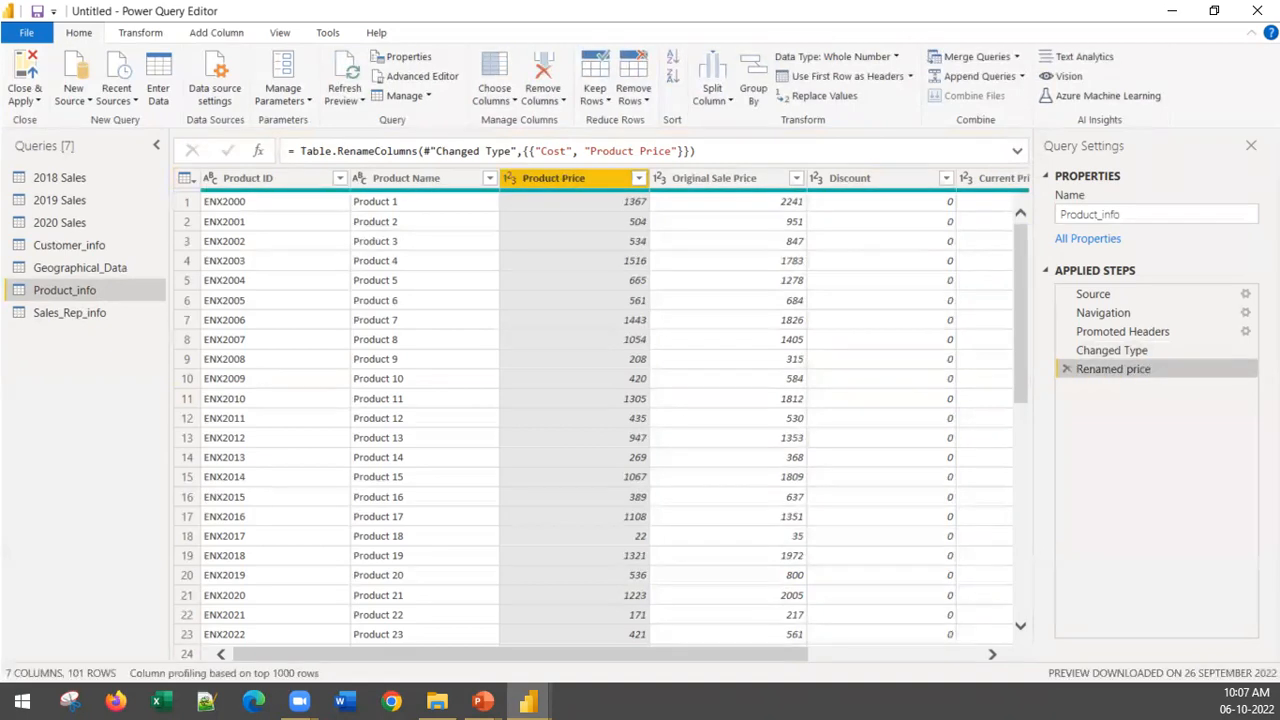
Step: Look through the 2018 Sales, 2019 Sales and 2020 Sales queries in turn
left_click(56, 180)
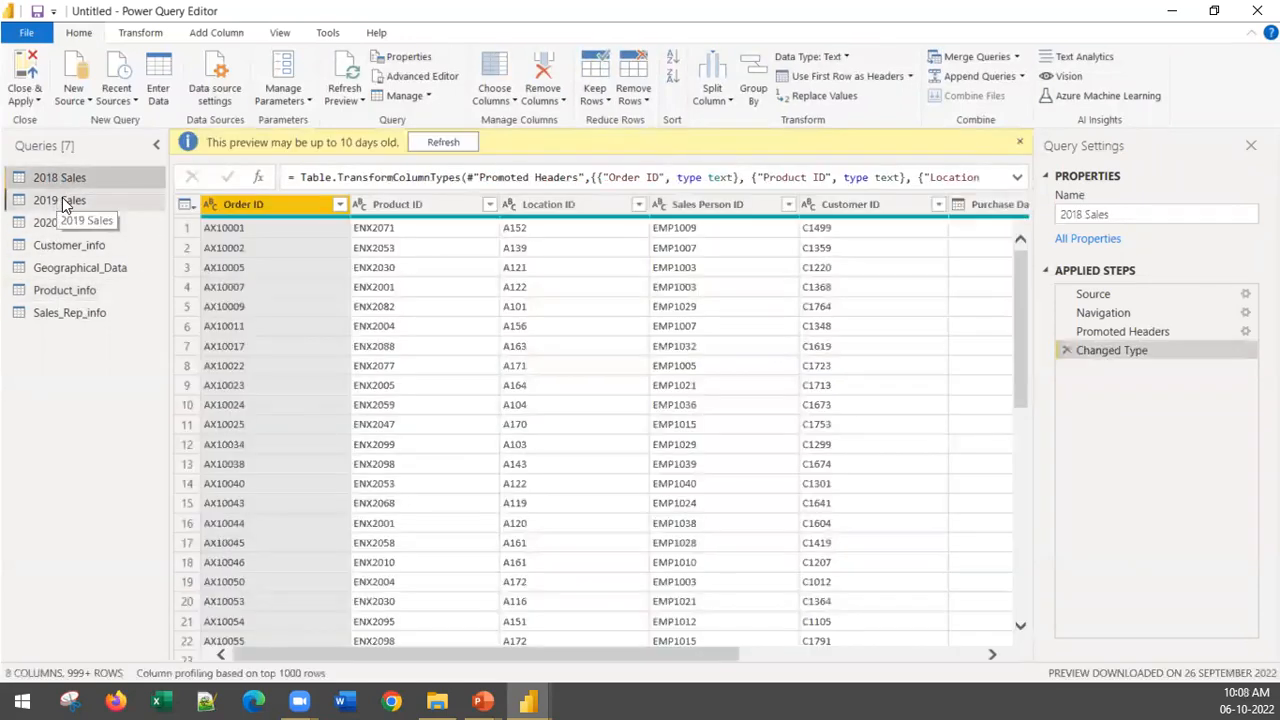
left_click(62, 197)
left_click(75, 226)
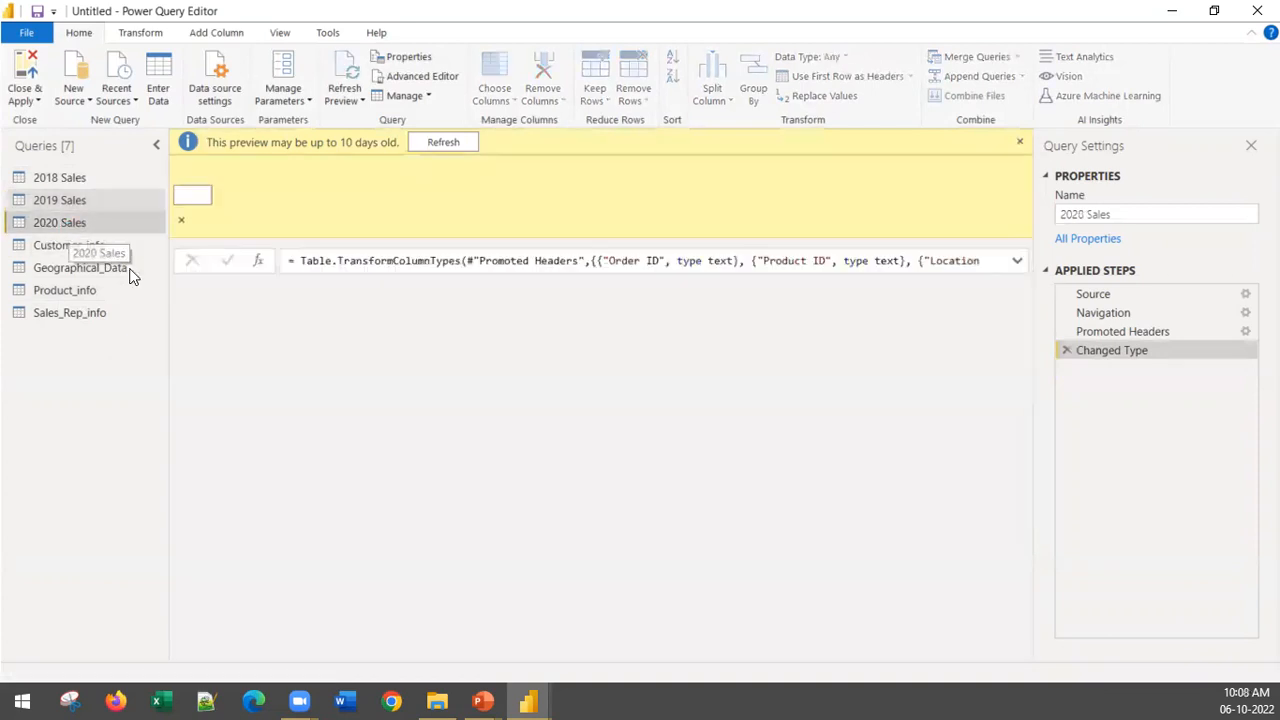
Step: Remove the empty columns Column9 and Column10 from the 2020 Sales query
left_click_drag(517, 654, 1022, 684)
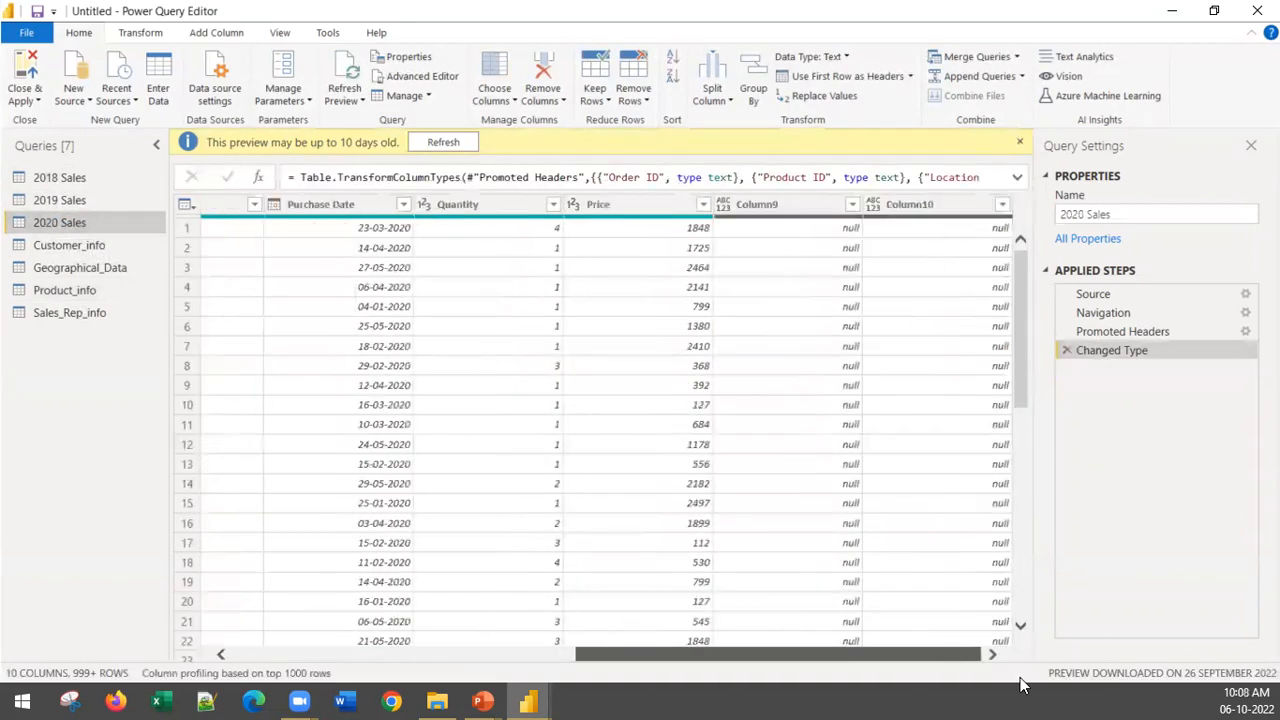
left_click(759, 208)
right_click(759, 206)
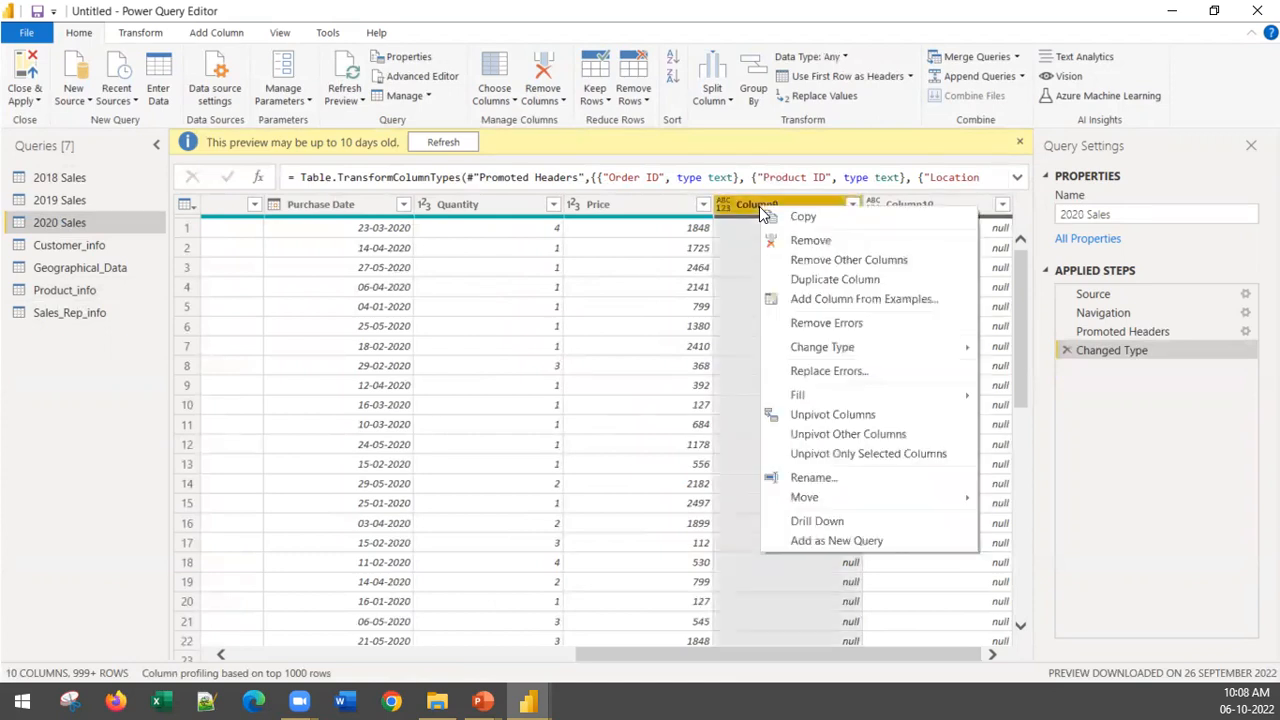
left_click(765, 240)
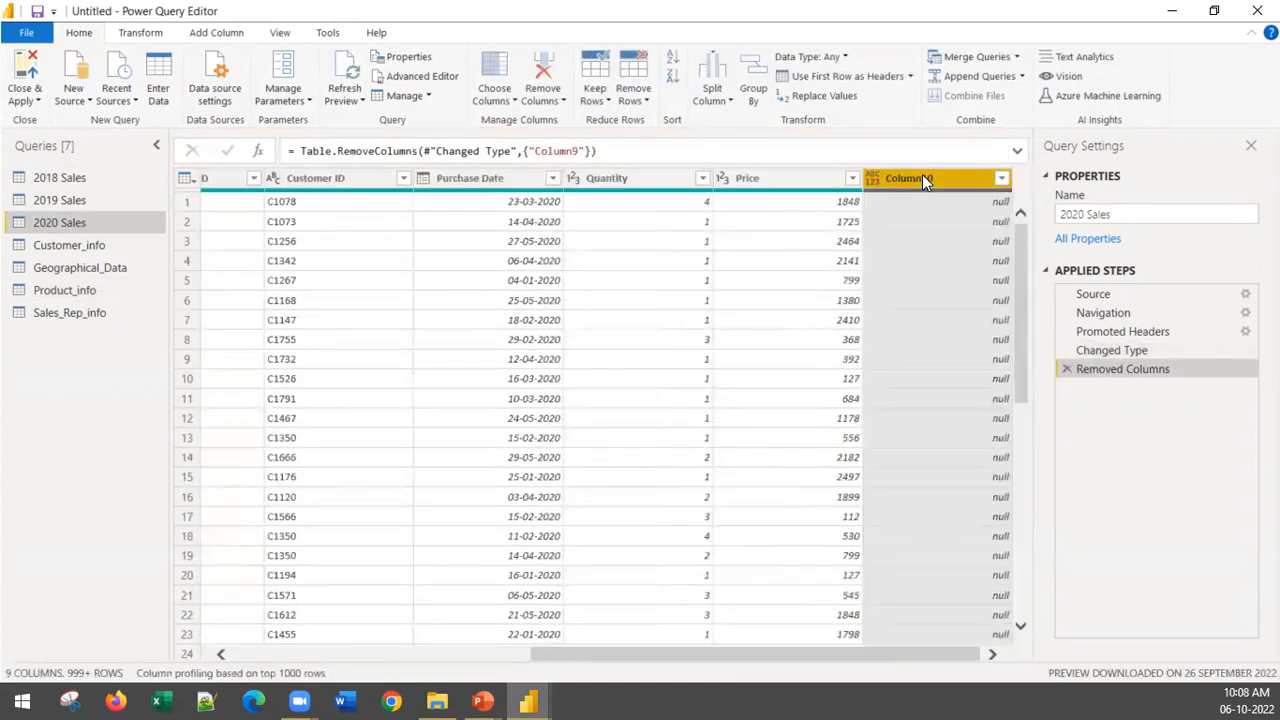
right_click(922, 176)
left_click(941, 212)
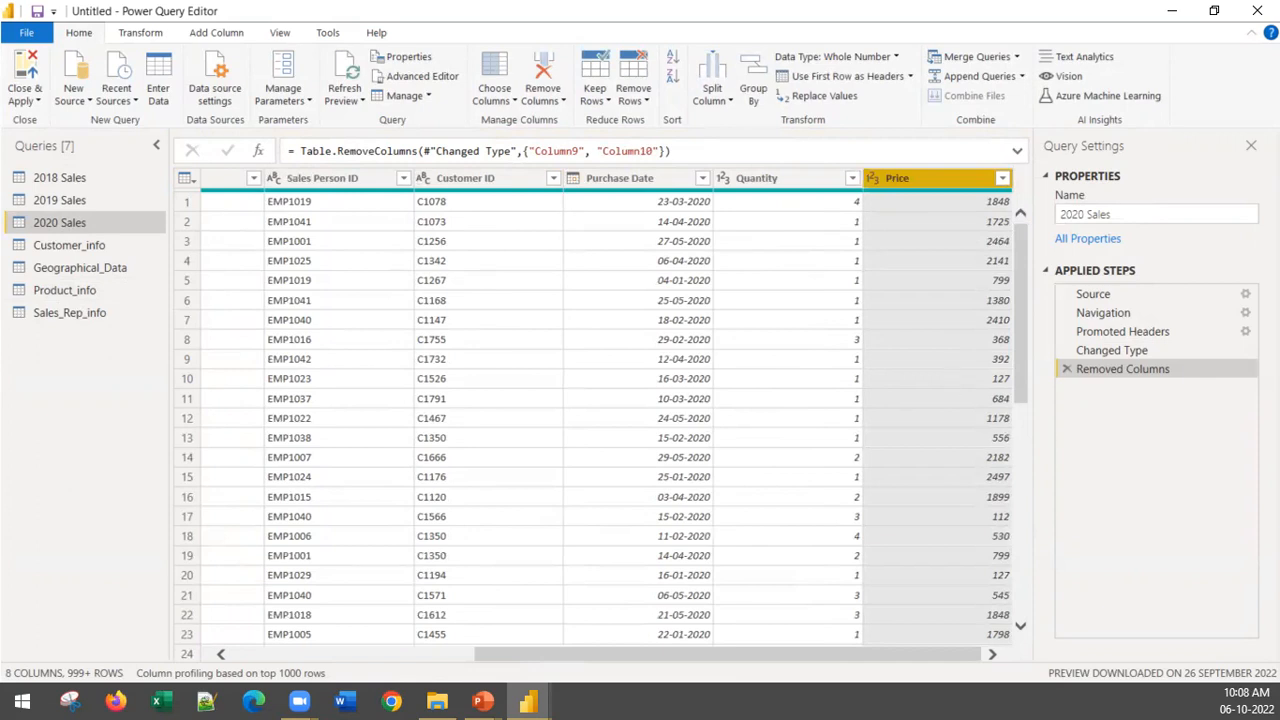
Step: Check the last columns of the 2019 Sales and 2018 Sales queries for empty extra columns
left_click(64, 201)
left_click_drag(673, 653, 1137, 698)
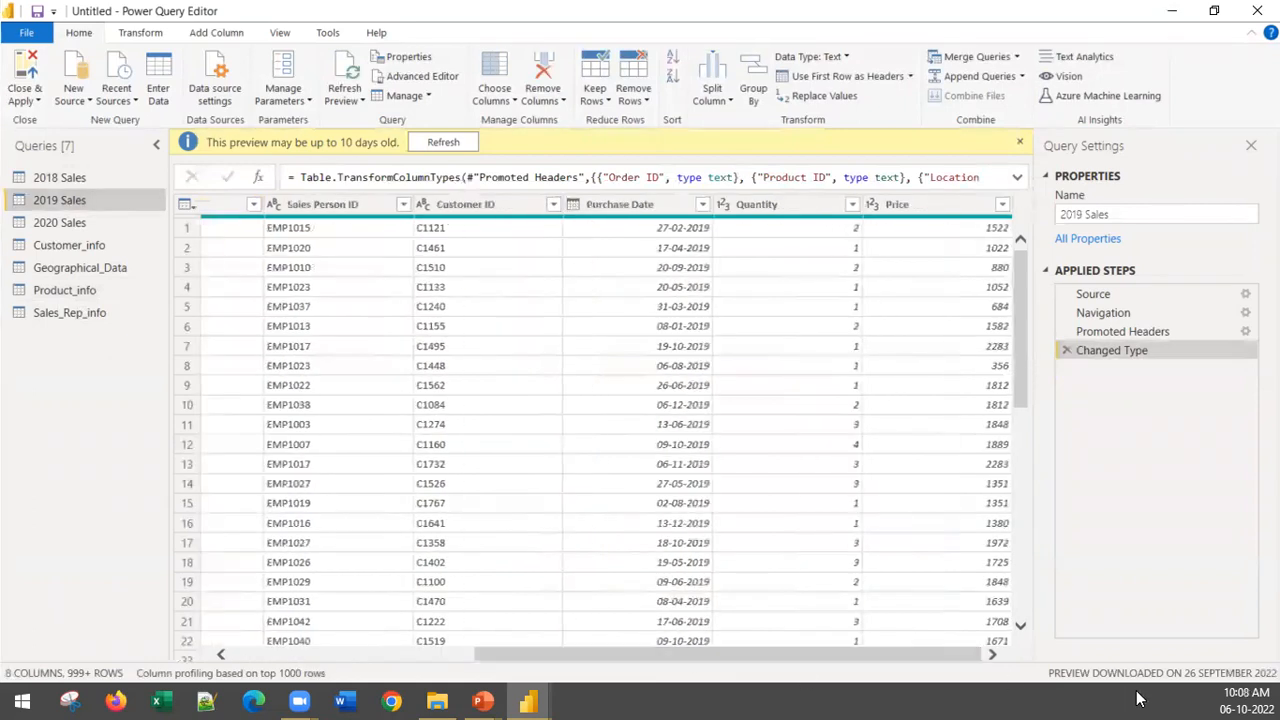
left_click(60, 177)
left_click_drag(695, 655, 1172, 663)
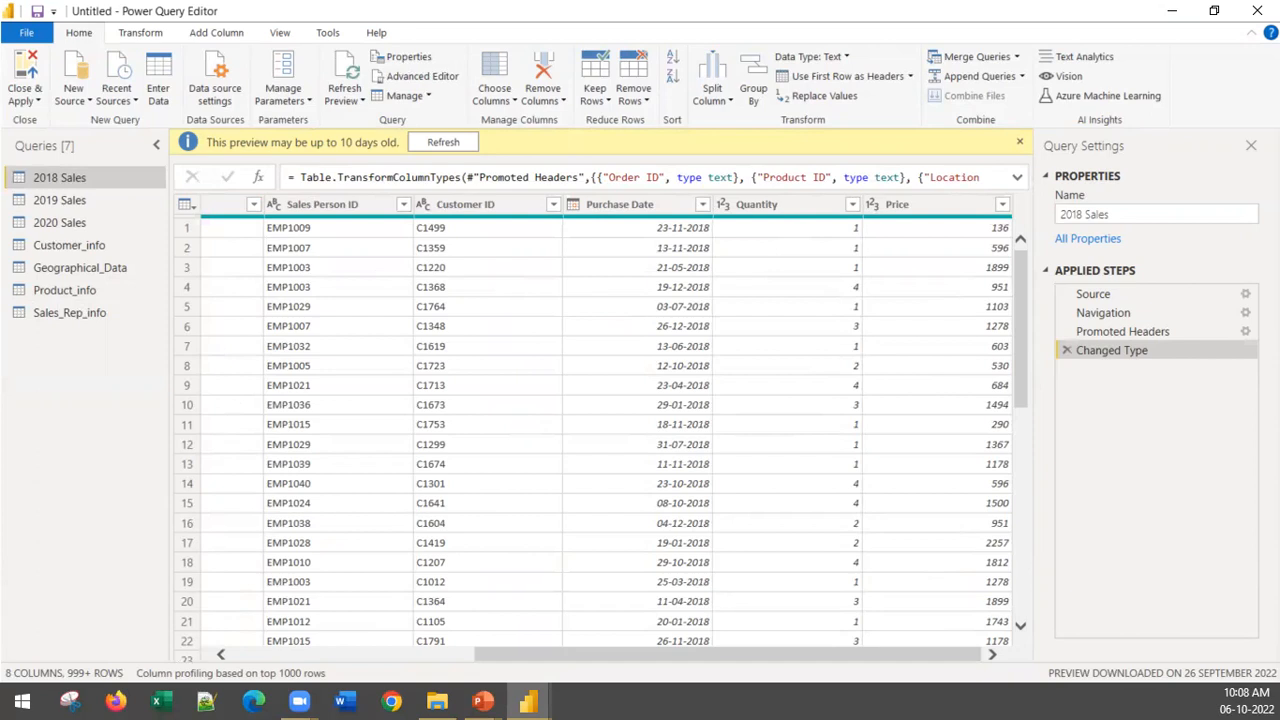
left_click(45, 202, "ctrl")
left_click(37, 230, "ctrl")
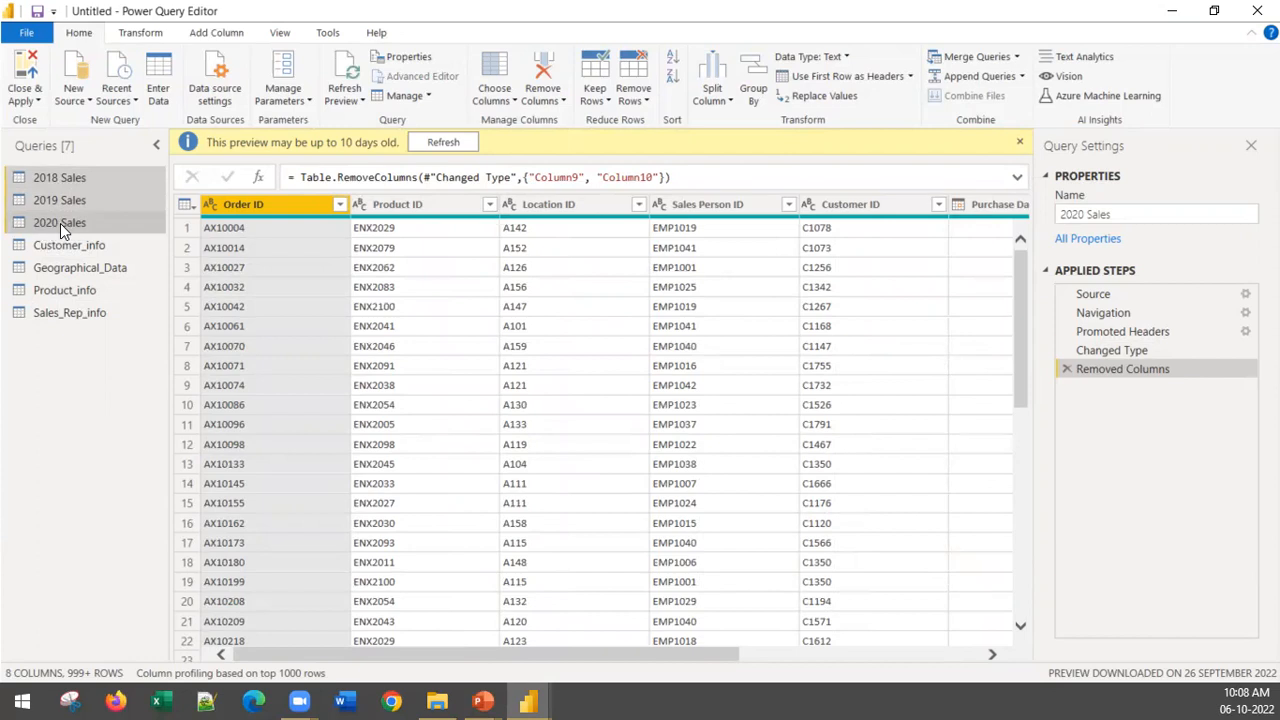
left_click(60, 223, "ctrl")
left_click(533, 8)
left_click(1020, 143)
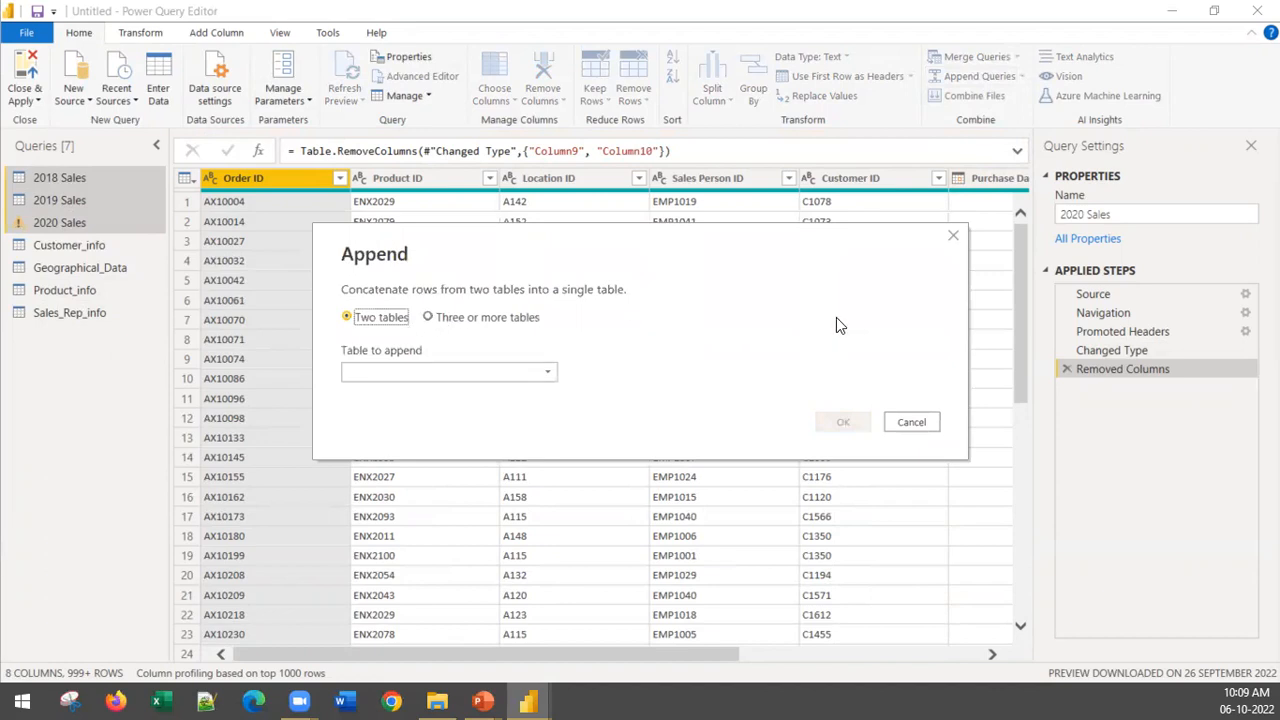
left_click(955, 237)
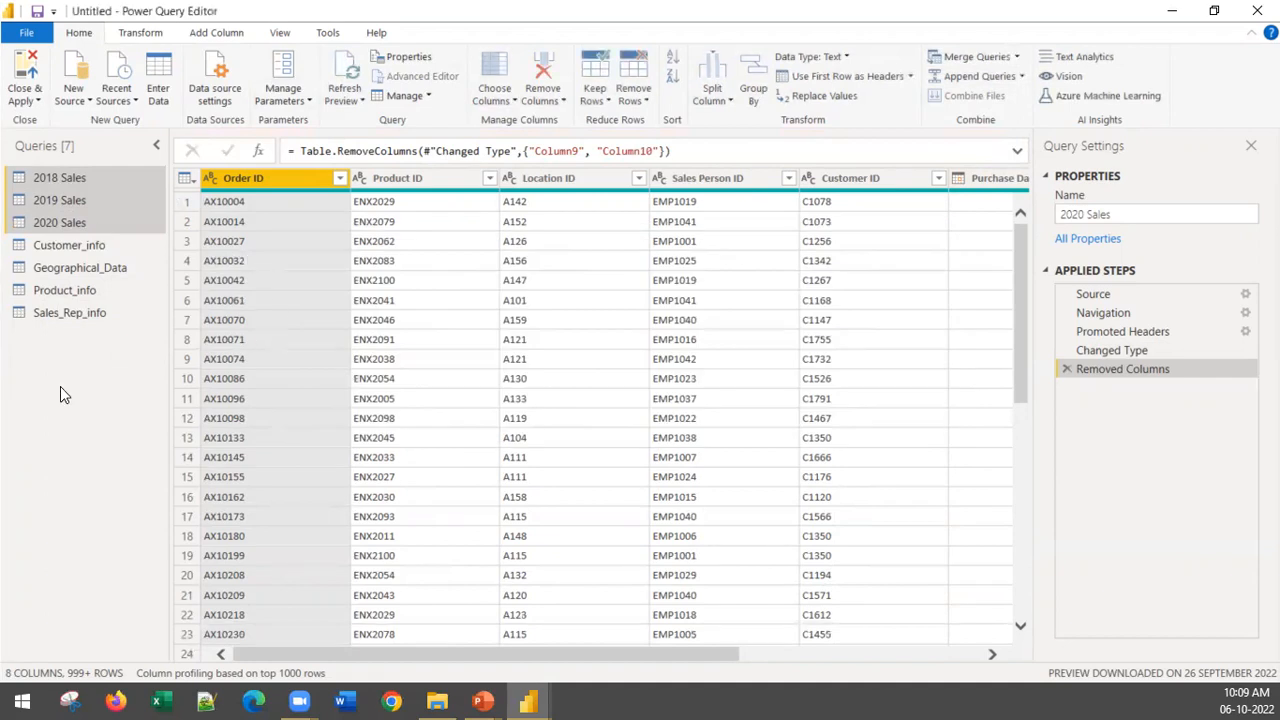
Step: Clear the multiple selection and display only the 2018 Sales query
left_click(76, 222)
left_click(80, 179)
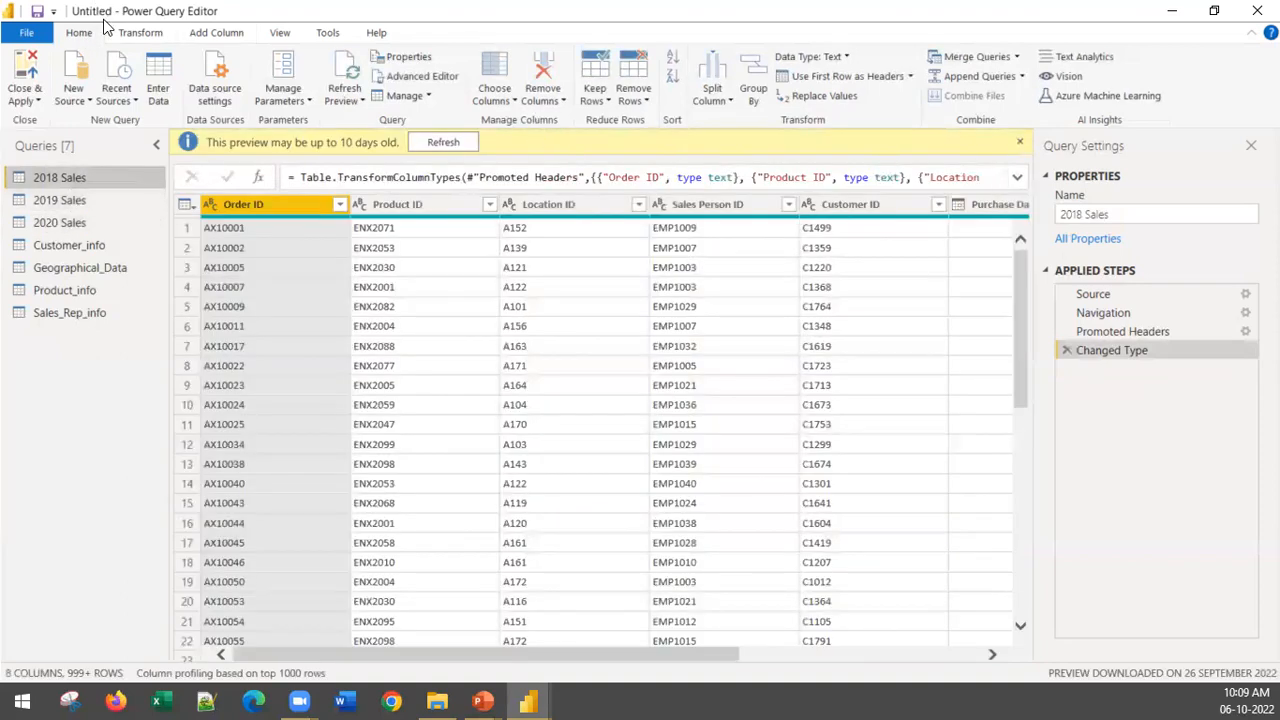
left_click(989, 75)
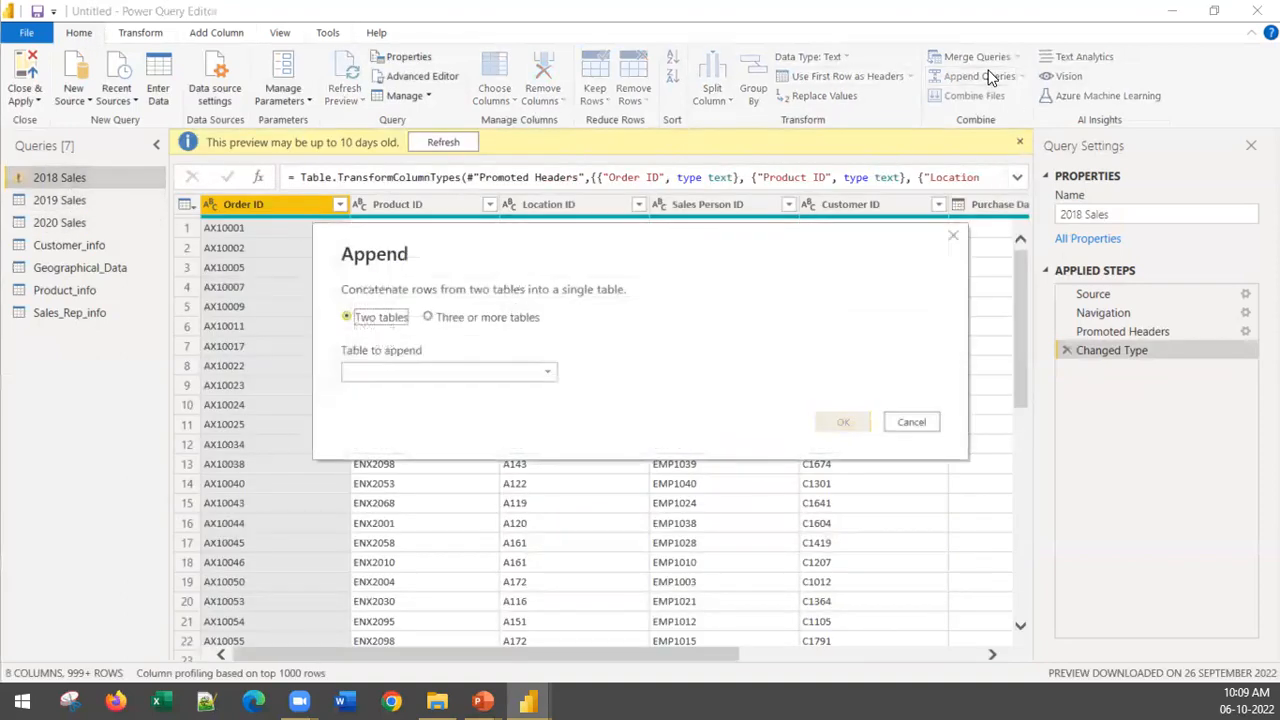
left_click(433, 316)
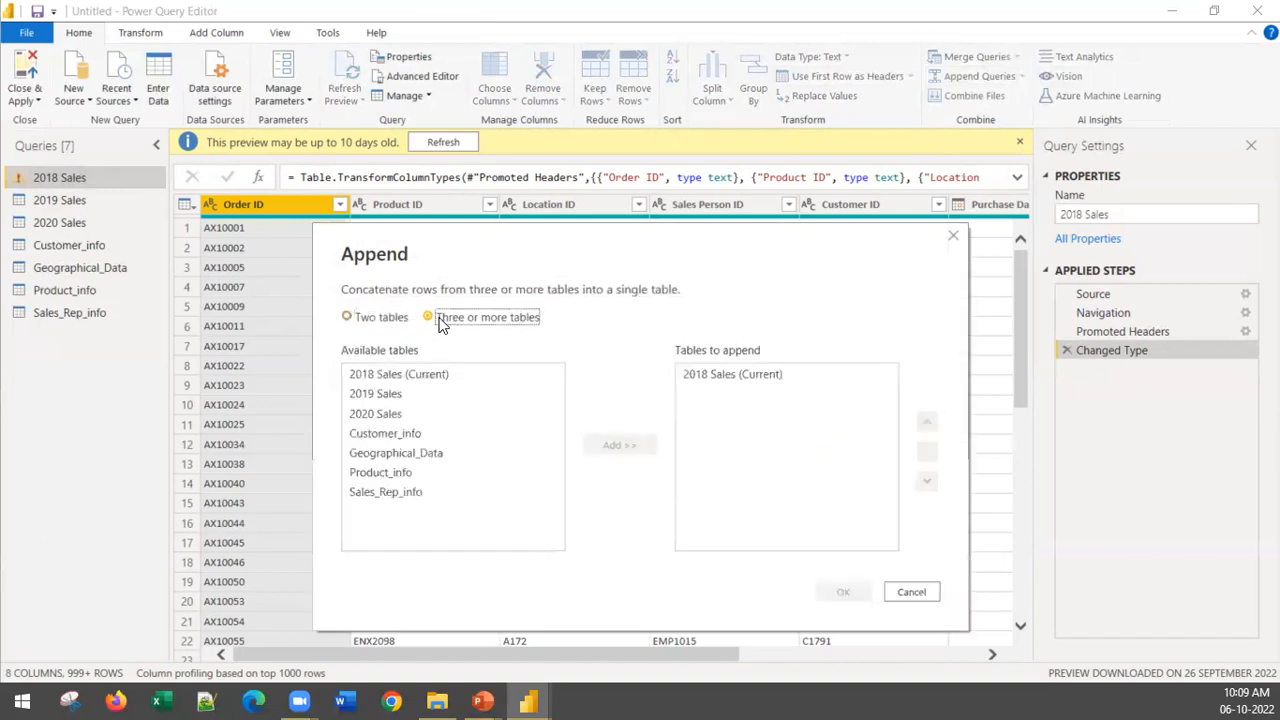
left_click(399, 373)
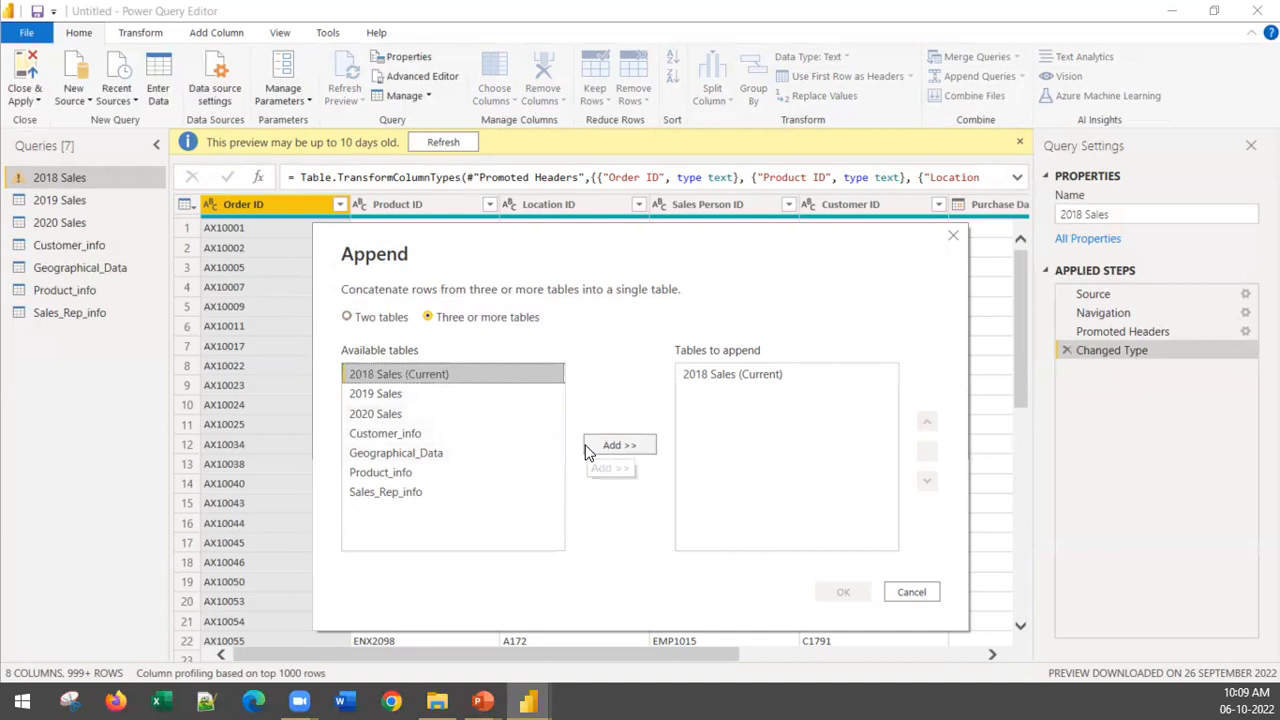
left_click(396, 395)
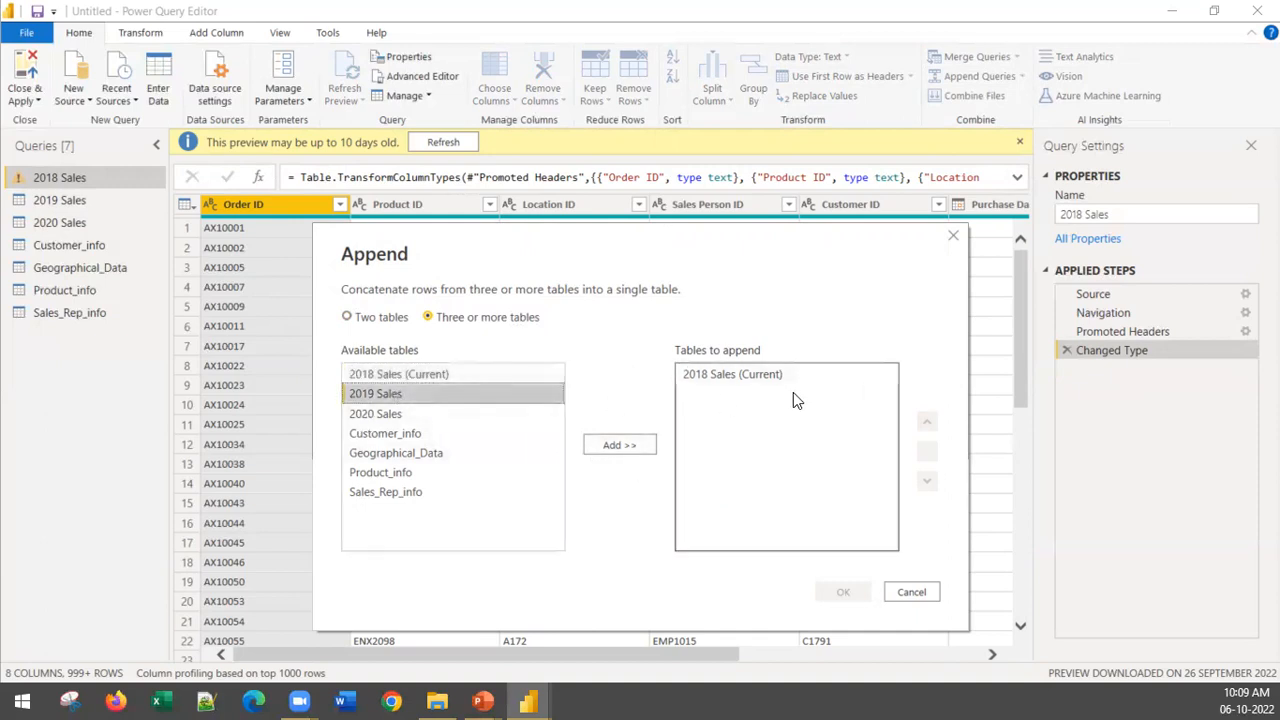
left_click(603, 447)
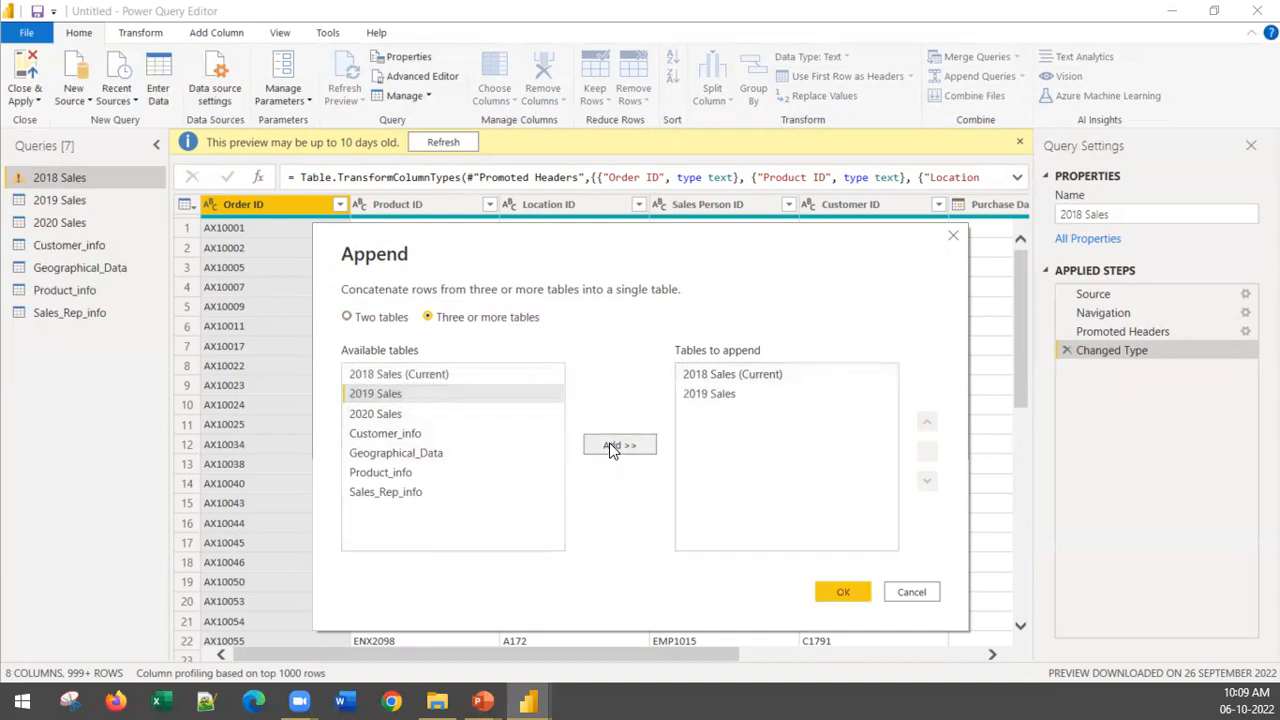
left_click(394, 418)
left_click(626, 448)
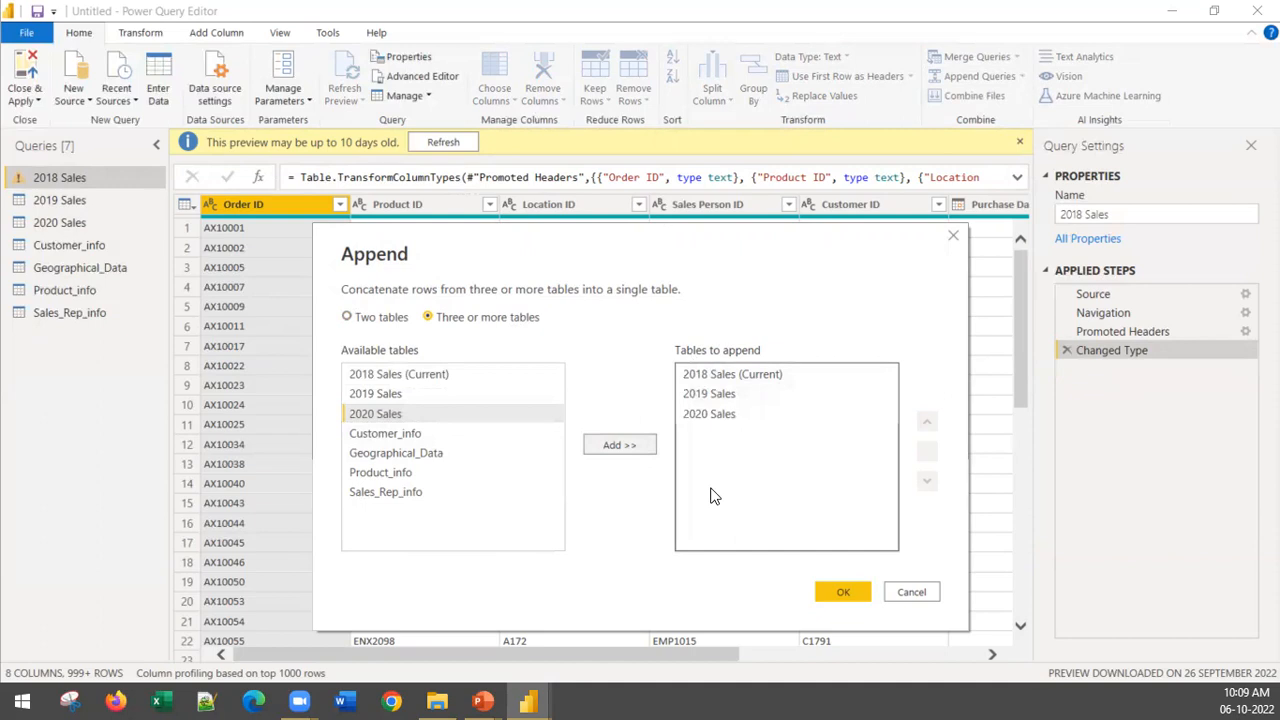
left_click(918, 592)
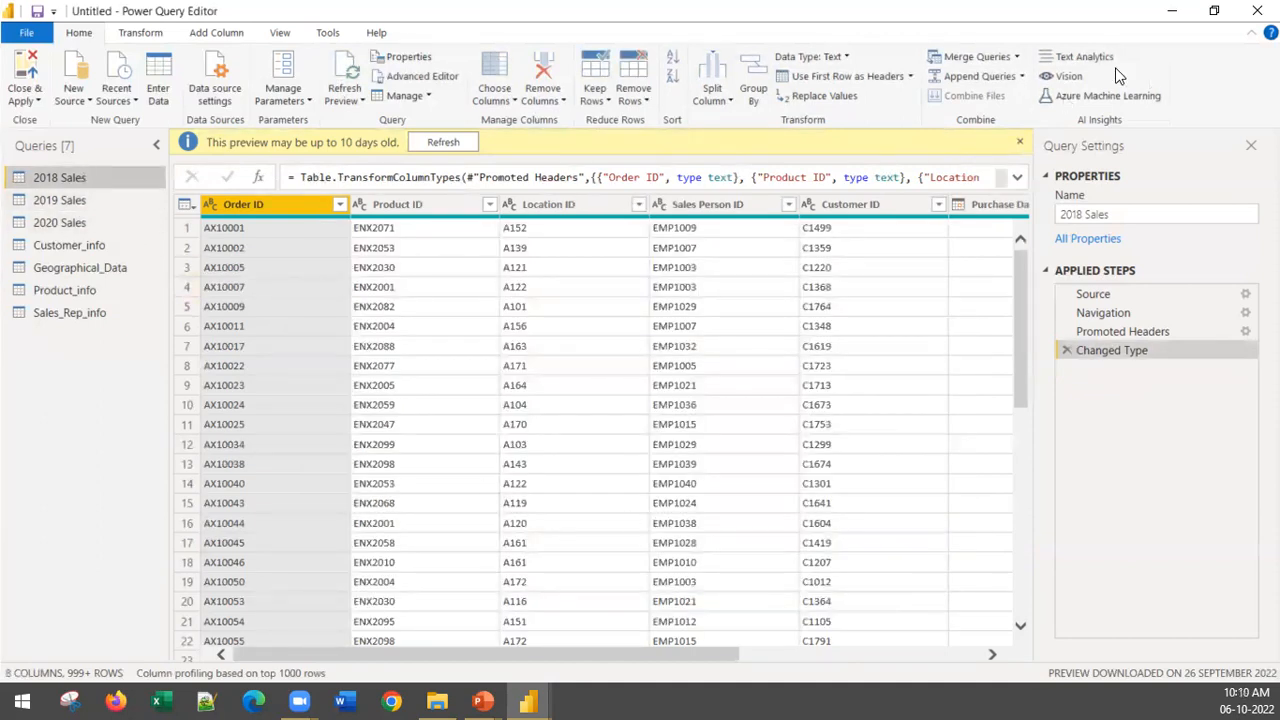
Step: Append the 2019 Sales and 2020 Sales tables to the 2018 Sales query with the three or more tables option
left_click(980, 77)
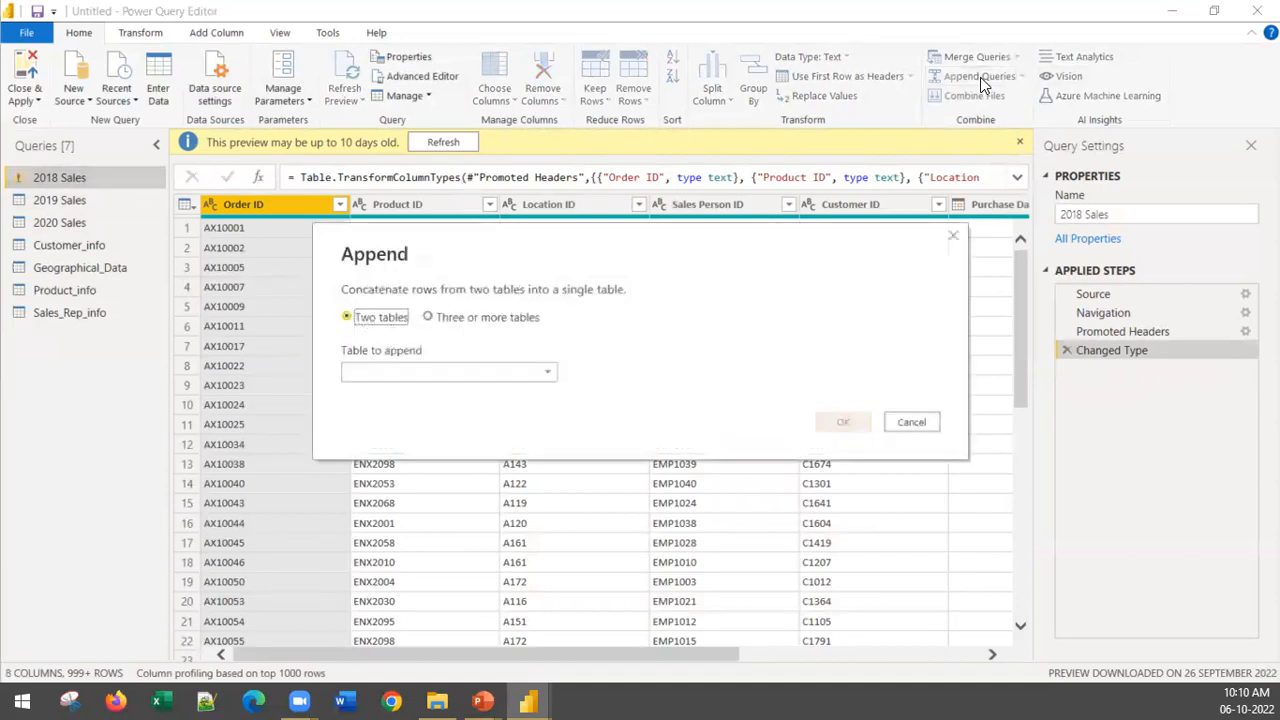
left_click(467, 317)
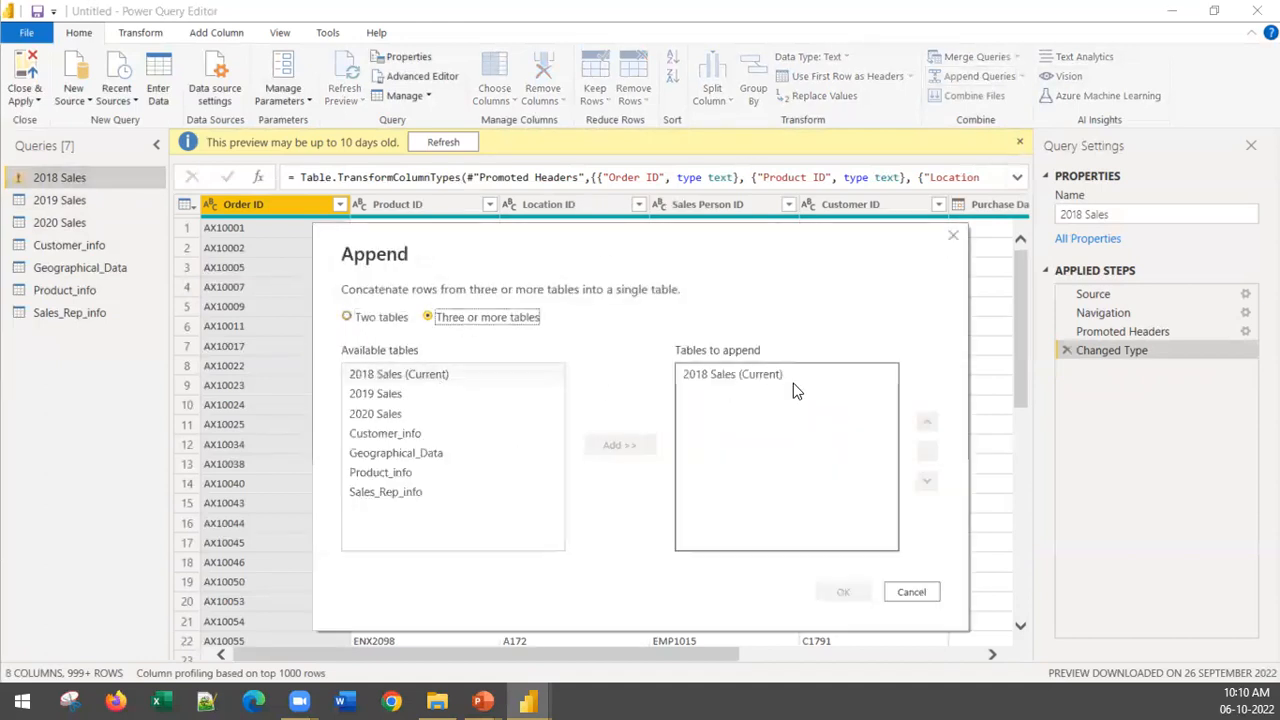
left_click(424, 396)
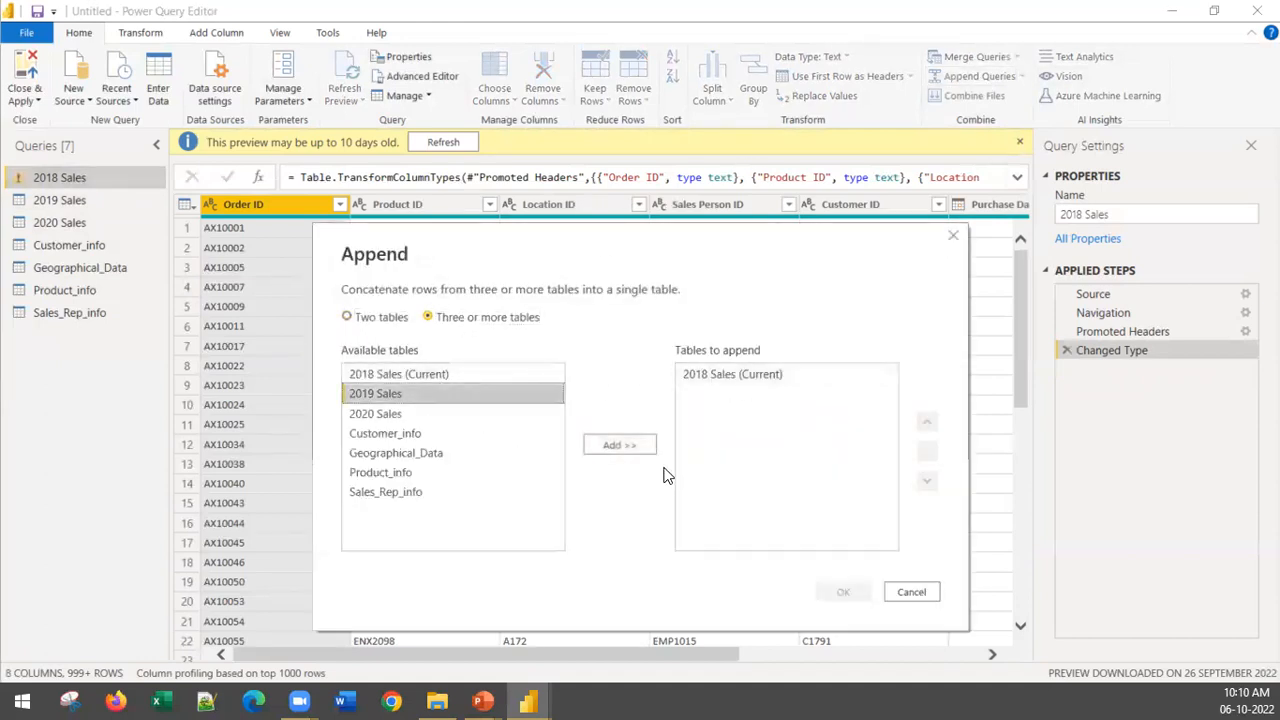
left_click(649, 452)
left_click(480, 414)
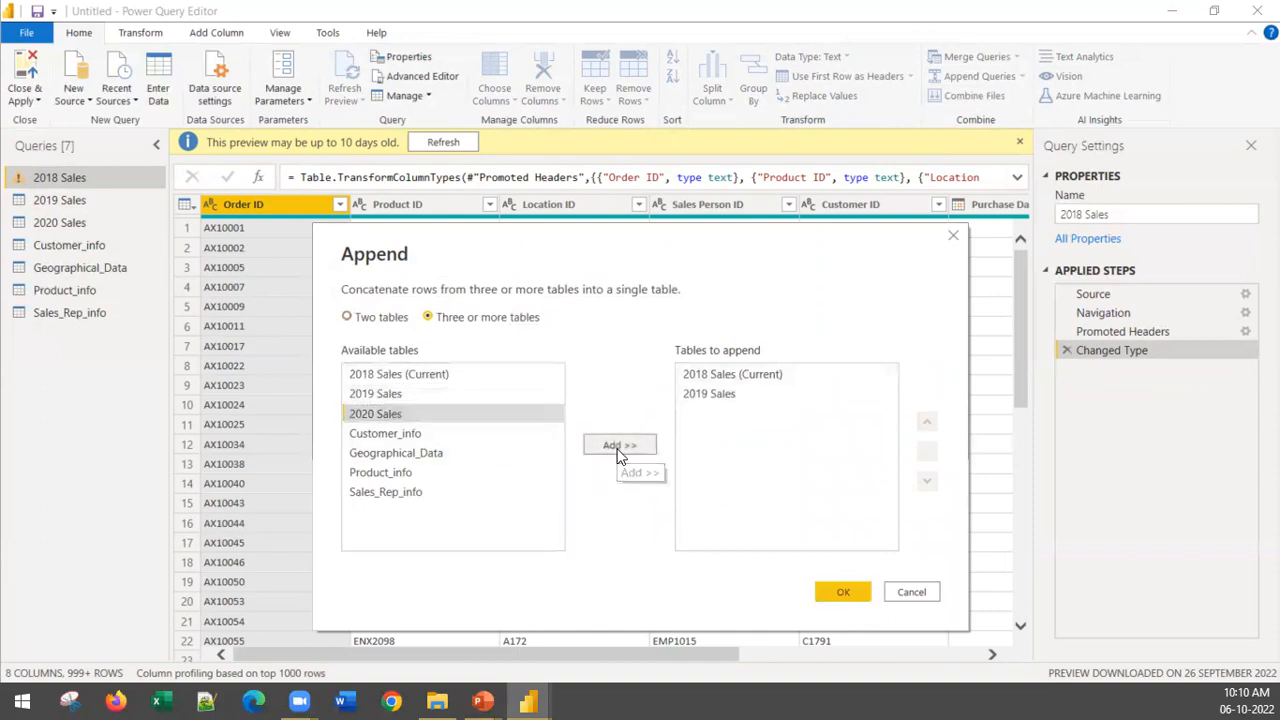
left_click(619, 449)
left_click(843, 593)
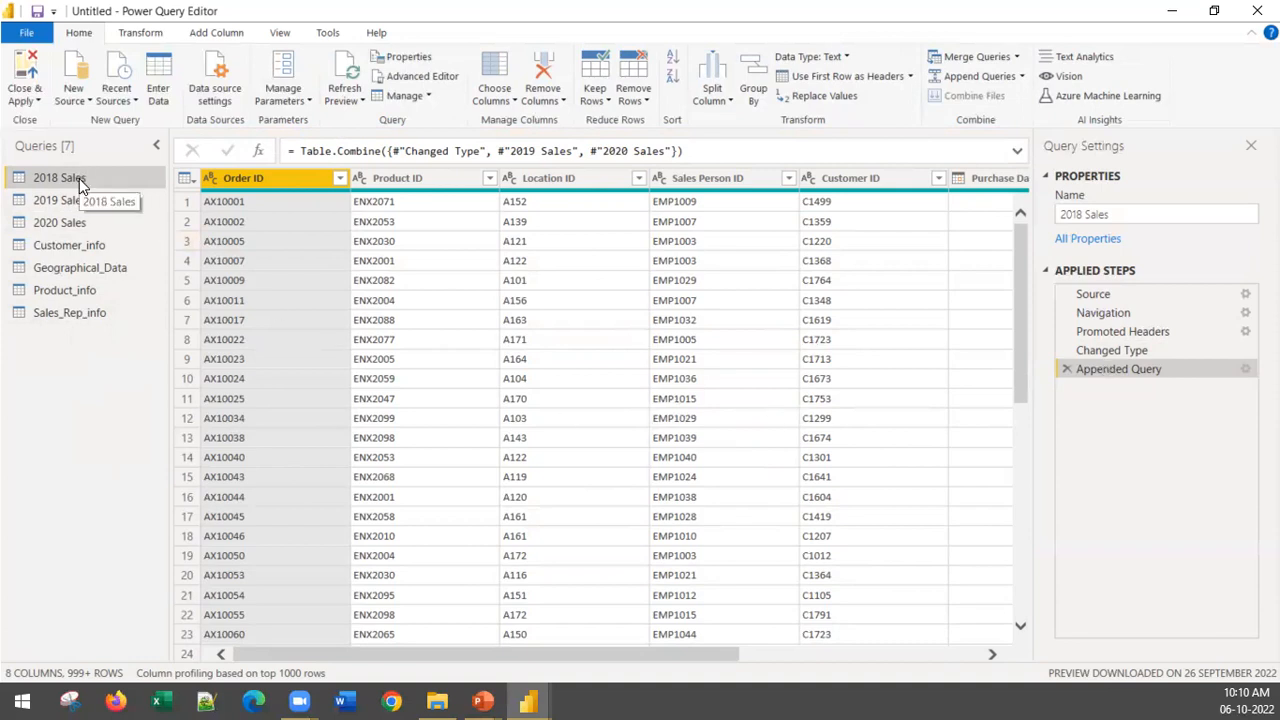
Step: Look over the combined rows of the 2018 Sales query and disable its loading into the report
scroll(474, 433, "down", 20)
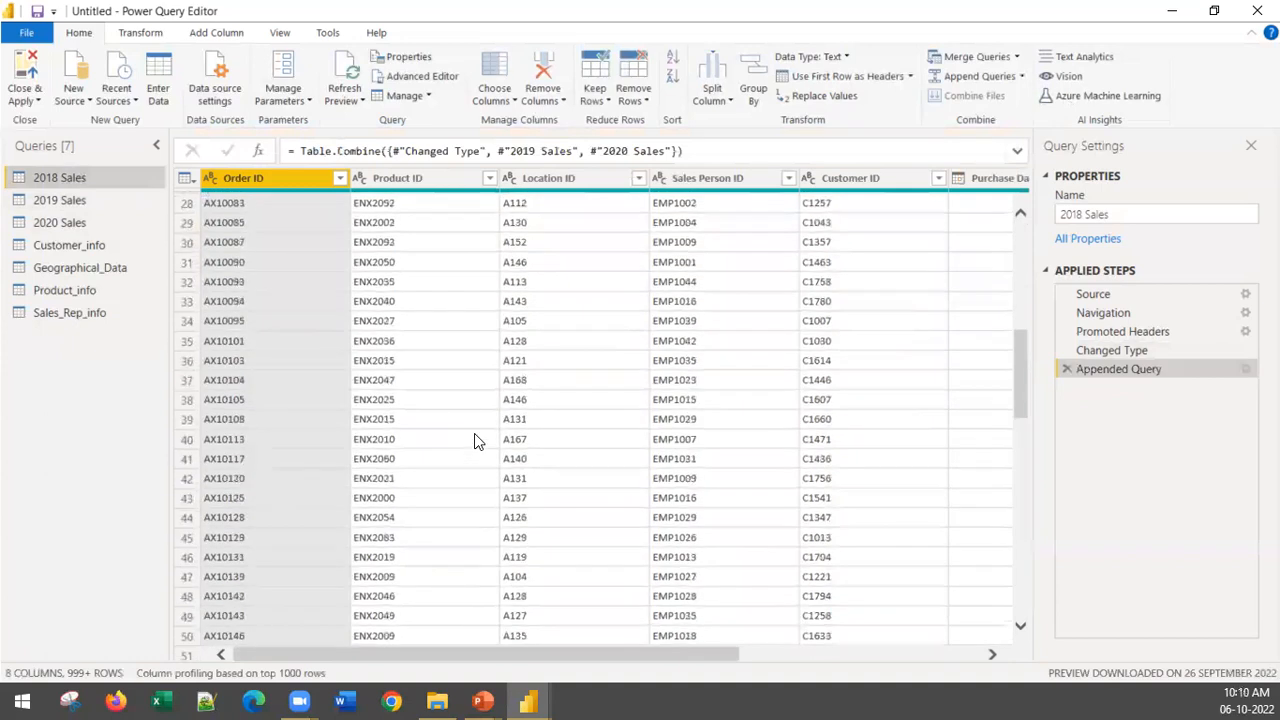
scroll(474, 440, "down", 3)
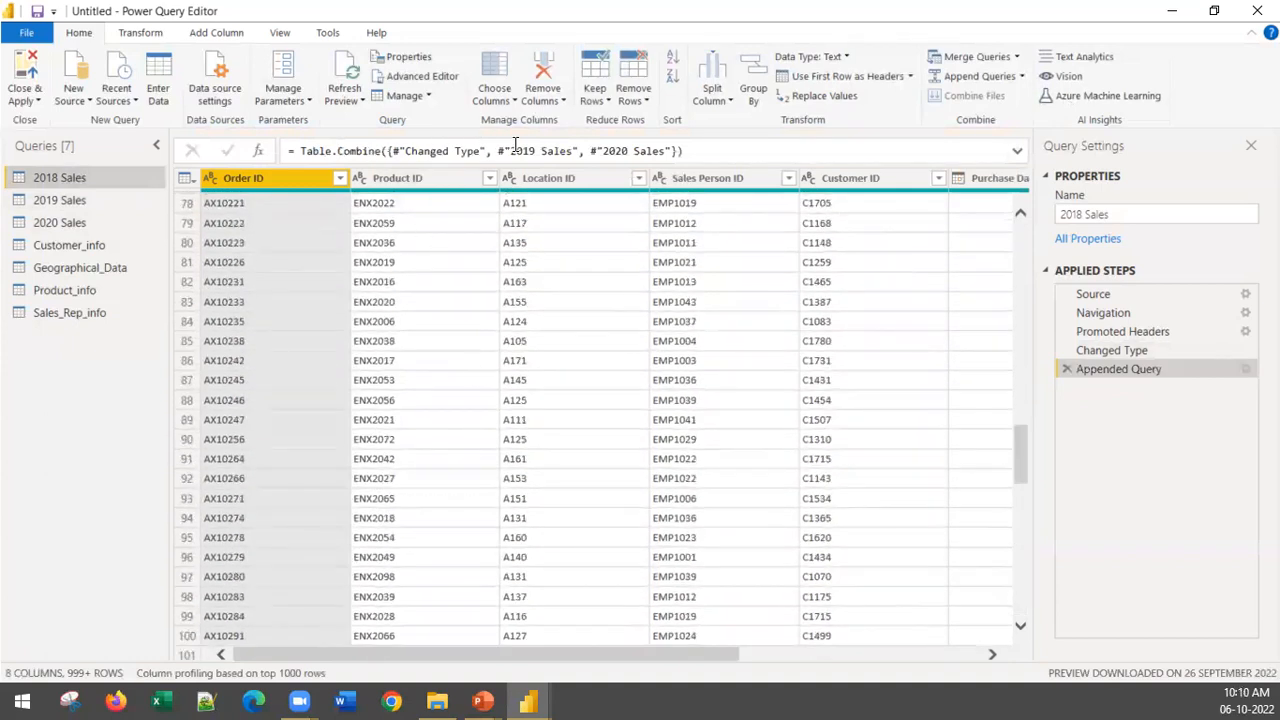
scroll(508, 414, "up", 20)
scroll(508, 414, "up", 5)
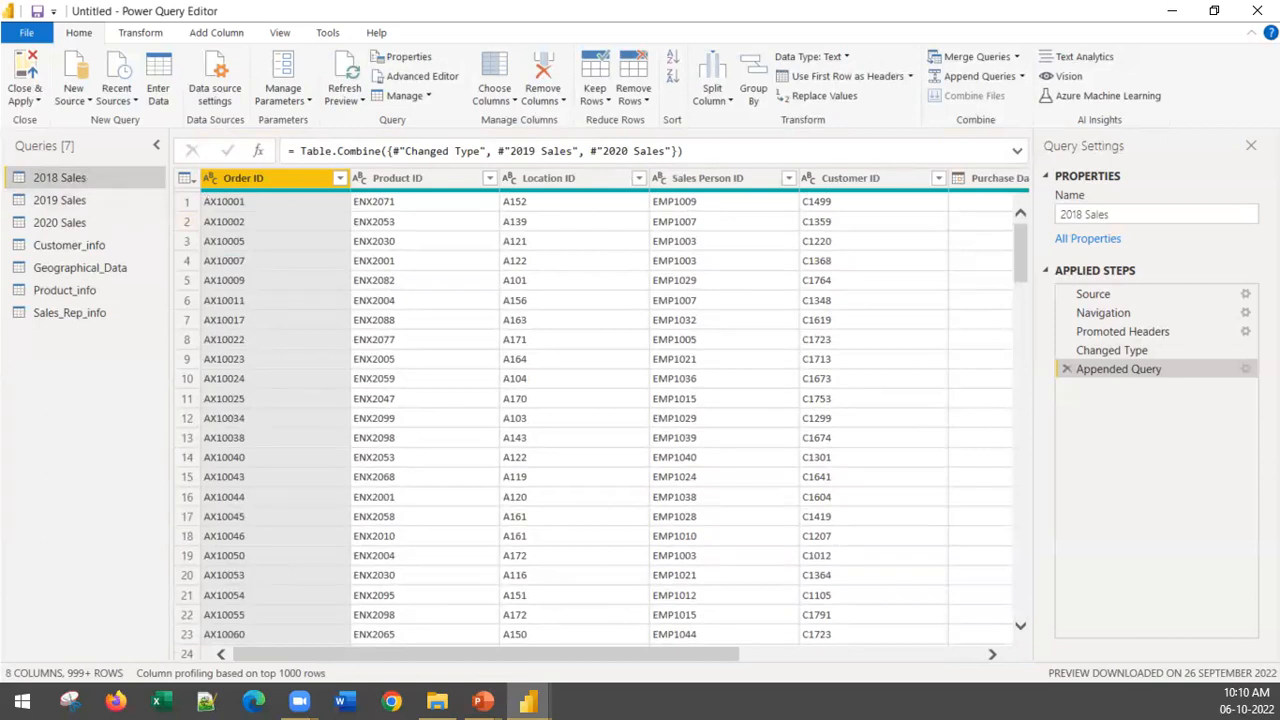
right_click(80, 184)
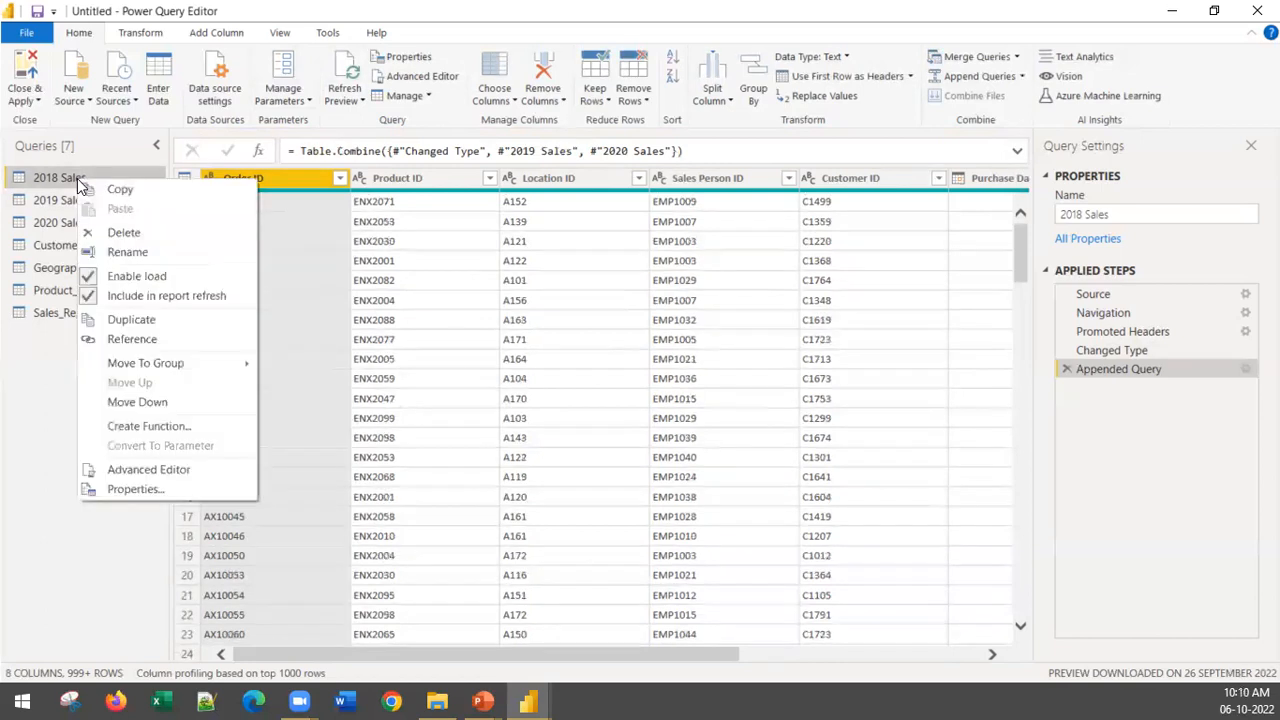
left_click(86, 280)
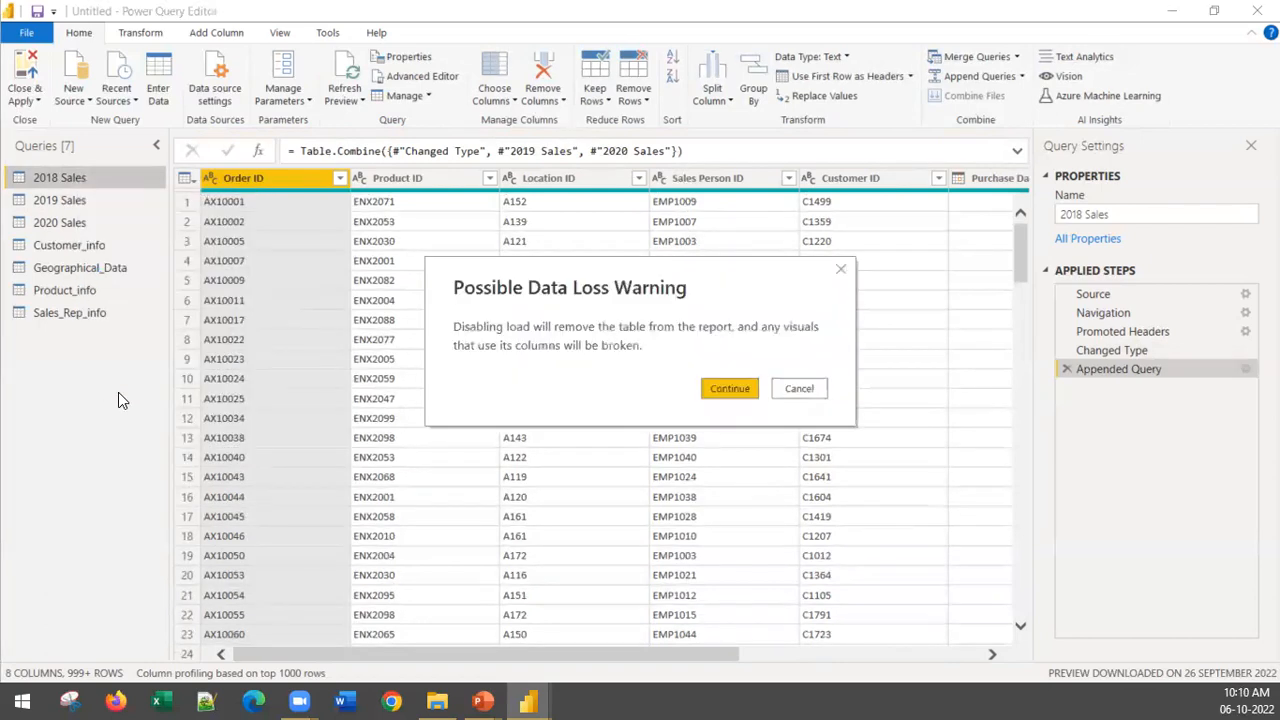
left_click(733, 388)
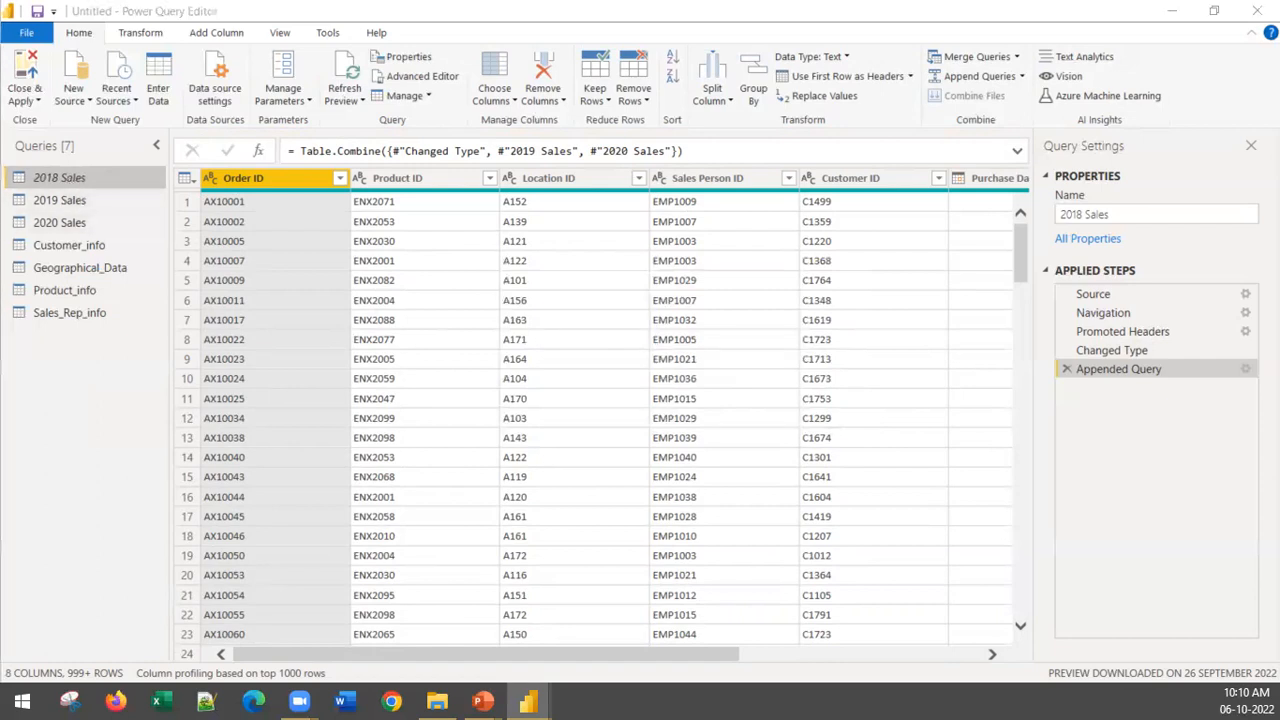
Step: Rename the combined 2018 Sales query to "Sales"
right_click(85, 183)
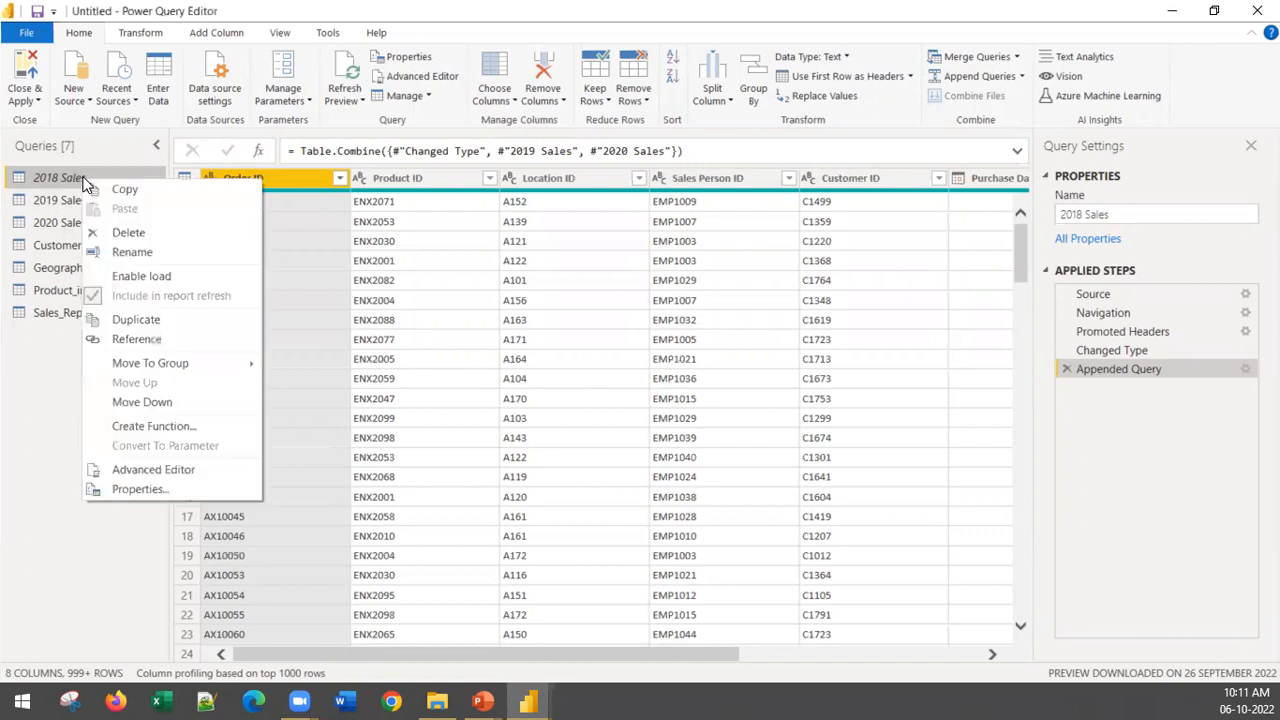
left_click(170, 251)
type("sALES")
key("BackSpace")
key("BackSpace")
key("BackSpace")
key("BackSpace")
key("BackSpace")
type("Sales")
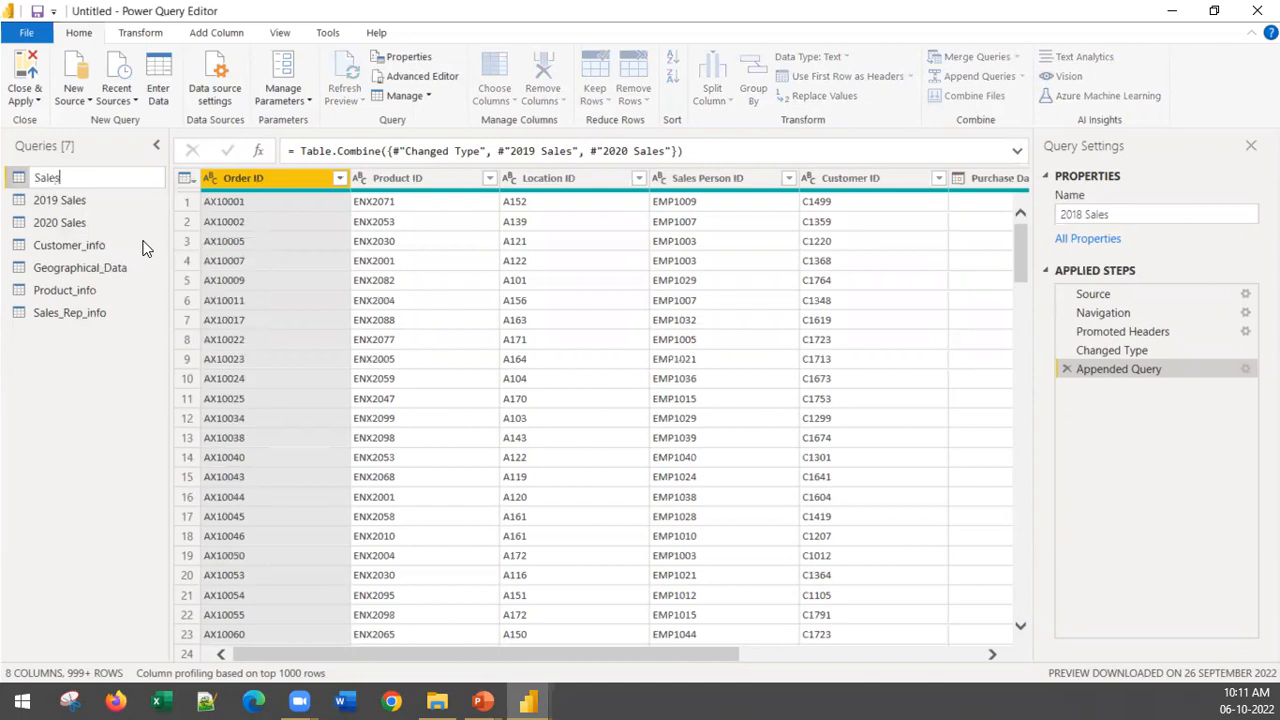
key("Return")
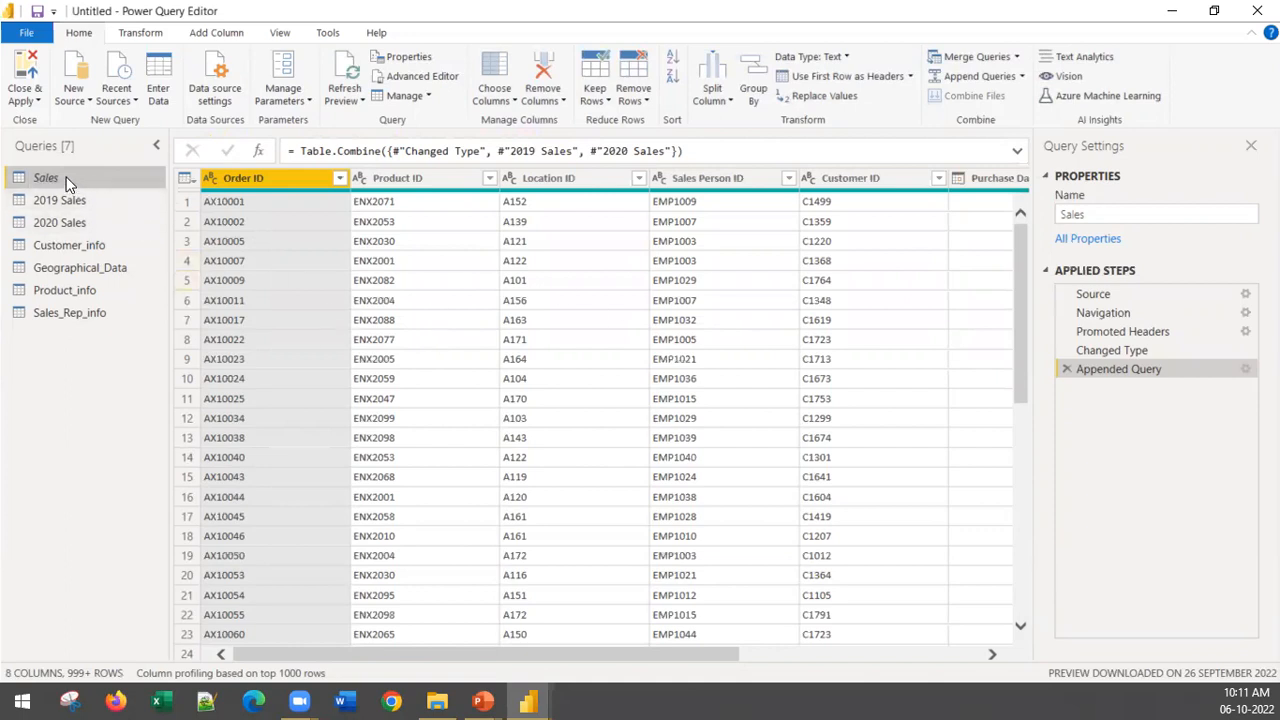
scroll(289, 340, "down", 3)
scroll(289, 340, "up", 3)
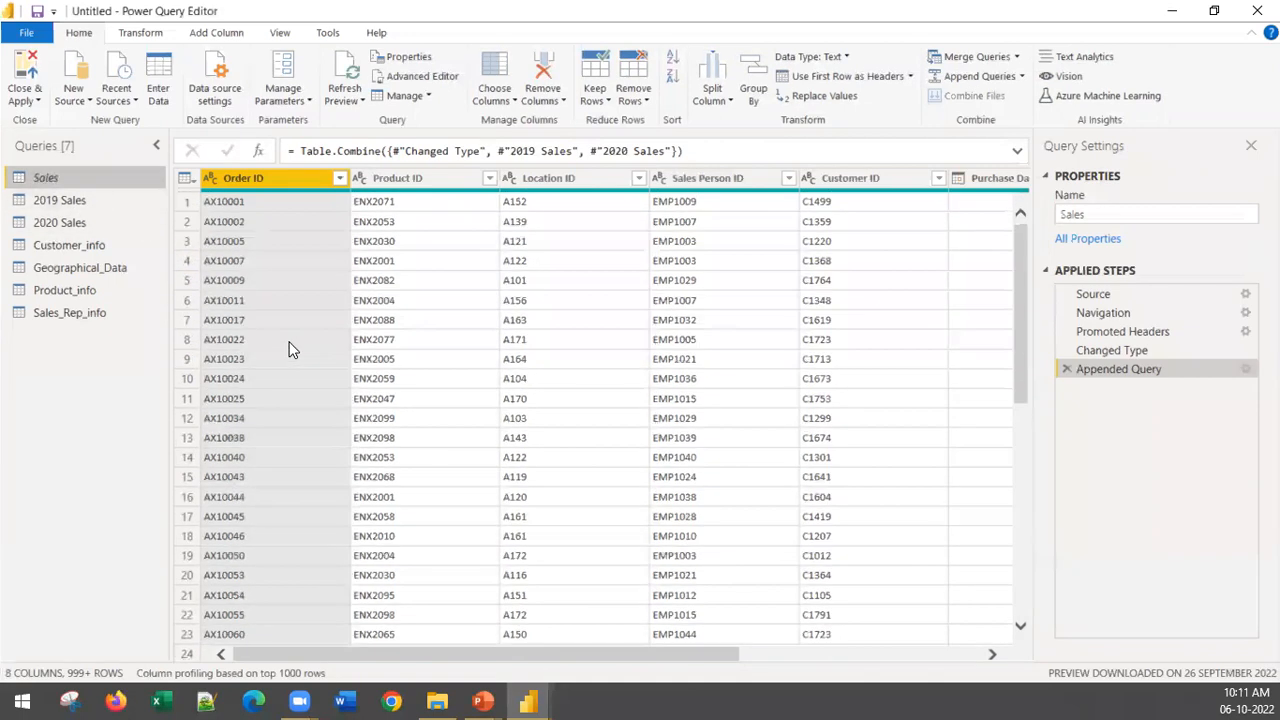
right_click(45, 177)
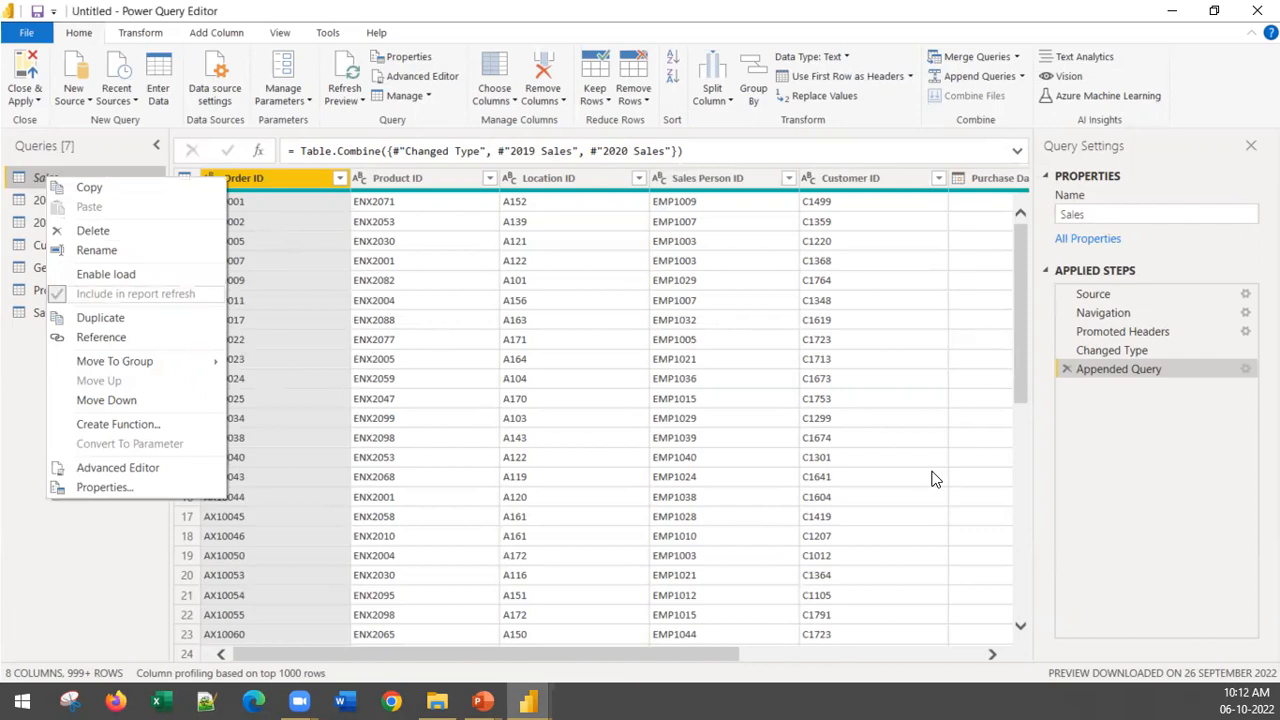
left_click_drag(420, 658, 311, 651)
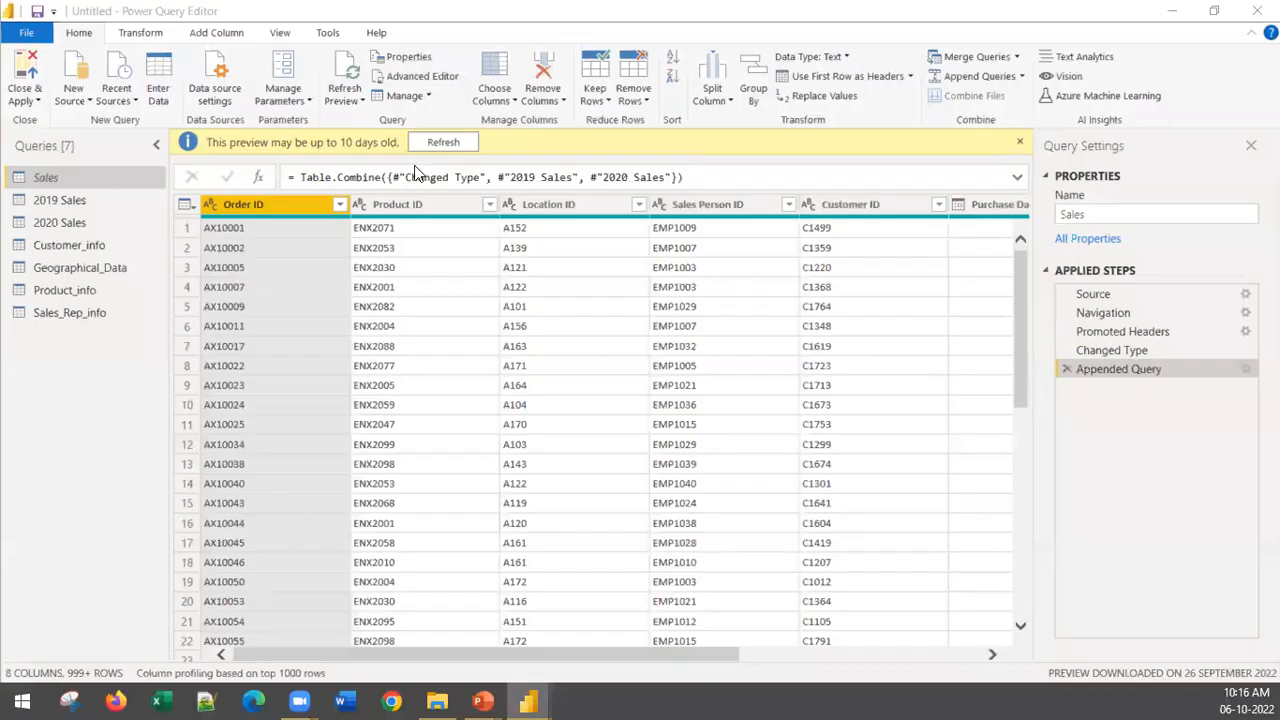
Step: Duplicate the State column of the Geographical_Data query
left_click(122, 274)
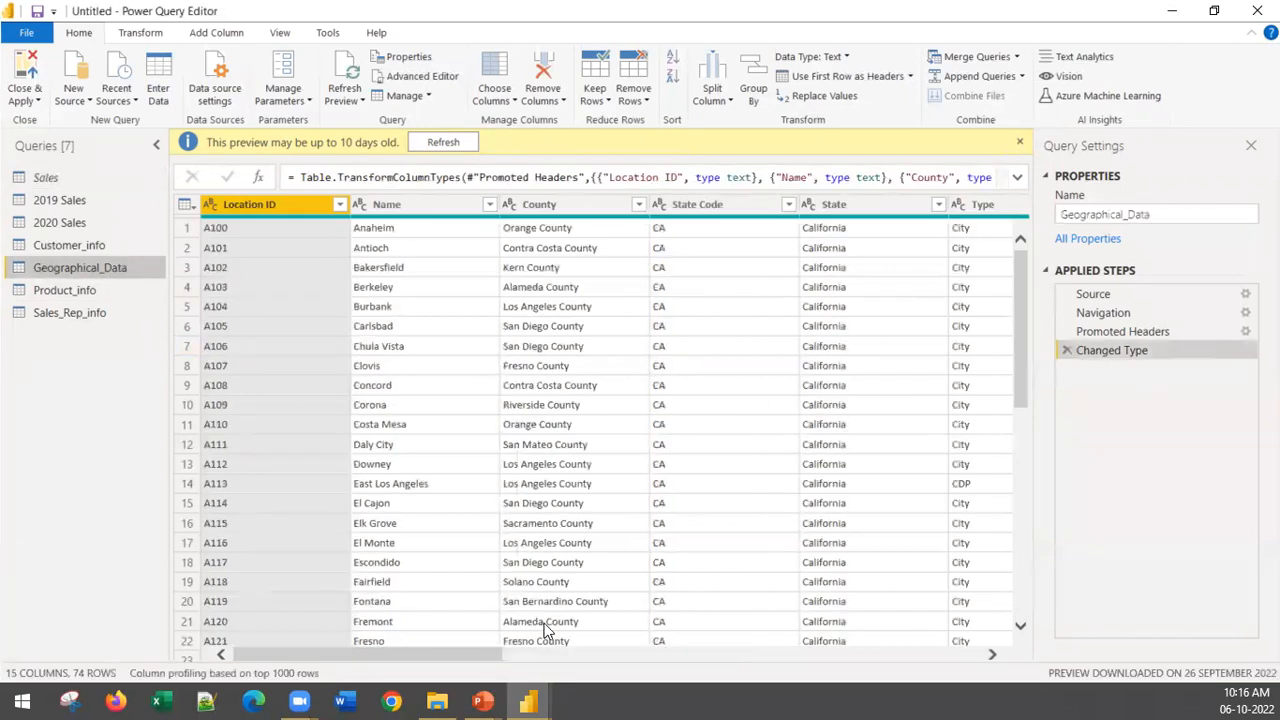
left_click_drag(417, 654, 555, 666)
left_click(447, 204)
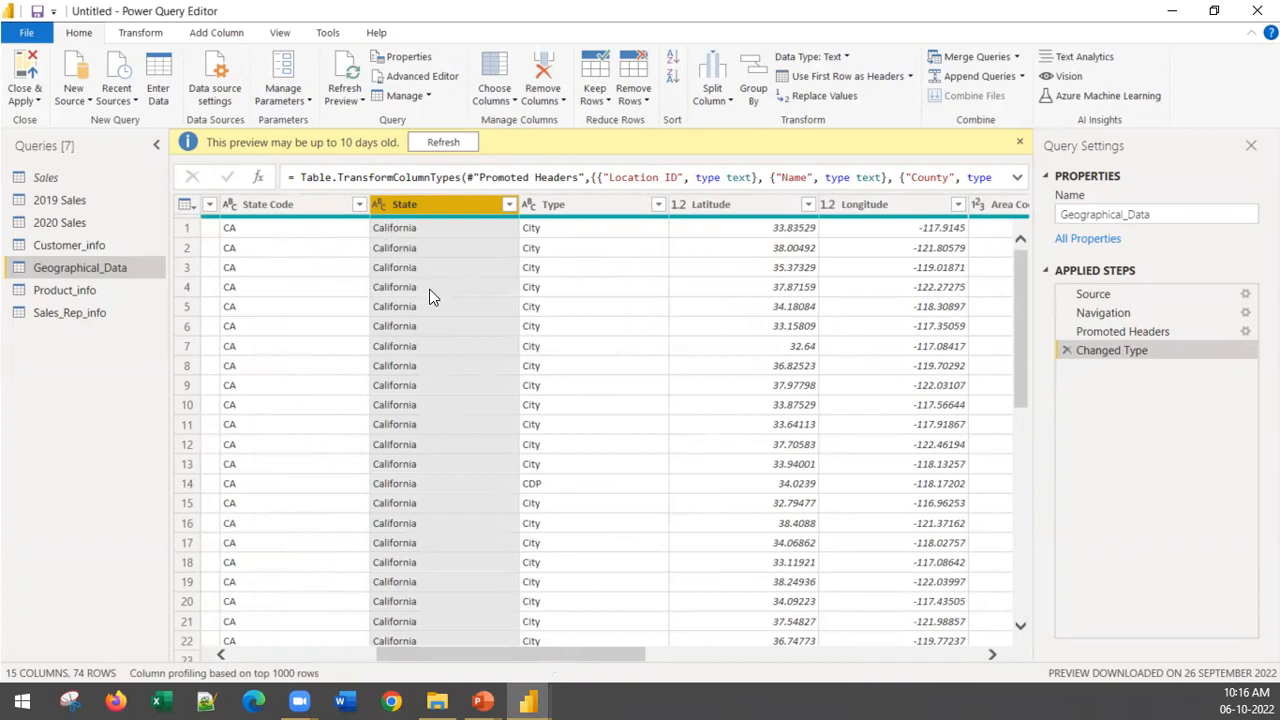
right_click(422, 206)
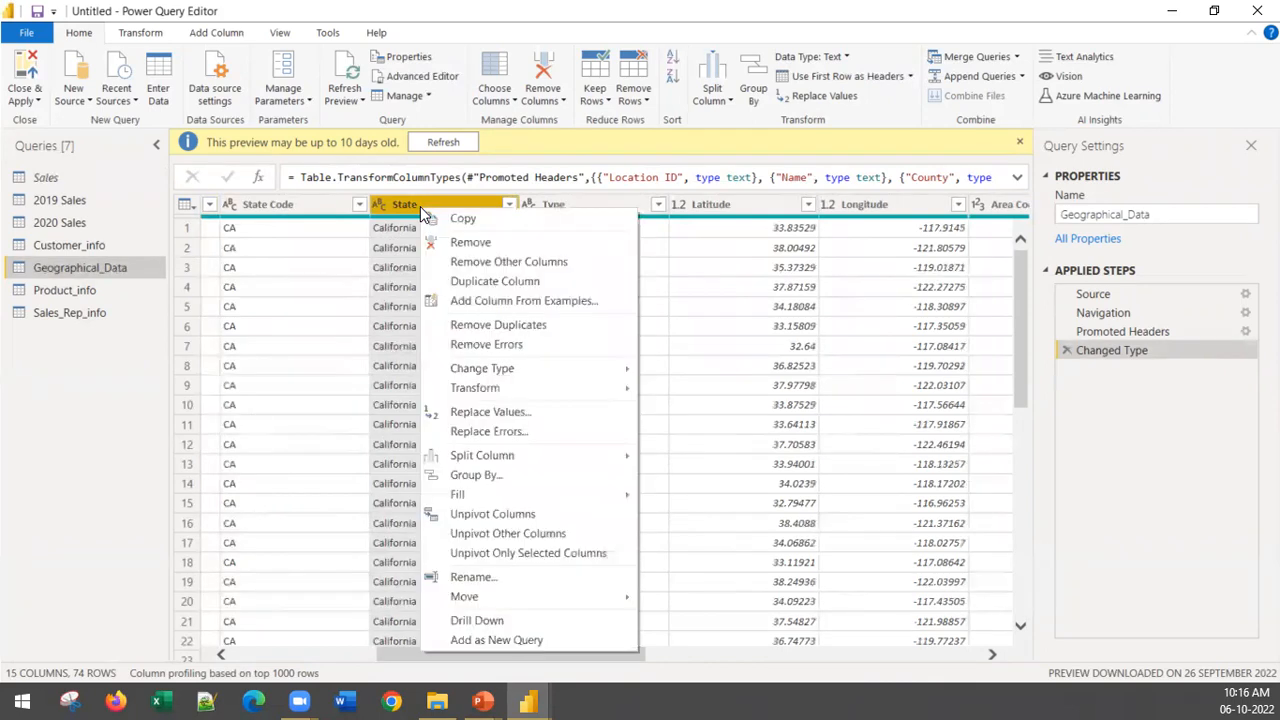
left_click(540, 283)
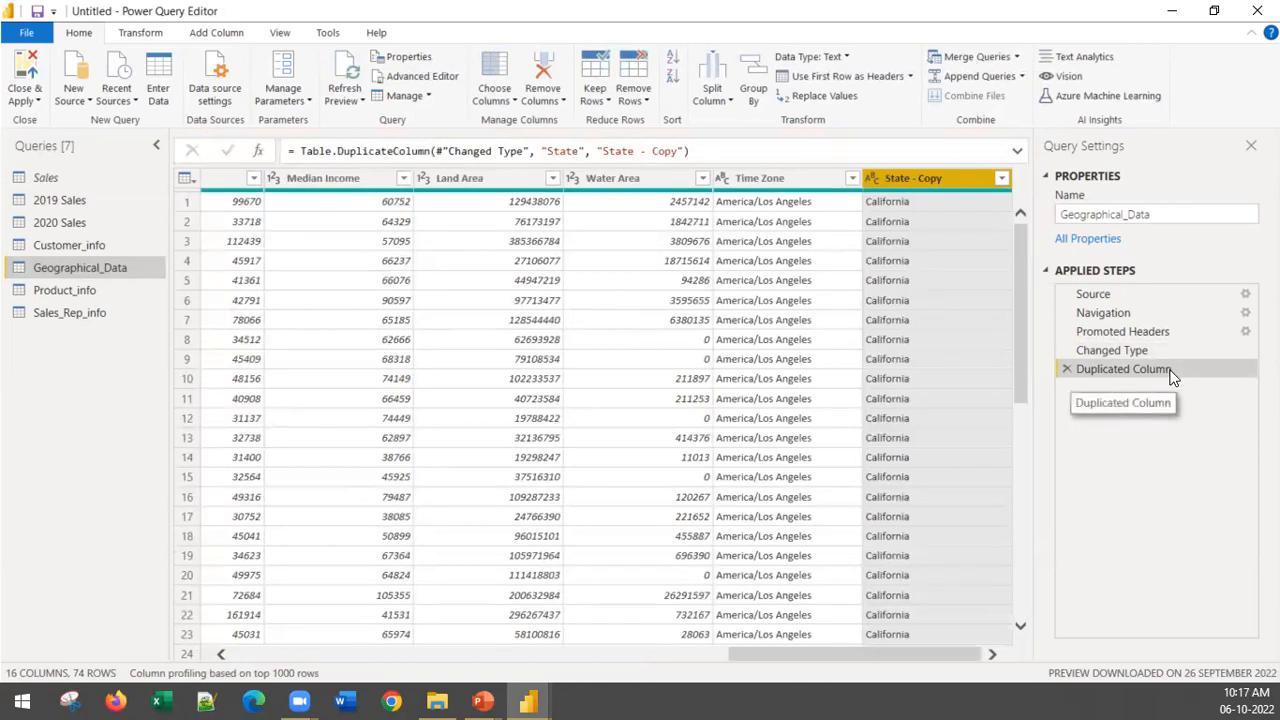
Step: Transform the text of the duplicated State - Copy column to UPPERCASE
right_click(937, 190)
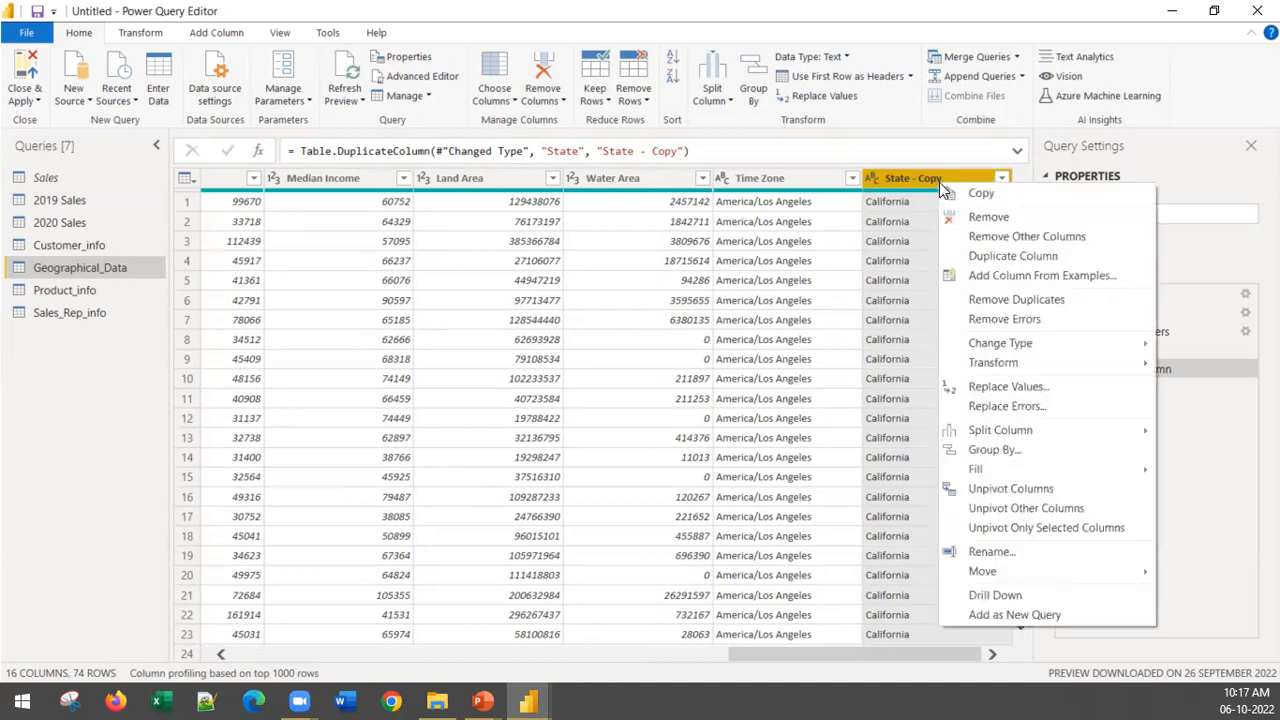
mouse_move(1000, 362)
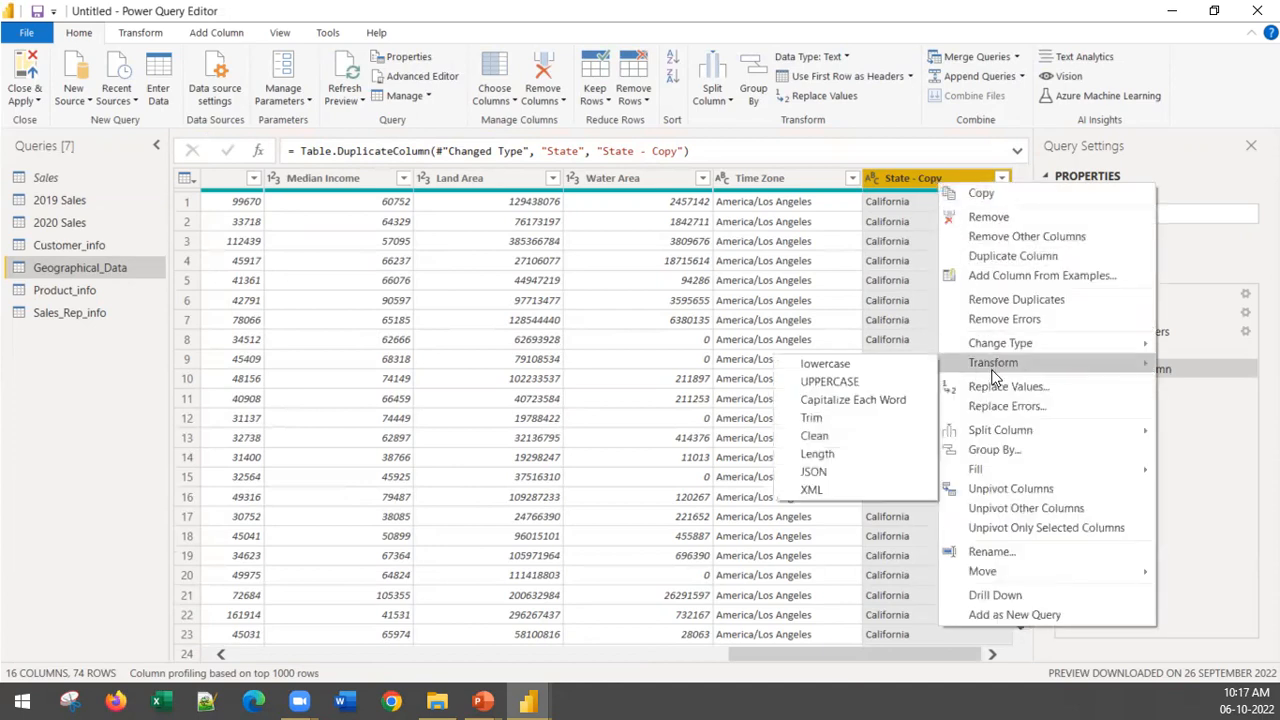
left_click(876, 385)
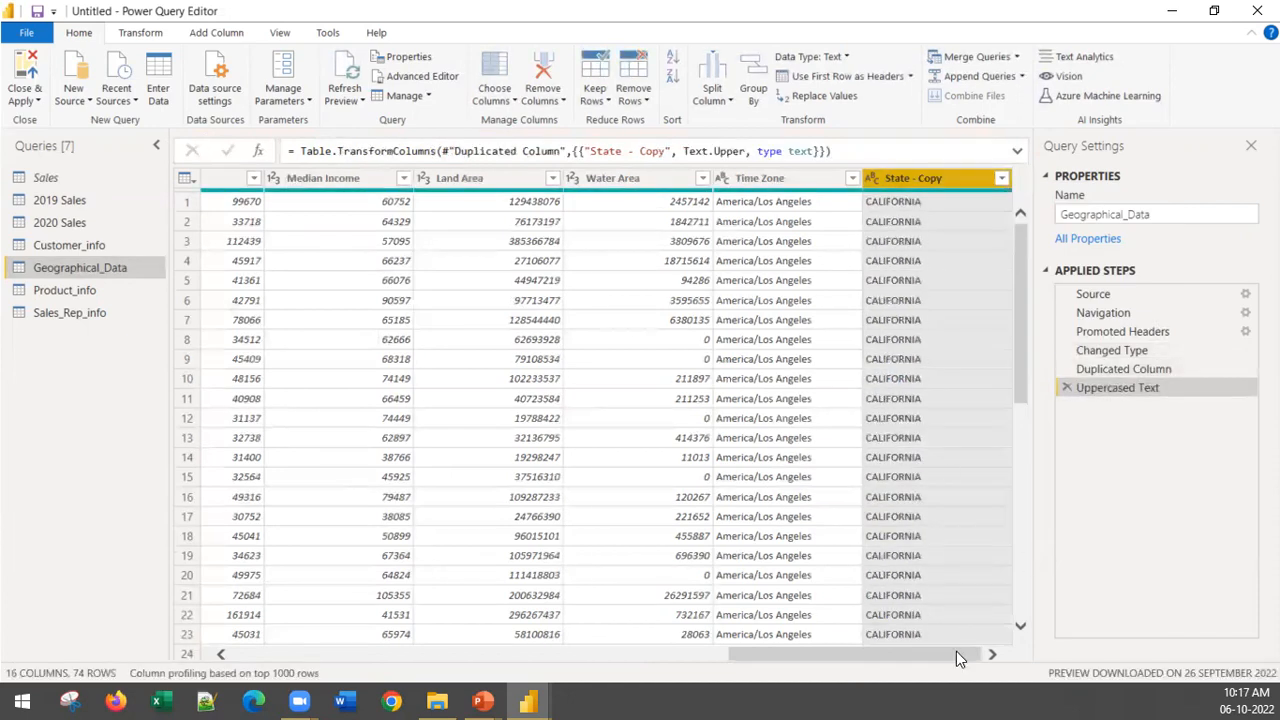
Step: Split the State - Copy column by number of characters, using 4 characters once, as far left as possible
right_click(907, 176)
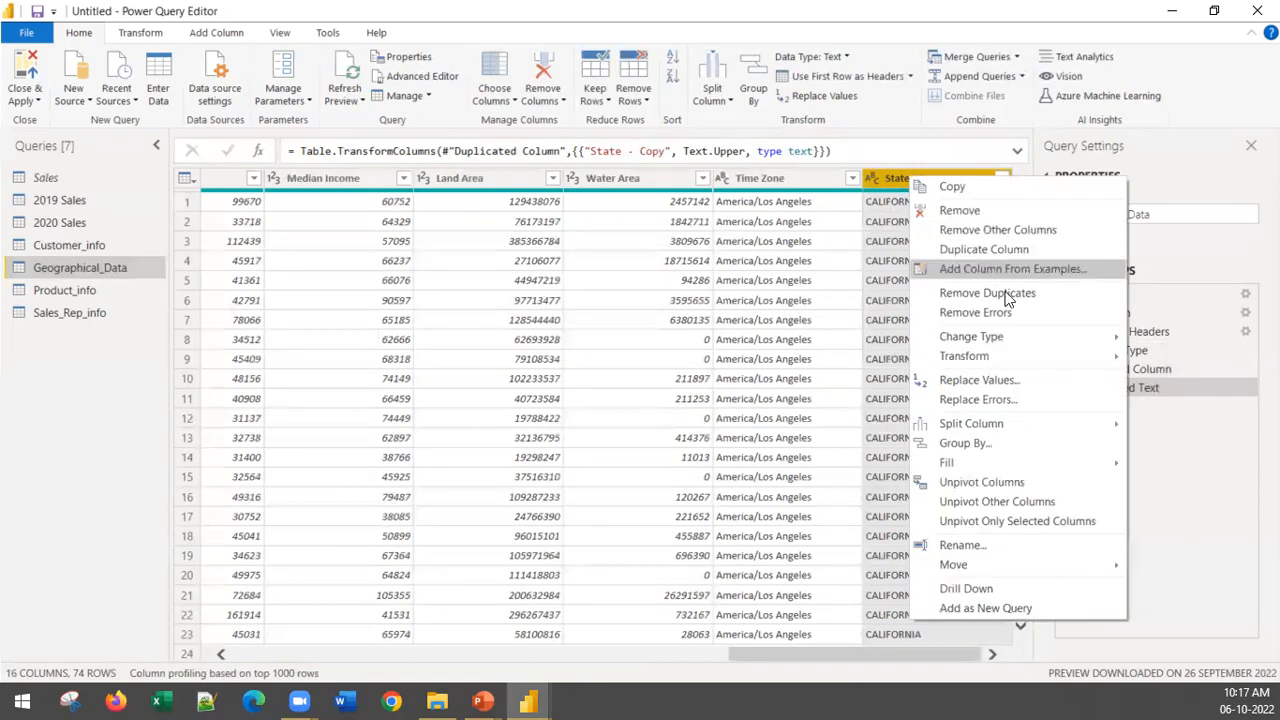
mouse_move(1032, 422)
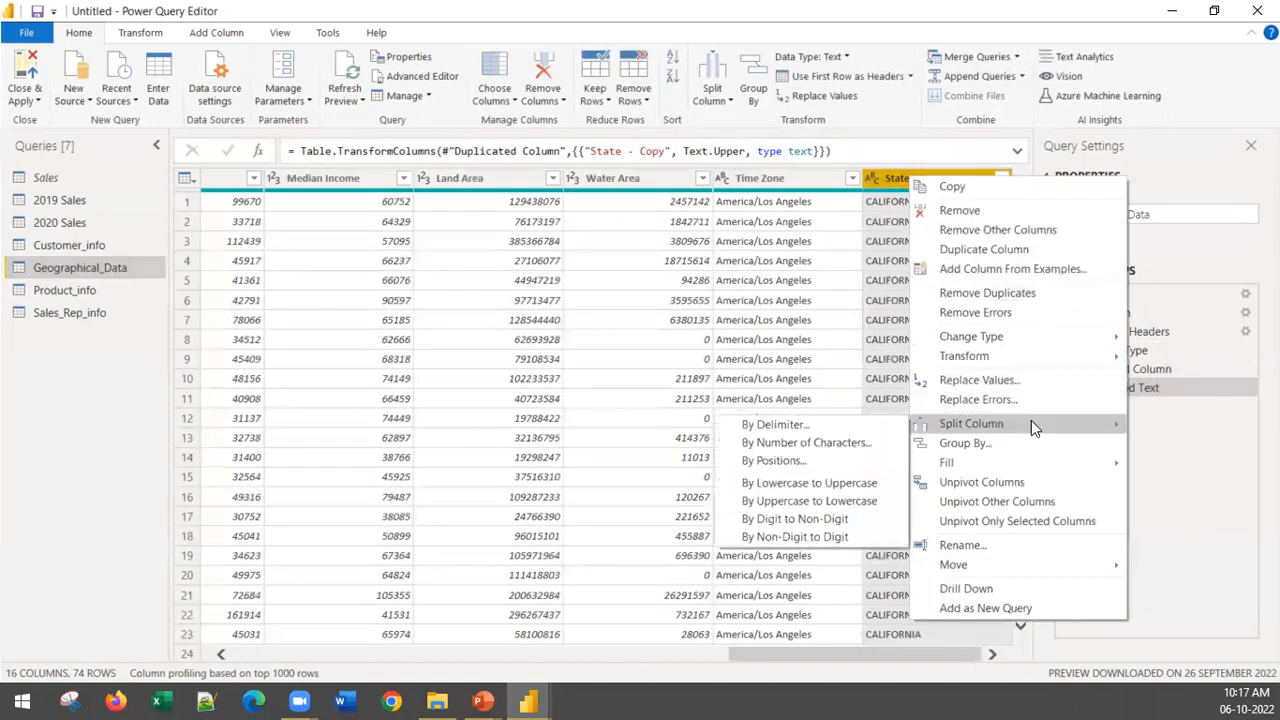
left_click(770, 444)
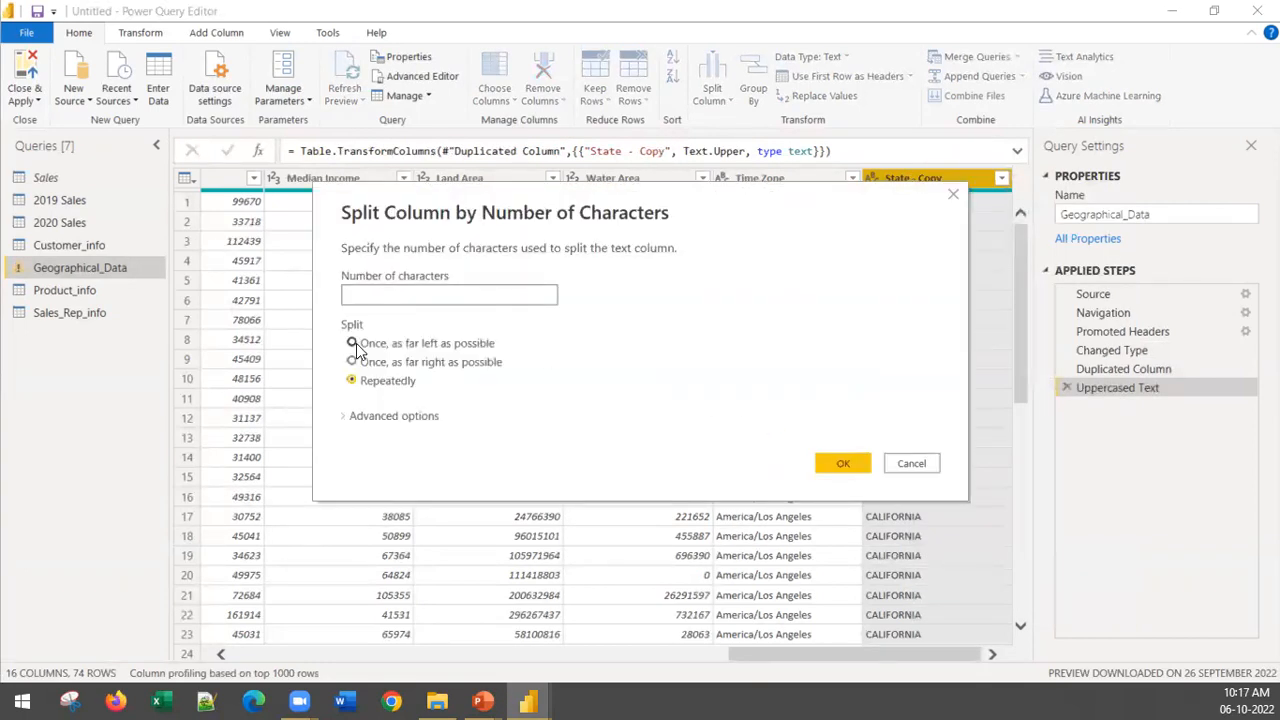
left_click(352, 343)
left_click(411, 301)
type("4")
left_click(846, 463)
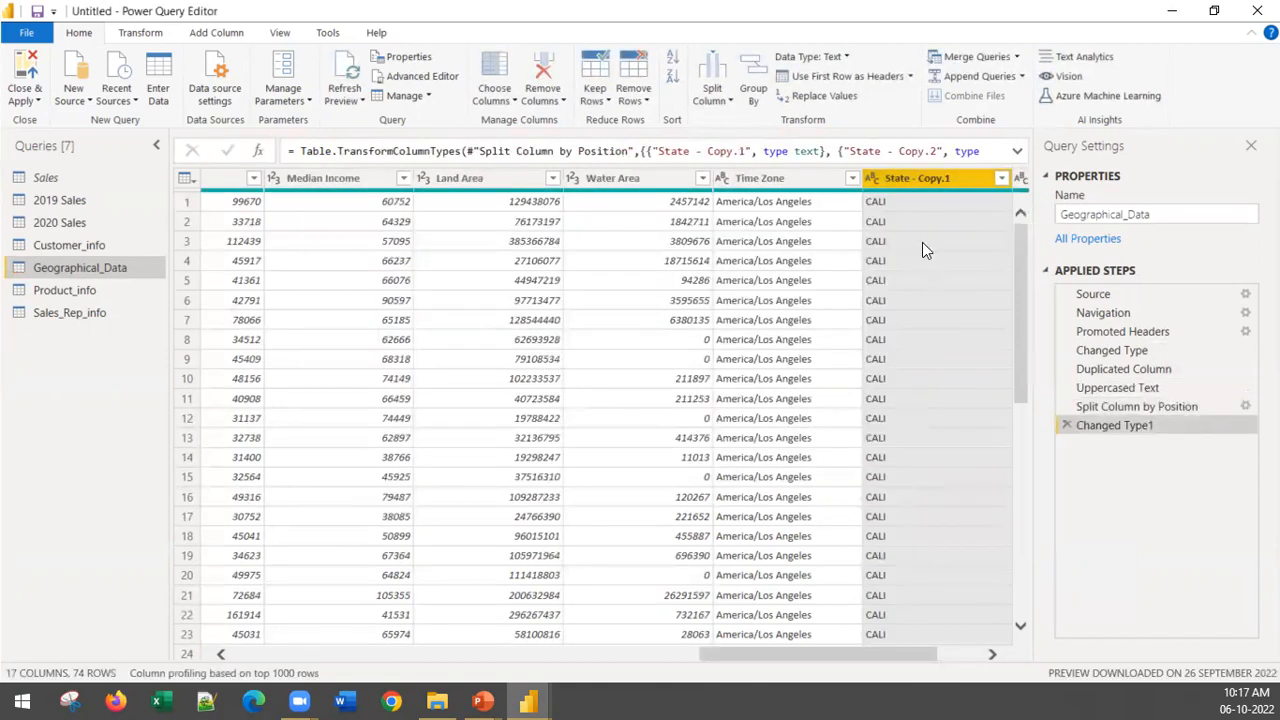
Step: Remove the State - Copy.2 column produced by the split
left_click_drag(922, 658, 1043, 671)
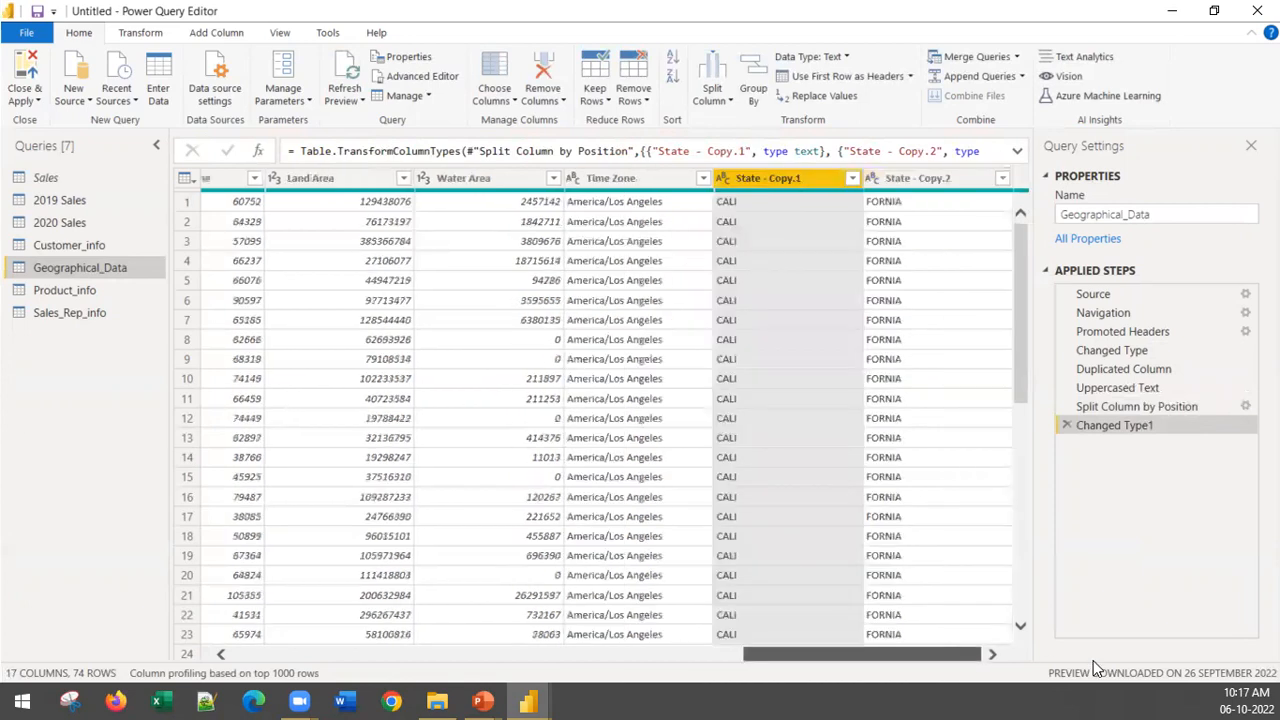
left_click(973, 178)
right_click(973, 178)
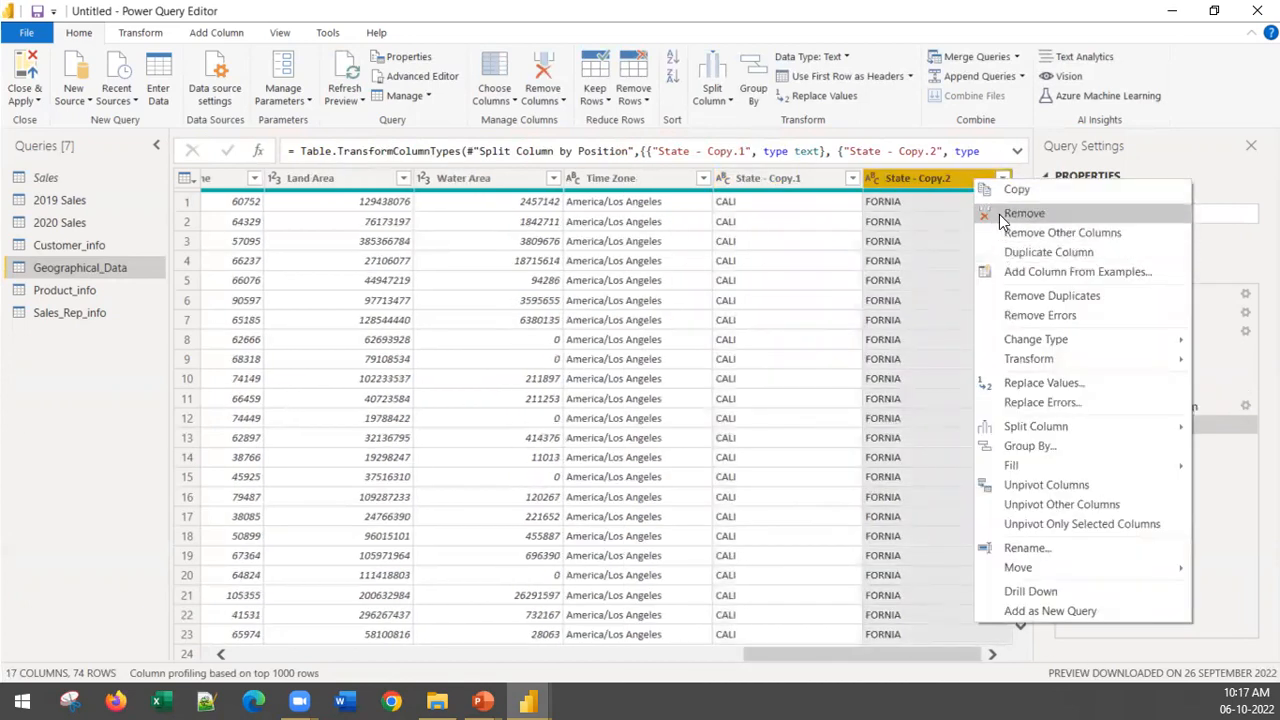
left_click(1020, 213)
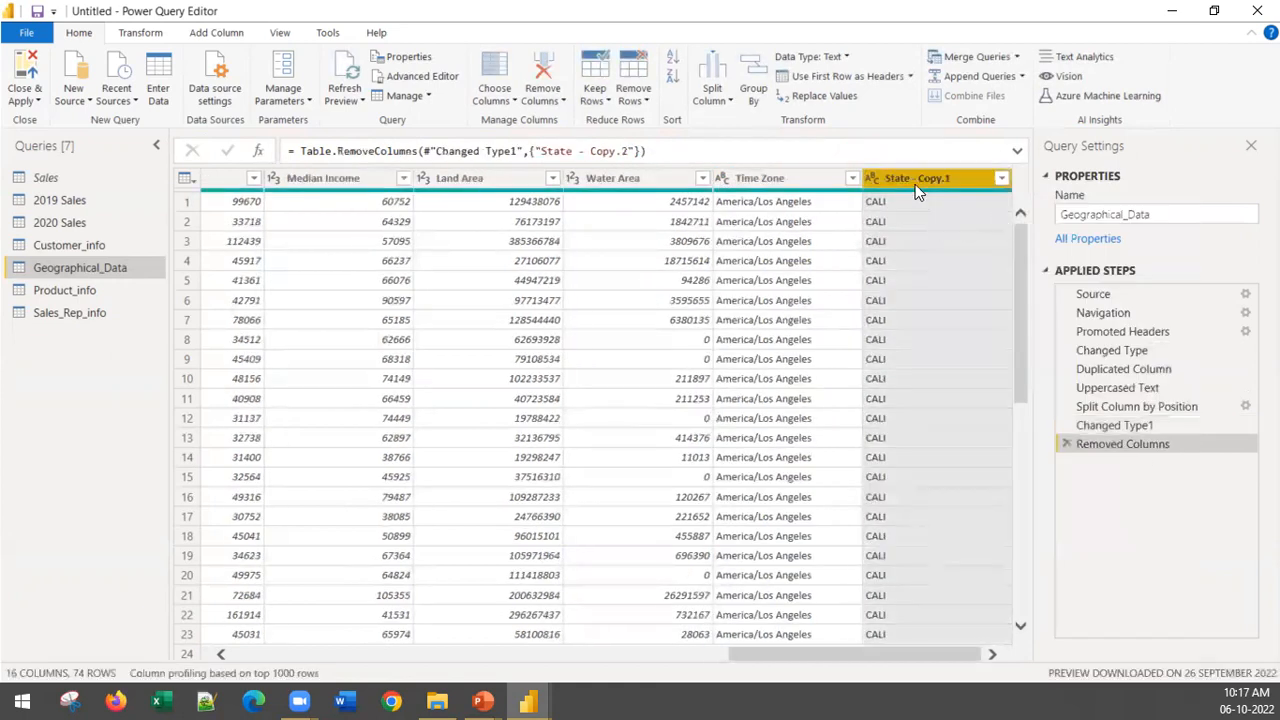
Step: Rename the State - Copy.1 column to "State_code1"
right_click(916, 183)
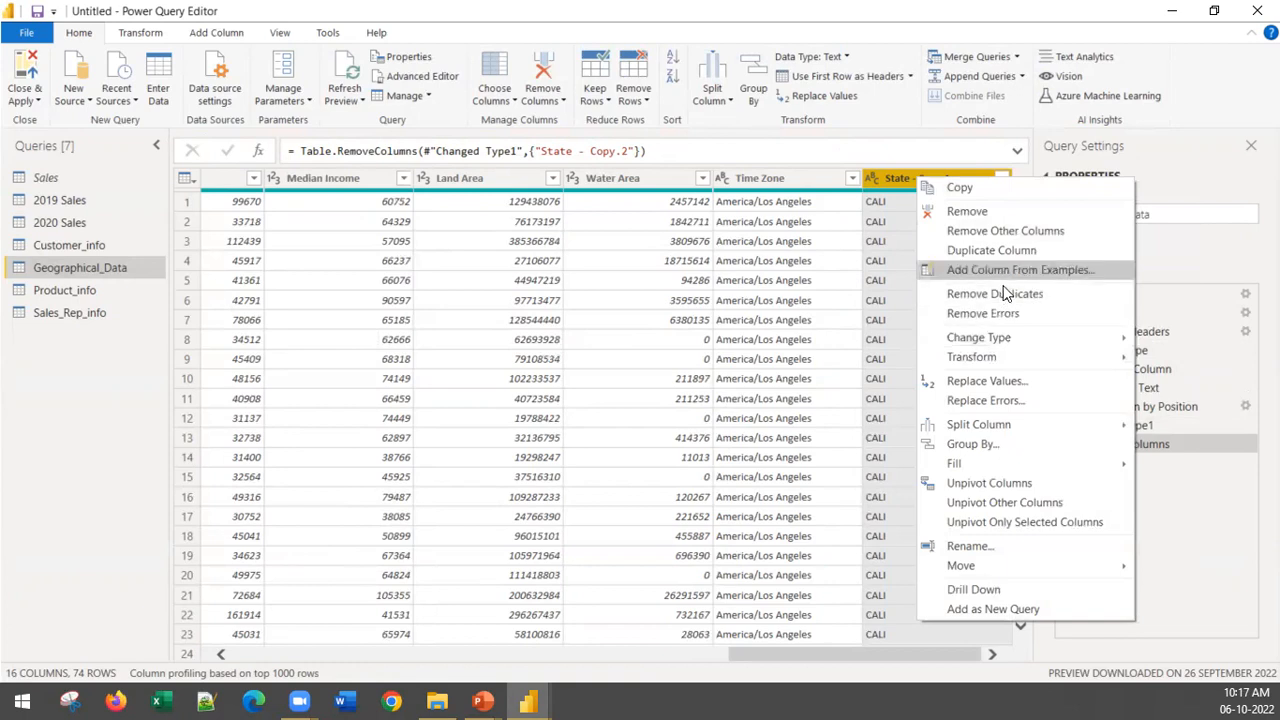
left_click(997, 550)
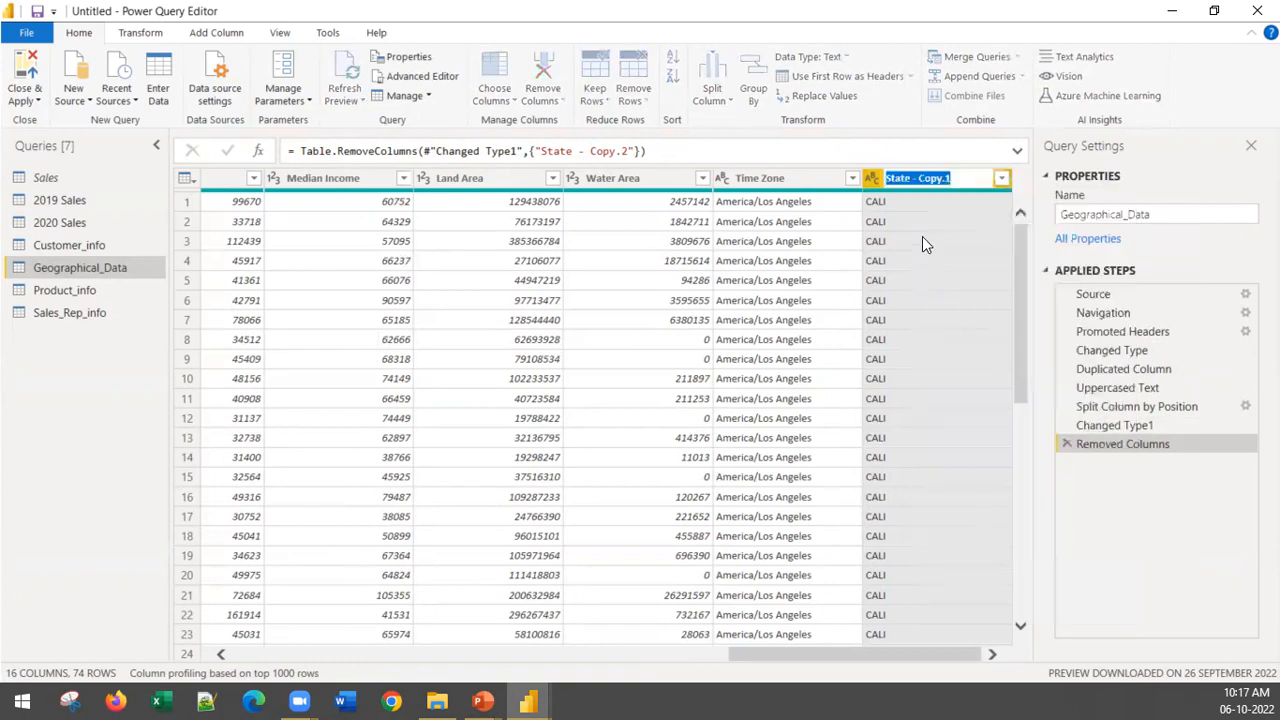
type("State")
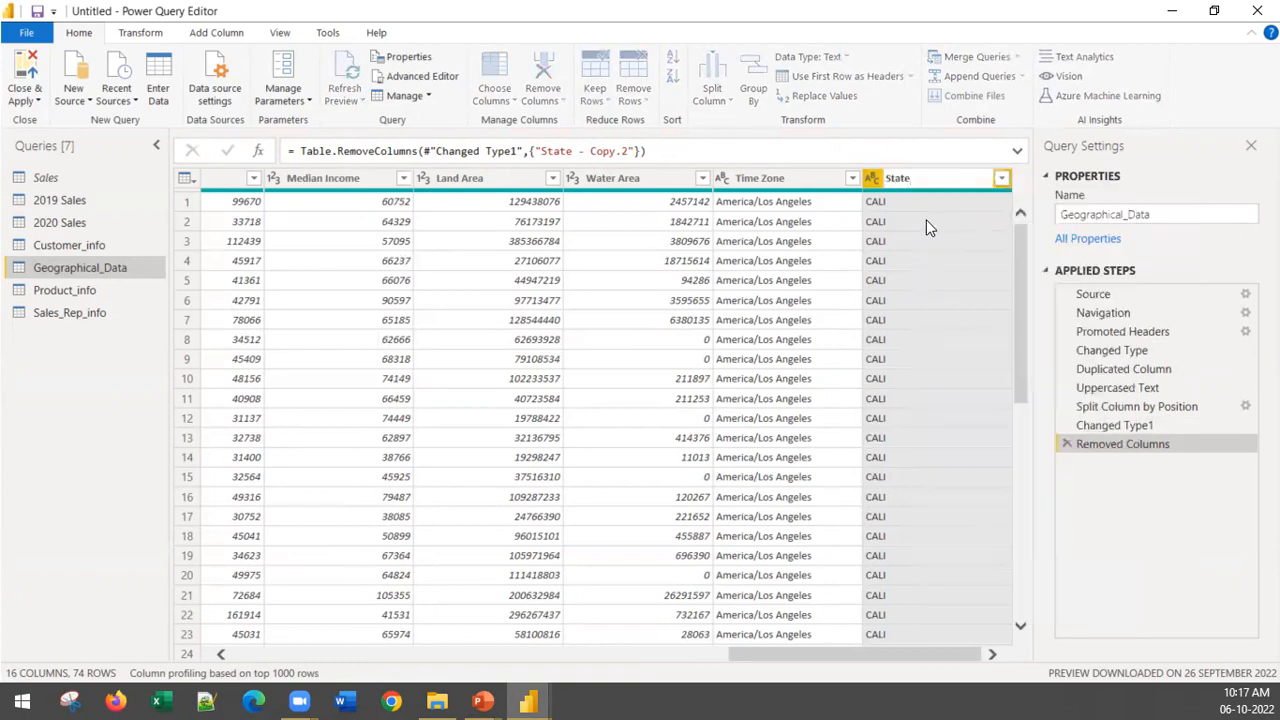
type("_code1")
left_click(1177, 559)
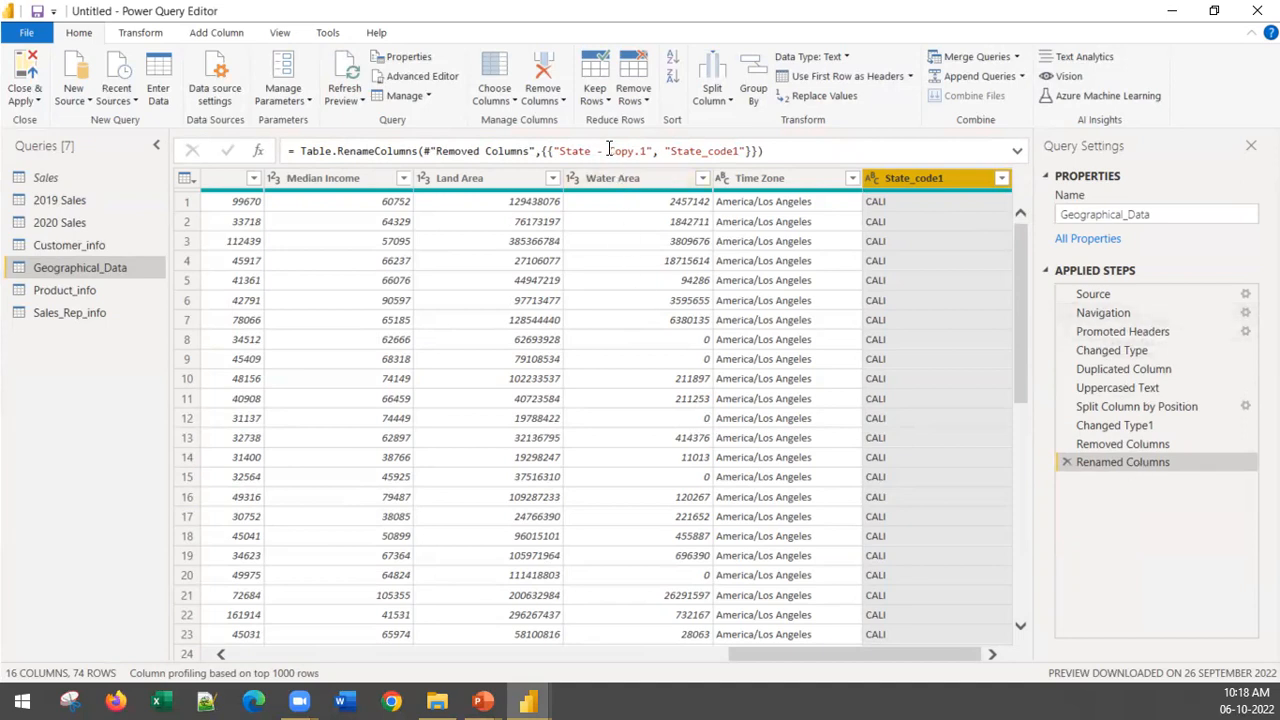
Step: Review the recorded transformations of Geographical_Data from Split Column by Position through Renamed Columns, ending on the last one
left_click(1147, 443)
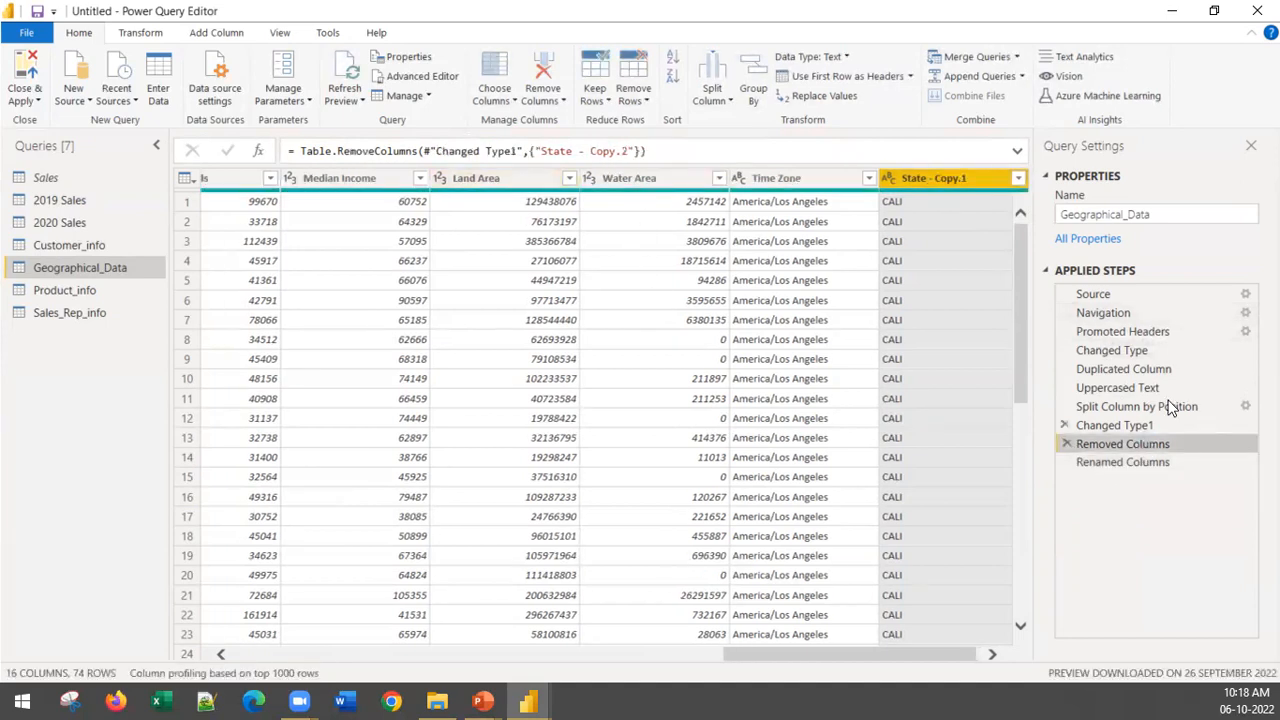
left_click(1113, 428)
left_click(1115, 407)
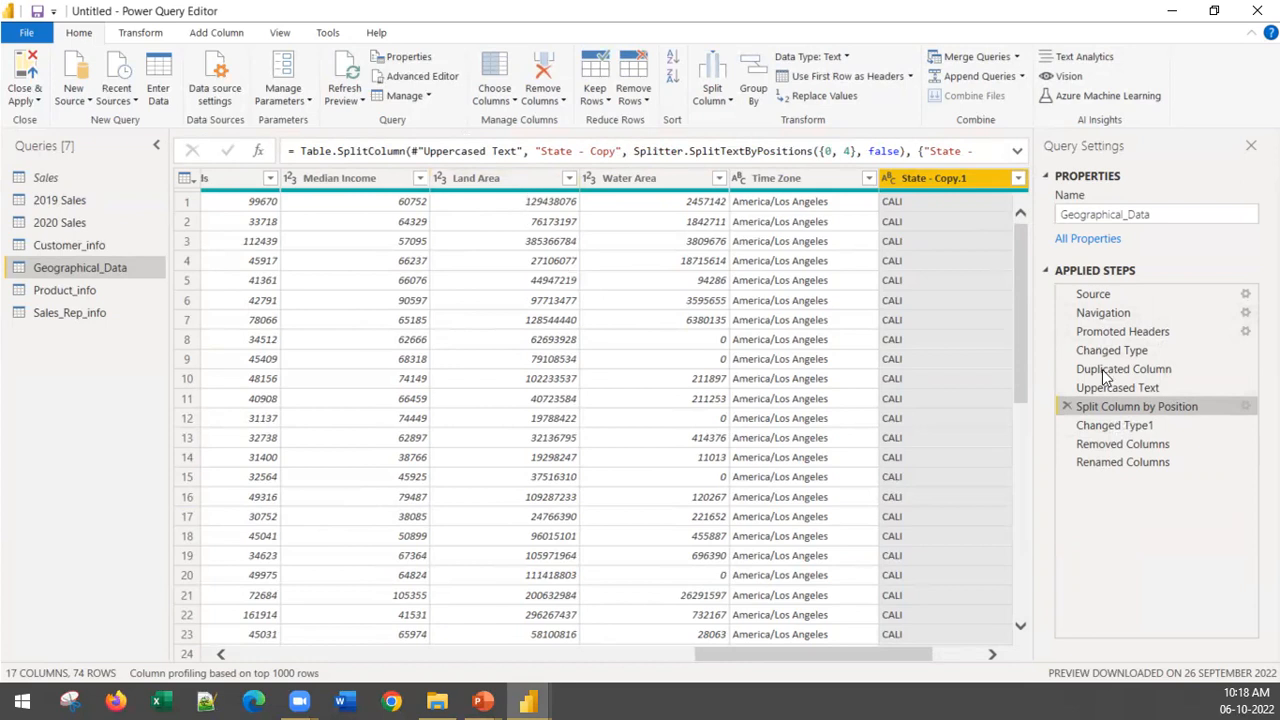
left_click(1097, 428)
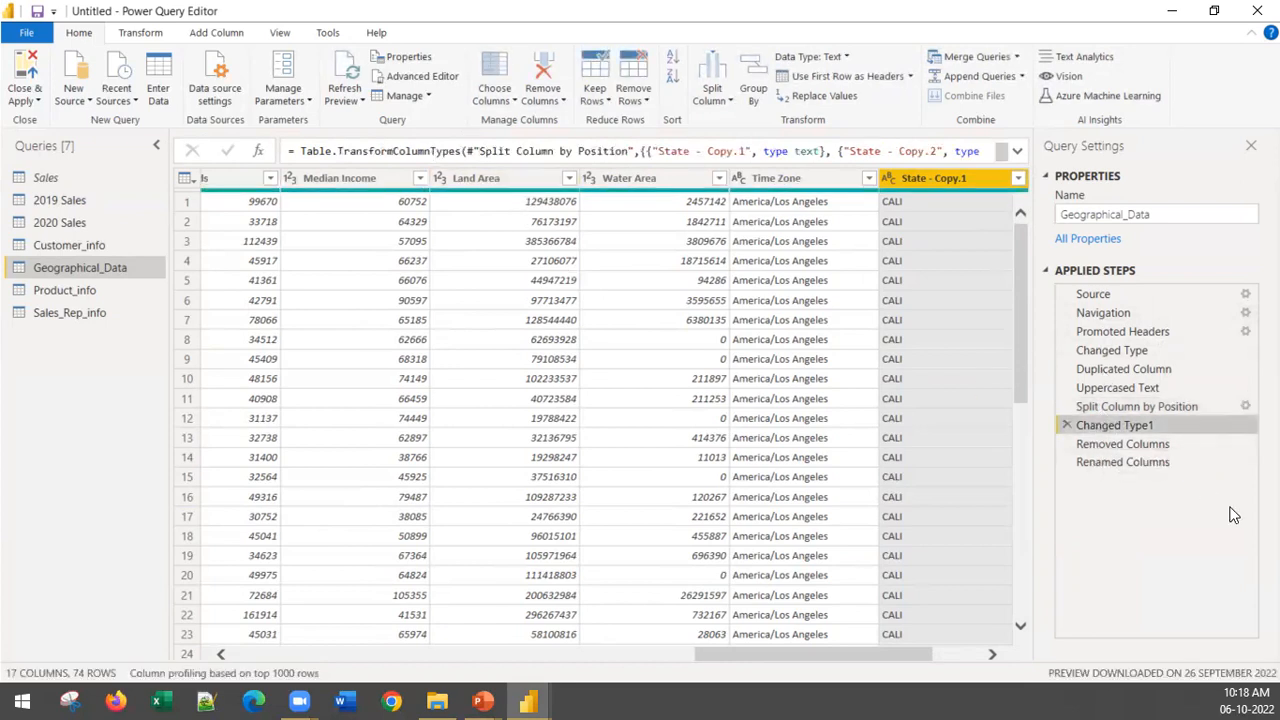
left_click(1130, 449)
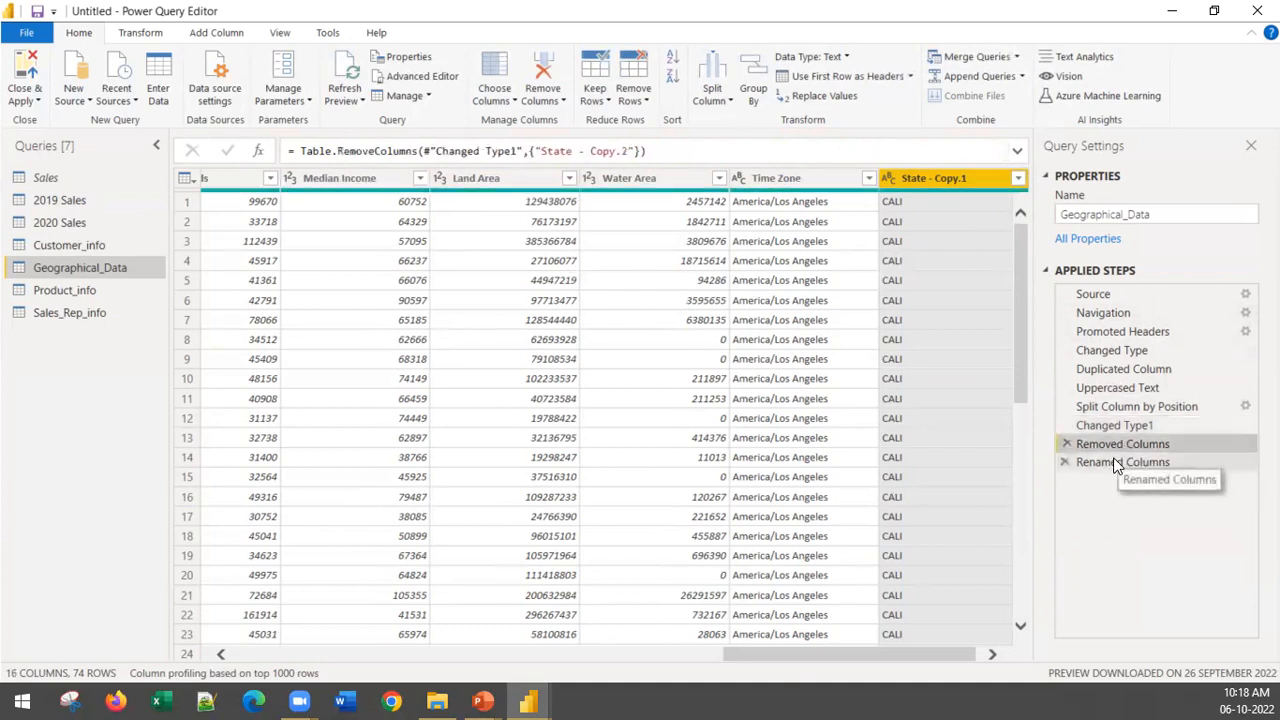
left_click(1115, 461)
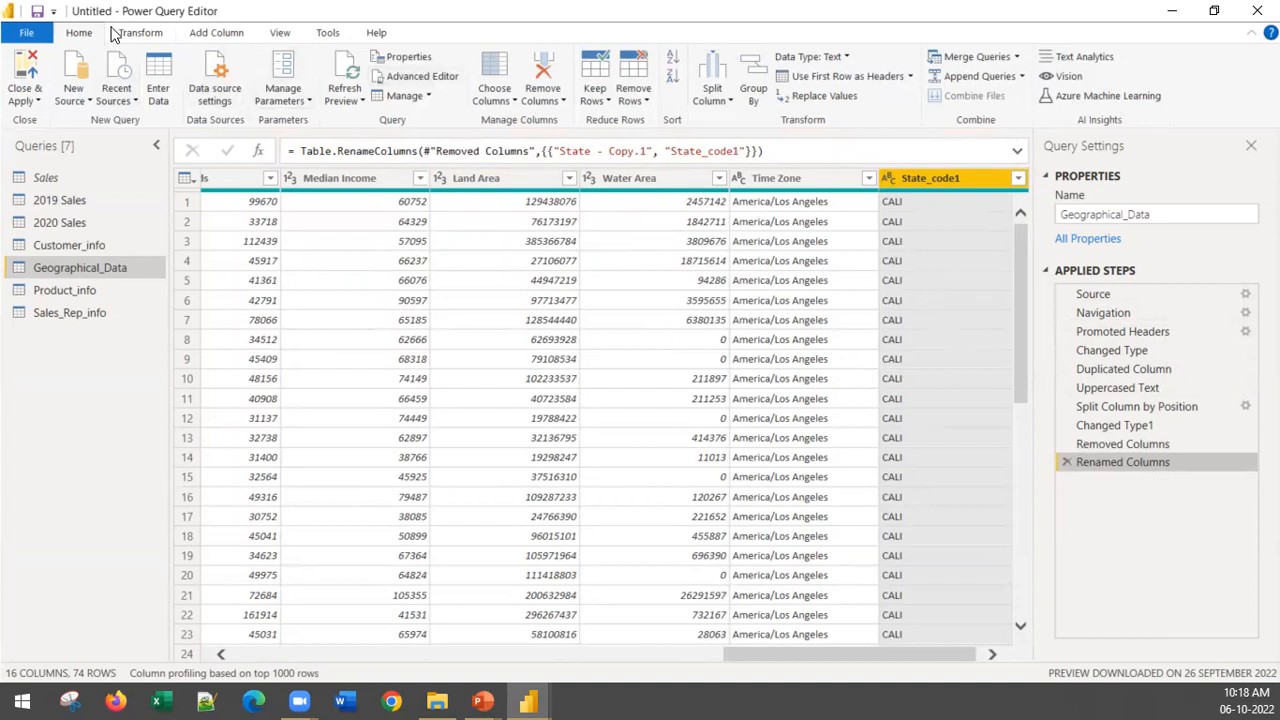
Step: Examine the M code behind the Geographical_Data query in the Advanced Editor, then close it without edits
left_click(416, 80)
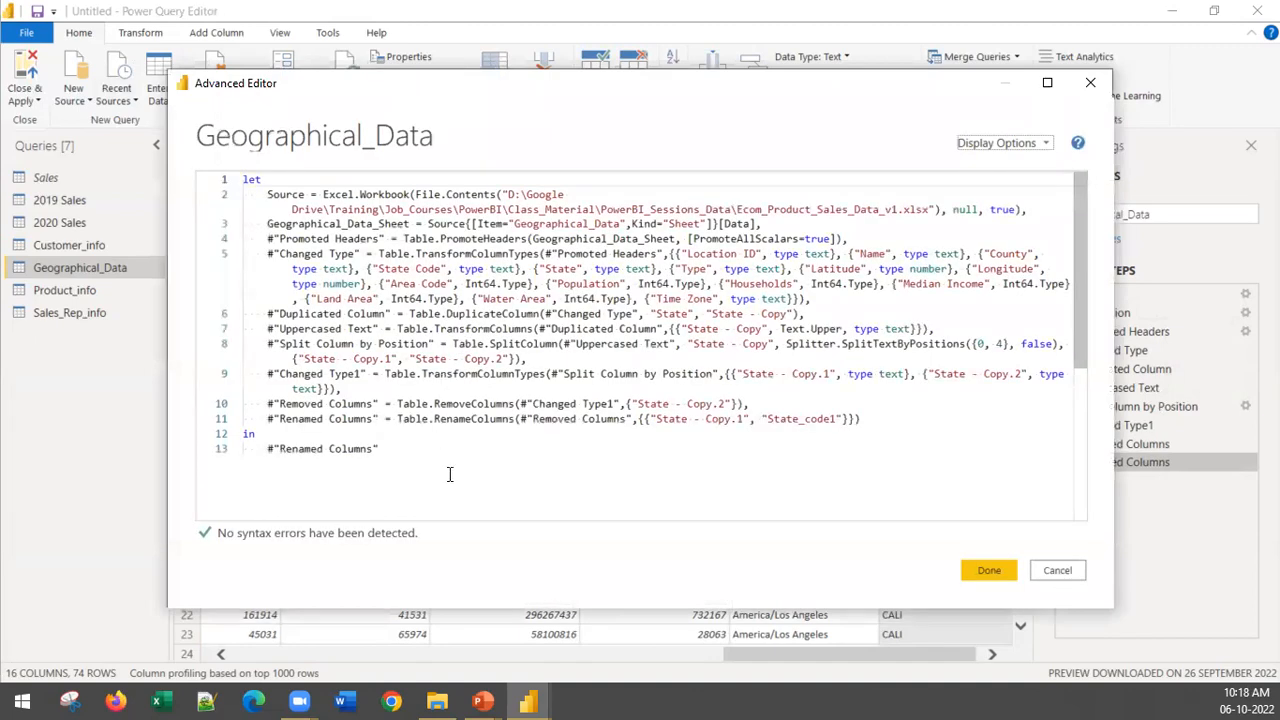
left_click_drag(385, 450, 160, 137)
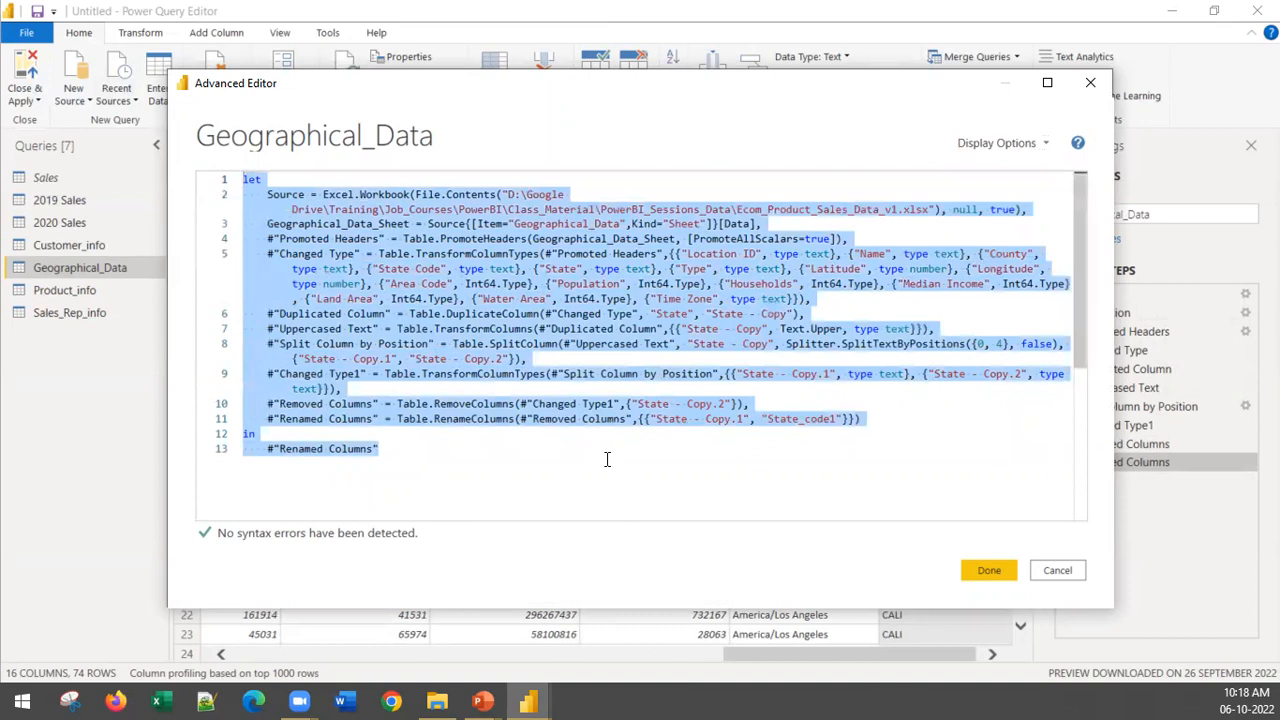
left_click(507, 343)
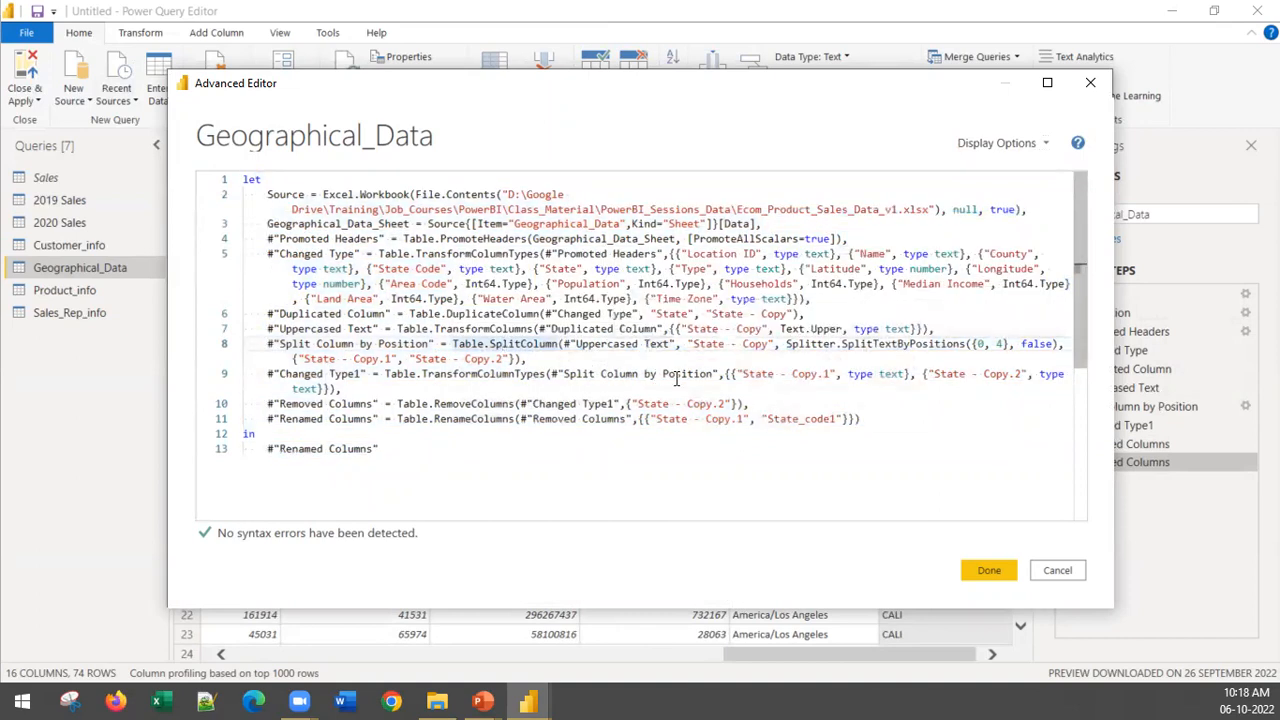
left_click(833, 390)
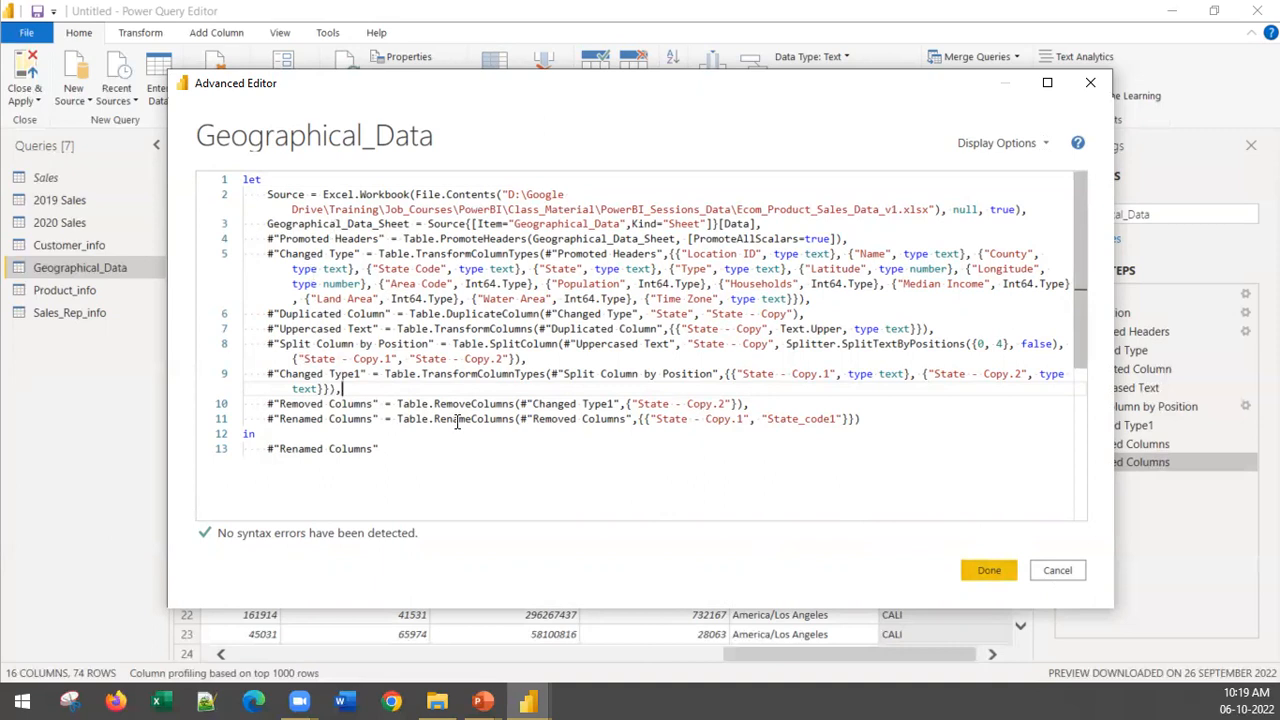
mouse_move(455, 425)
left_click(990, 572)
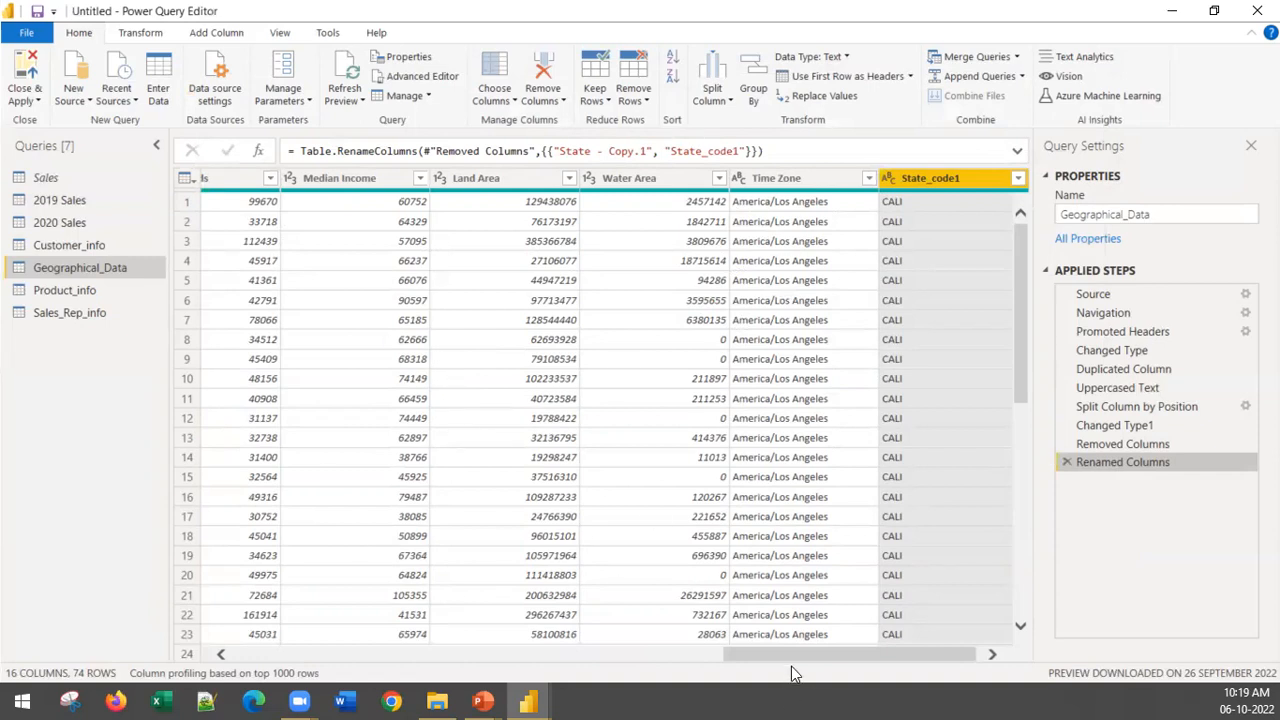
left_click_drag(789, 652, 885, 698)
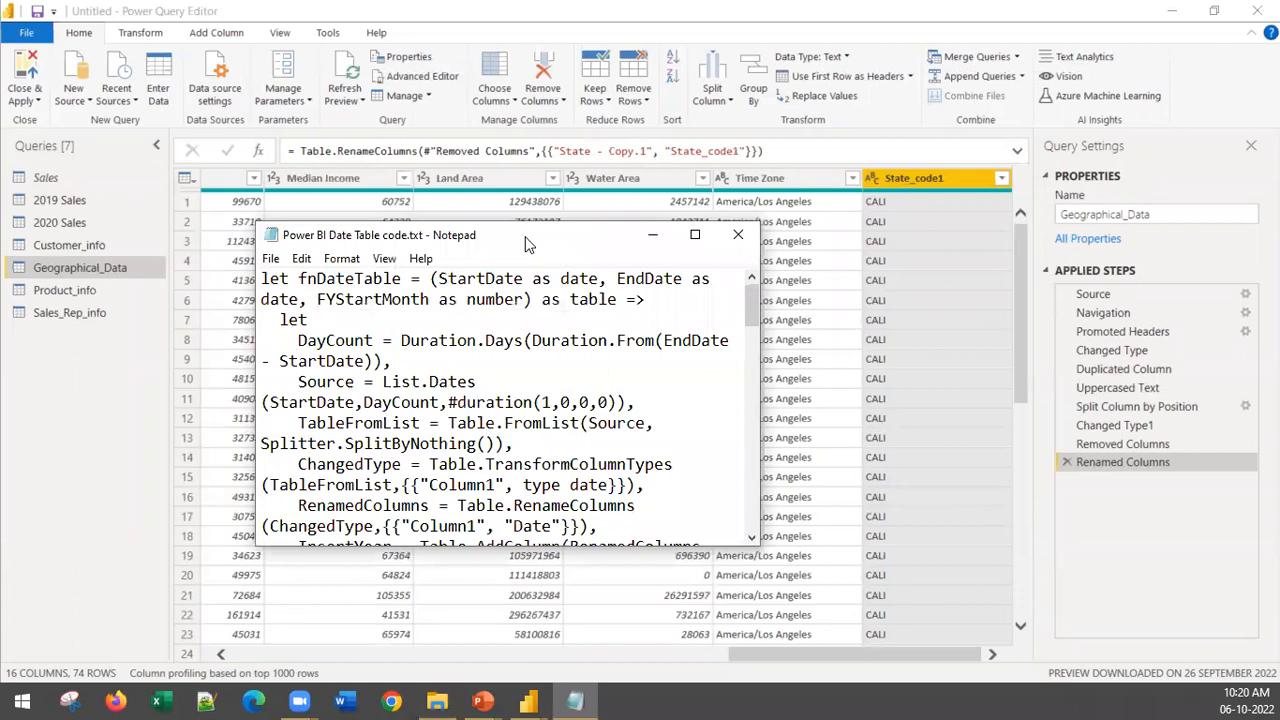
Step: In Notepad, look through the maximized "Power BI Date Table code.txt" file and select its entire fnDateTable code
double_click(528, 238)
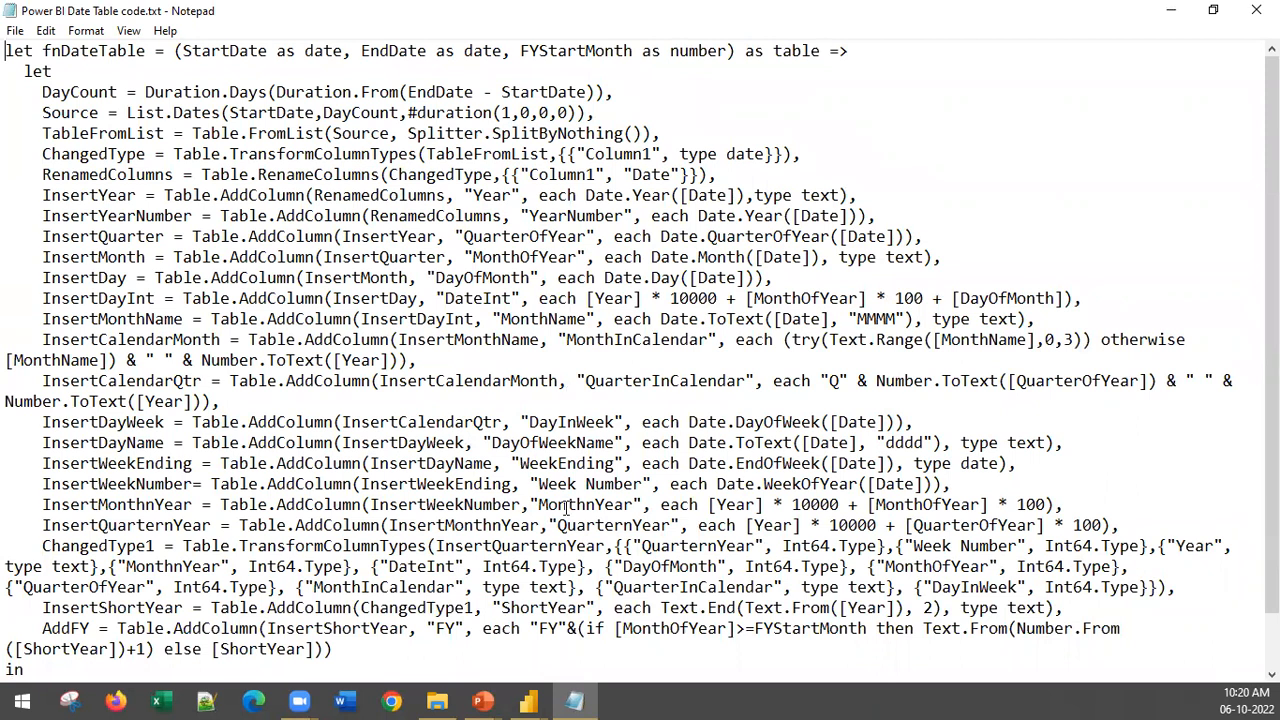
scroll(567, 507, "down", 1)
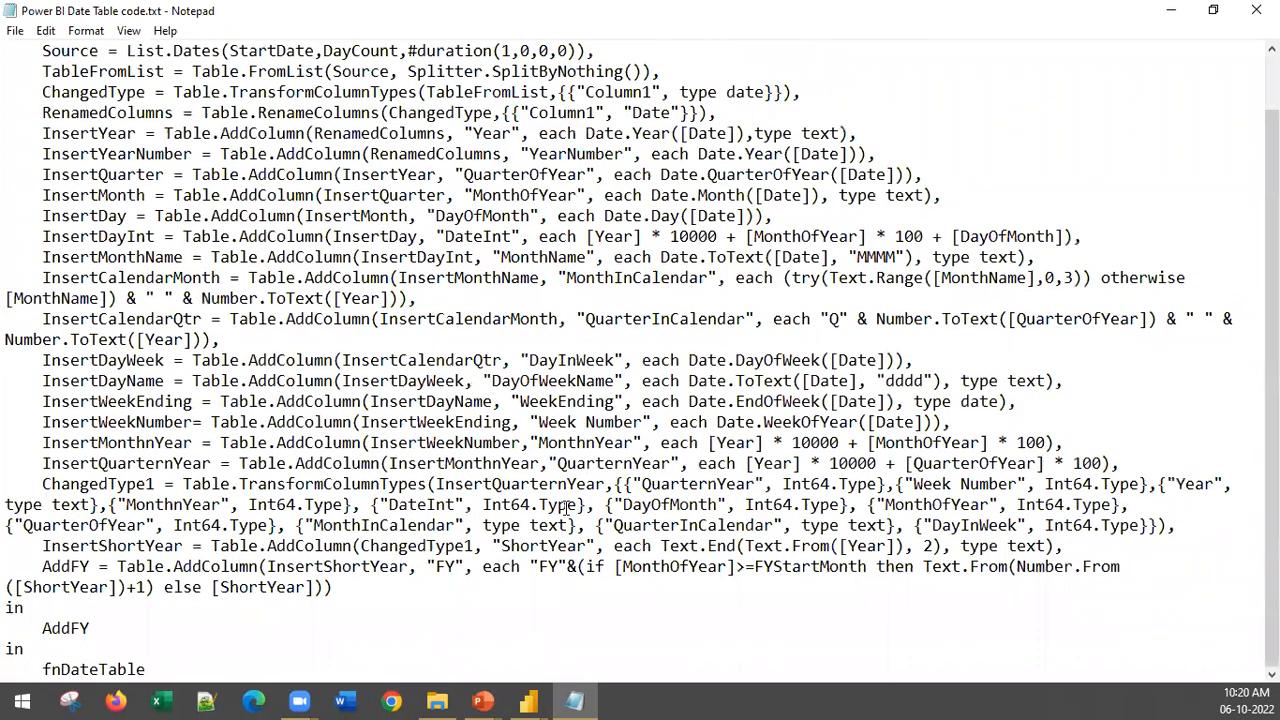
scroll(558, 381, "up", 1)
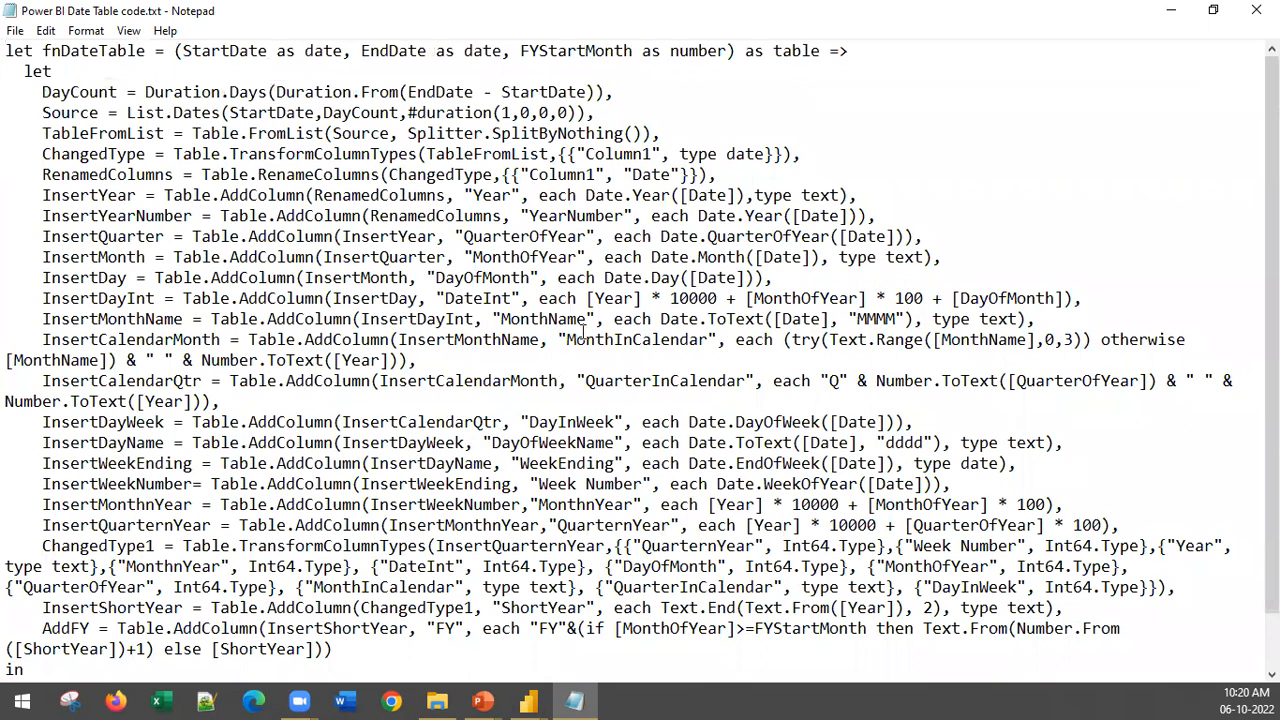
key("ctrl+a")
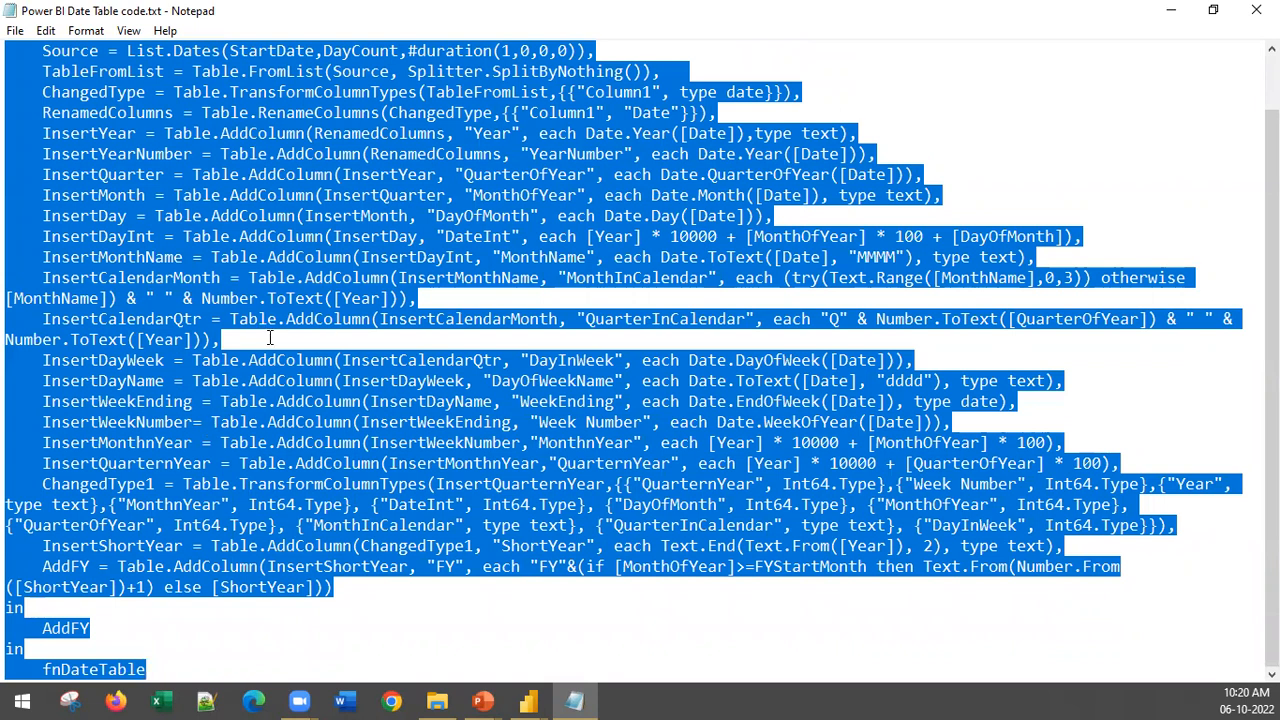
left_click(297, 632)
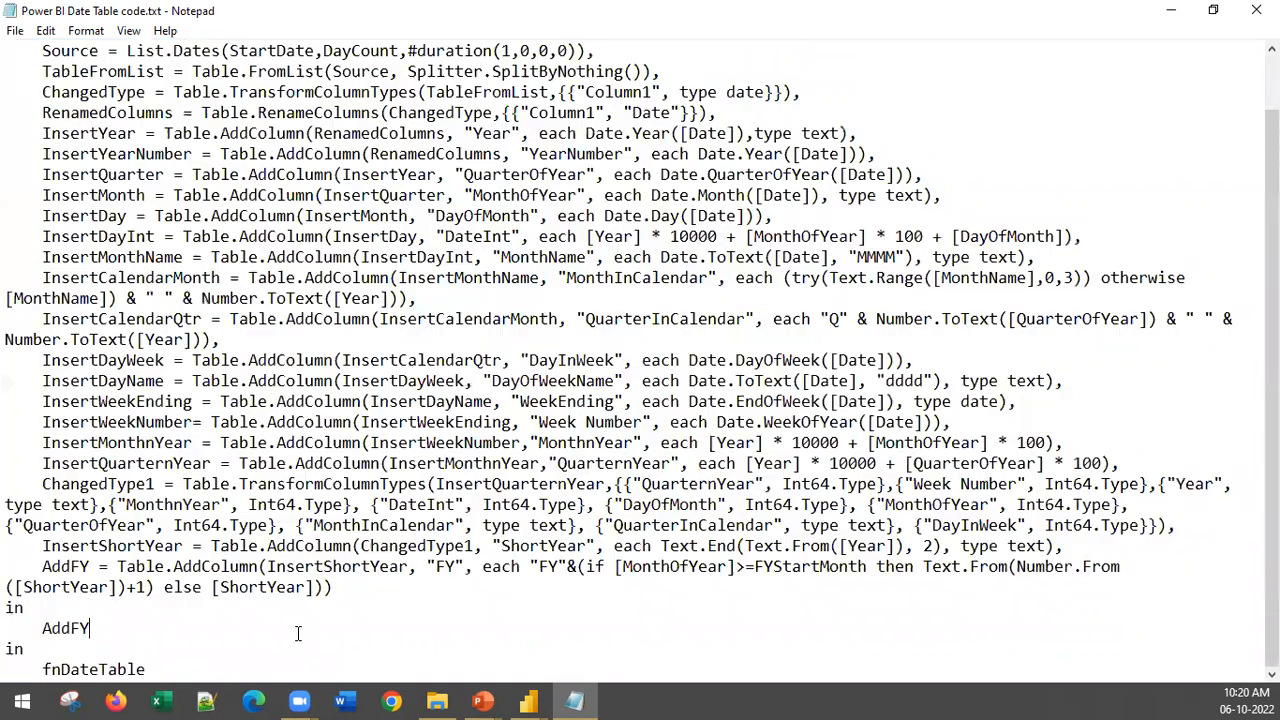
key("ctrl+a")
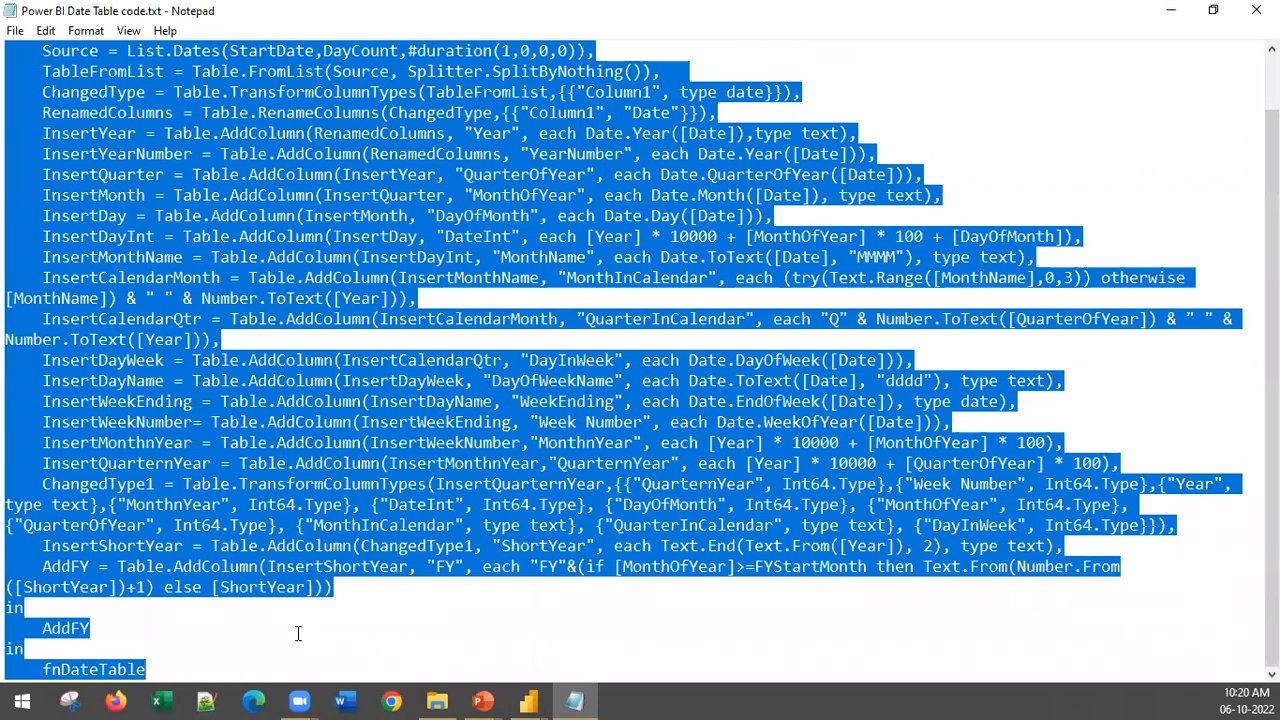
Step: Return to Power Query Editor, checking the date table instructions slide and viewing the Geographical_Data M code without editing it
left_click(1173, 10)
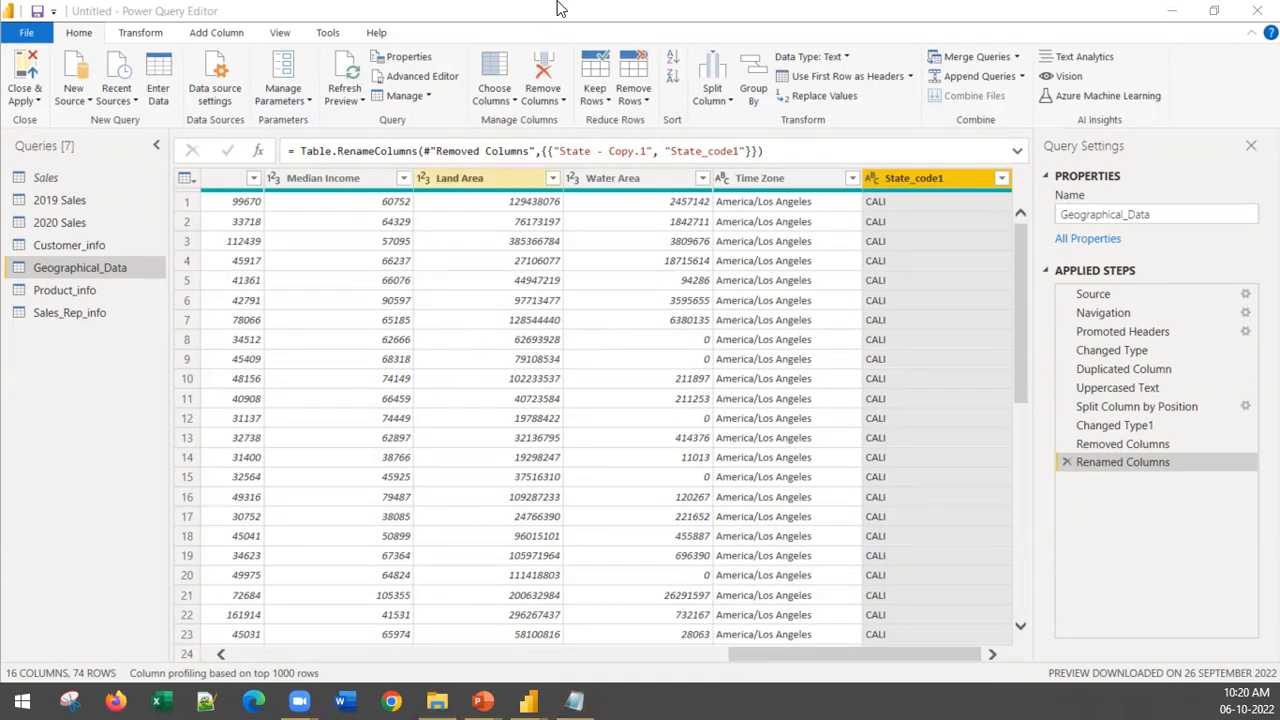
key("alt+Tab")
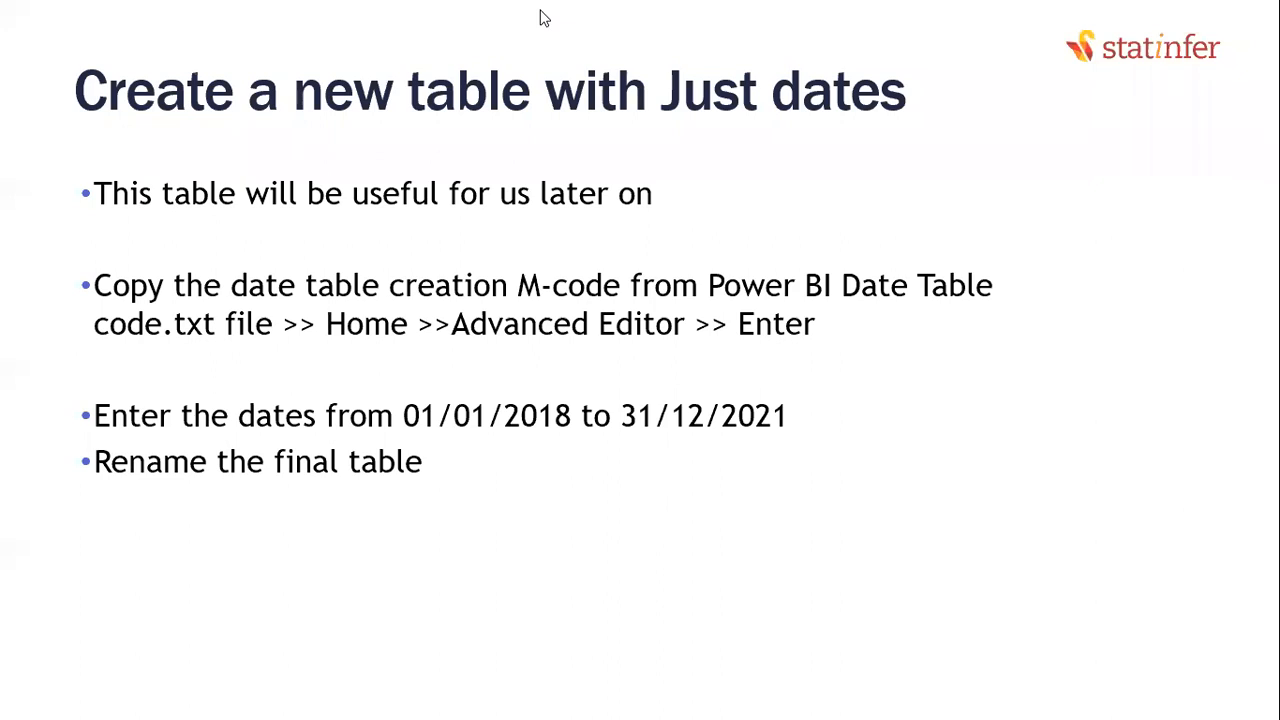
key("alt+Tab")
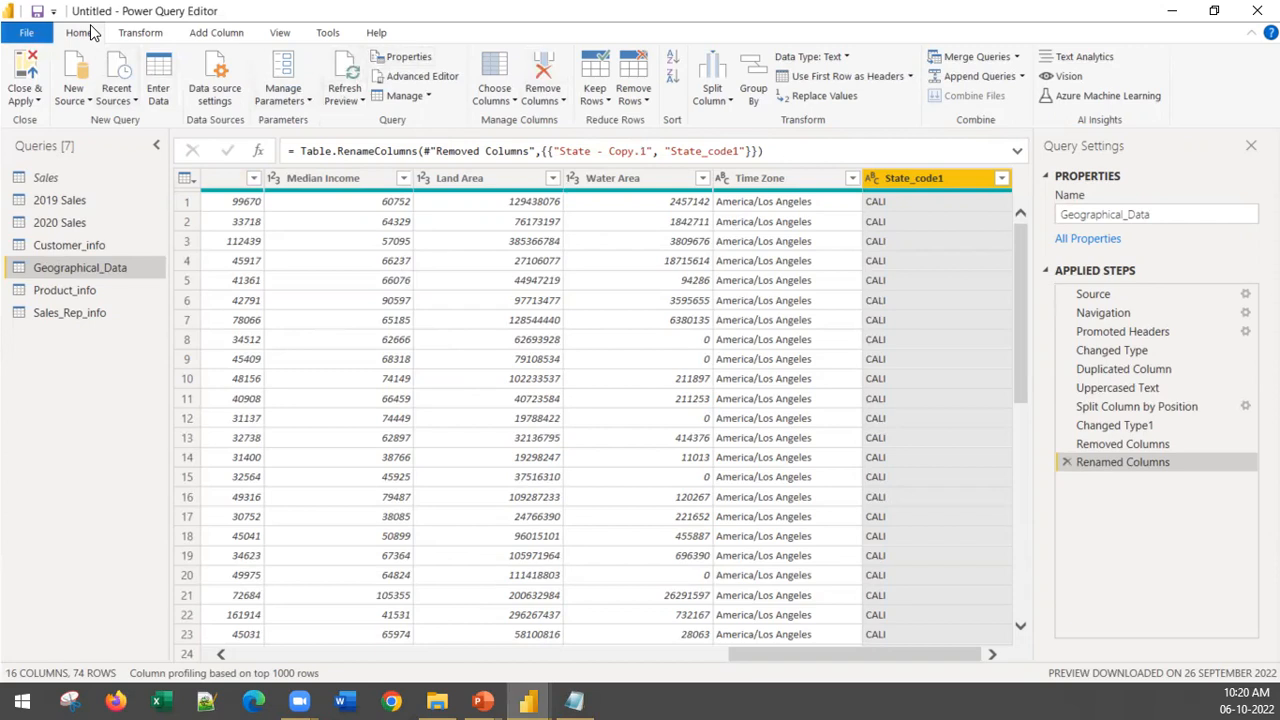
left_click(433, 78)
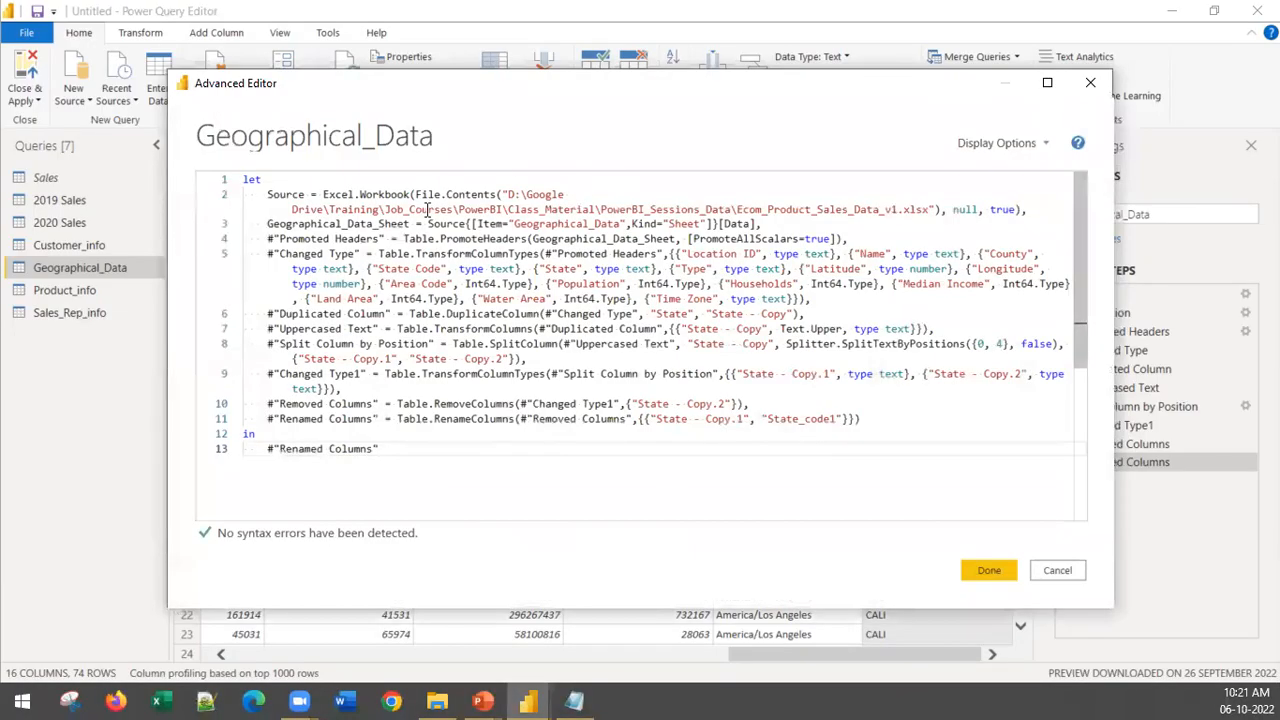
left_click(1072, 569)
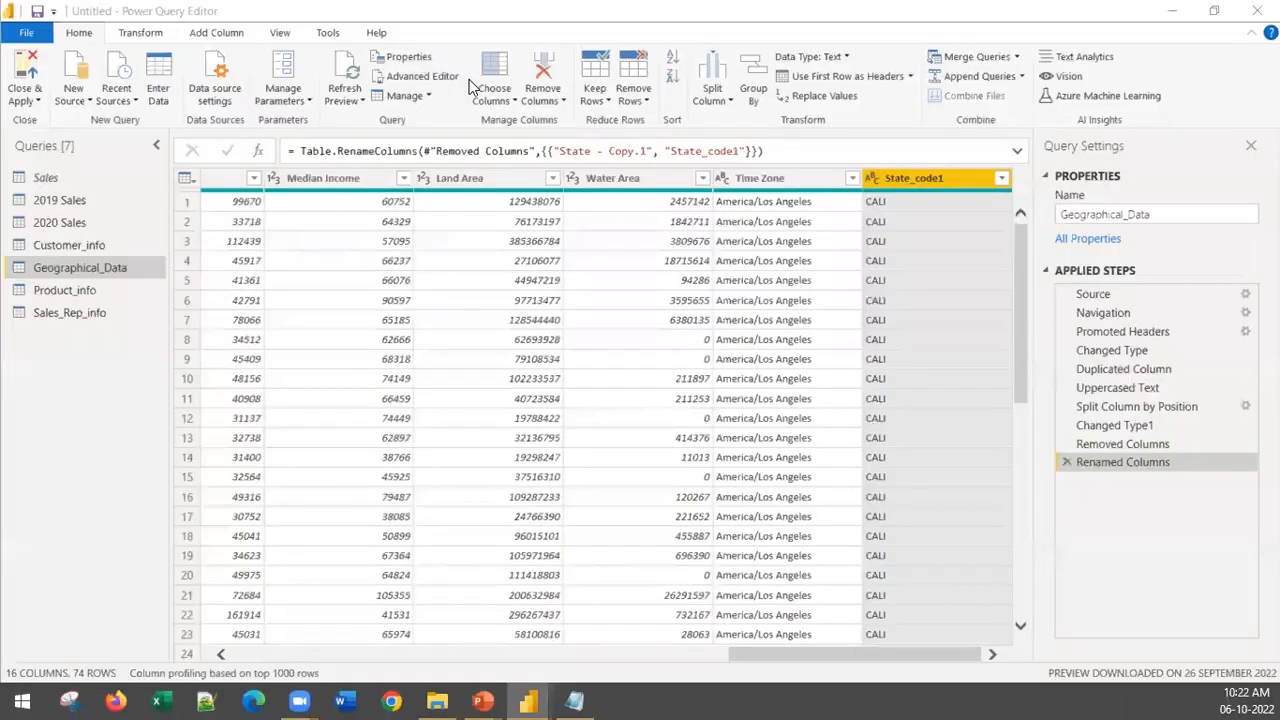
Step: Create a blank query and replace its entire M code with the copied fnDateTable code in the Advanced Editor
left_click(89, 33)
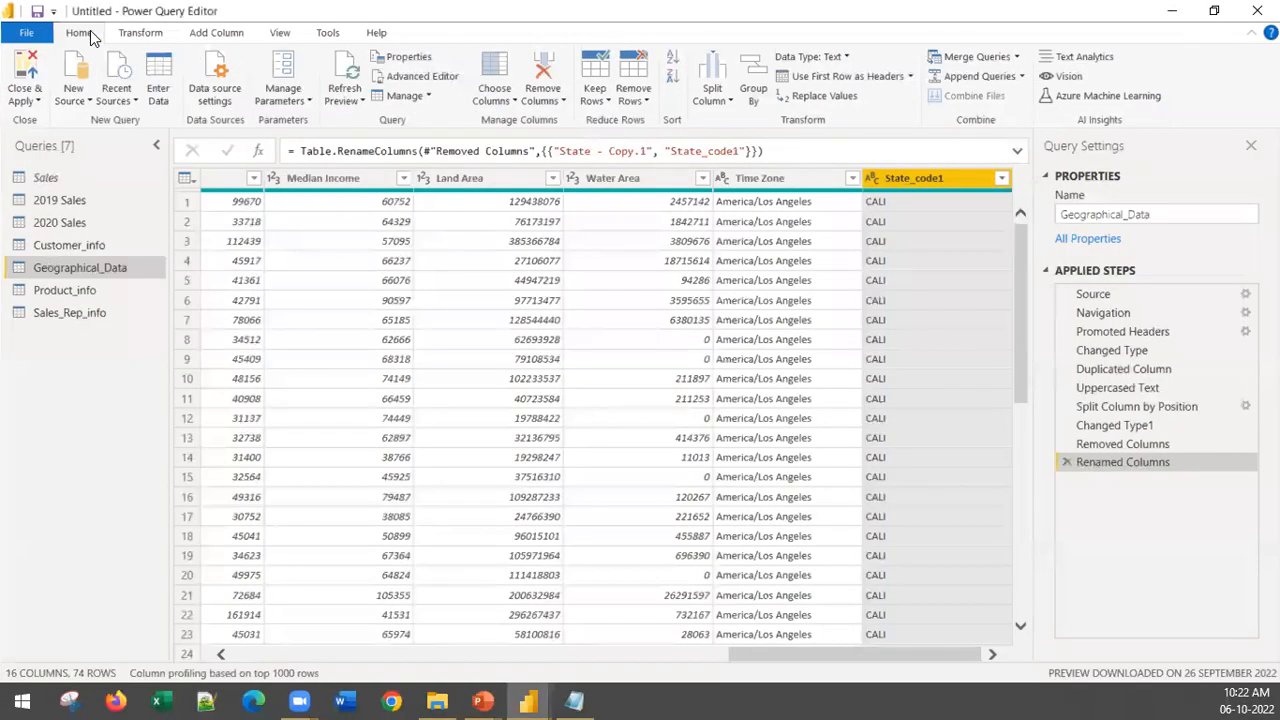
left_click(91, 101)
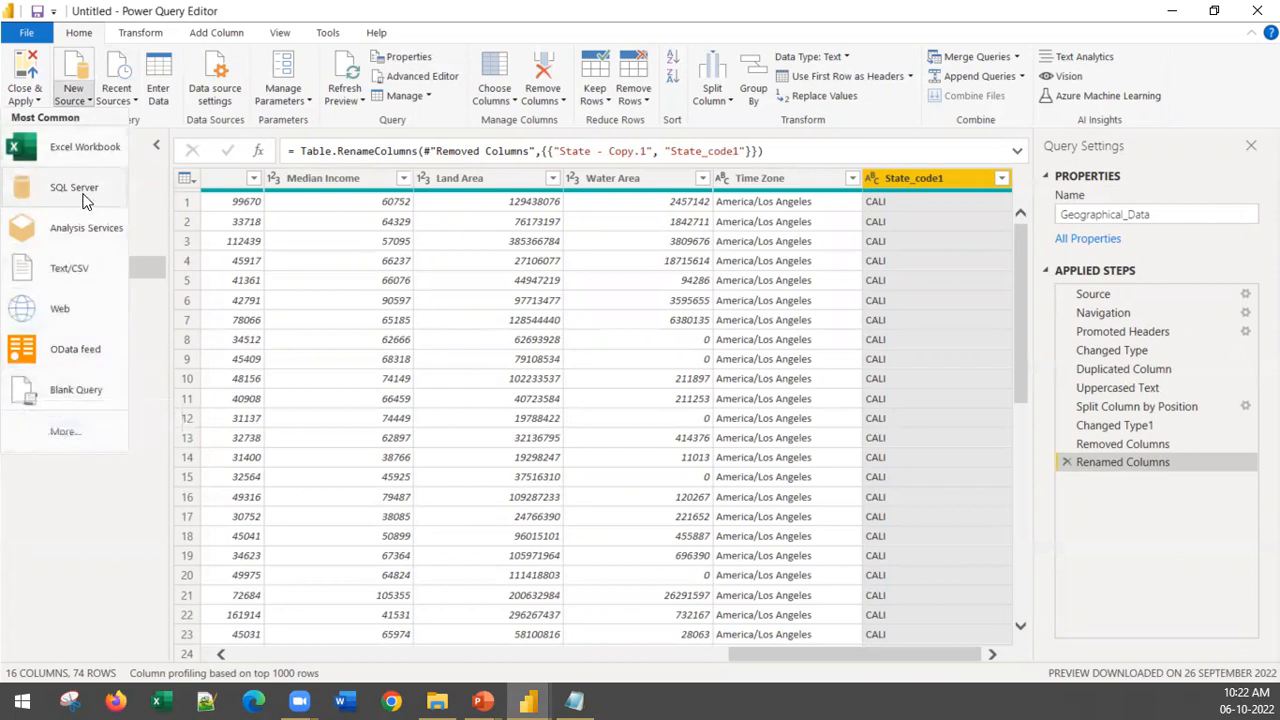
left_click(84, 398)
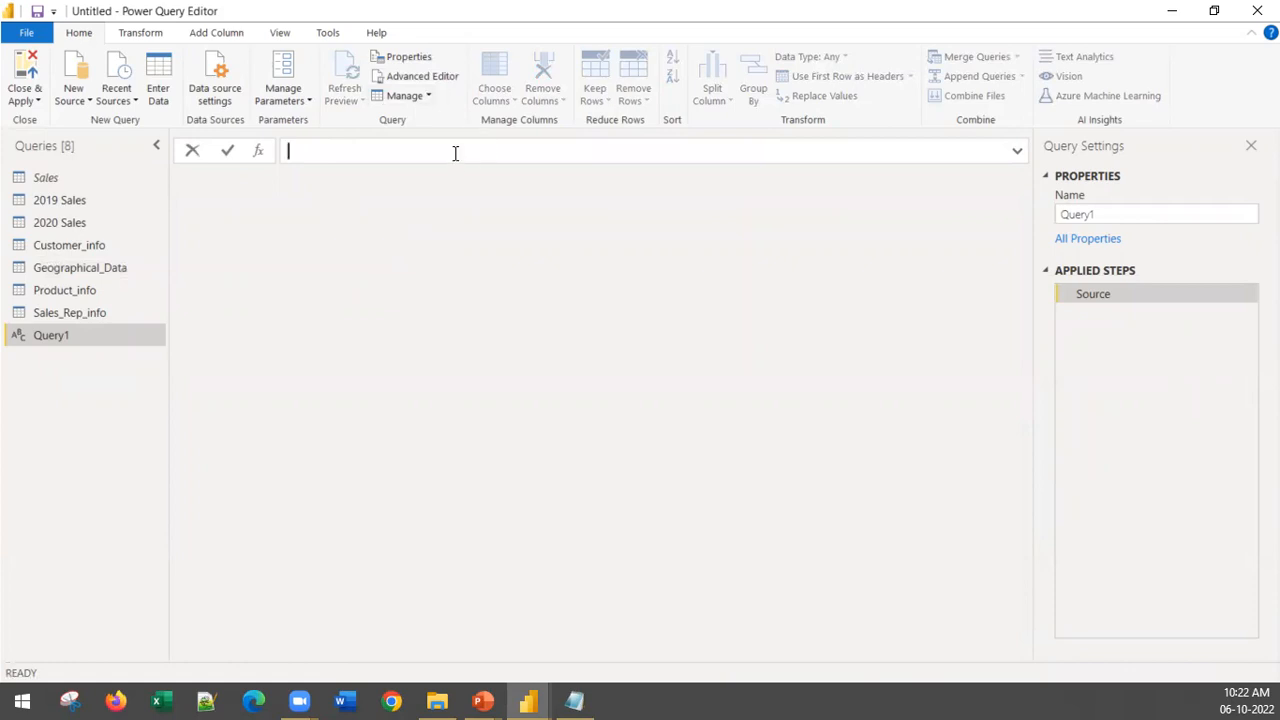
left_click(416, 79)
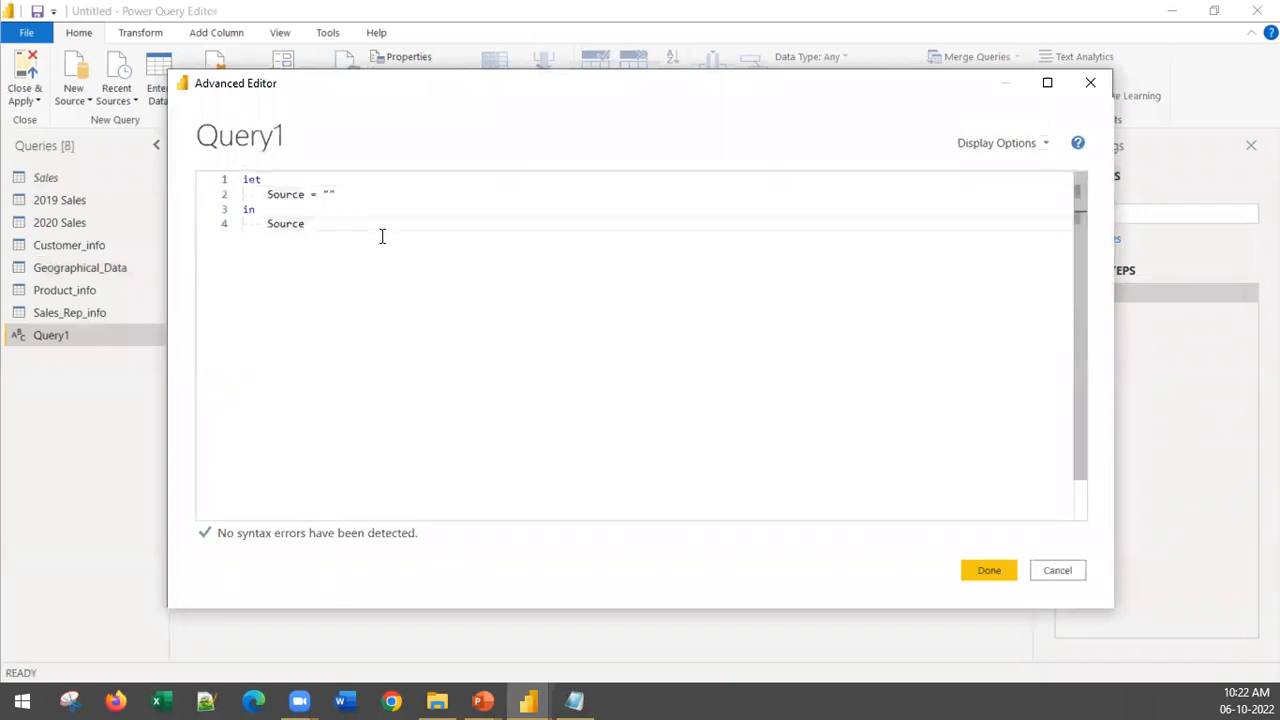
key("ctrl+a")
key("ctrl+v")
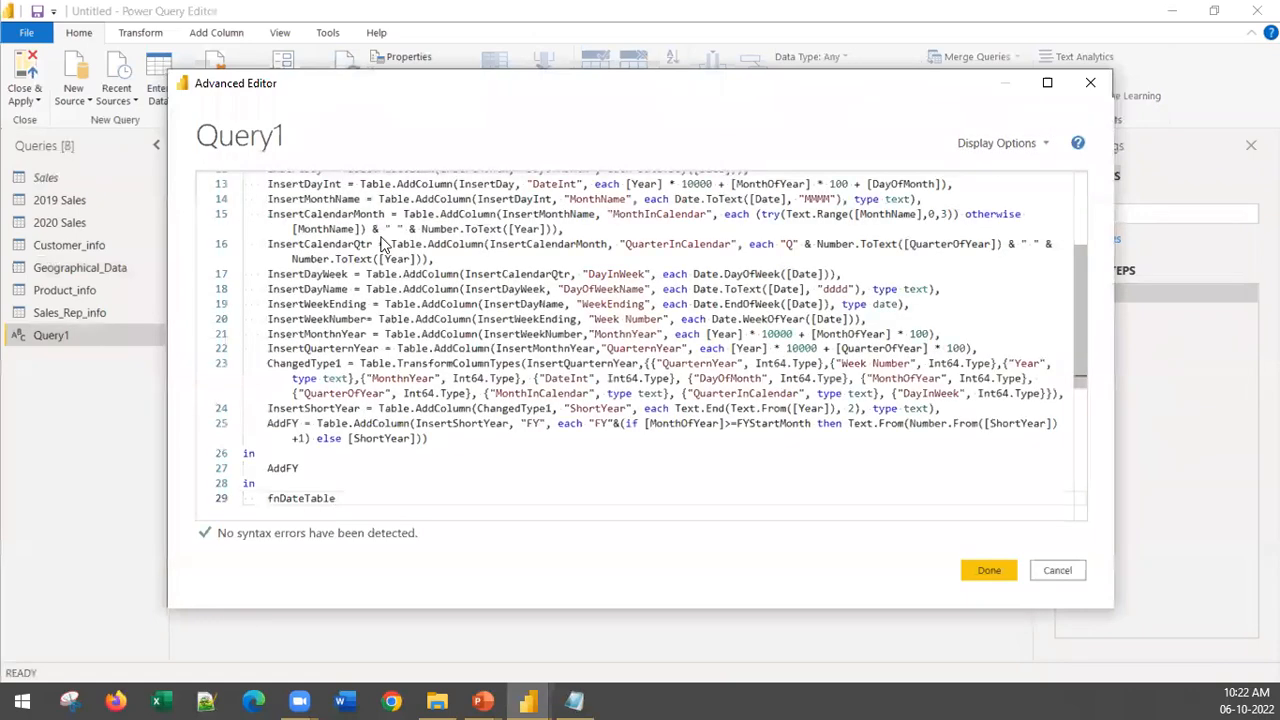
left_click(984, 572)
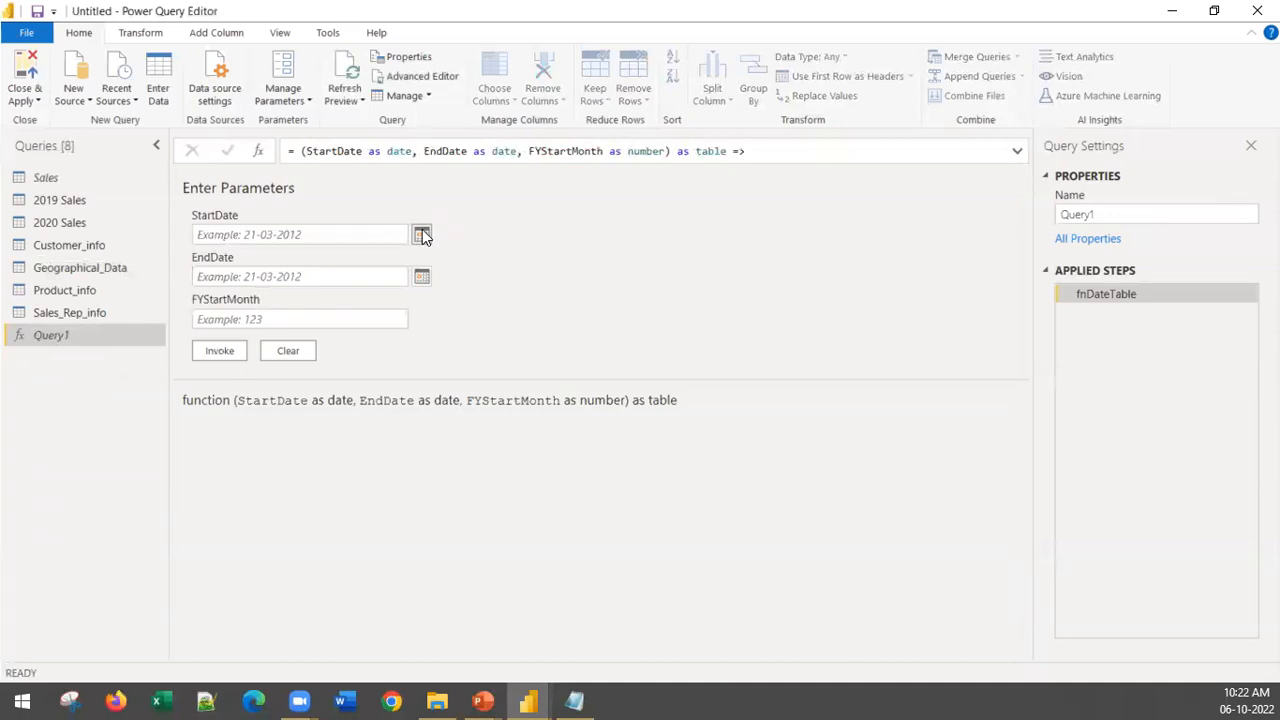
Step: Set the date table function's StartDate parameter to 01-01-2018 and its EndDate to 31-12-2020
left_click(341, 229)
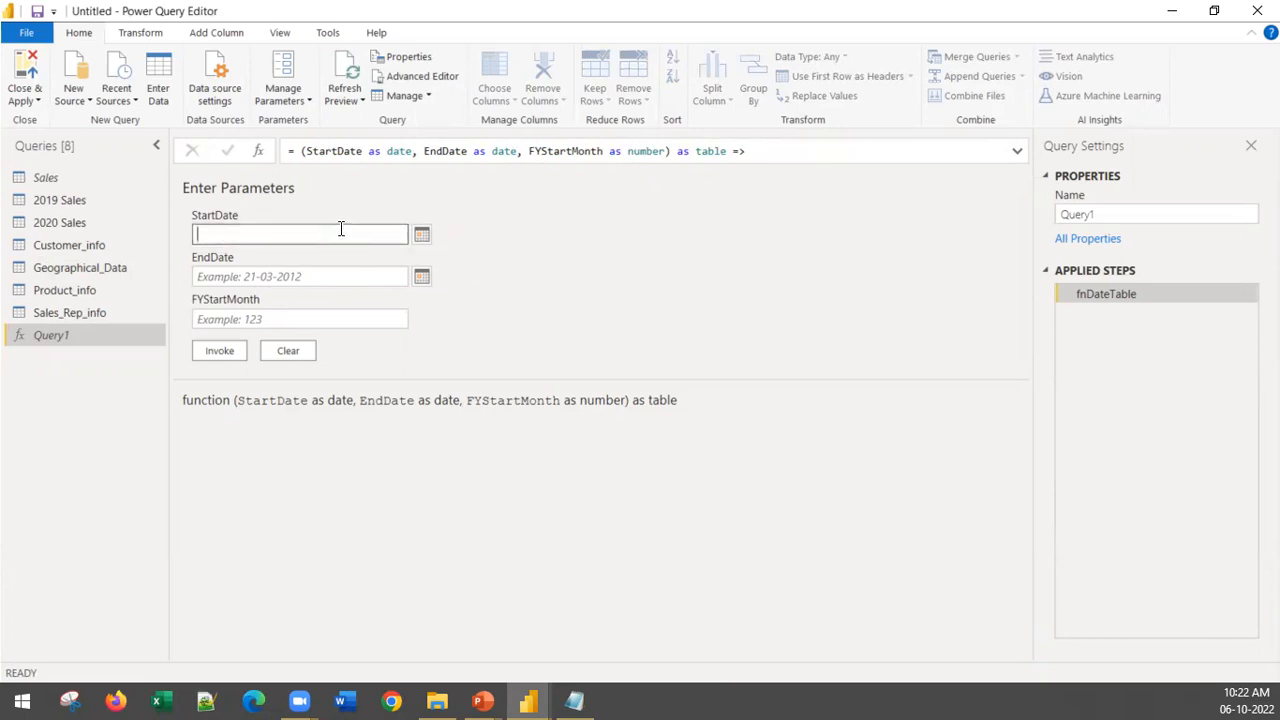
type("01")
type("-01-2018")
left_click(243, 278)
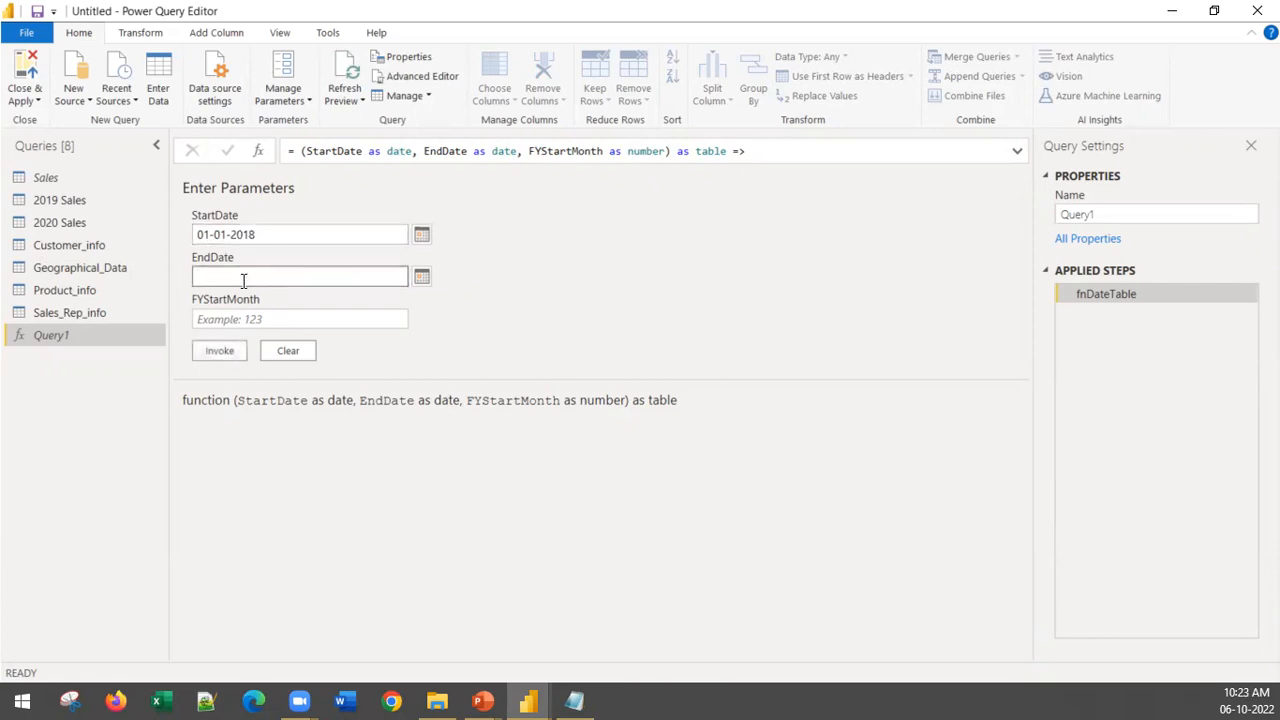
type("31-12")
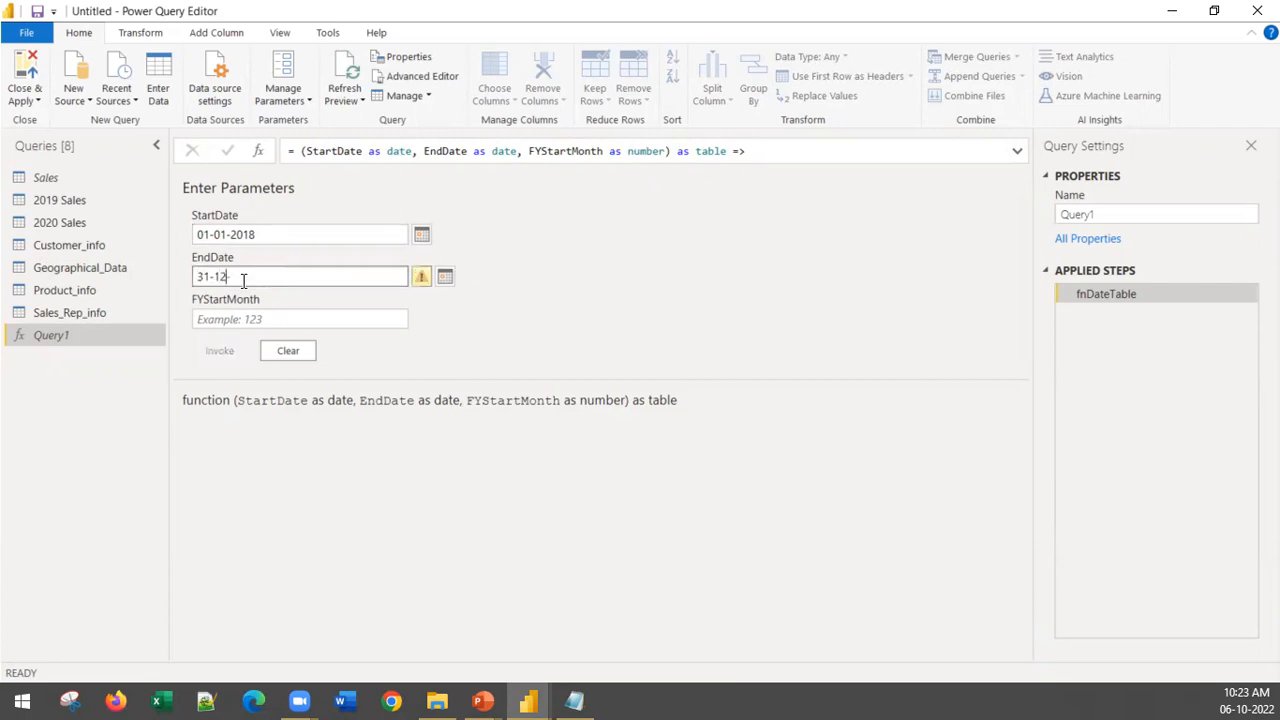
type("-2020")
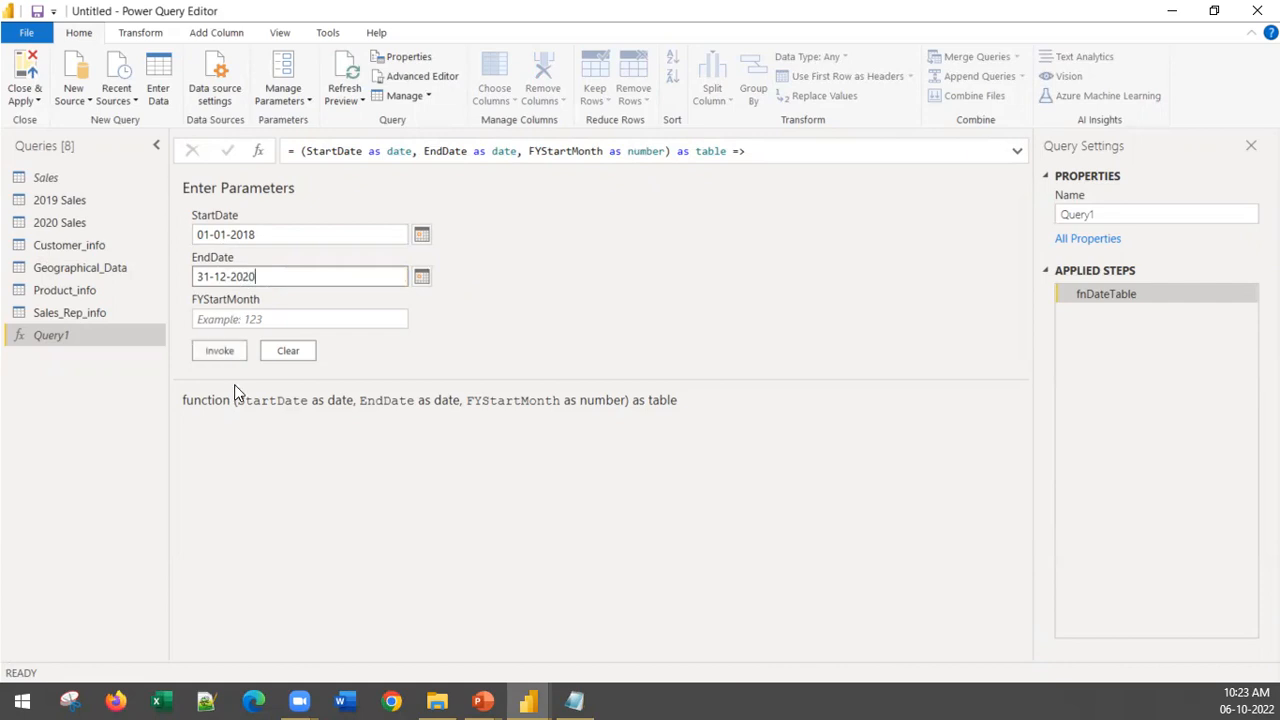
Step: Set FYStartMonth to 1 and invoke the function to generate the date table
left_click(219, 353)
left_click(213, 318)
left_click(427, 366)
left_click(283, 318)
type("1")
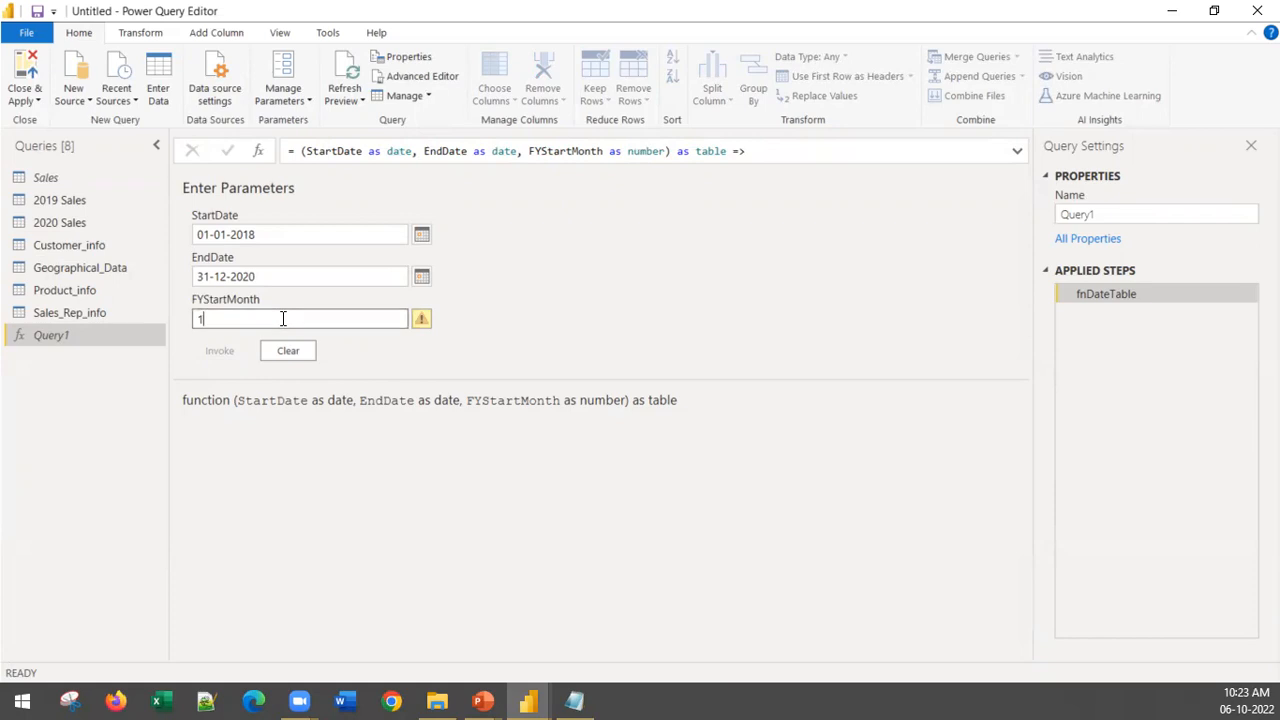
left_click(226, 351)
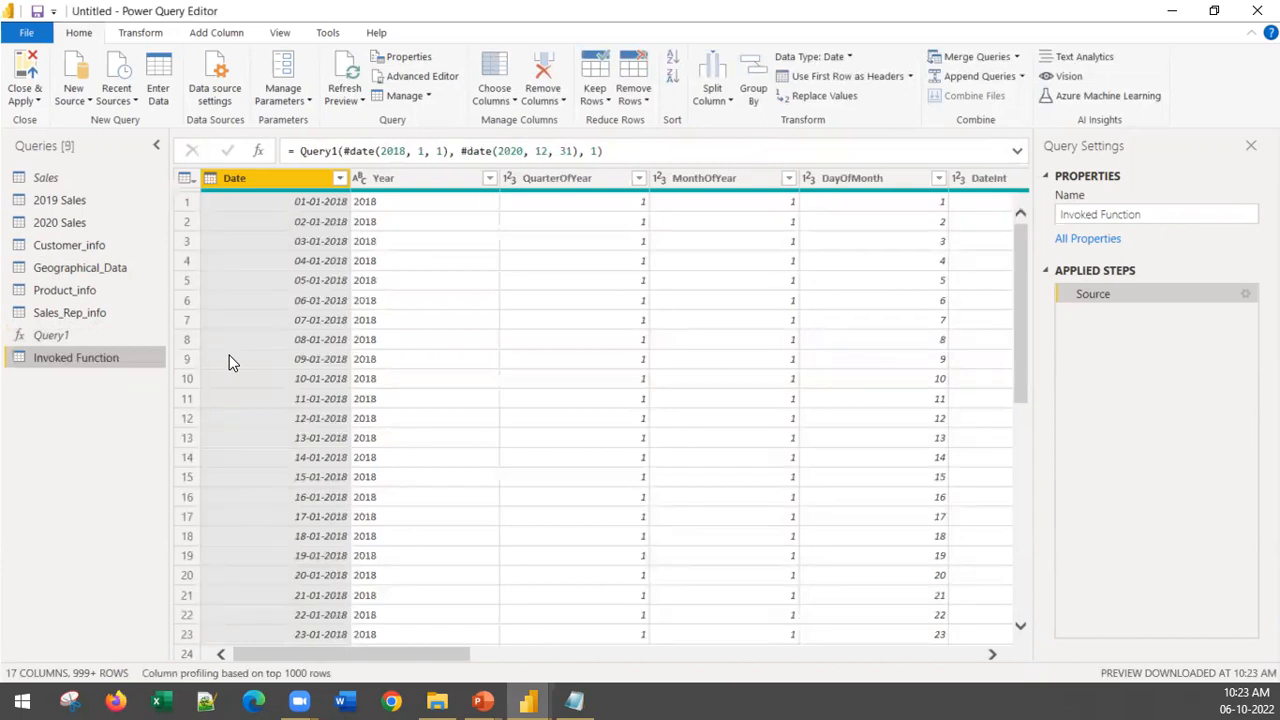
Step: Rename the Invoked Function query to "Dates"
right_click(82, 362)
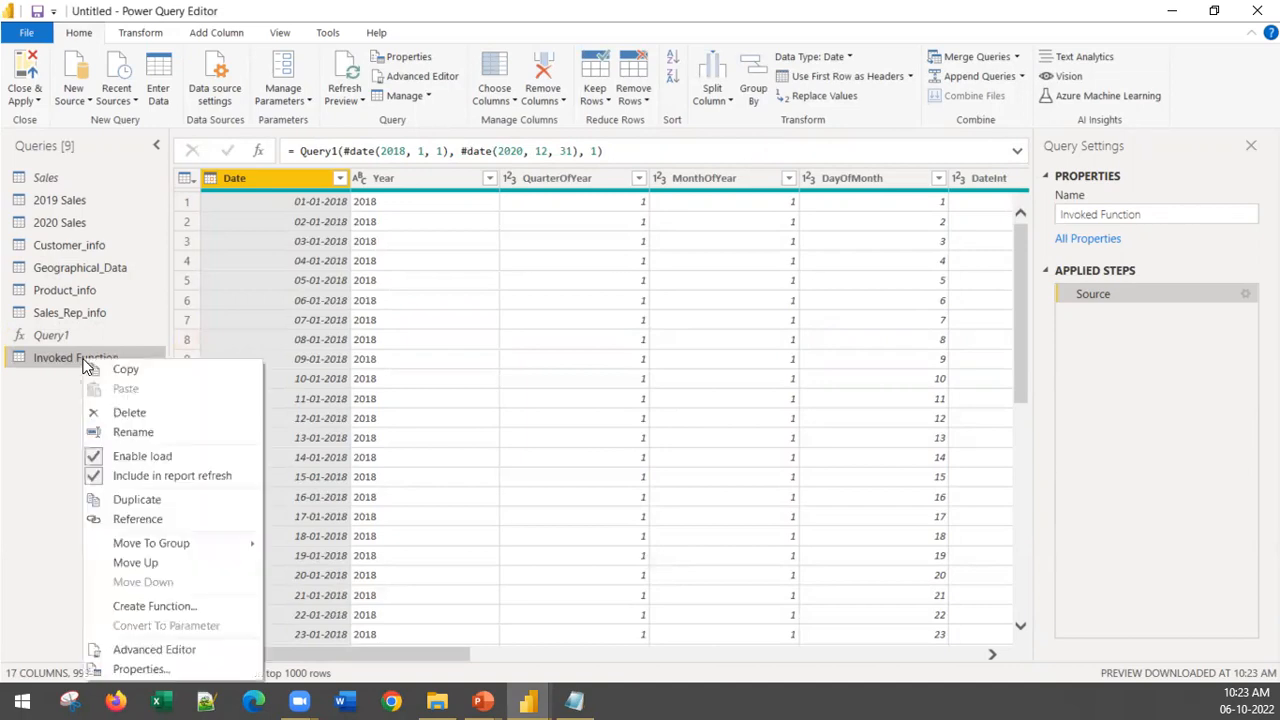
left_click(137, 431)
type("Dates")
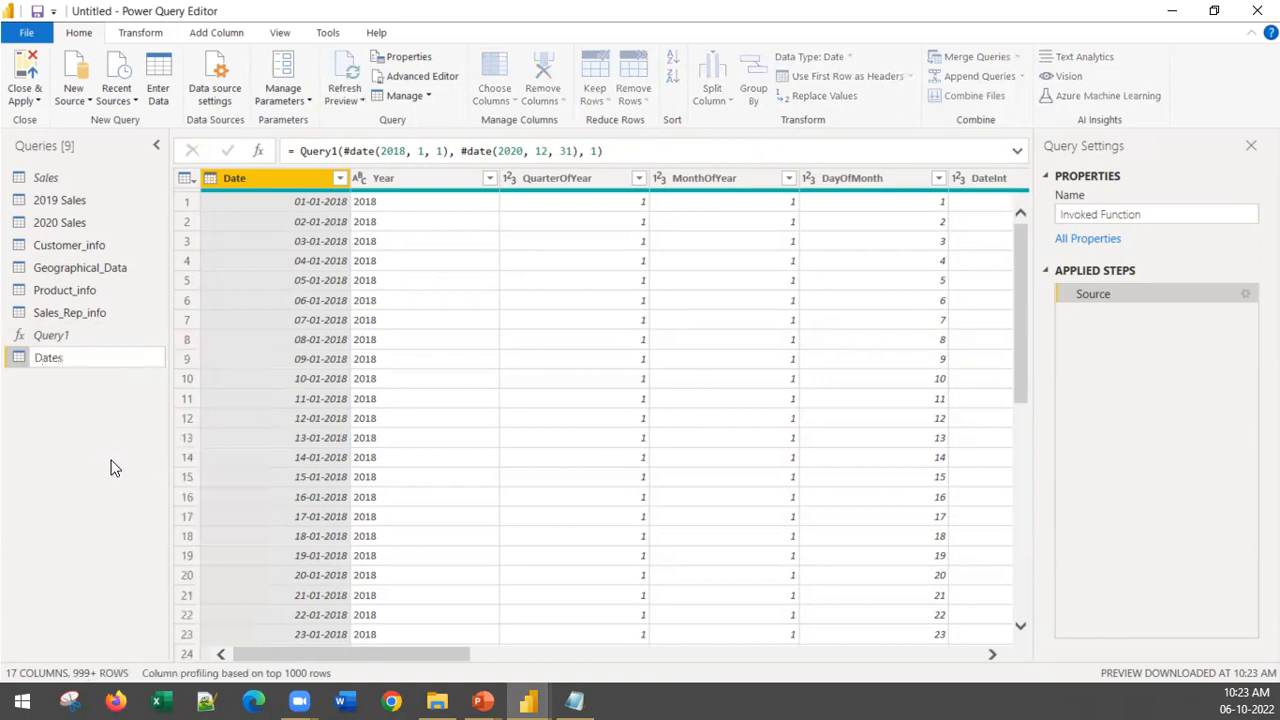
key("Return")
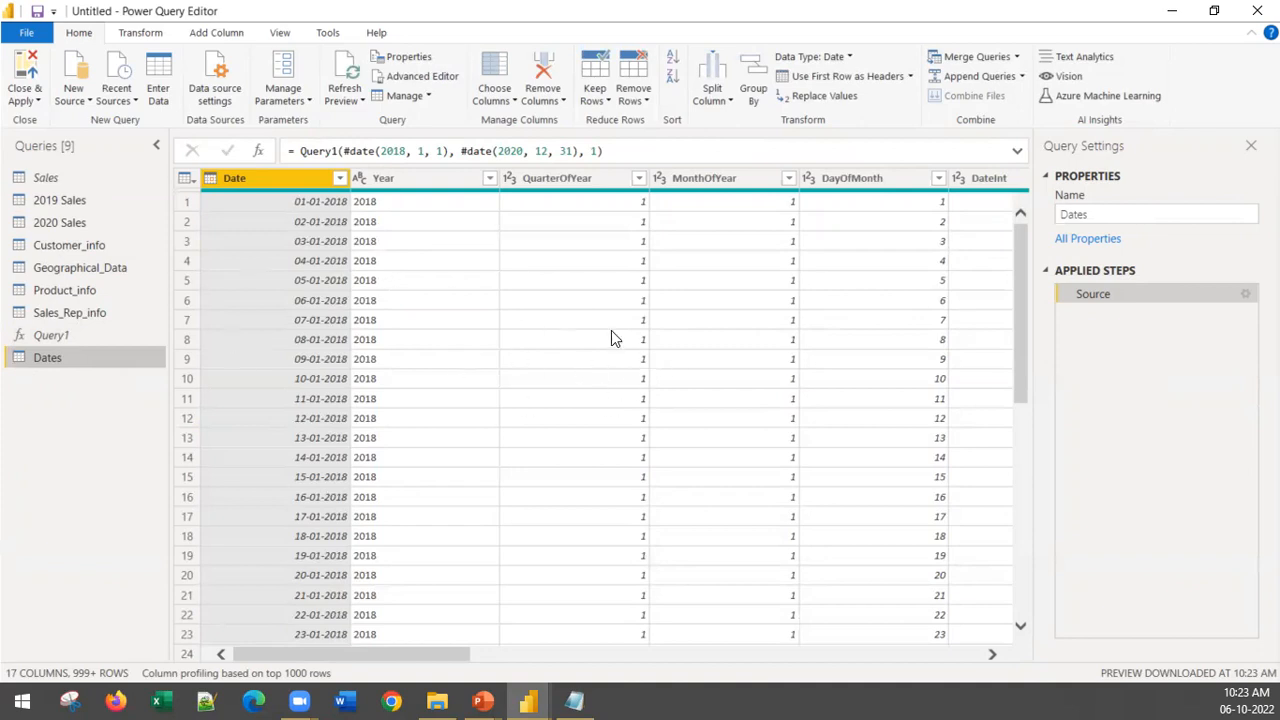
Step: Rename the QuarterOfYear column of the Dates table to "Quarter"
mouse_move(388, 653)
left_mouse_down()
mouse_move(535, 663)
mouse_move(742, 638)
mouse_move(309, 650)
mouse_move(235, 640)
mouse_move(379, 632)
mouse_move(443, 650)
mouse_move(389, 652)
left_mouse_up()
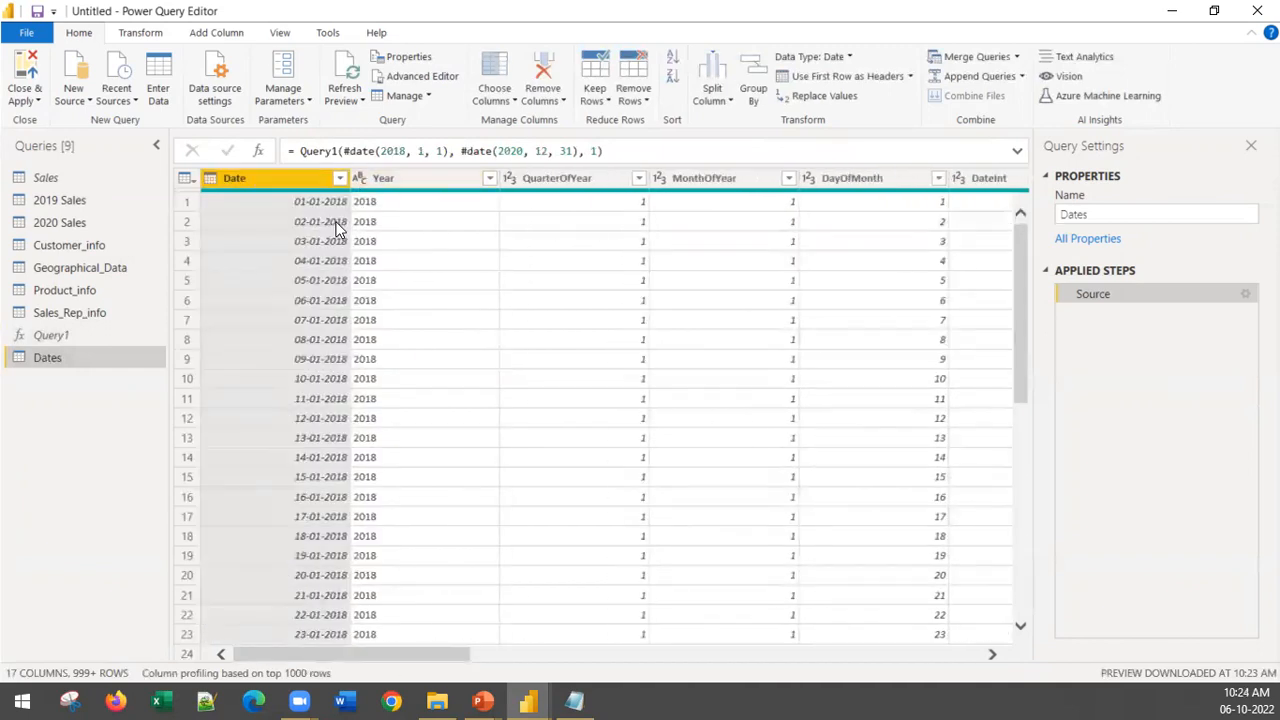
right_click(538, 176)
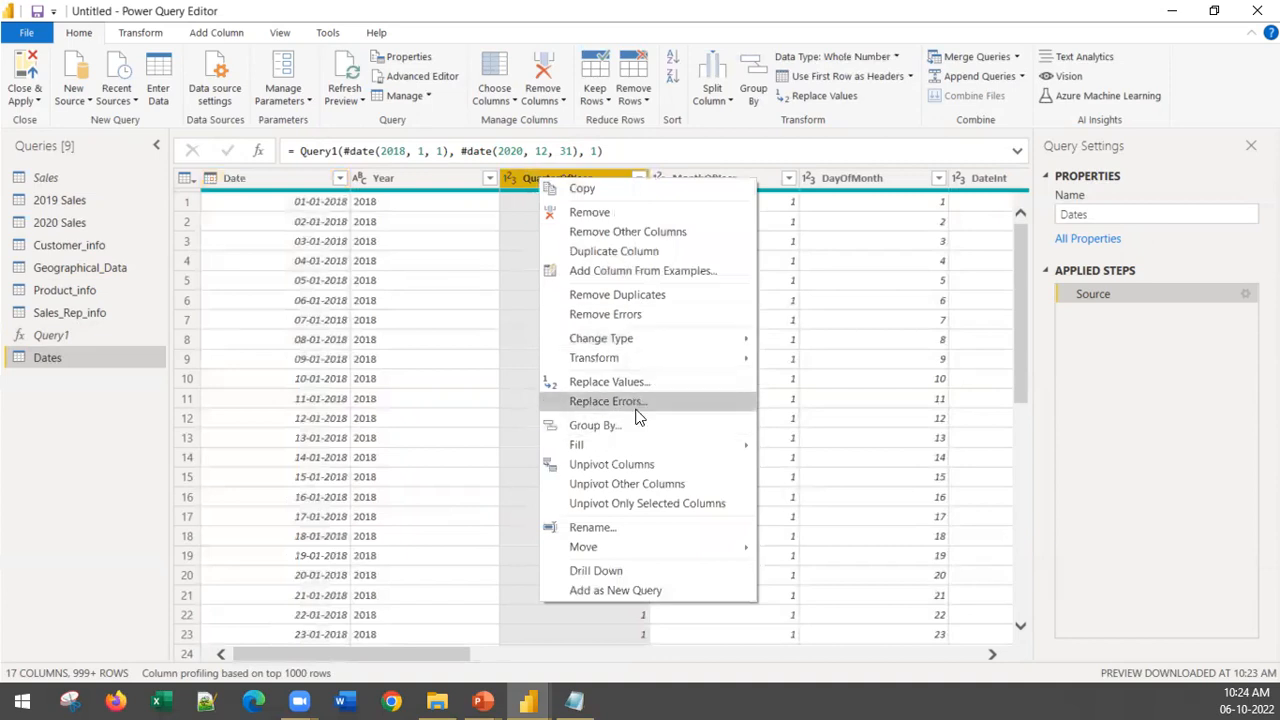
left_click(645, 529)
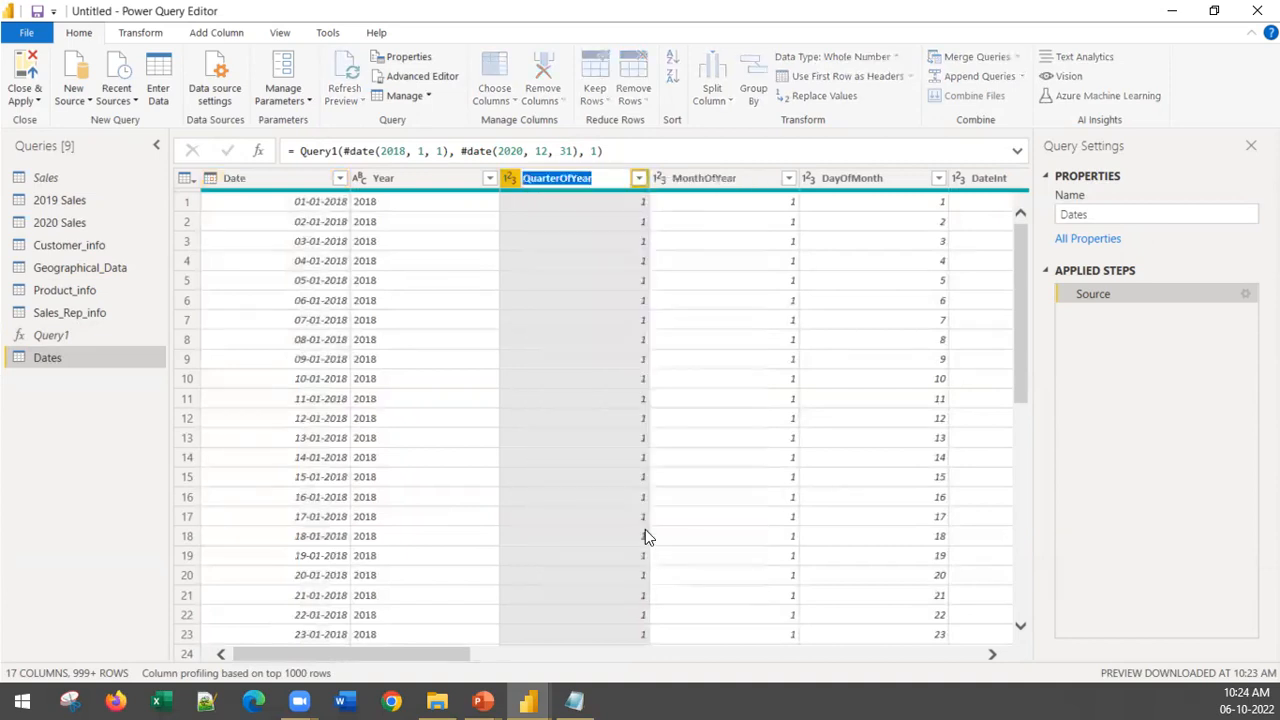
type("Quarter")
key("Return")
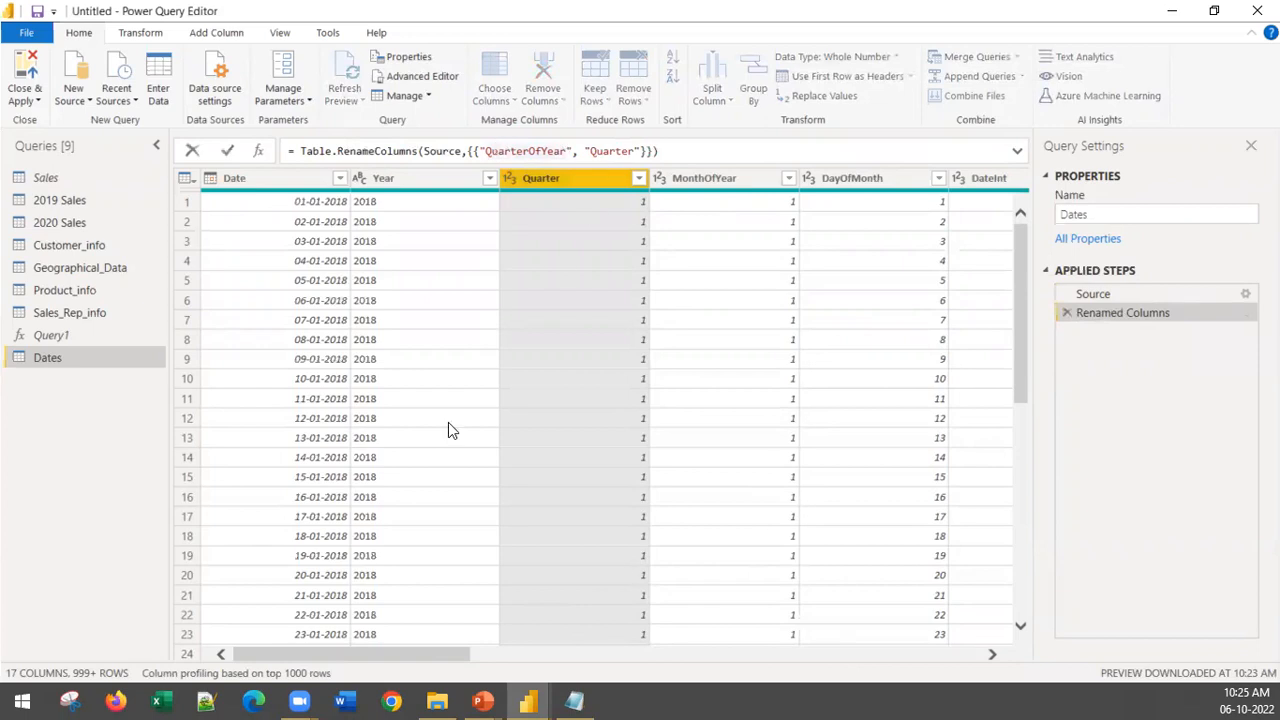
Step: Rename the MonthInCalendar column of the Dates table to "MonthI and Year"
left_click_drag(445, 658, 666, 668)
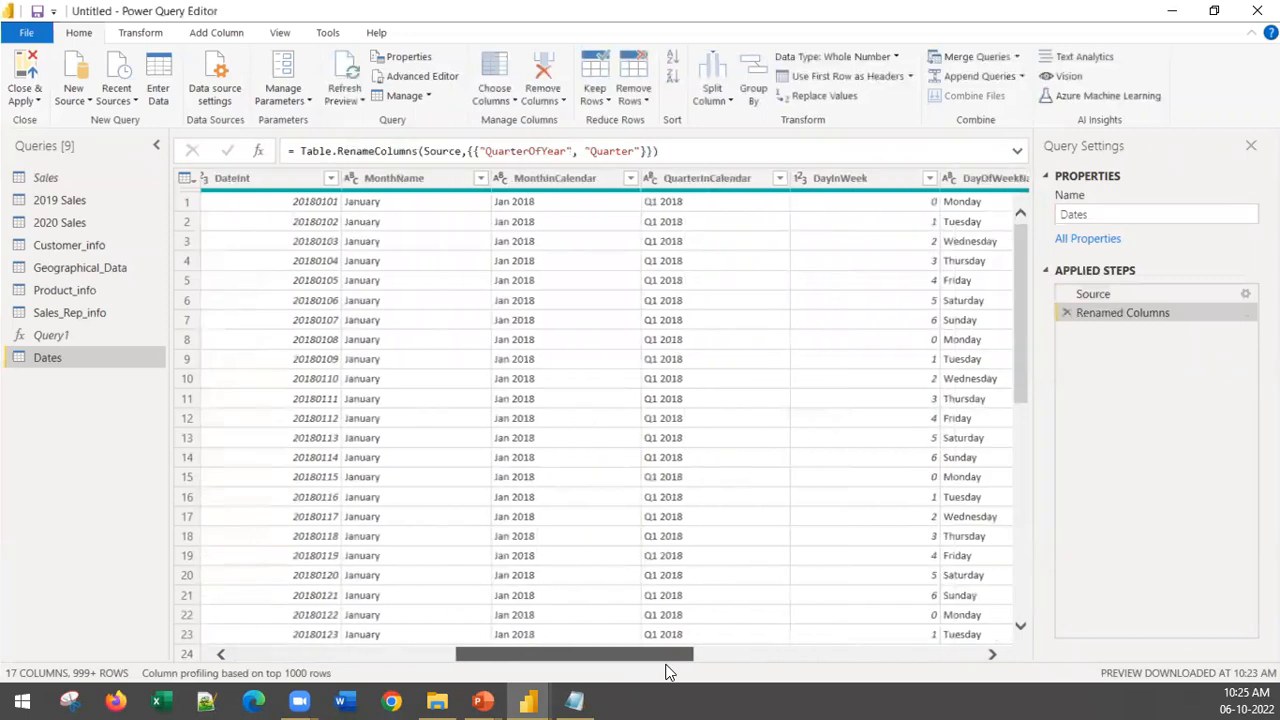
left_click(600, 182)
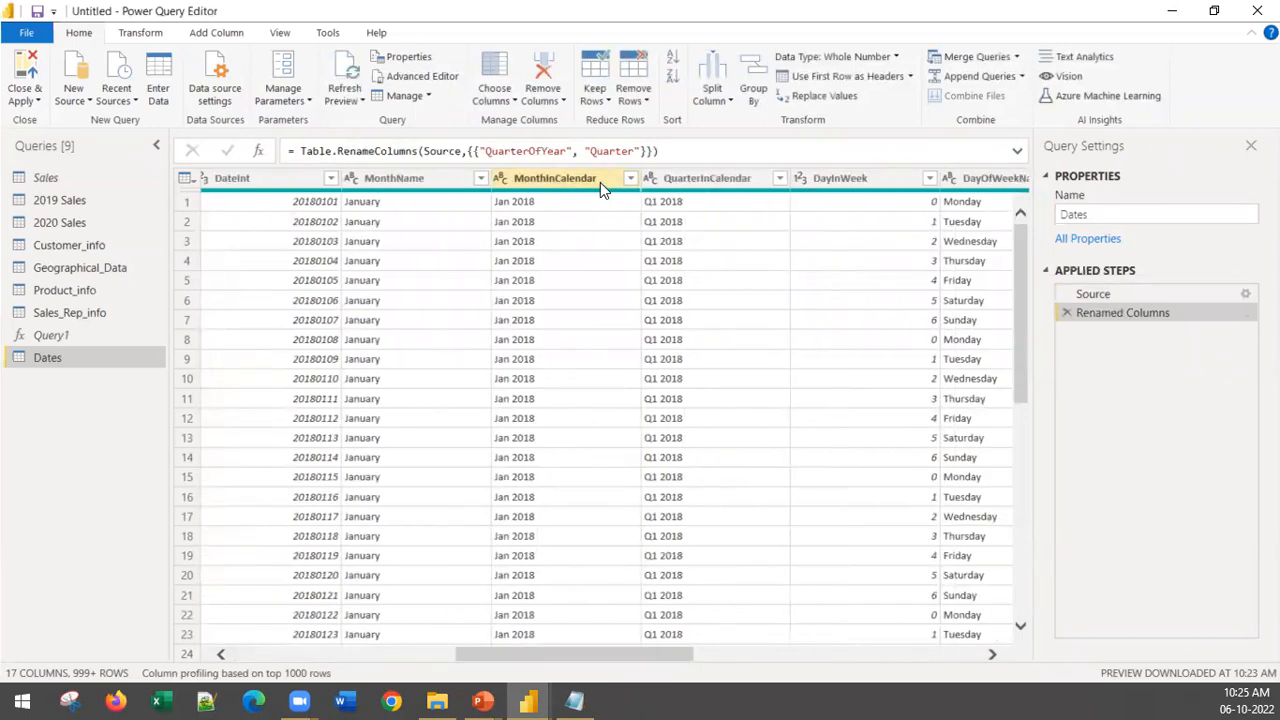
right_click(600, 182)
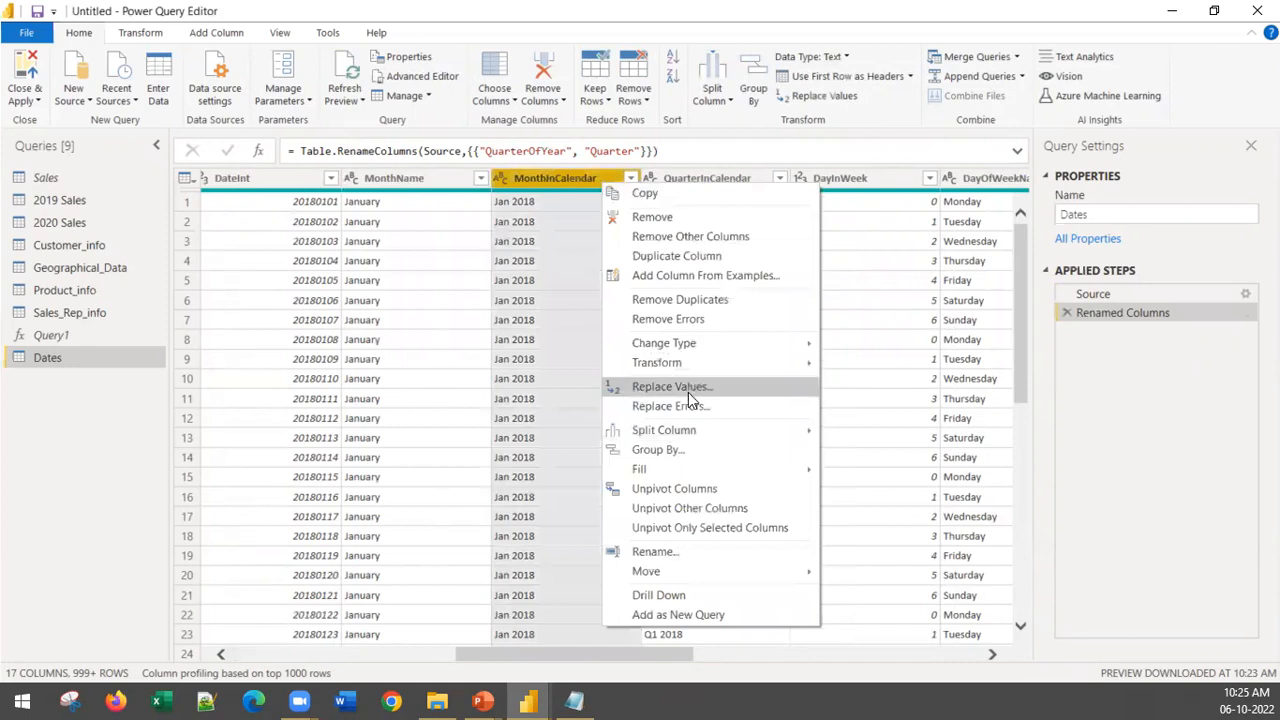
left_click(694, 551)
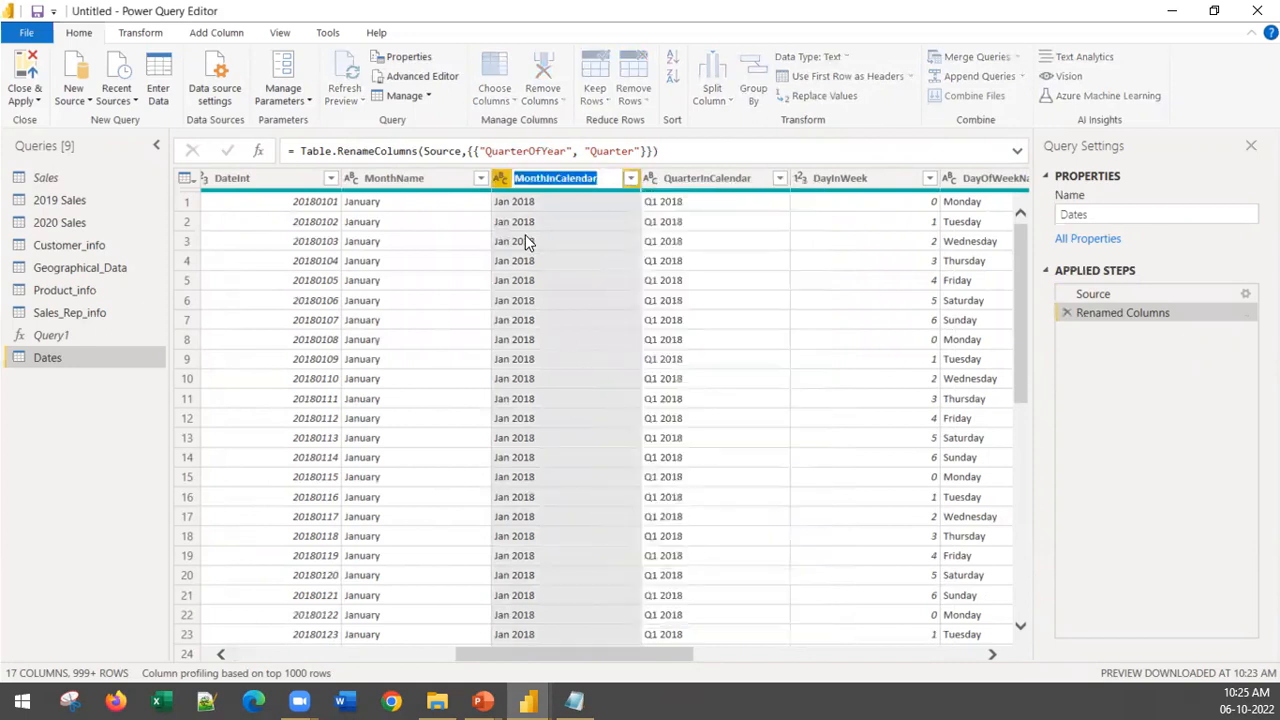
left_click(556, 178)
key("BackSpace")
type("and")
key("Delete")
key("Delete")
key("Delete")
key("Delete")
key("Delete")
key("Delete")
key("Delete")
type("Year")
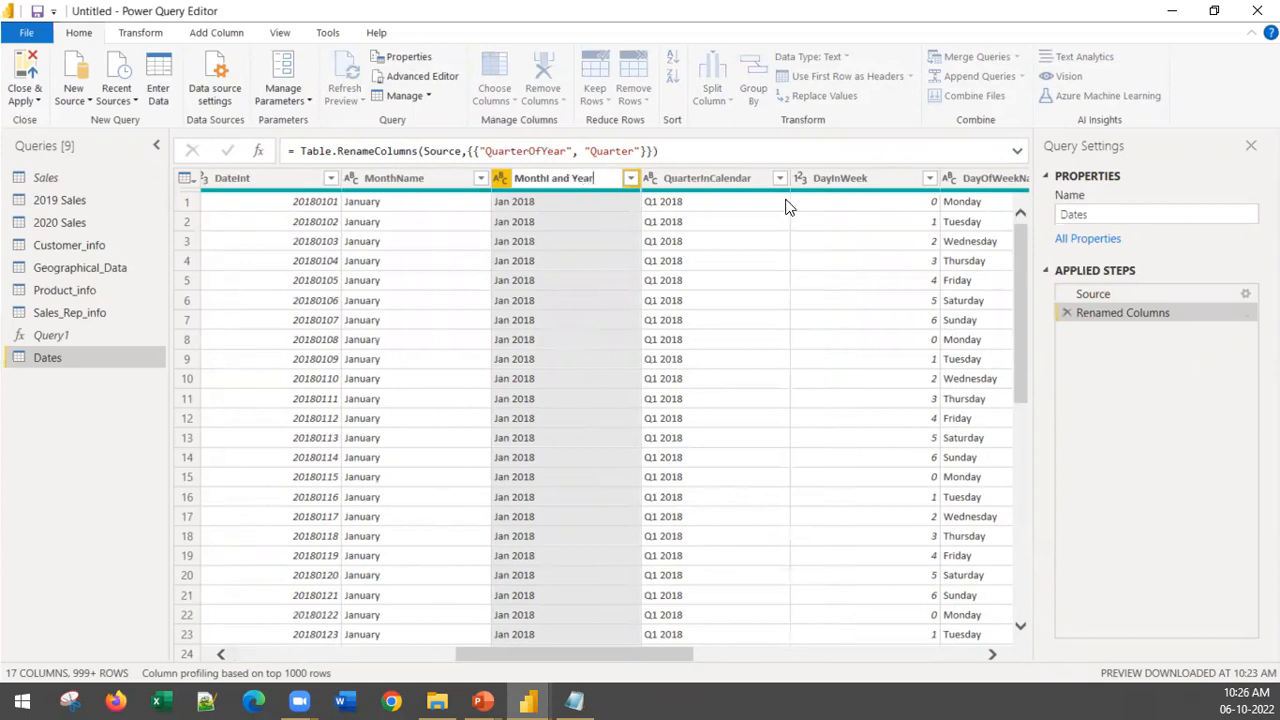
left_click(1115, 422)
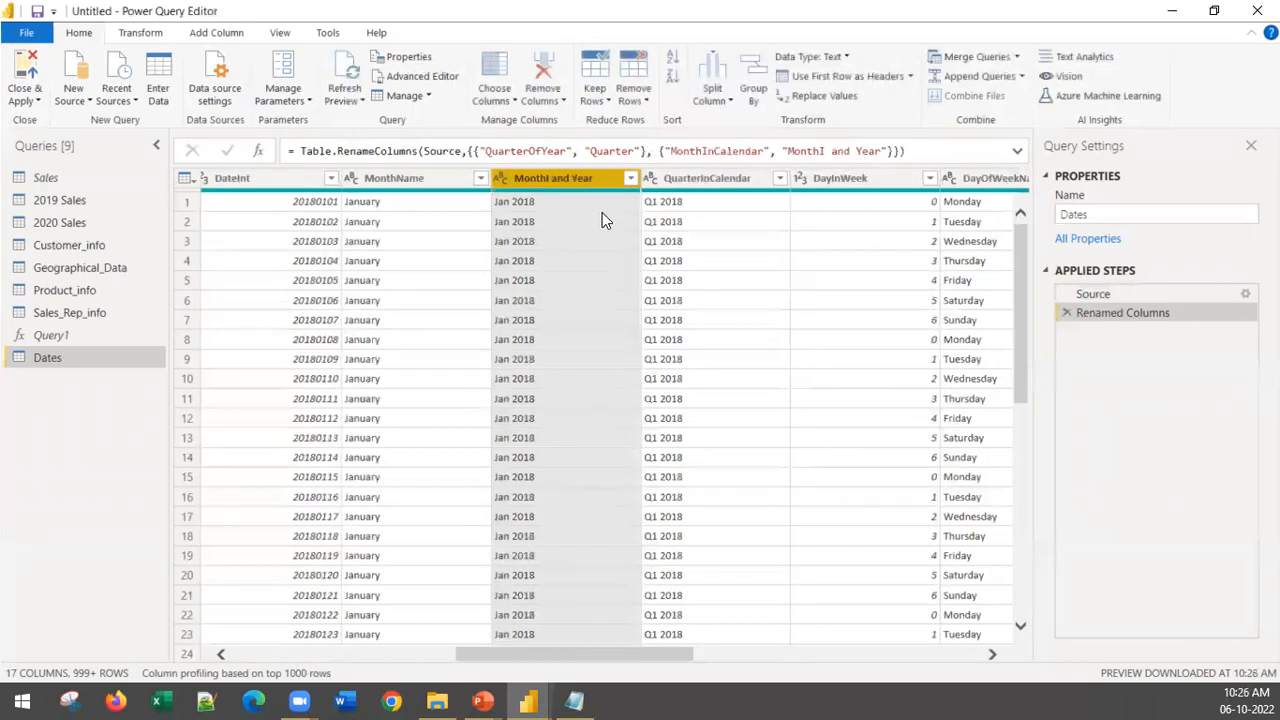
Step: Correct the "MonthI and Year" column name to "Month and Year" in the Renamed Columns formula
right_click(575, 176)
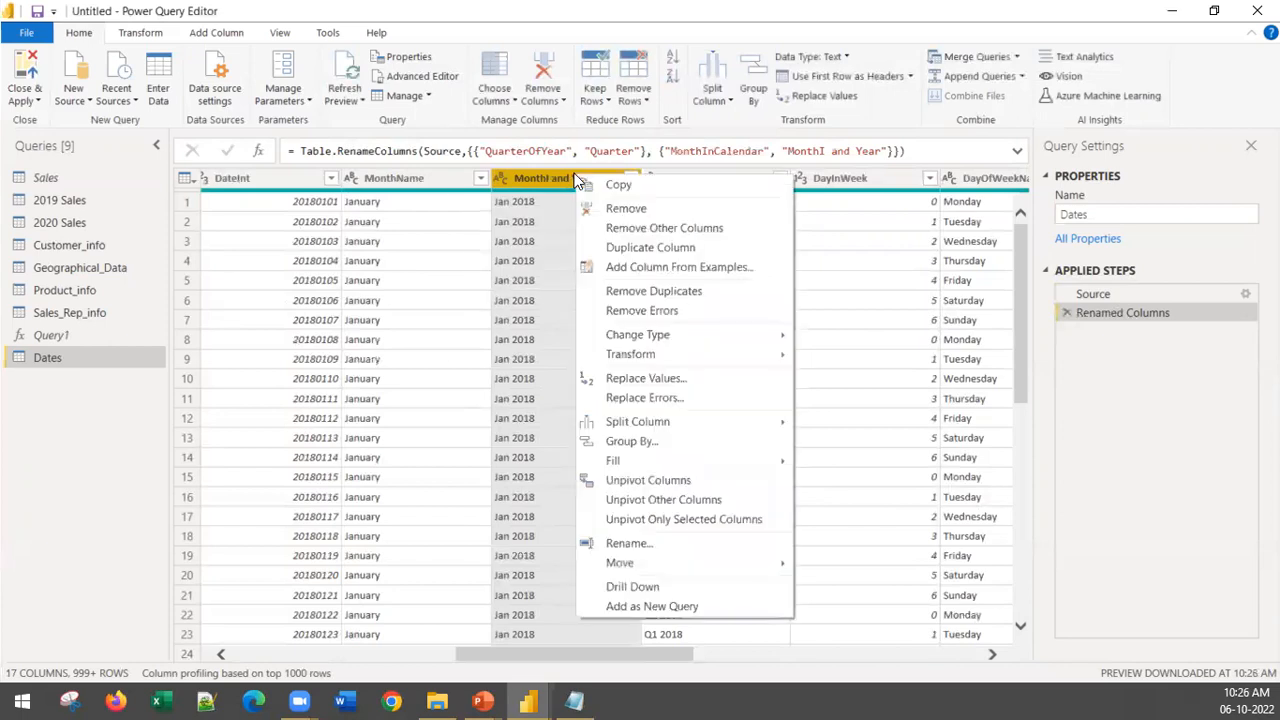
left_click(645, 537)
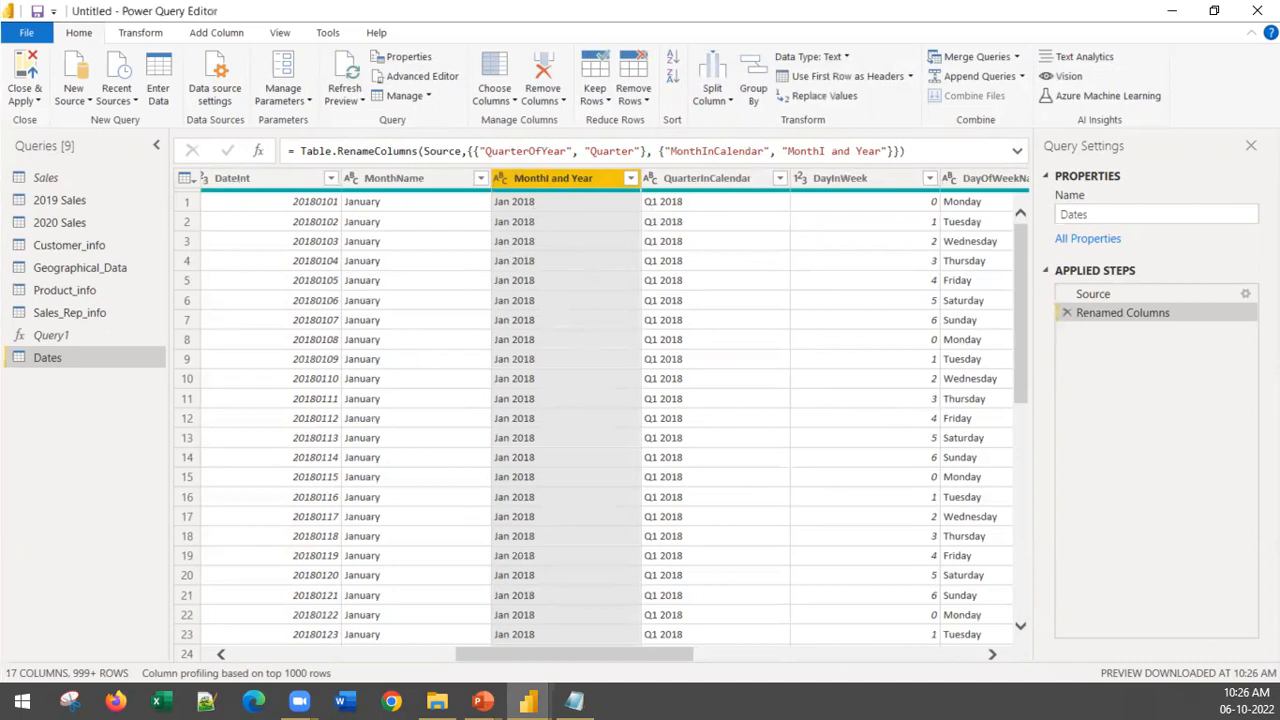
left_click(824, 151)
key("BackSpace")
key("Return")
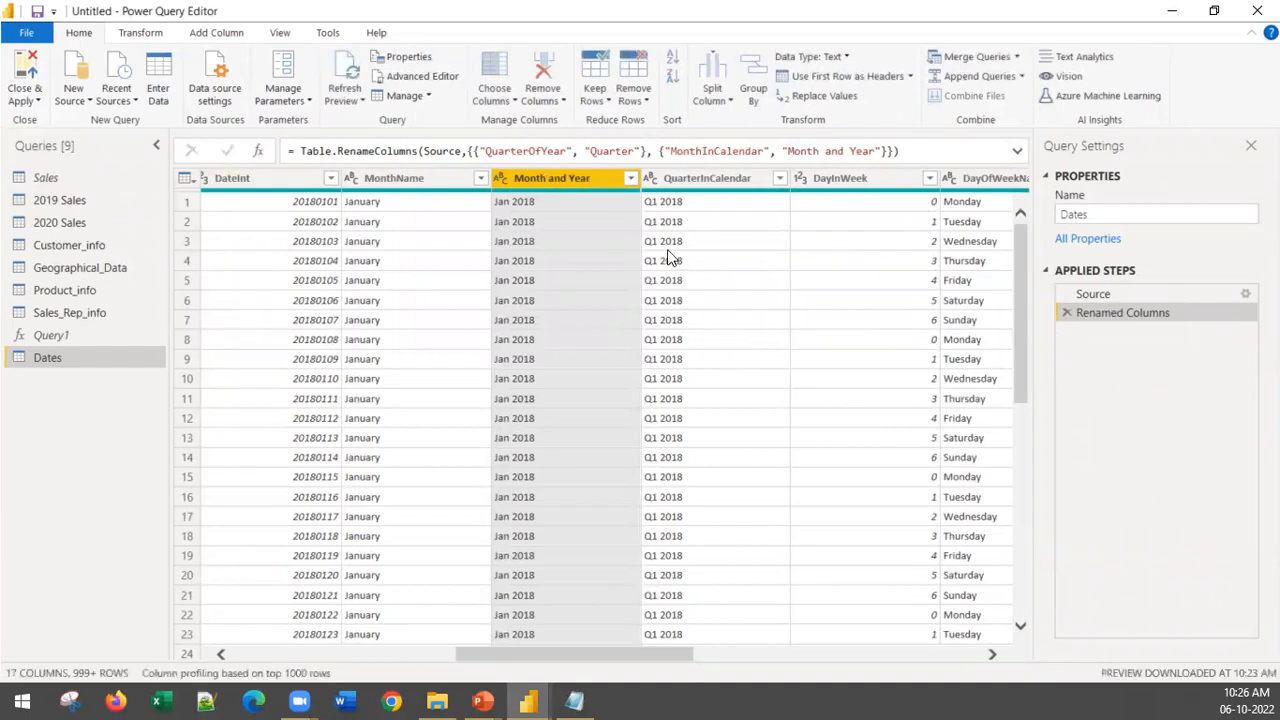
Step: Rename the QuarterInCalendar column of the Dates table to "Quarter and Year"
left_click(695, 180)
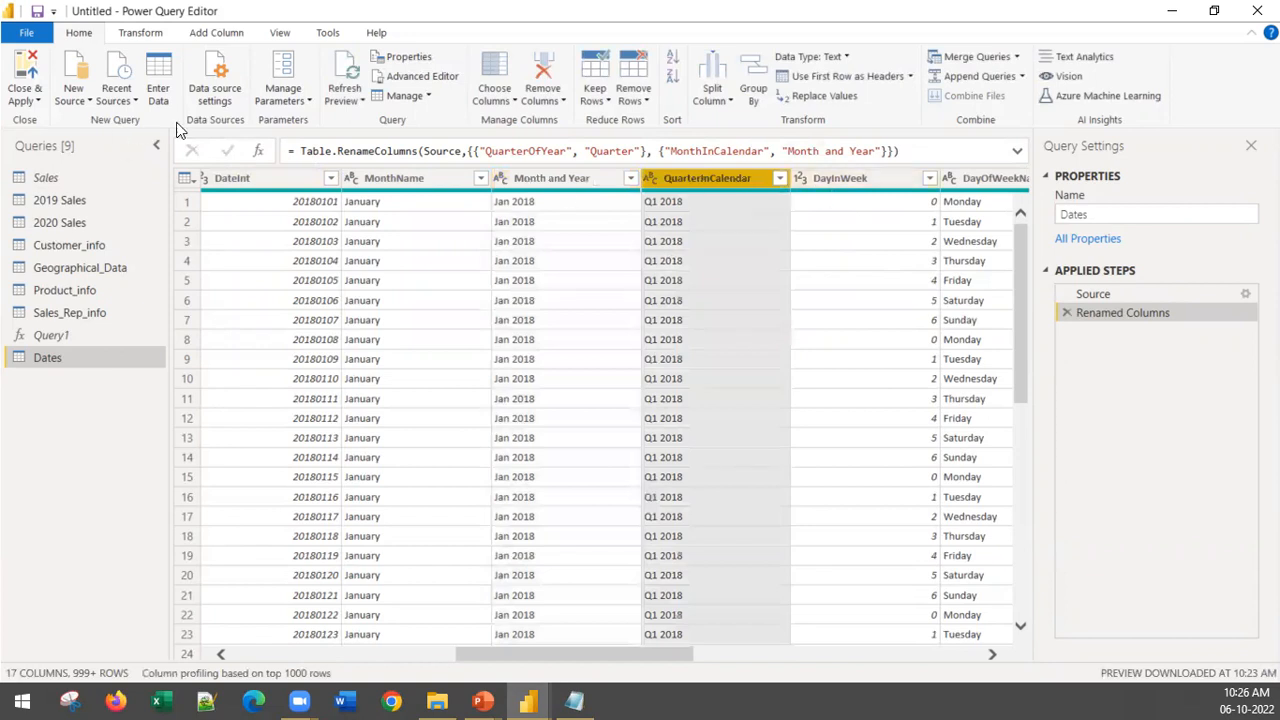
left_click(560, 180)
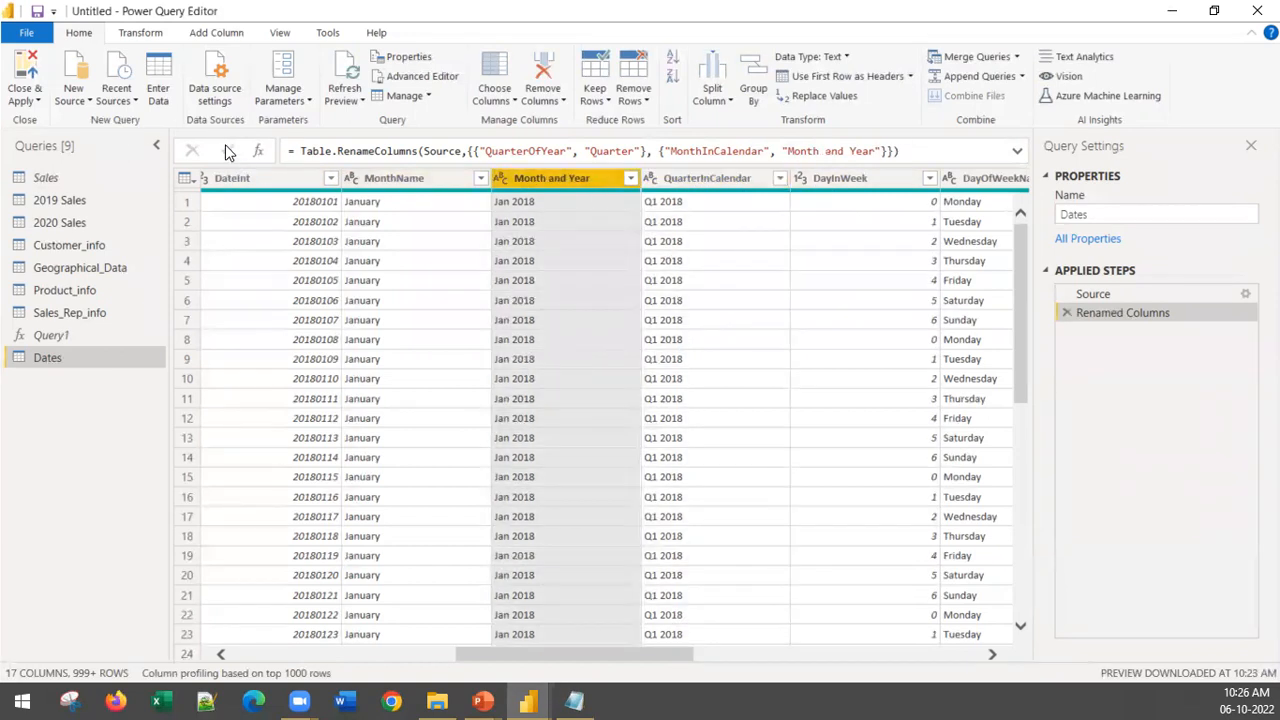
left_click(710, 187)
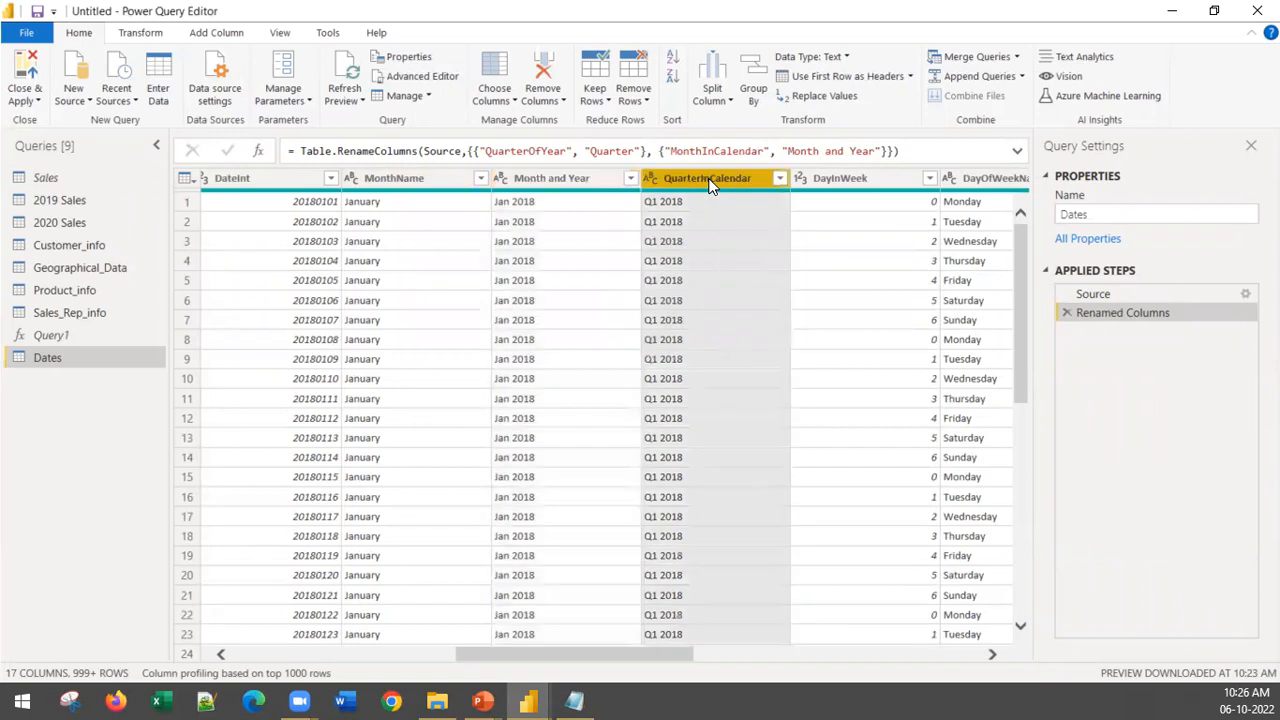
right_click(709, 186)
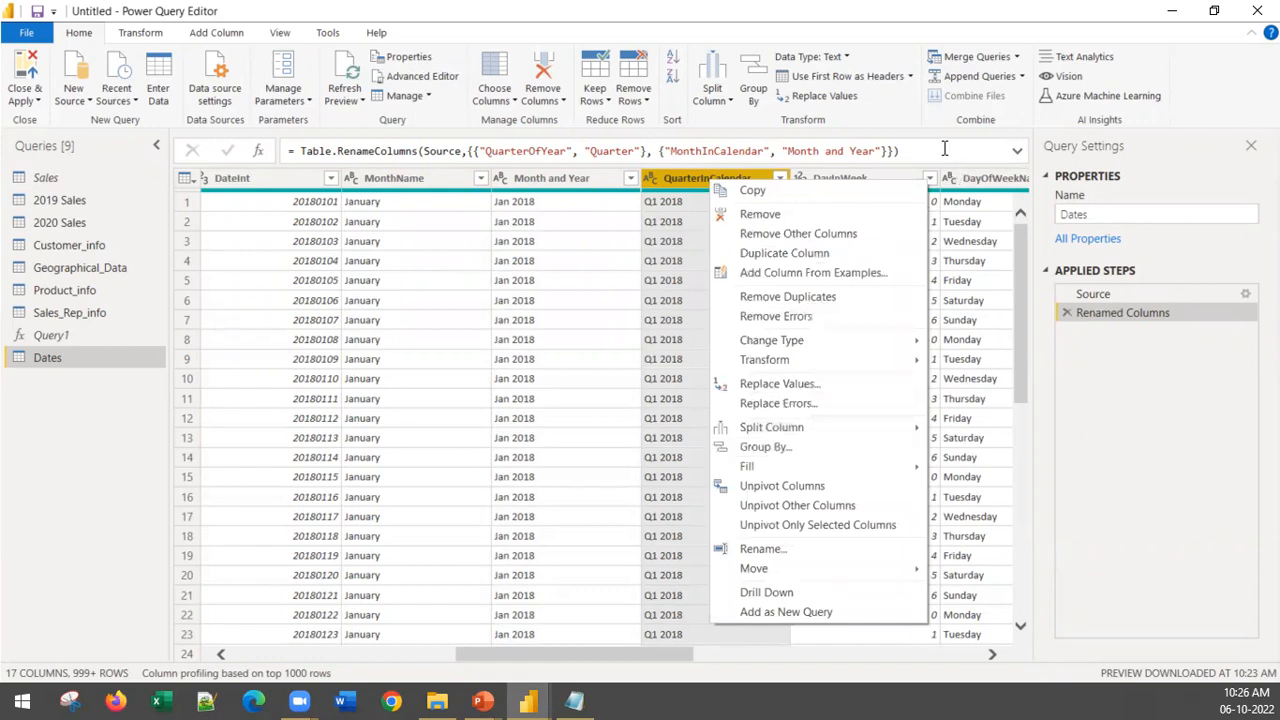
mouse_move(797, 476)
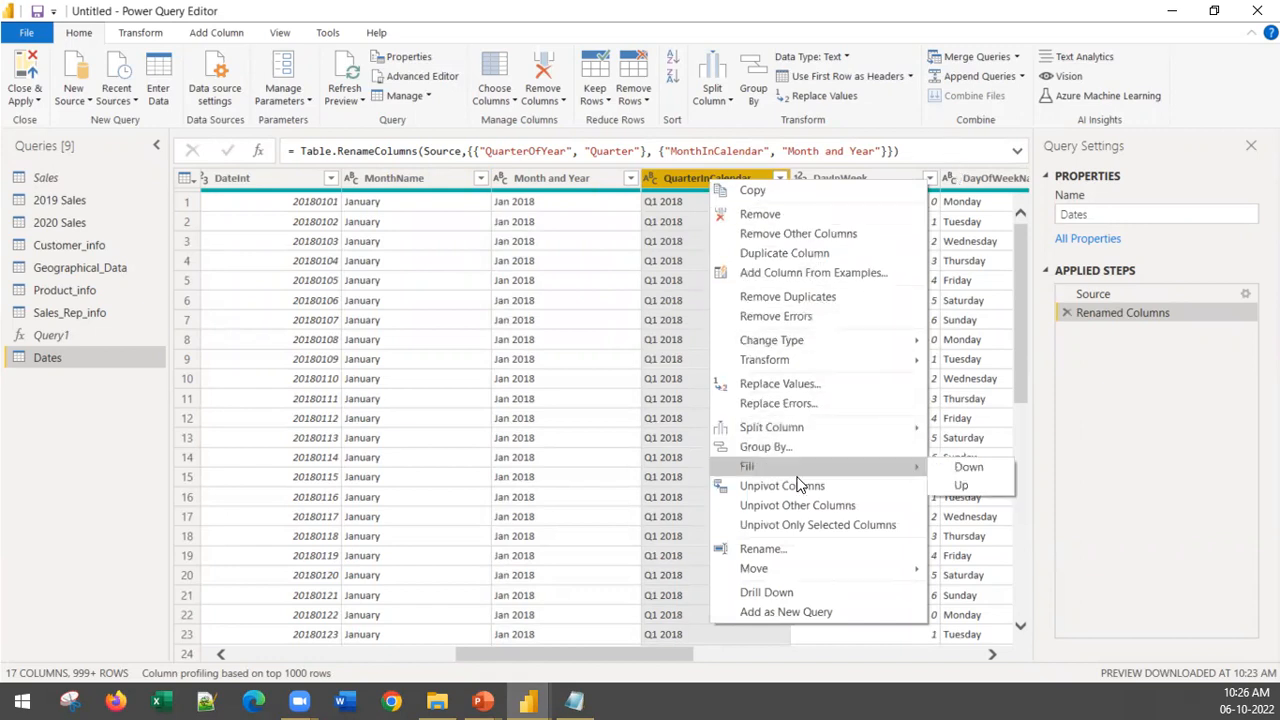
left_click(789, 548)
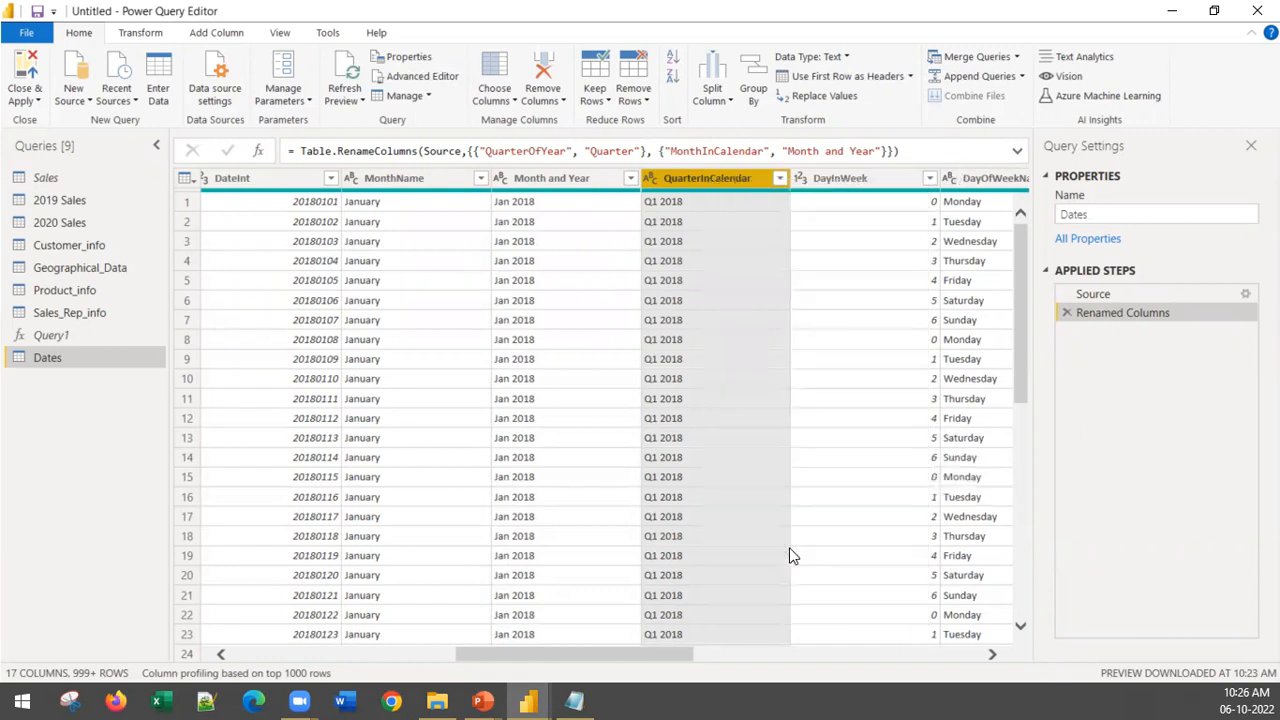
left_click(703, 177)
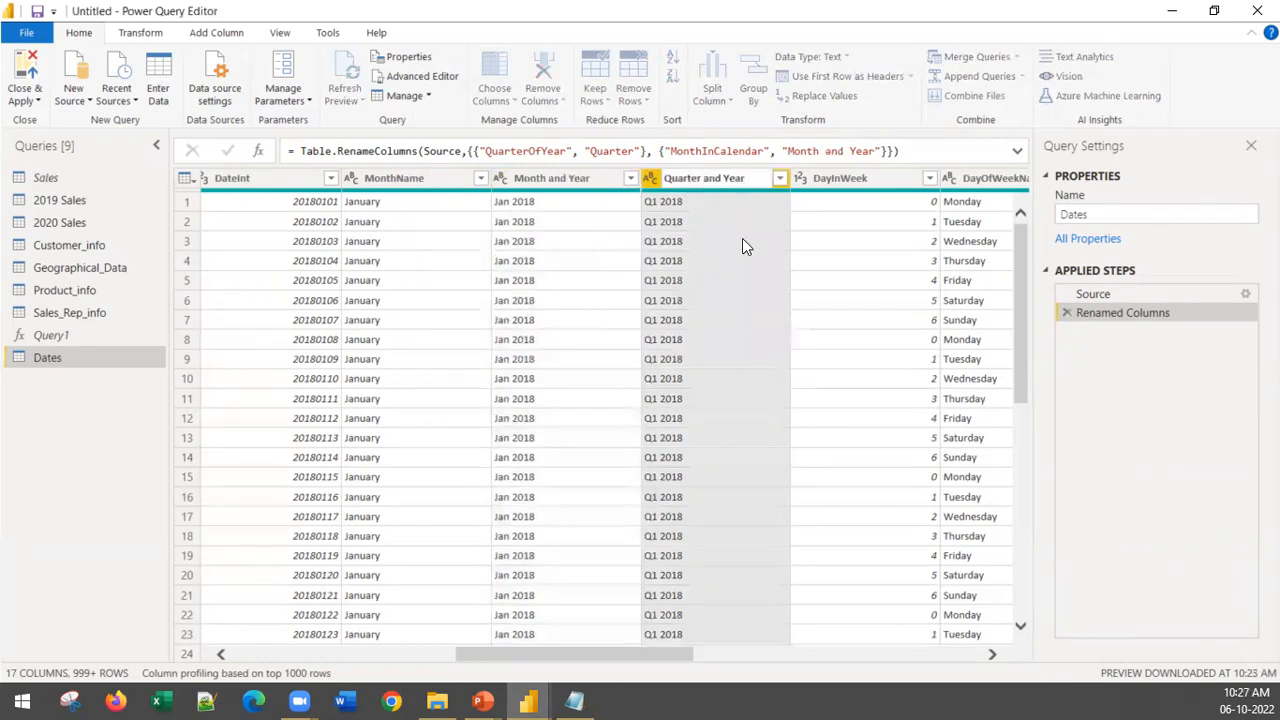
key("Return")
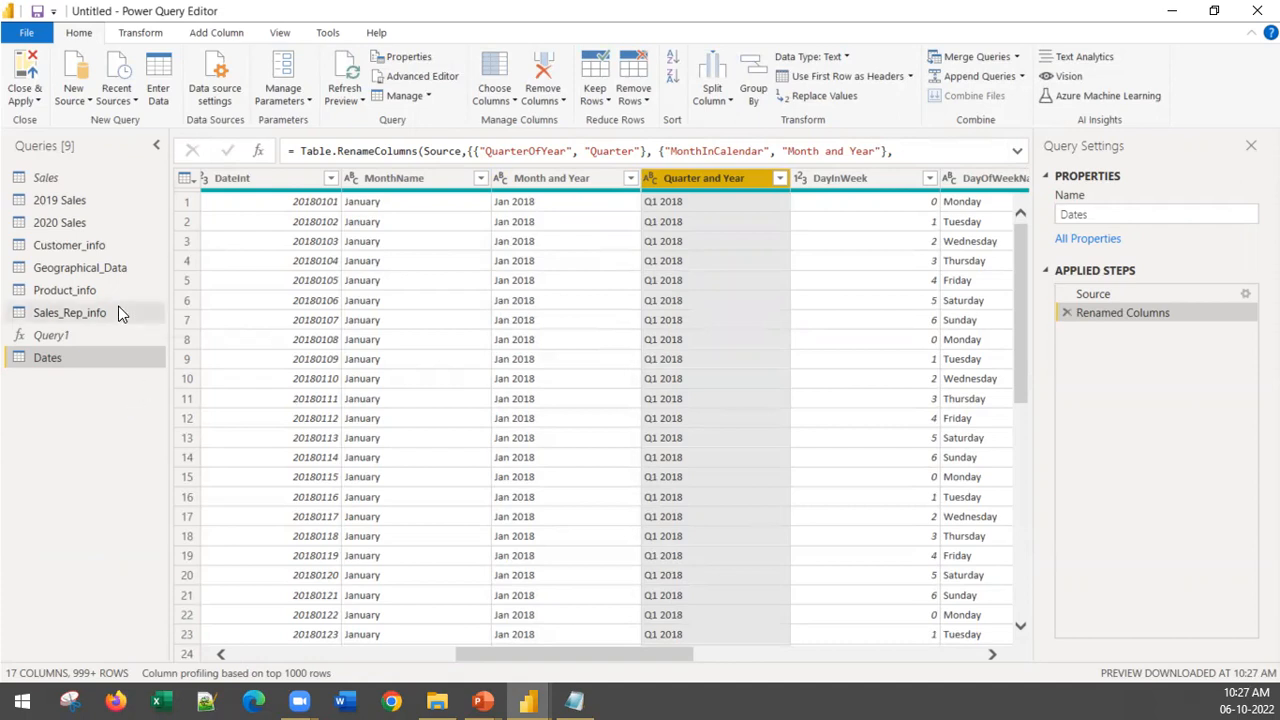
Step: Move the Sales, Customer_info, Geographical_Data, Product_info, Sales_Rep_info and Dates queries into a new group named "Project Datasets"
left_click(40, 180)
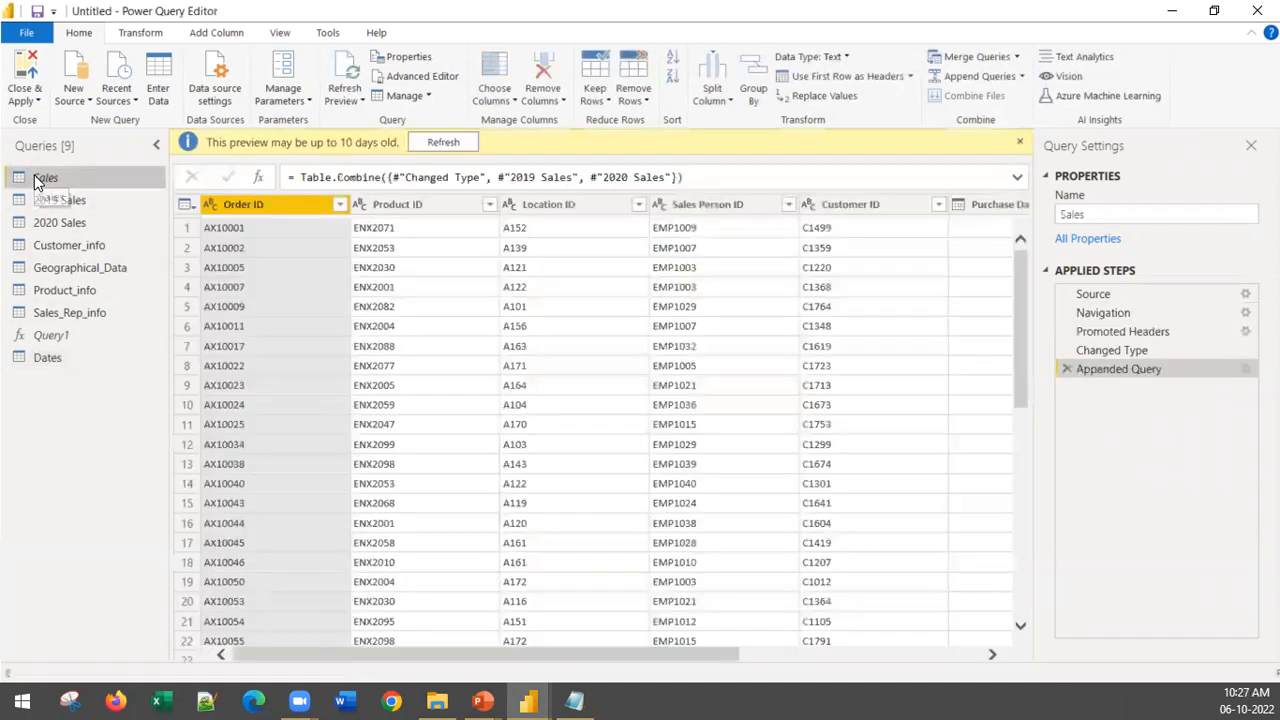
left_click(118, 247)
left_click(120, 276)
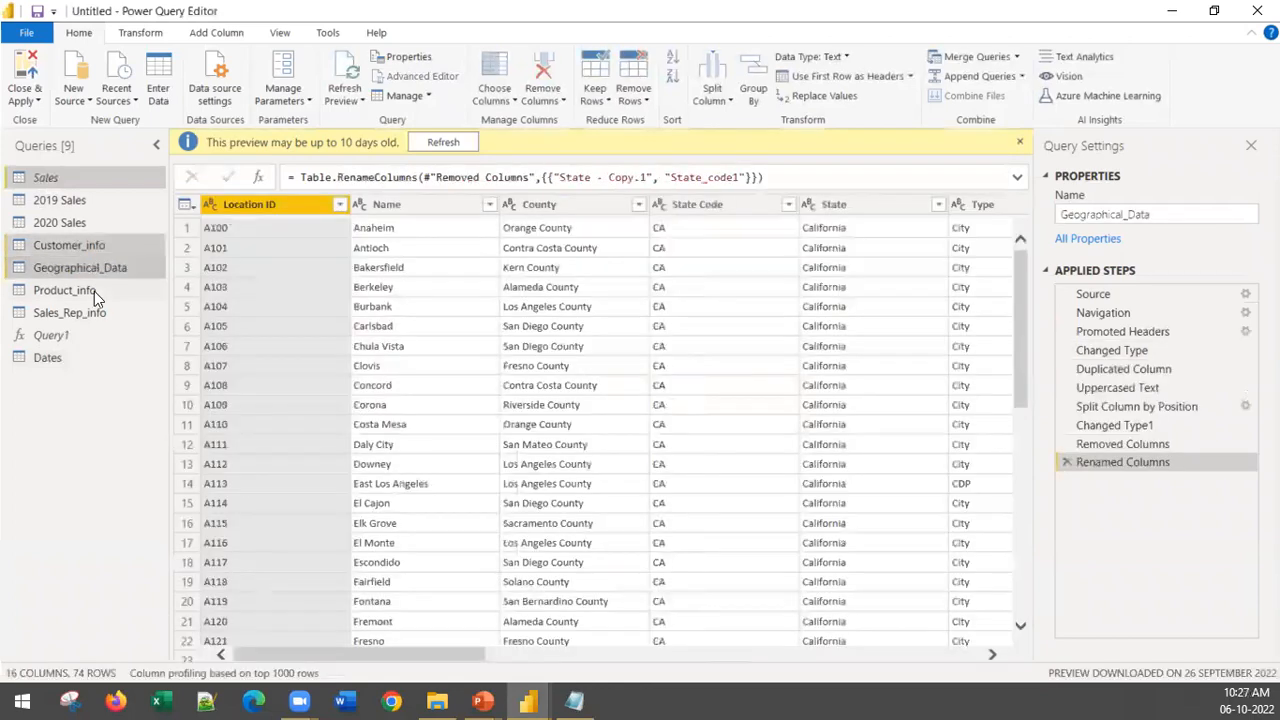
left_click(90, 290)
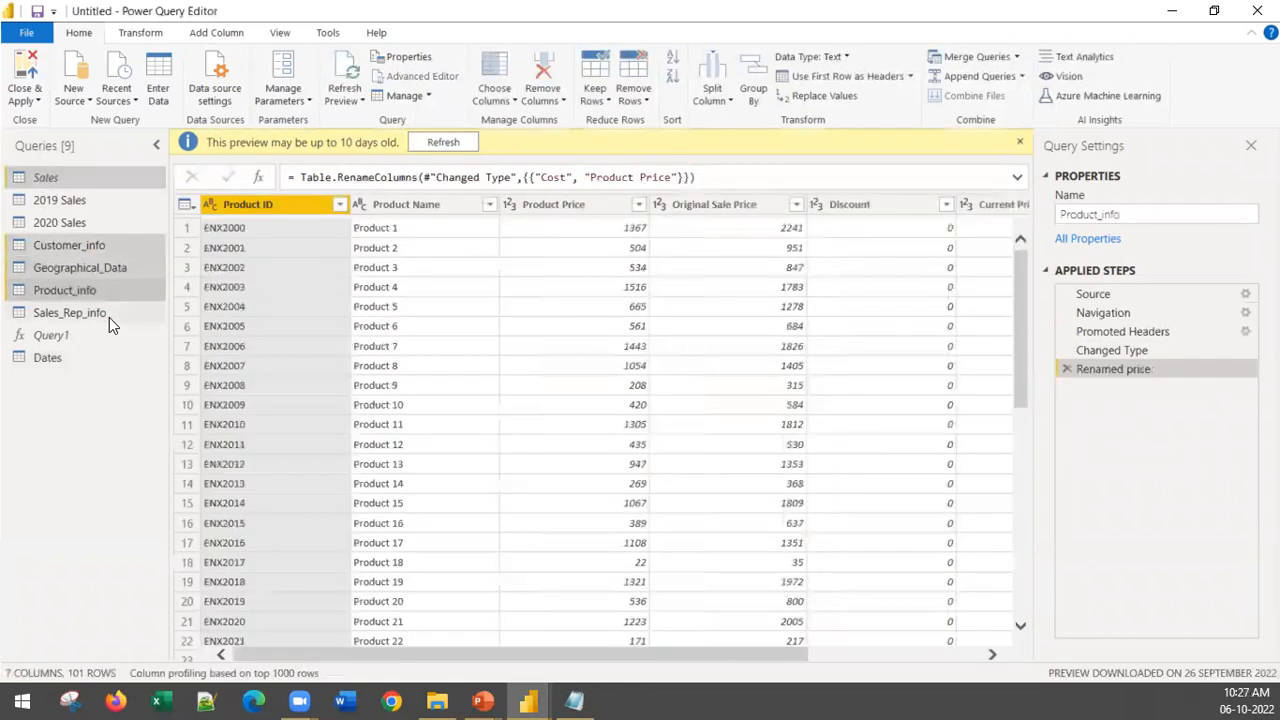
left_click(109, 317)
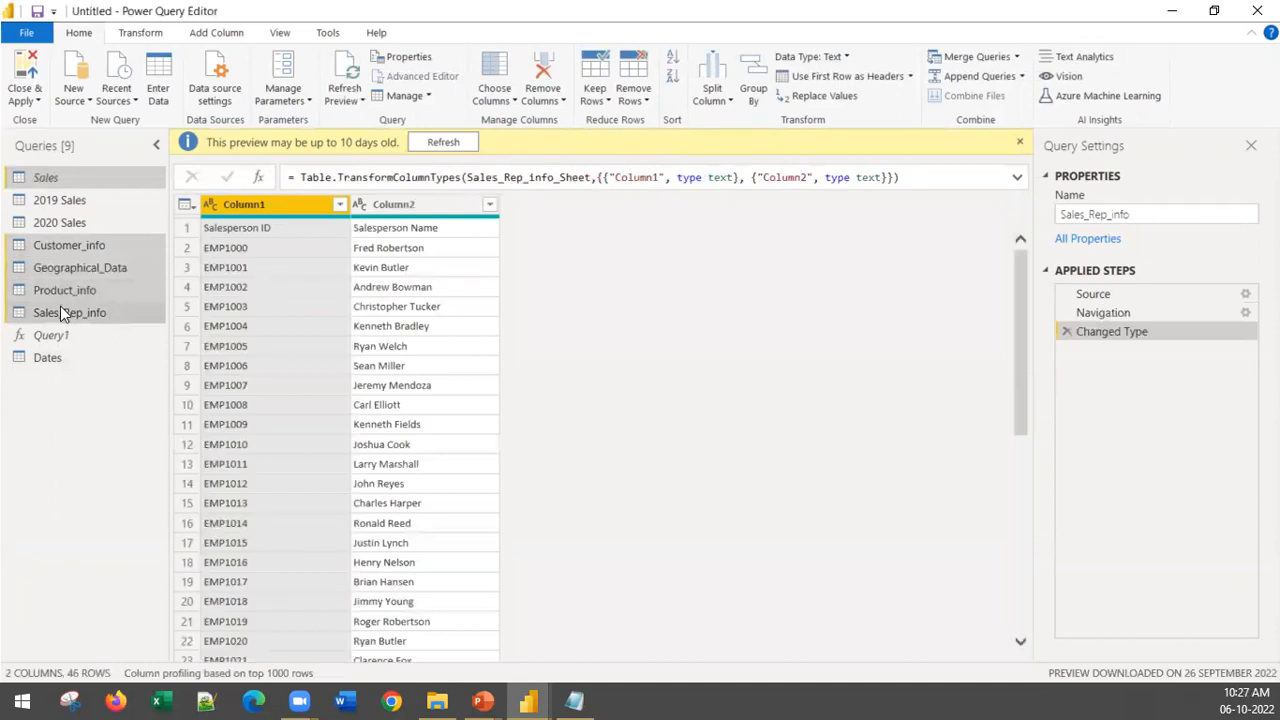
left_click(45, 358)
right_click(88, 245)
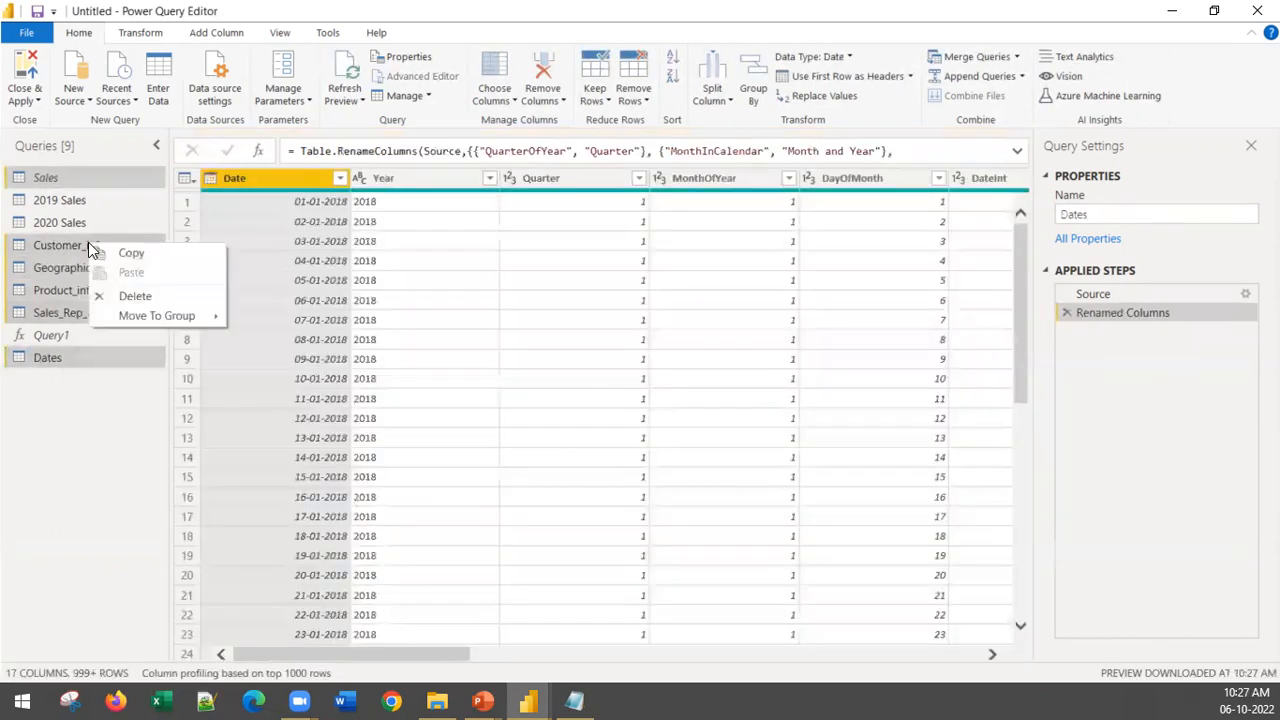
mouse_move(163, 315)
left_click(272, 315)
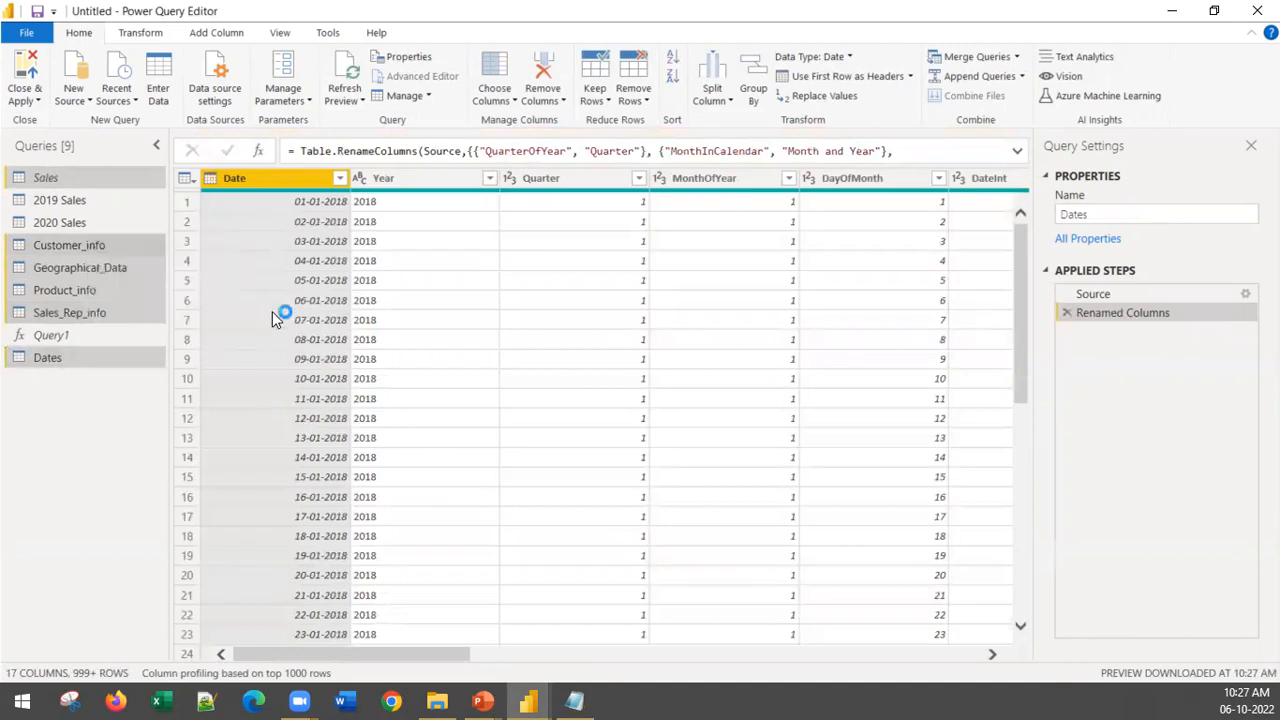
type("Pro")
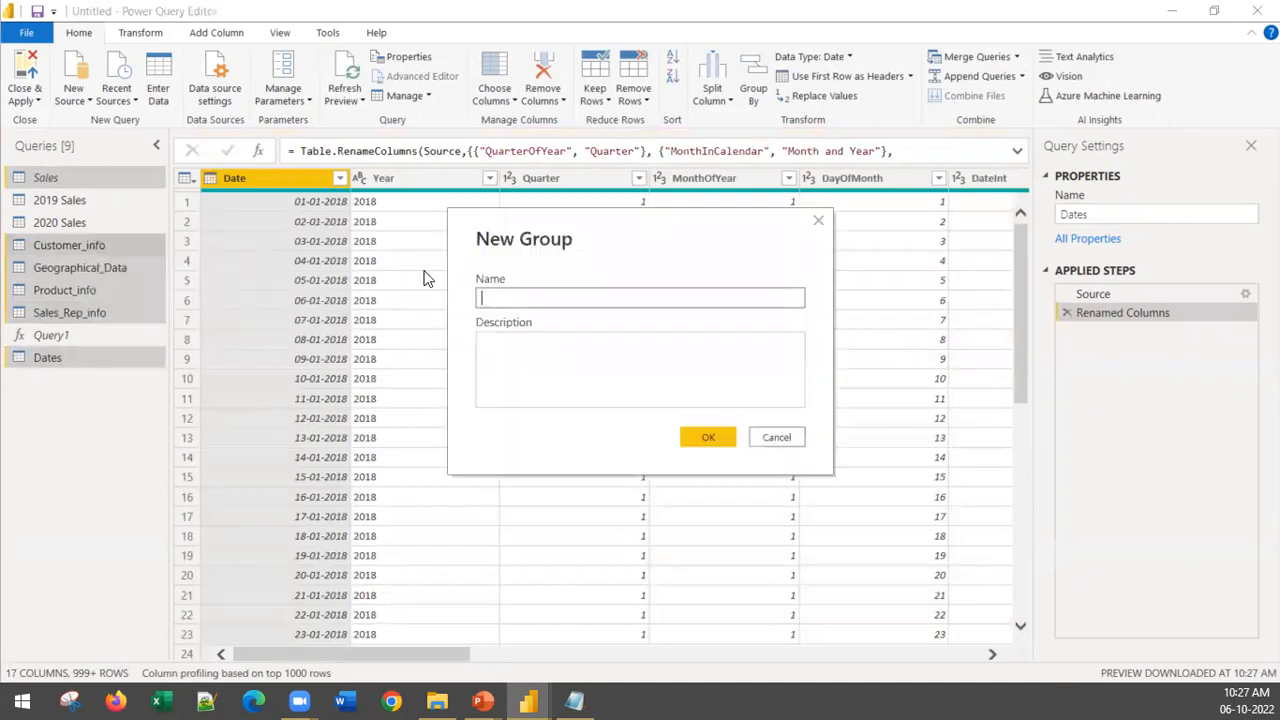
type("ject Datasets")
left_click(706, 440)
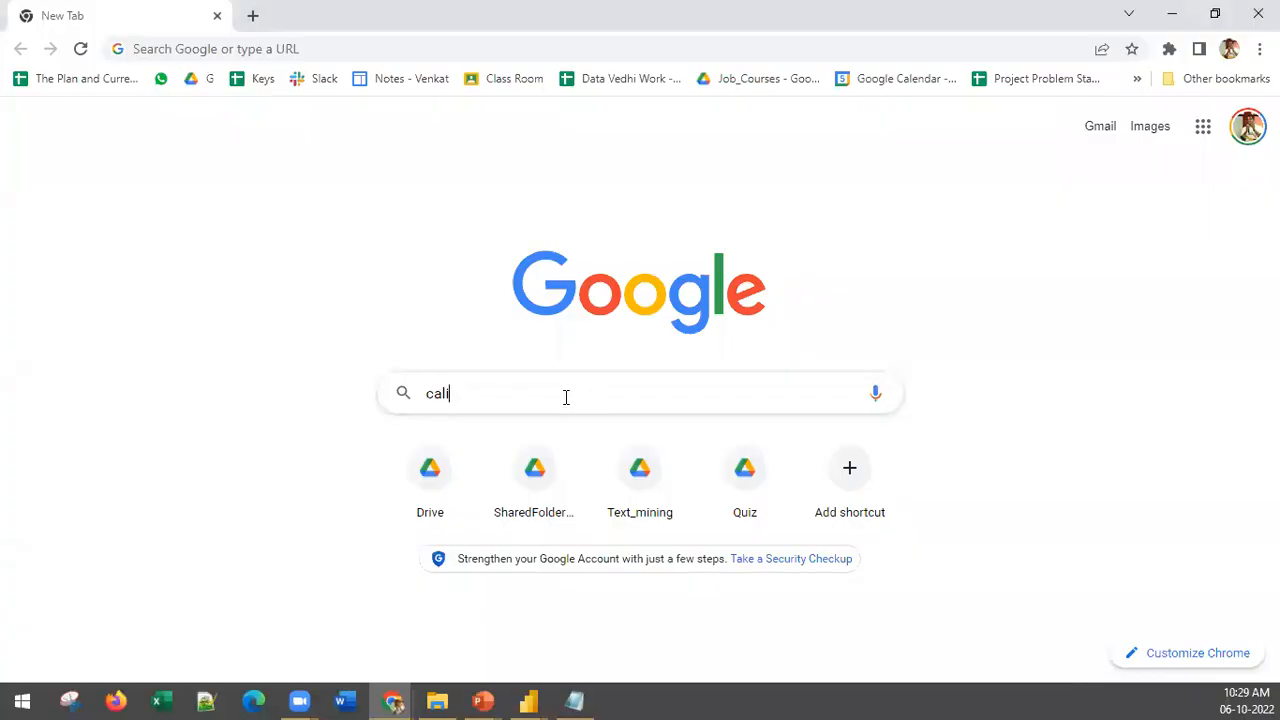
Step: Search Google in Chrome for "california demographics data"
key("BackSpace")
key("BackSpace")
key("BackSpace")
type("a")
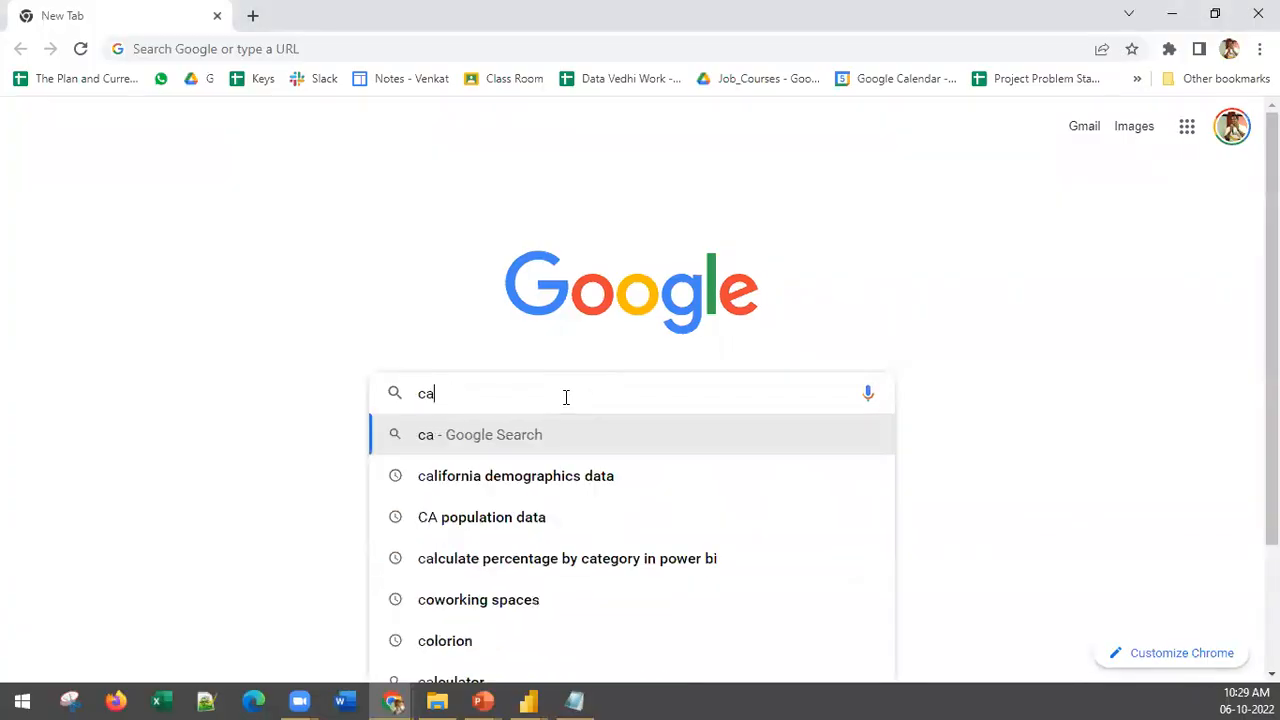
type("lifornia demographics data")
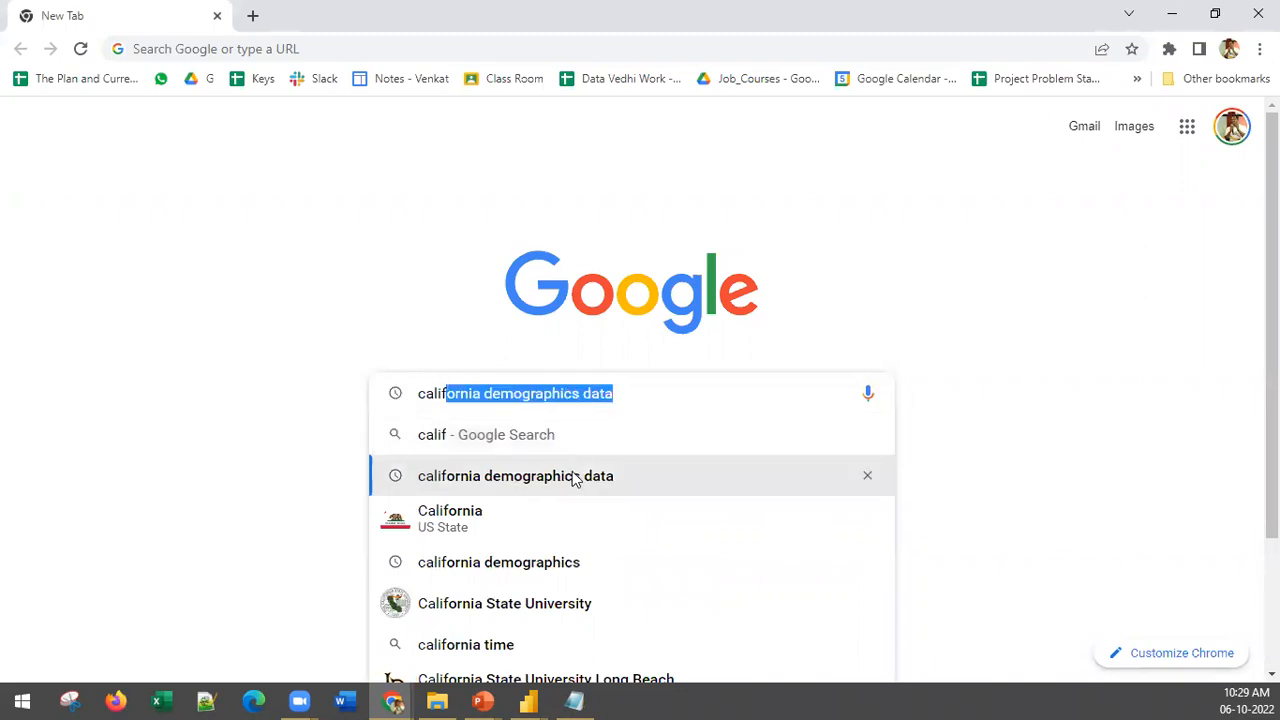
left_click(575, 477)
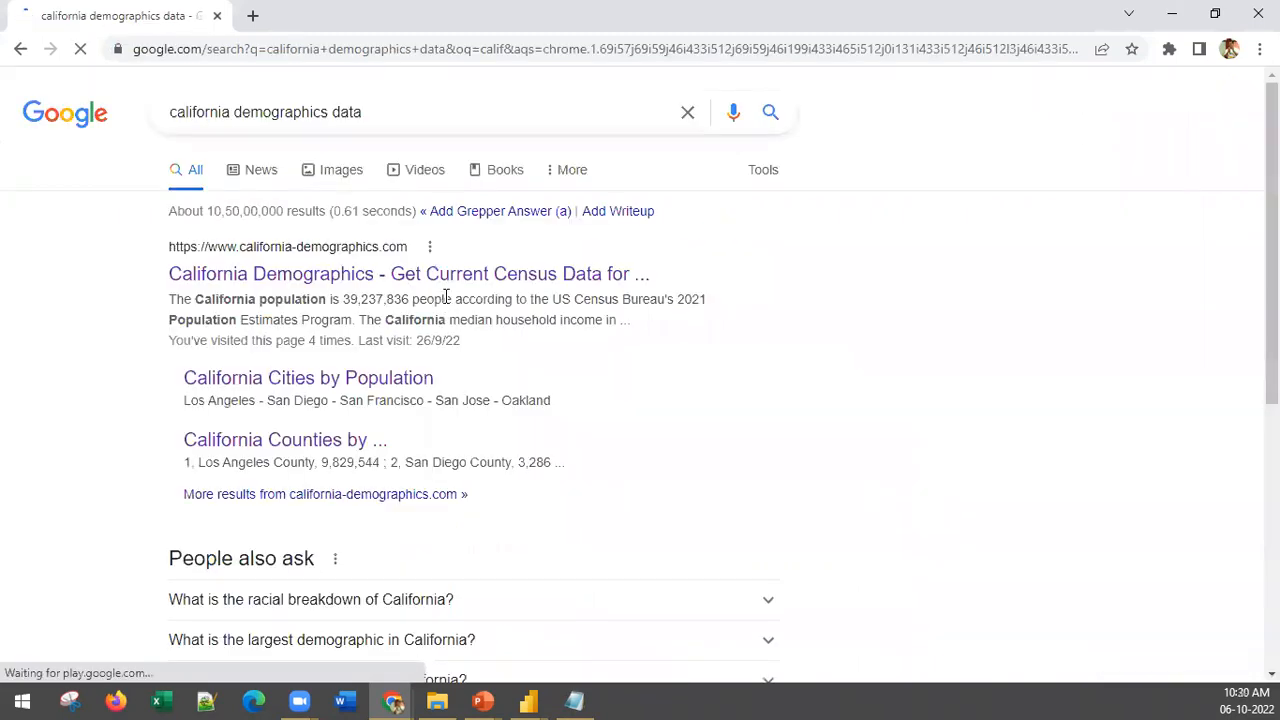
Step: Open the California Demographics website and go to its full list of California cities by population
left_click(295, 290)
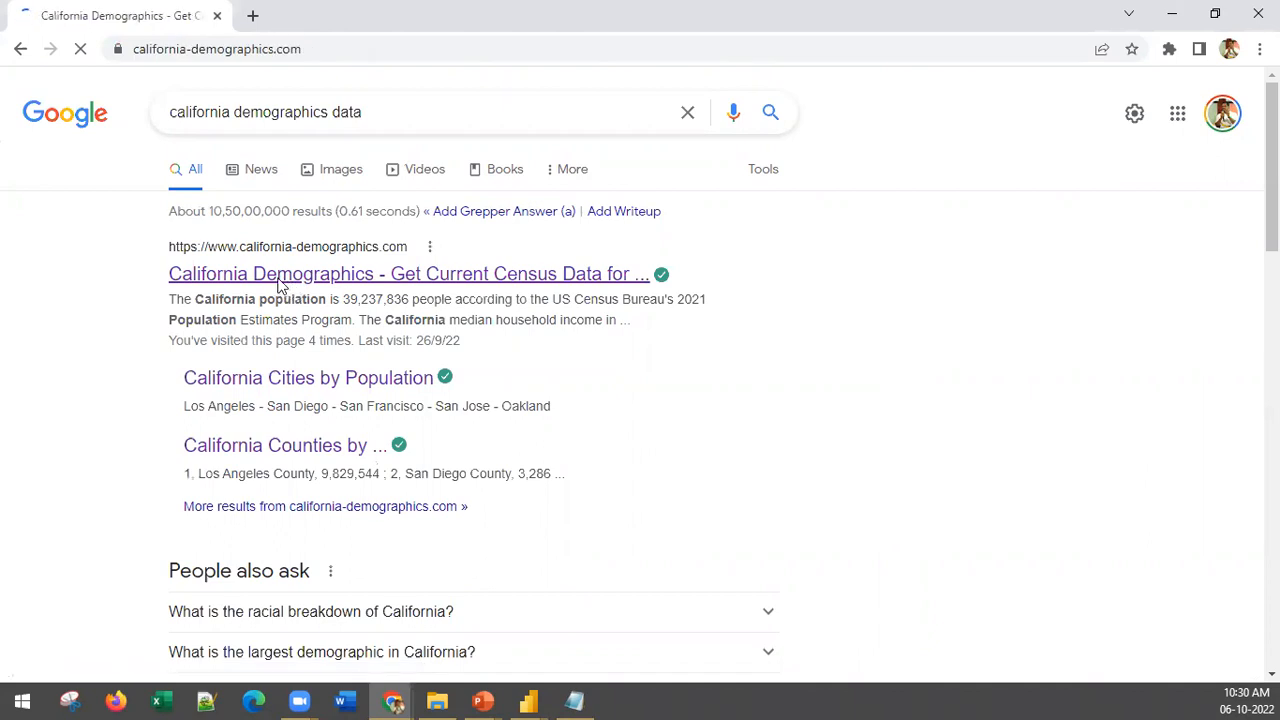
scroll(341, 297, "down", 6)
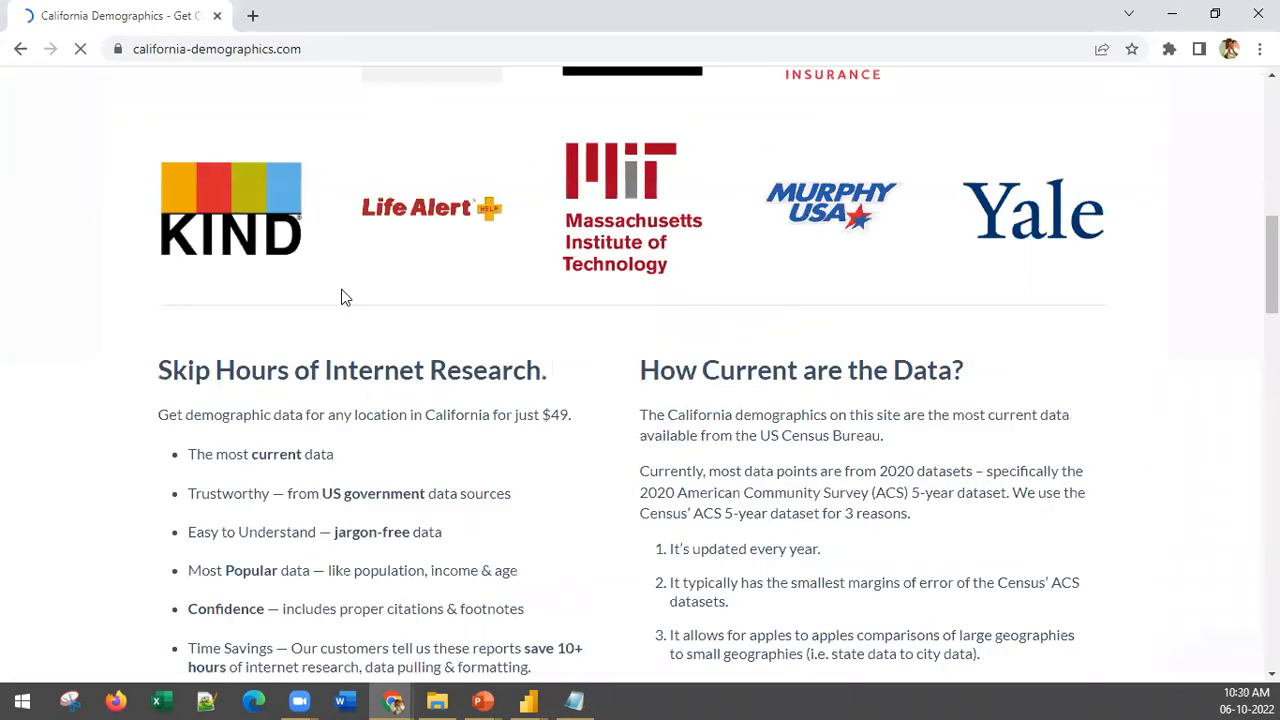
scroll(320, 415, "down", 8)
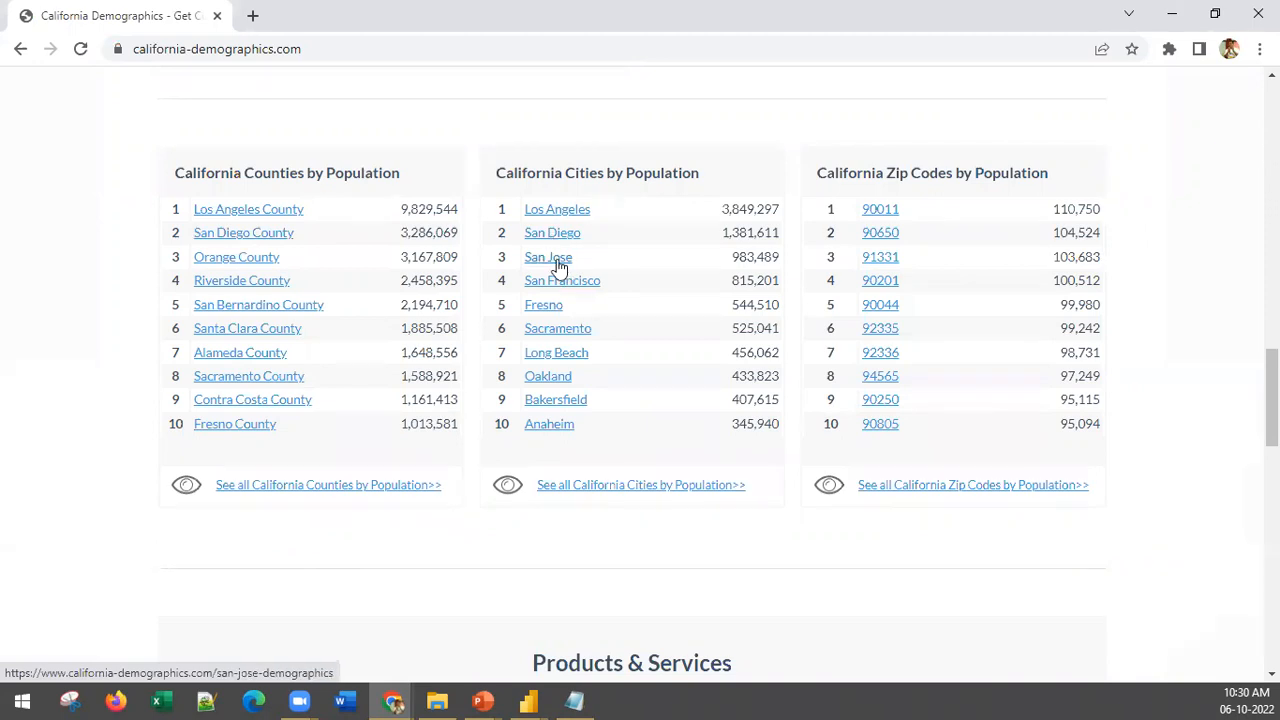
left_click(567, 493)
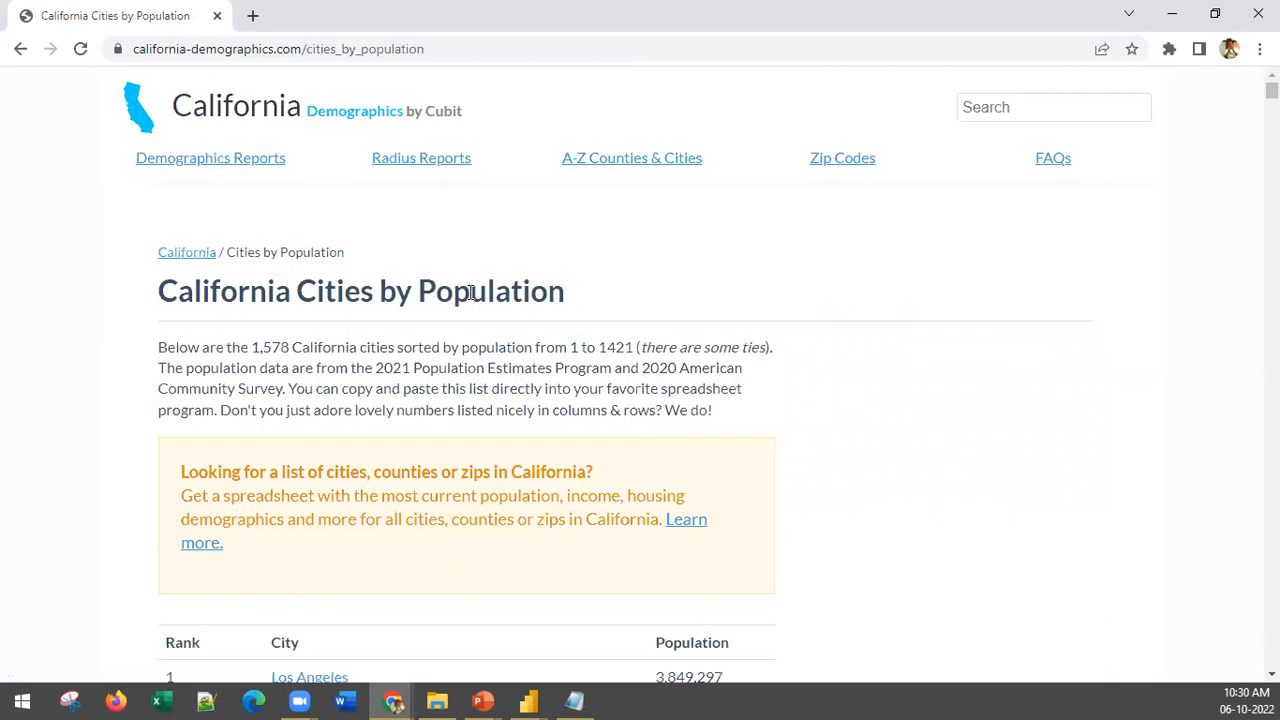
Step: Examine the ranks, cities and populations in the California Cities by Population table, revisiting the site's home page and reopening the list
scroll(423, 420, "down", 3)
scroll(403, 420, "down", 3)
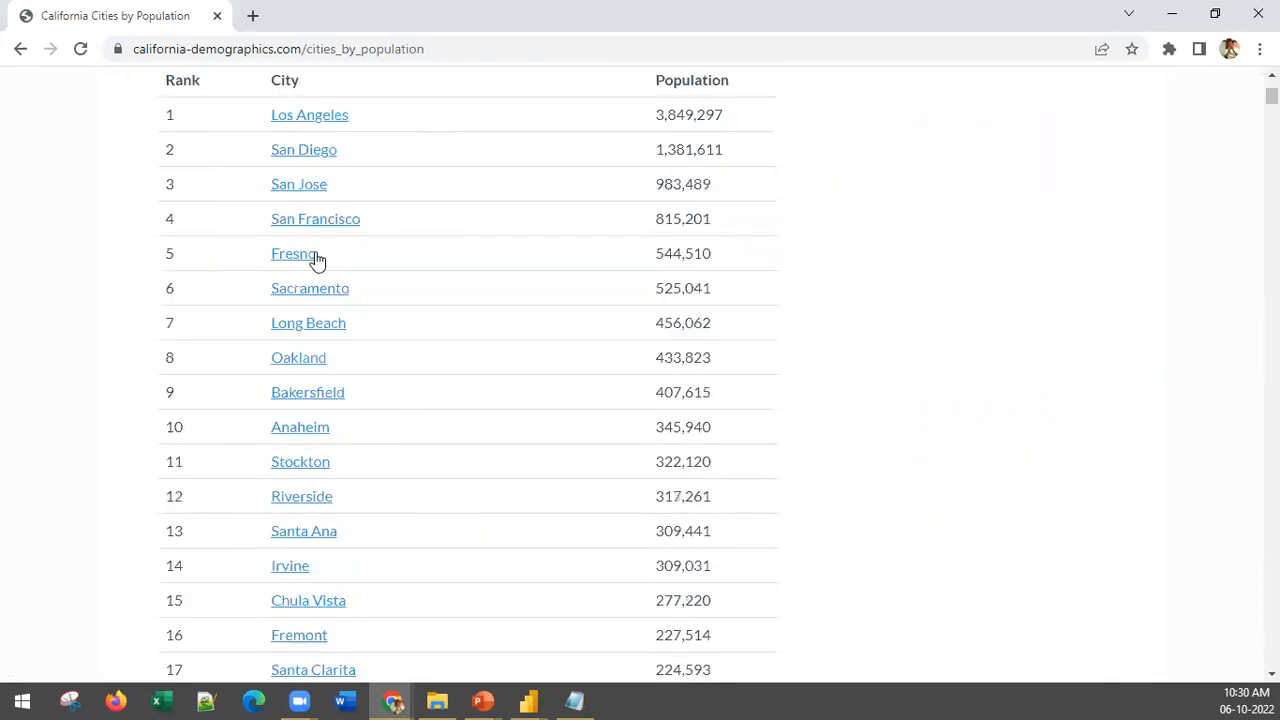
scroll(314, 262, "down", 3)
scroll(340, 400, "down", 5)
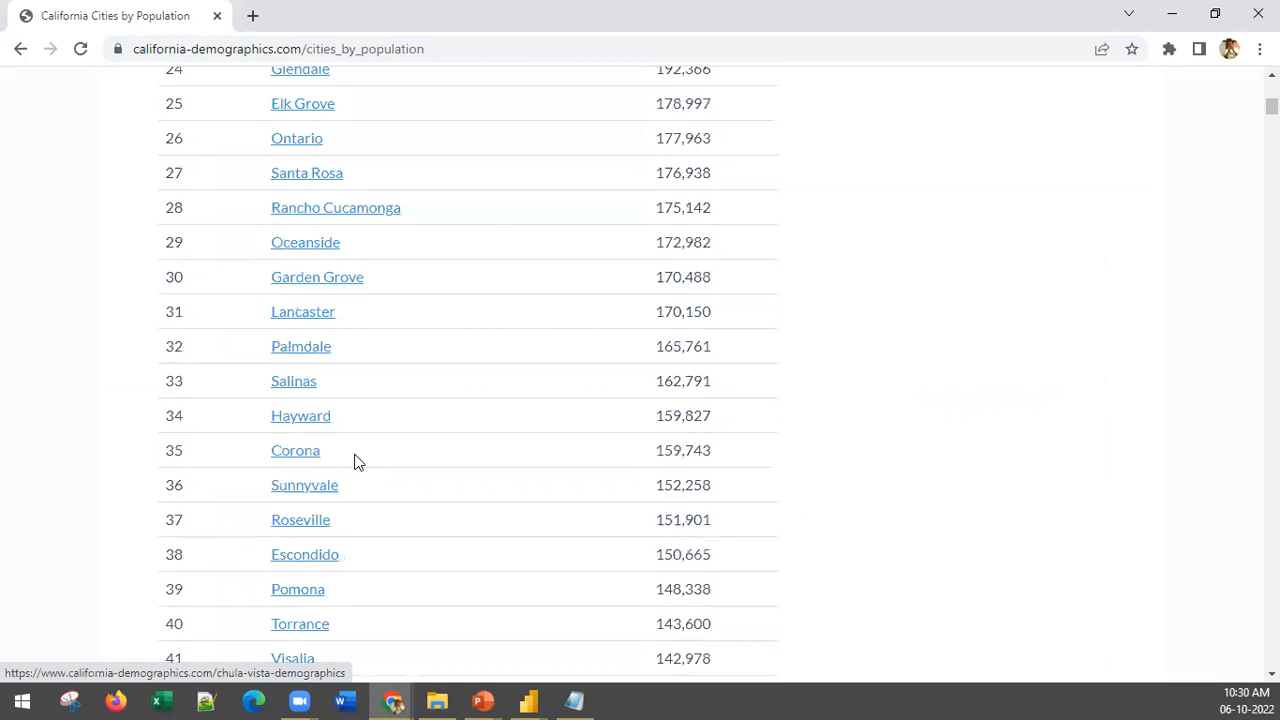
scroll(359, 462, "up", 15)
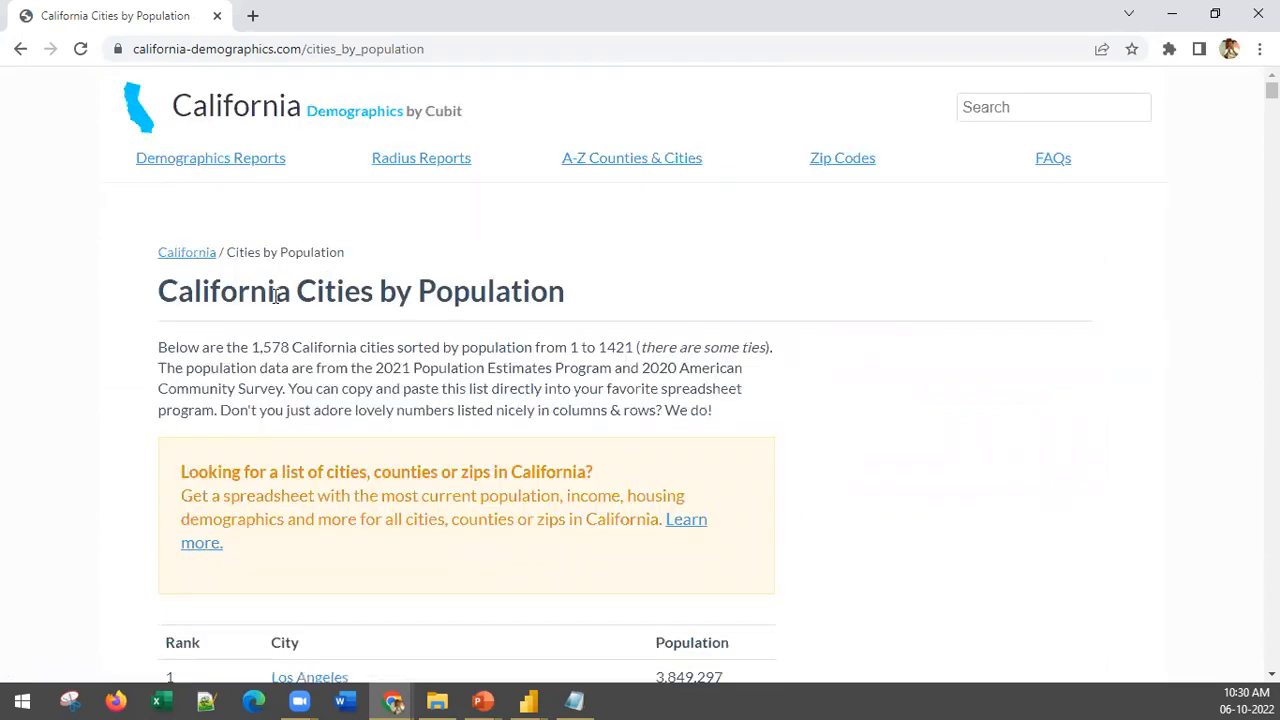
left_click(20, 54)
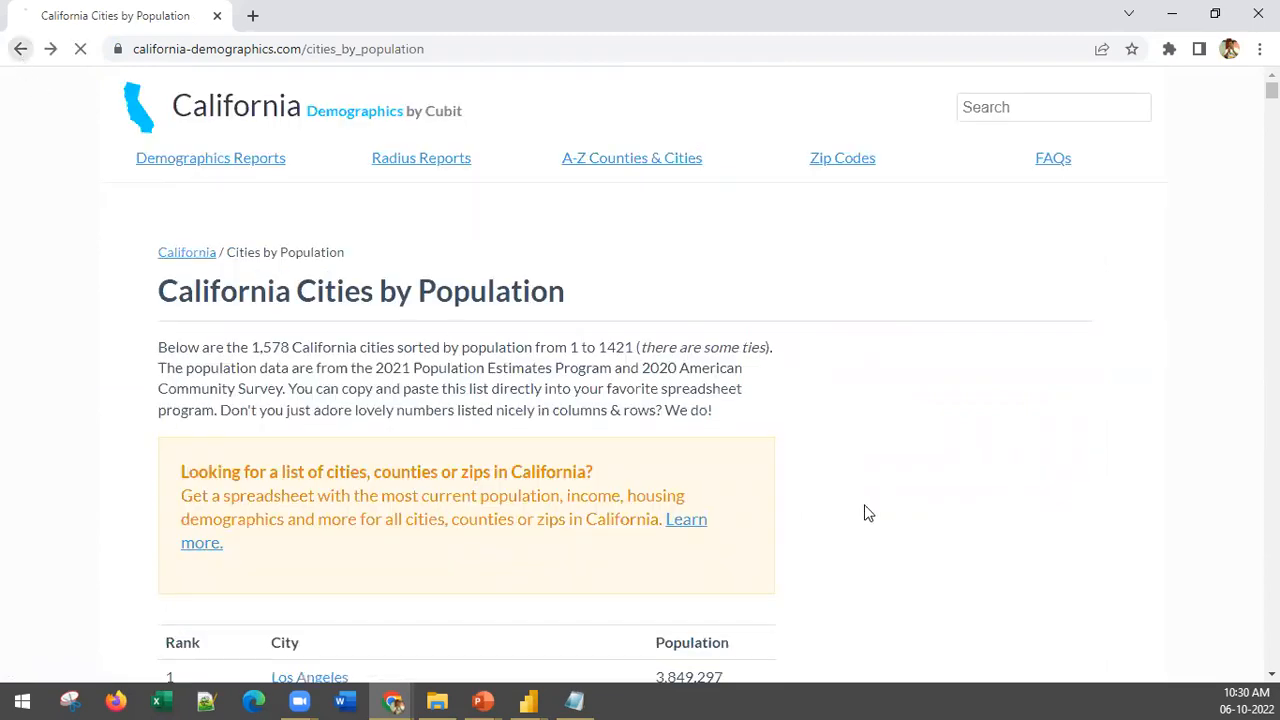
scroll(895, 250, "up", 5)
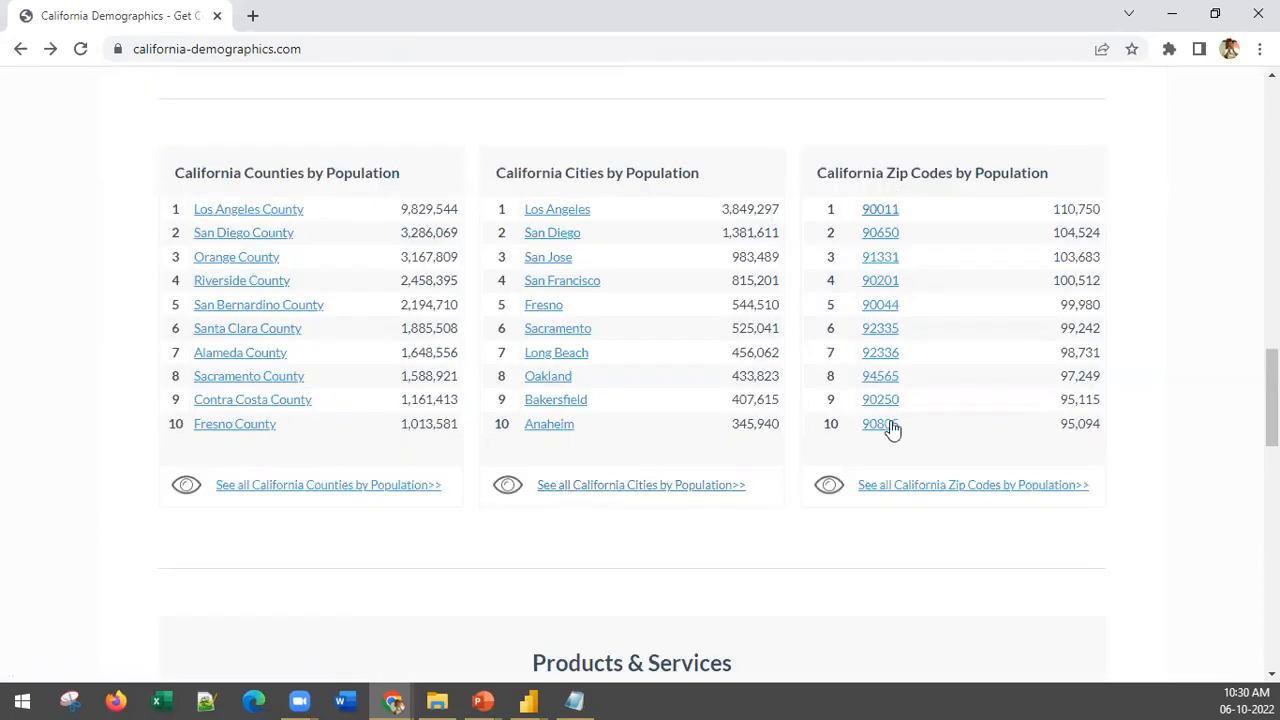
left_click(689, 488)
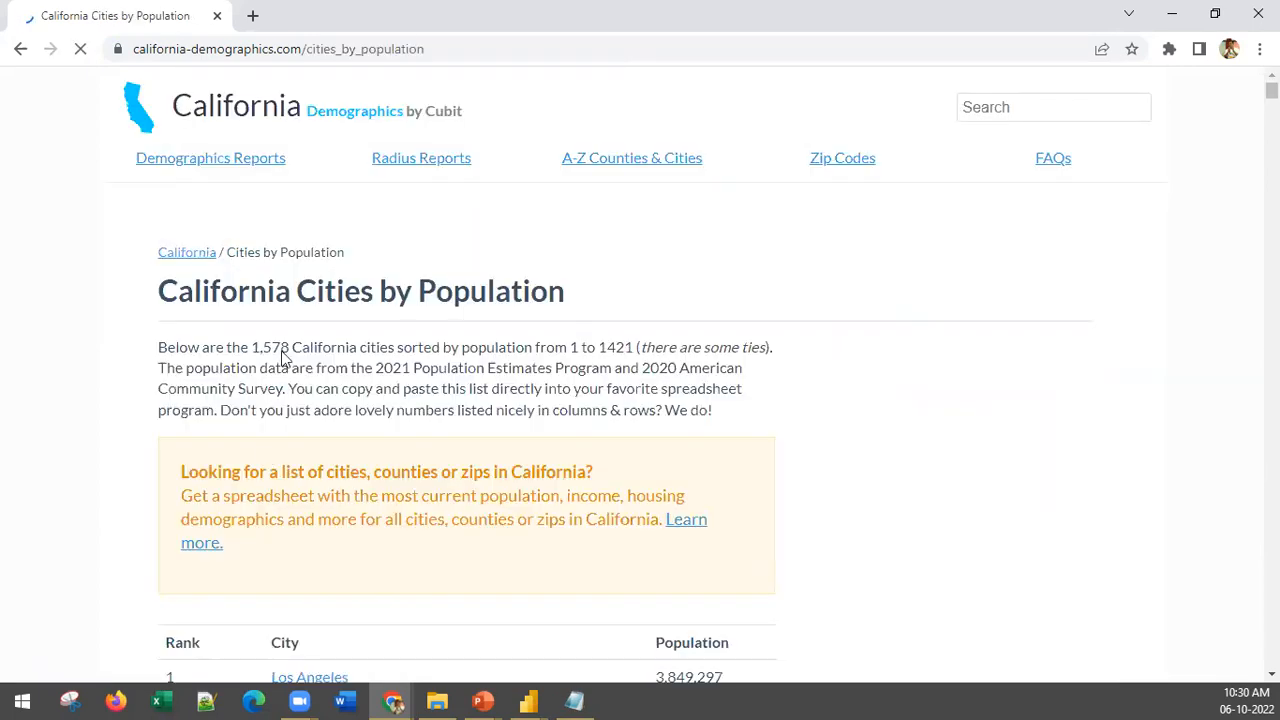
scroll(375, 261, "down", 6)
scroll(357, 610, "up", 6)
scroll(255, 375, "down", 5)
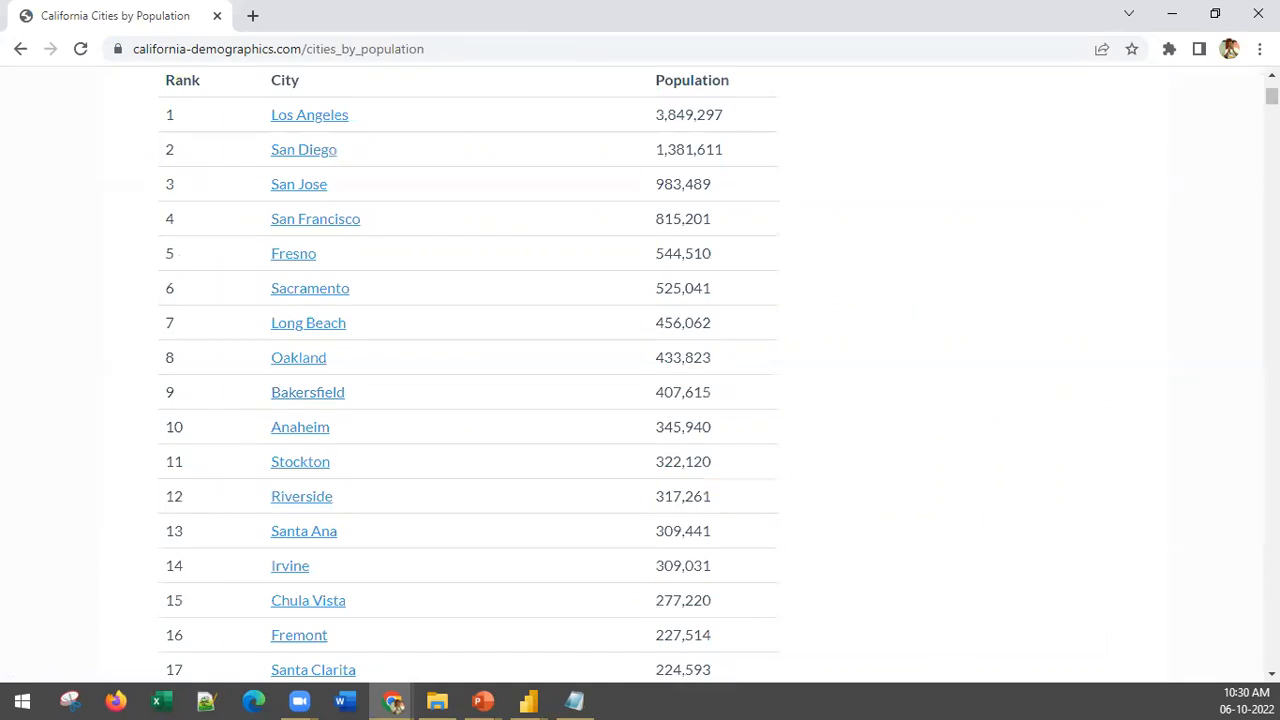
left_click(487, 47)
key("ctrl+c")
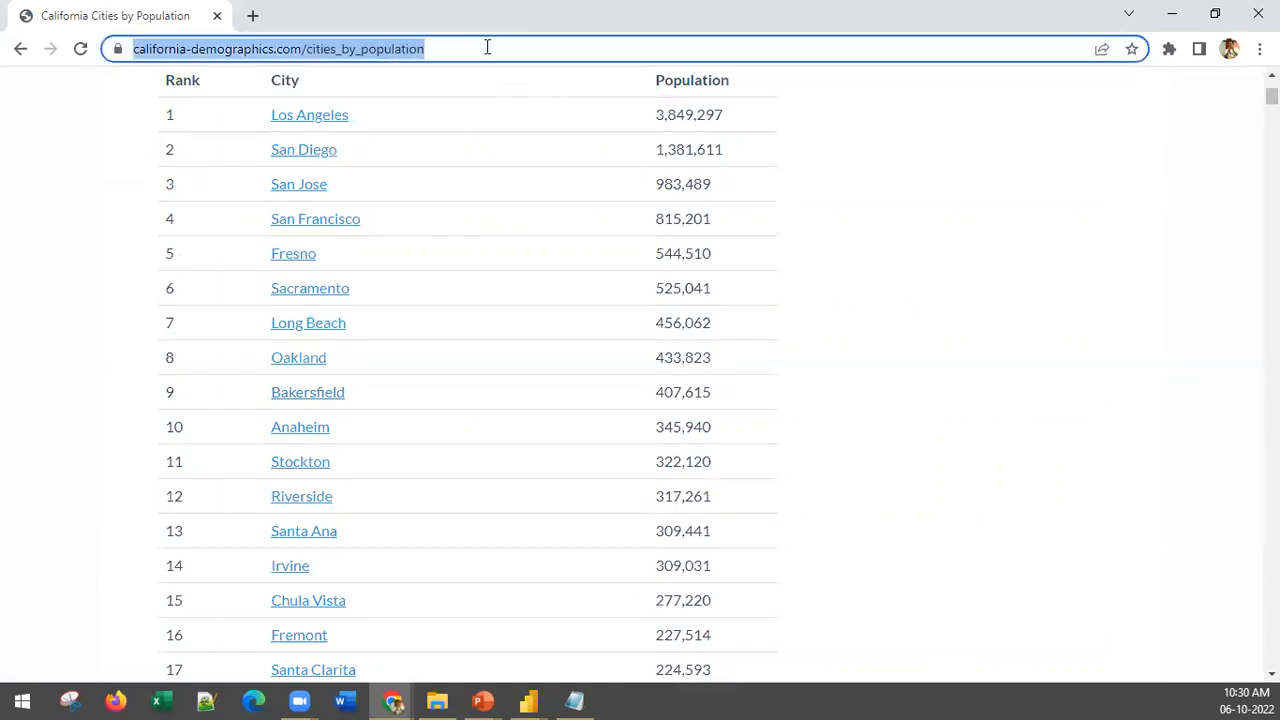
key("alt+Tab")
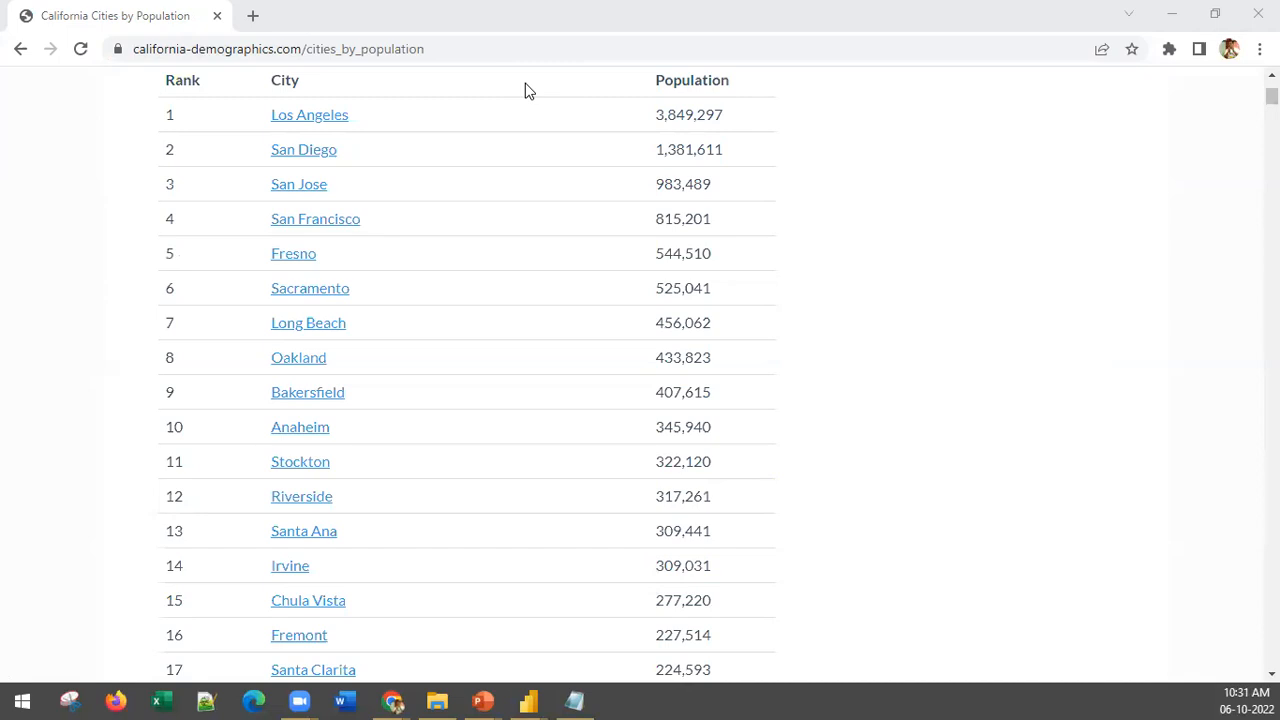
key("alt+Tab")
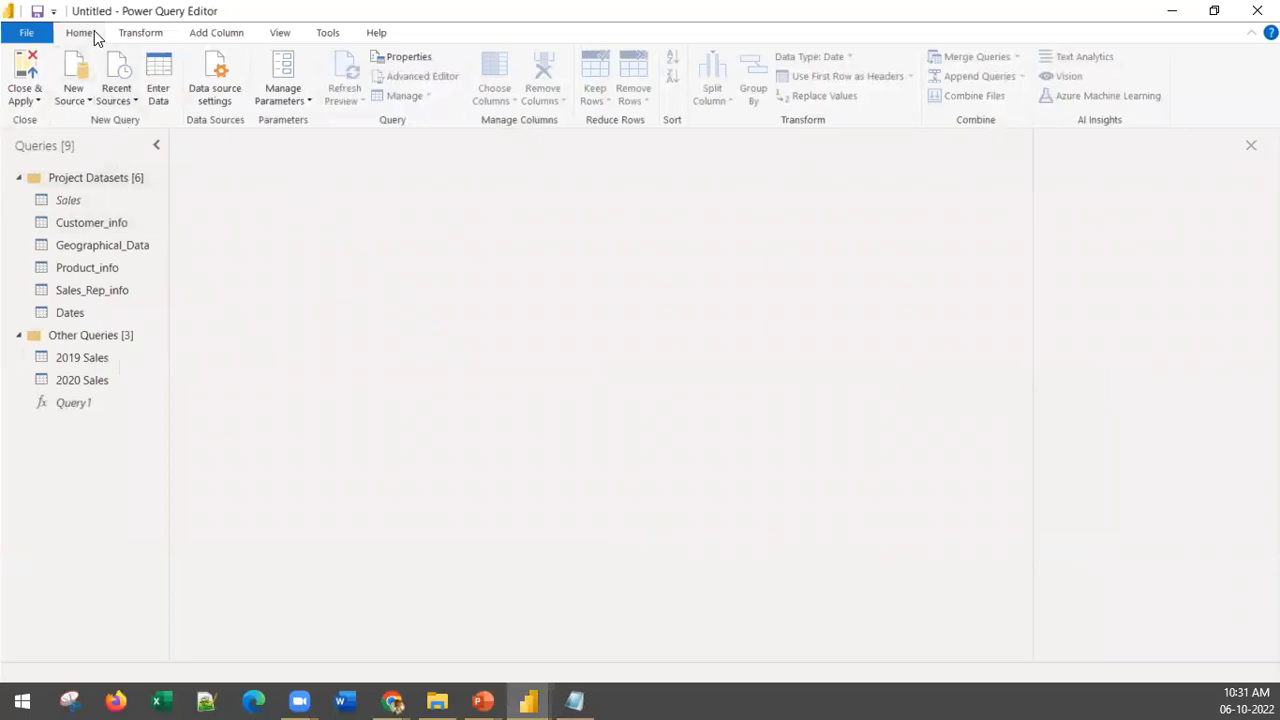
left_click(86, 97)
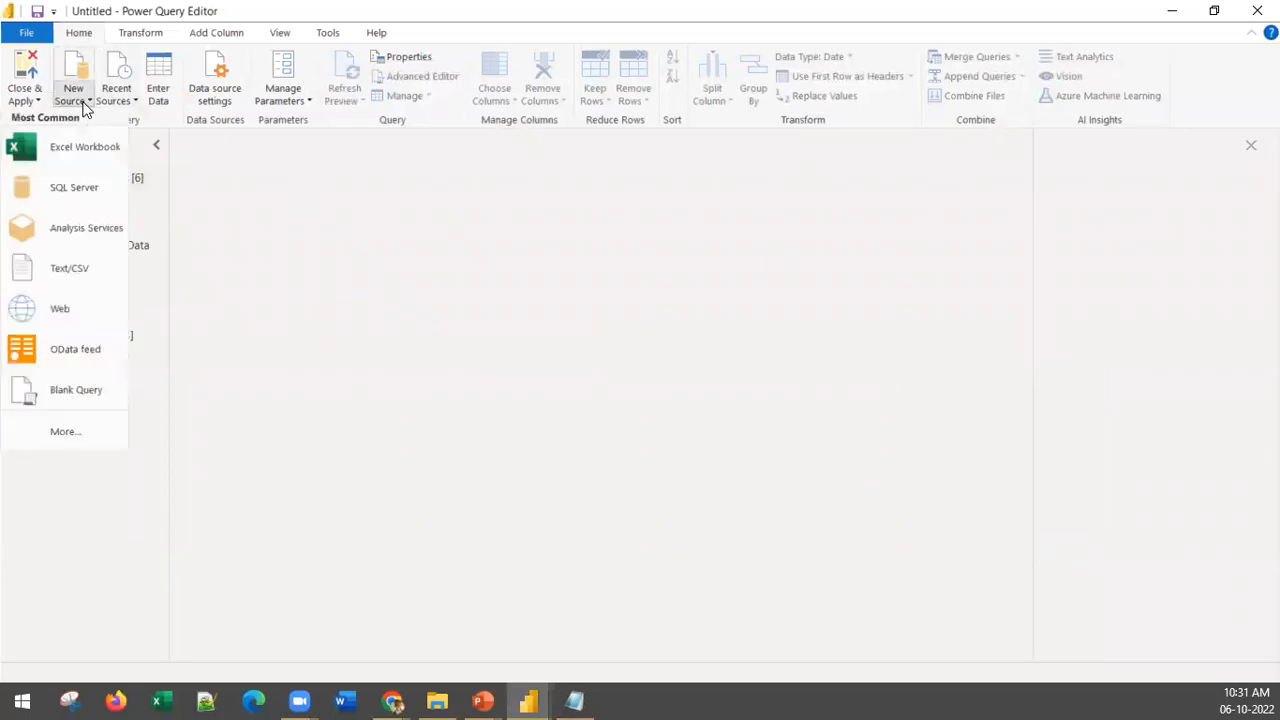
left_click(77, 295)
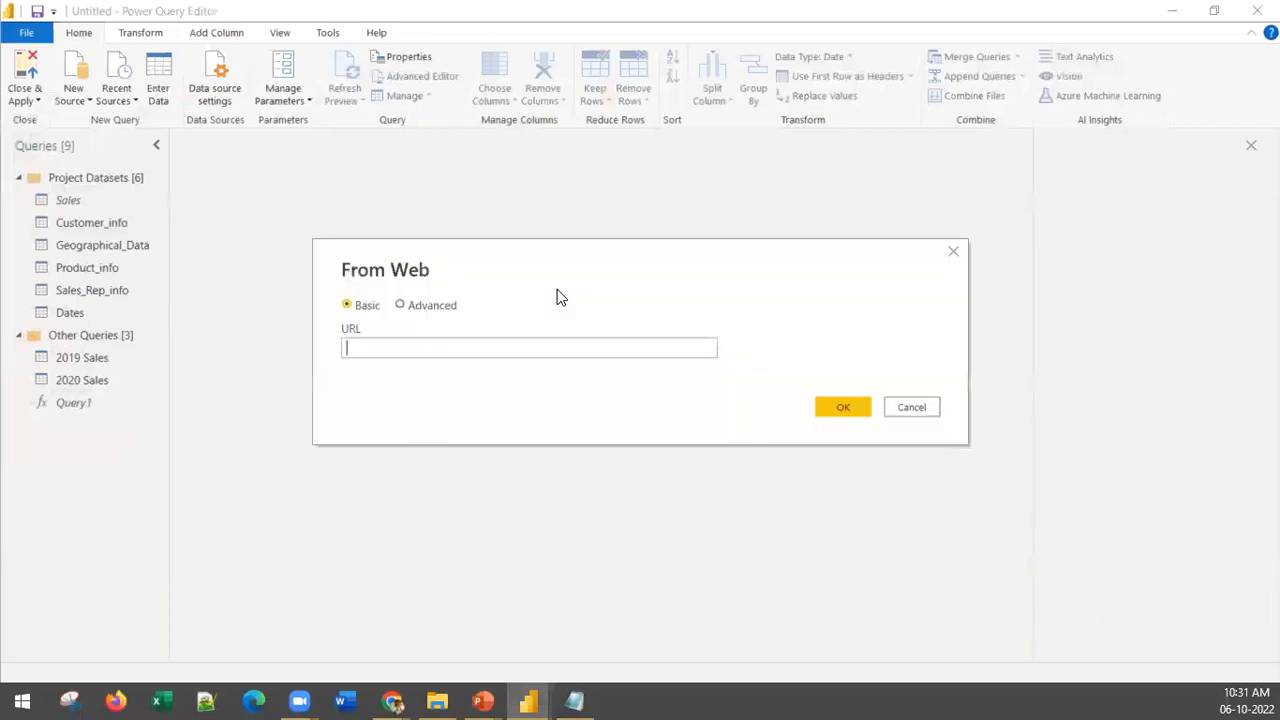
key("ctrl+v")
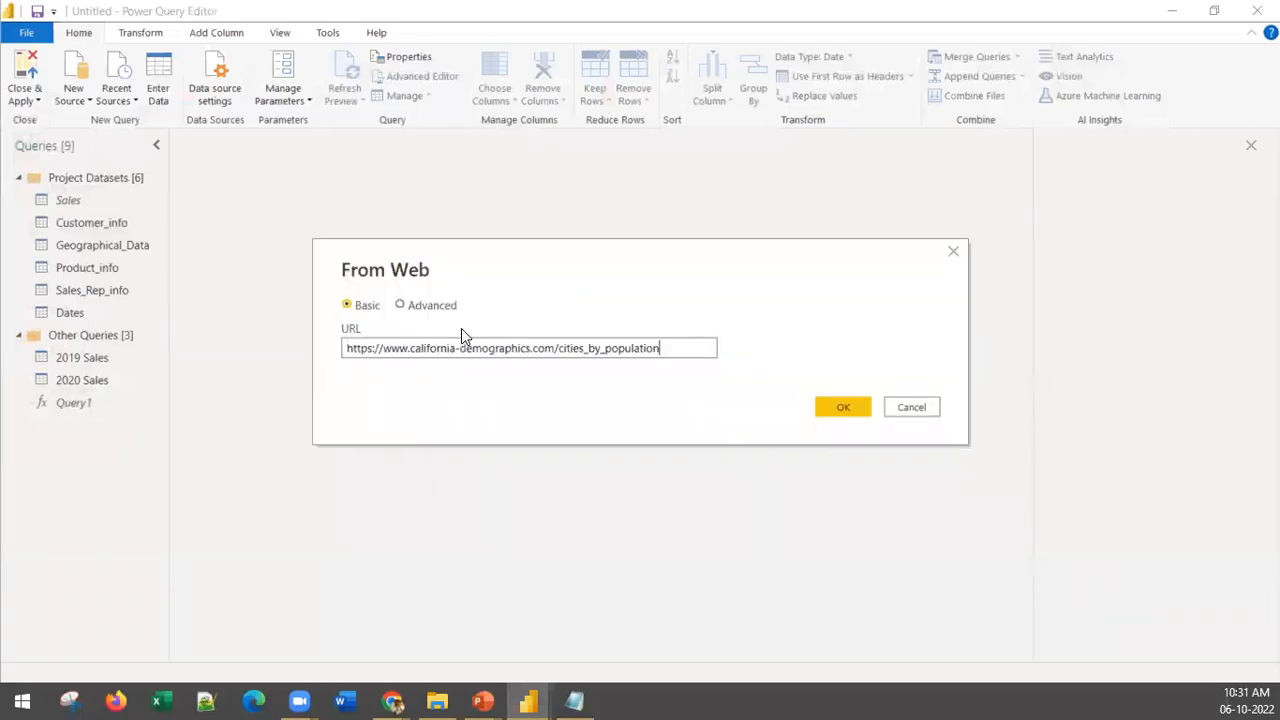
left_click(851, 407)
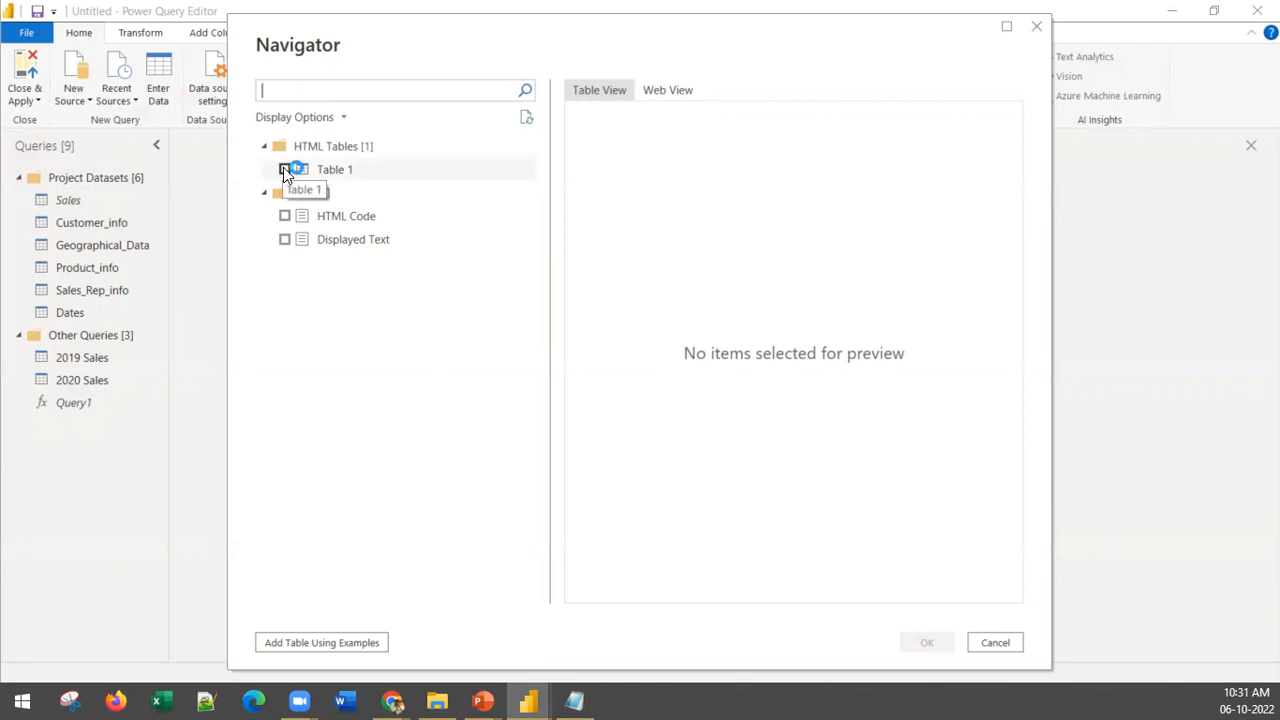
left_click(284, 169)
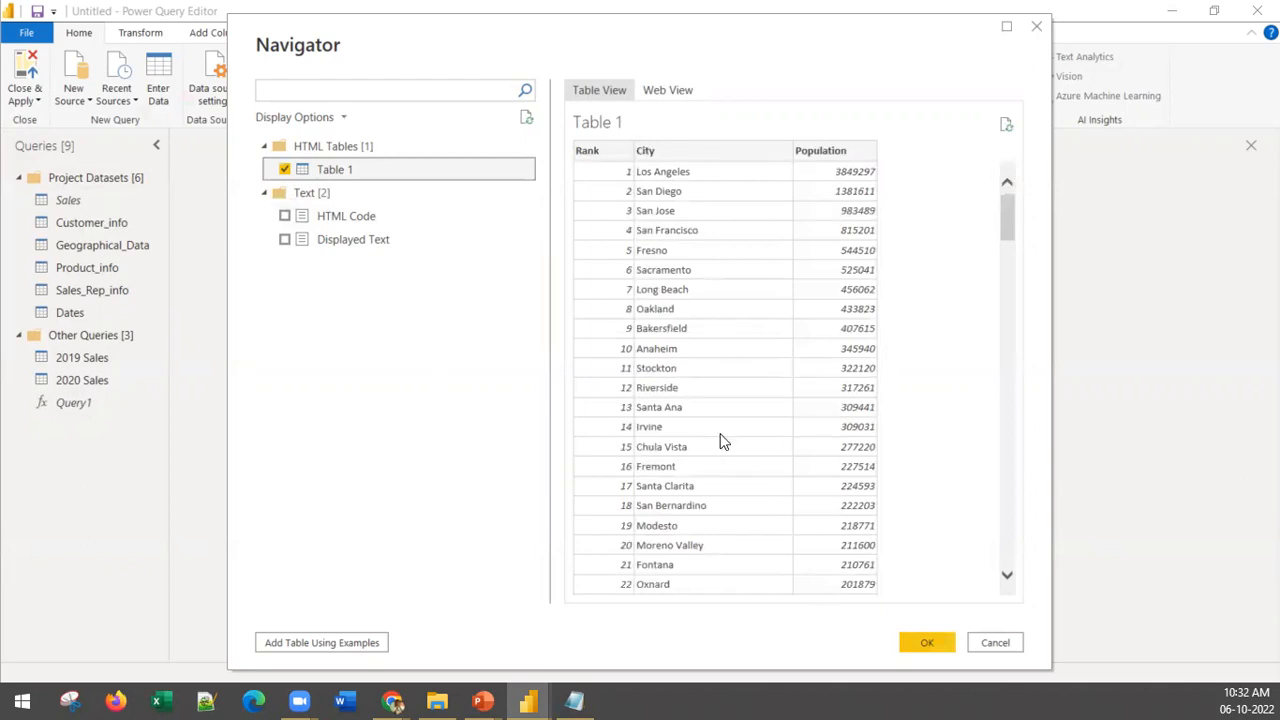
left_click(933, 645)
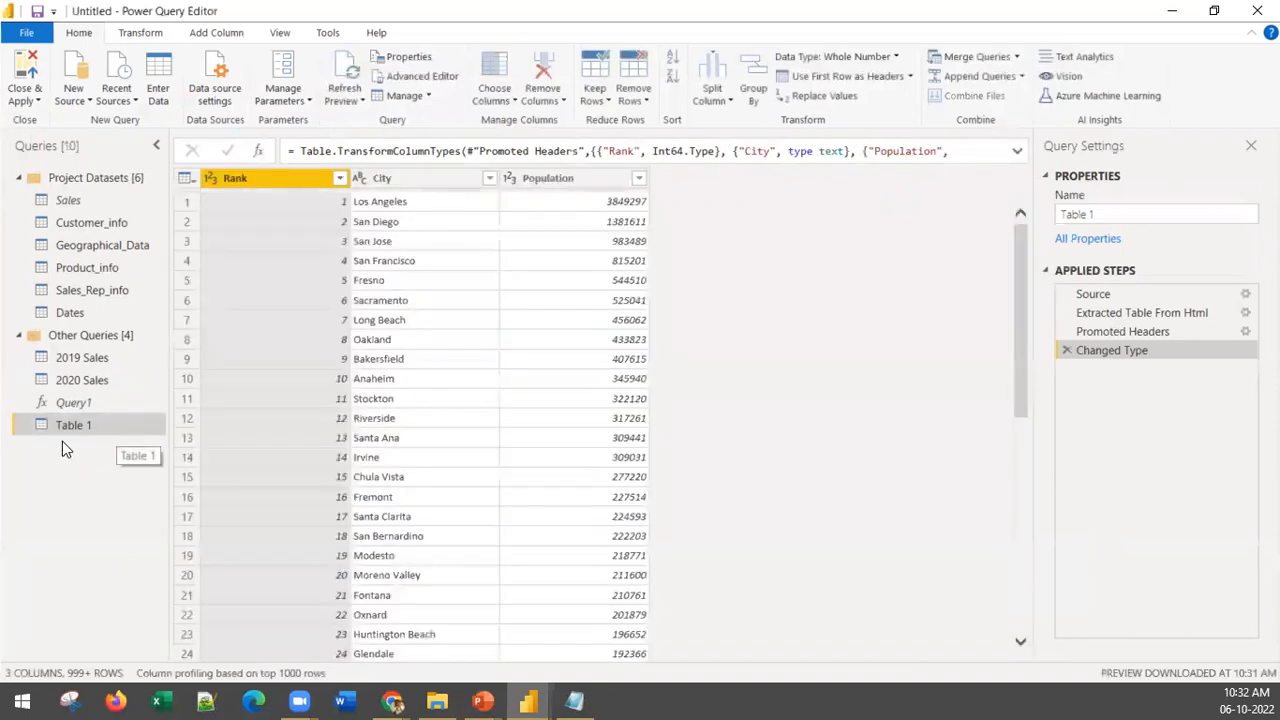
Step: Rename the imported Table 1 query as CA_Population and move it into the Project Datasets group
right_click(60, 429)
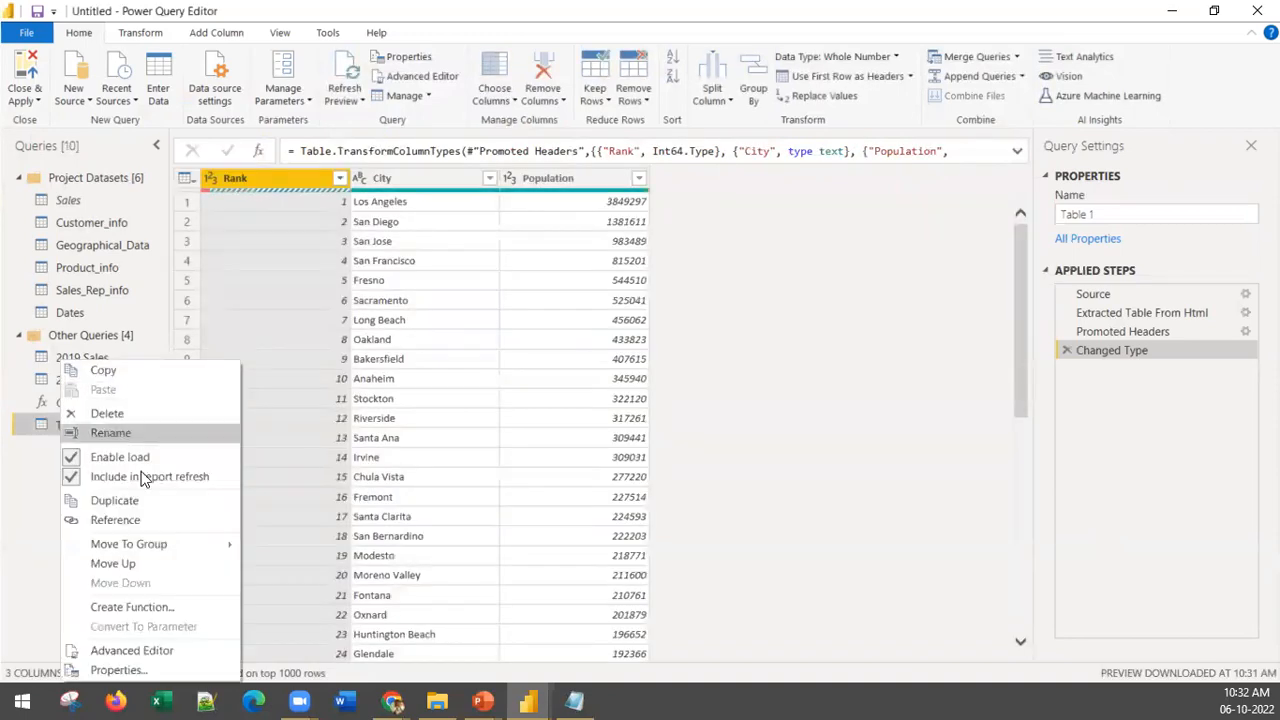
left_click(131, 433)
type("CA_Population")
key("Return")
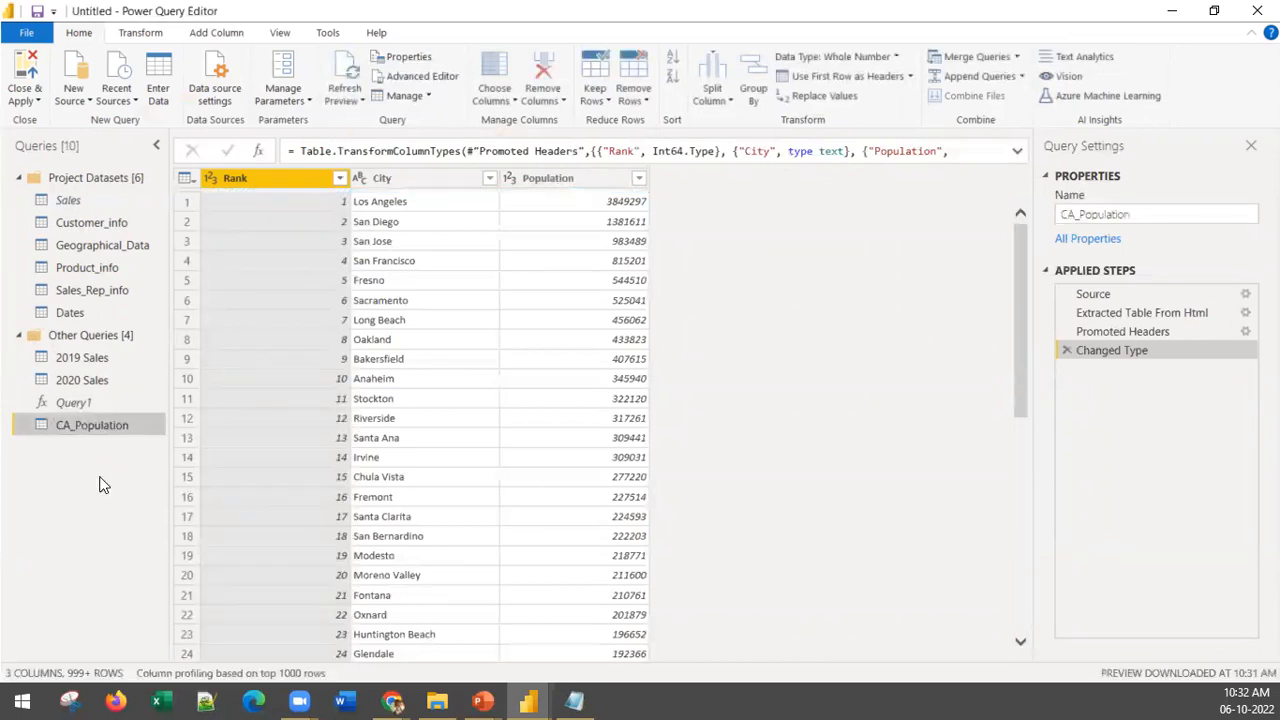
left_click_drag(72, 430, 84, 333)
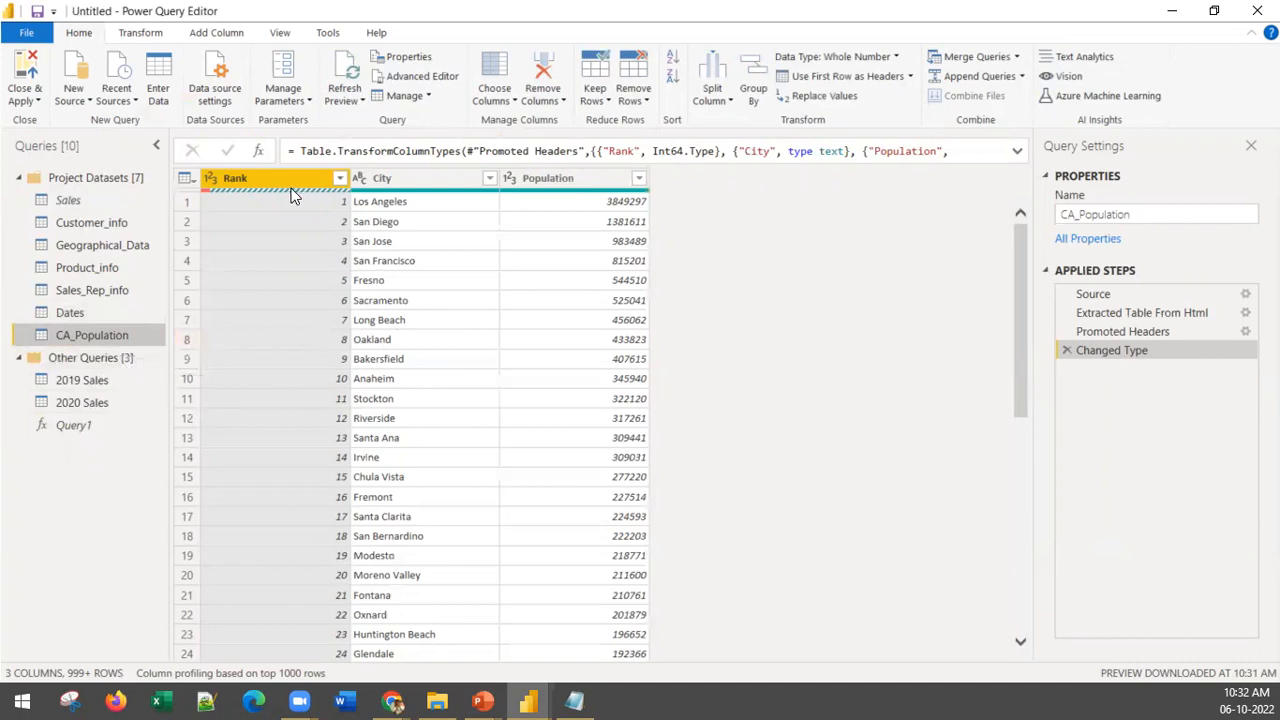
Step: Check the Rank column of CA_Population for error cells and remove the rows with errors in that column
mouse_move(291, 193)
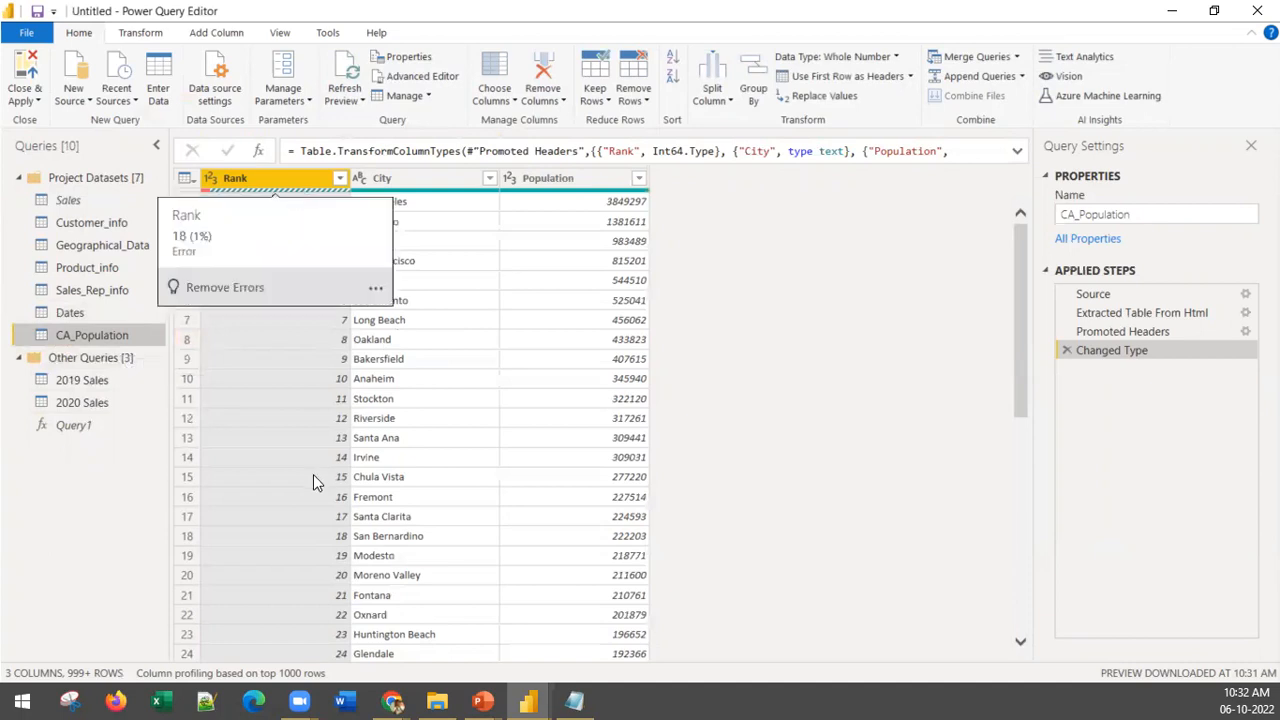
scroll(311, 482, "down", 20)
scroll(311, 482, "down", 10)
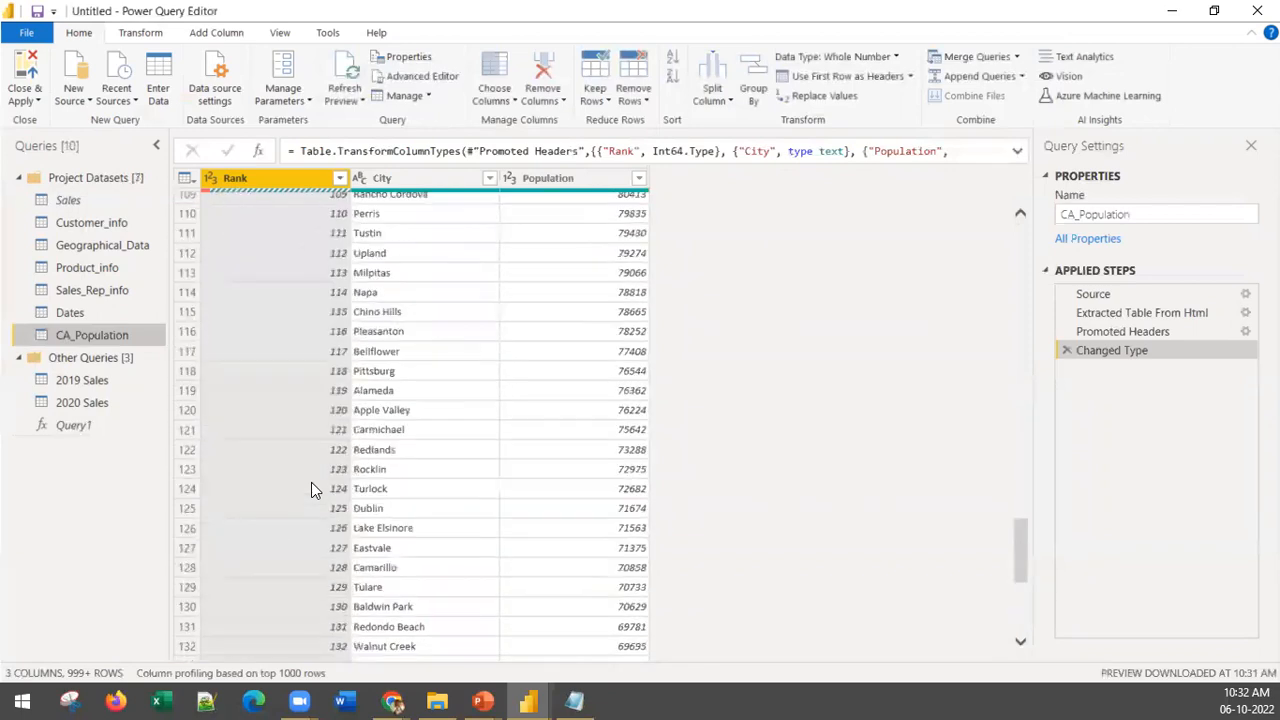
scroll(287, 407, "up", 20)
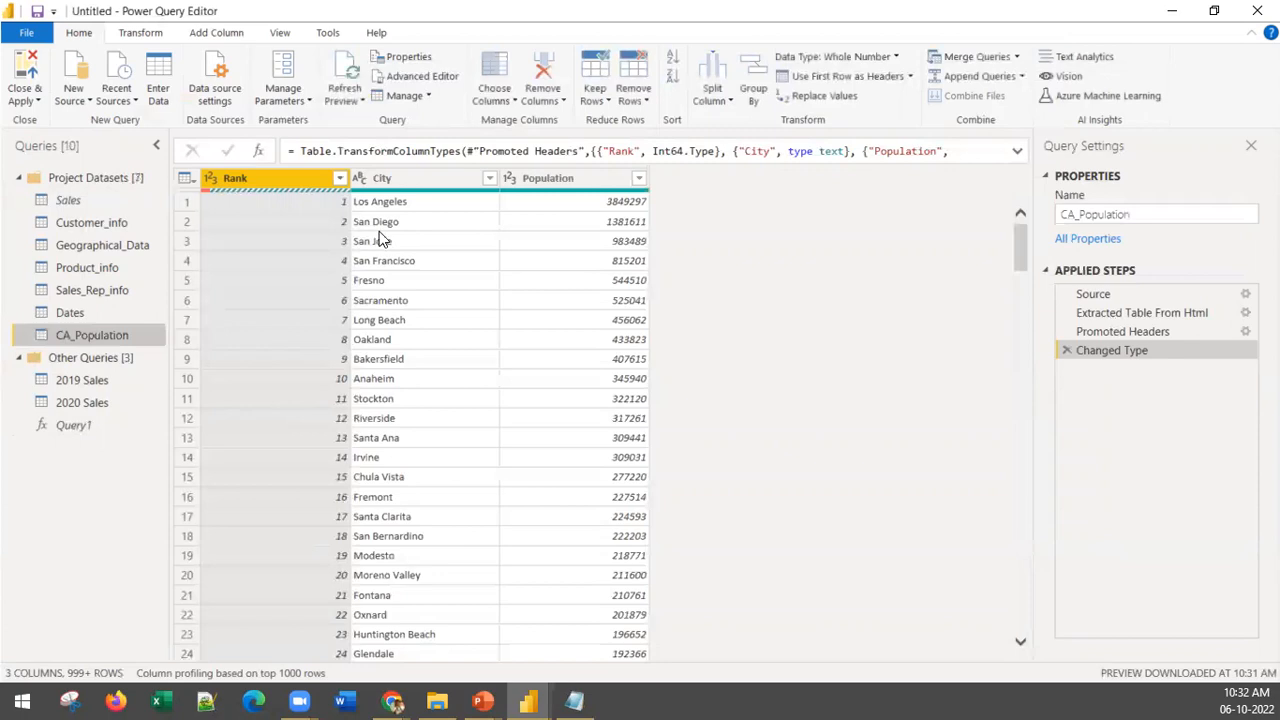
scroll(300, 440, "down", 20)
scroll(292, 467, "down", 20)
scroll(292, 467, "down", 20)
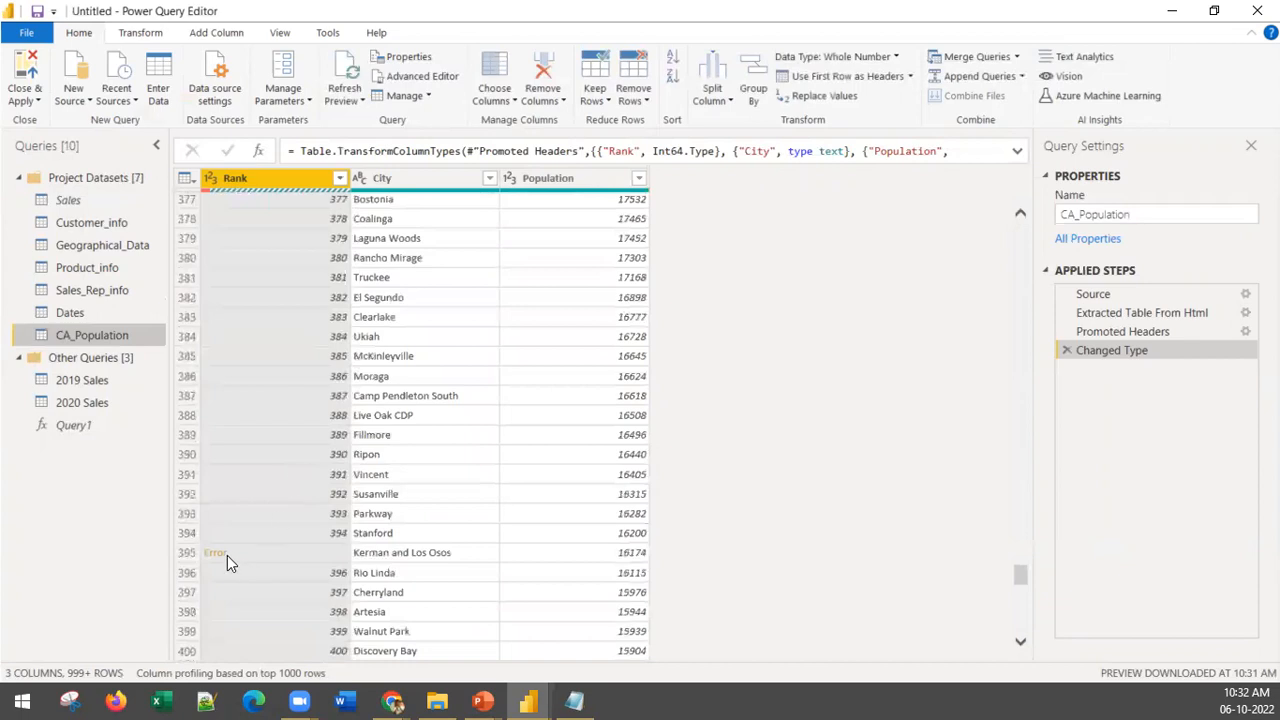
scroll(206, 563, "down", 14)
scroll(212, 549, "up", 19)
scroll(212, 549, "up", 20)
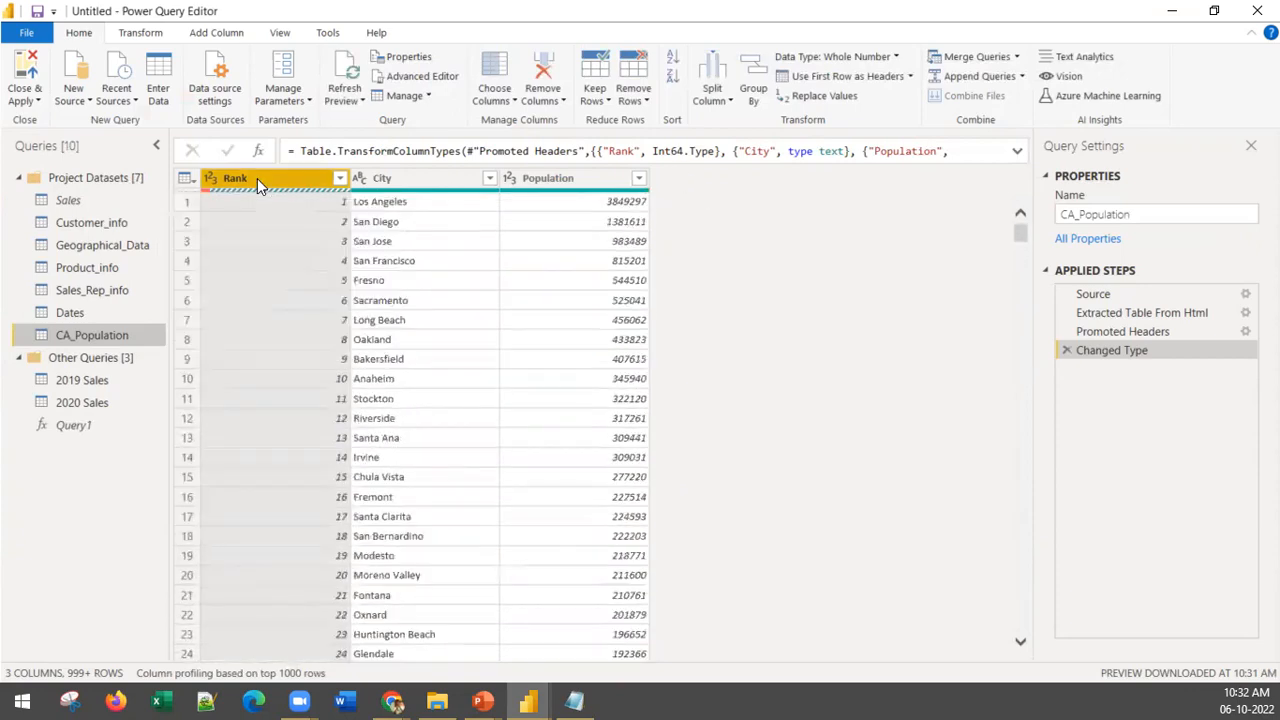
left_click(640, 104)
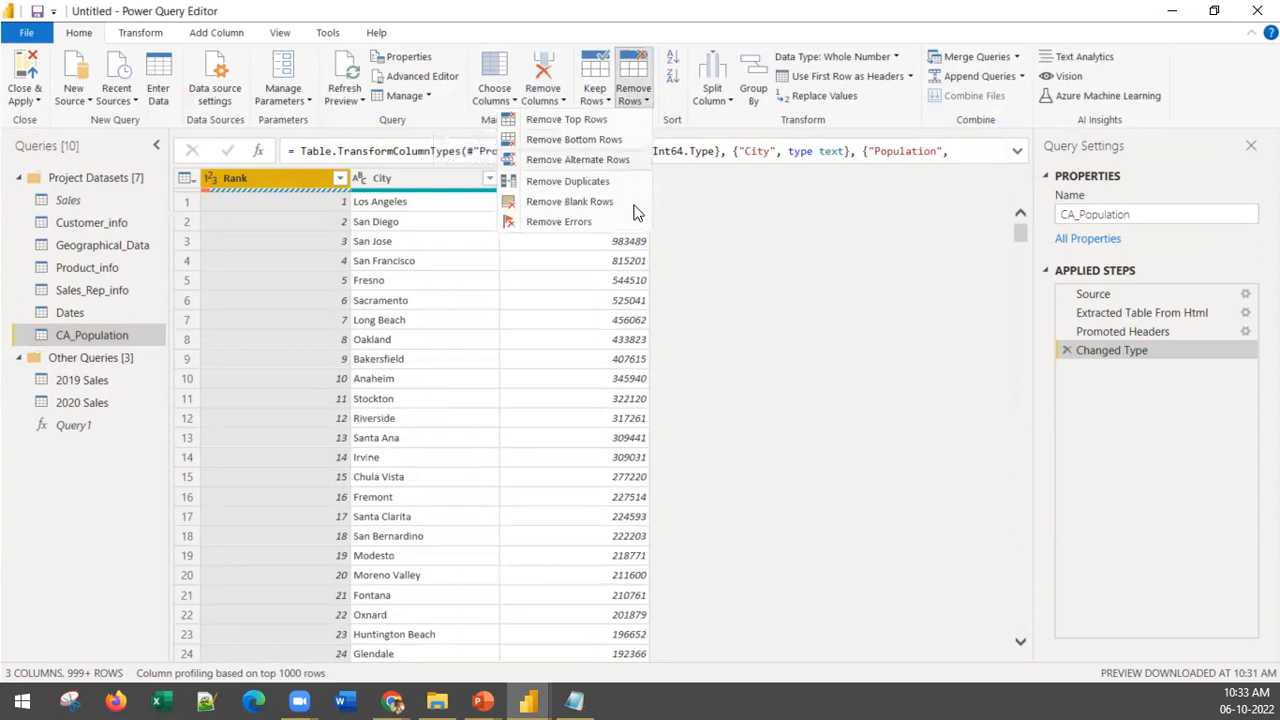
left_click(560, 221)
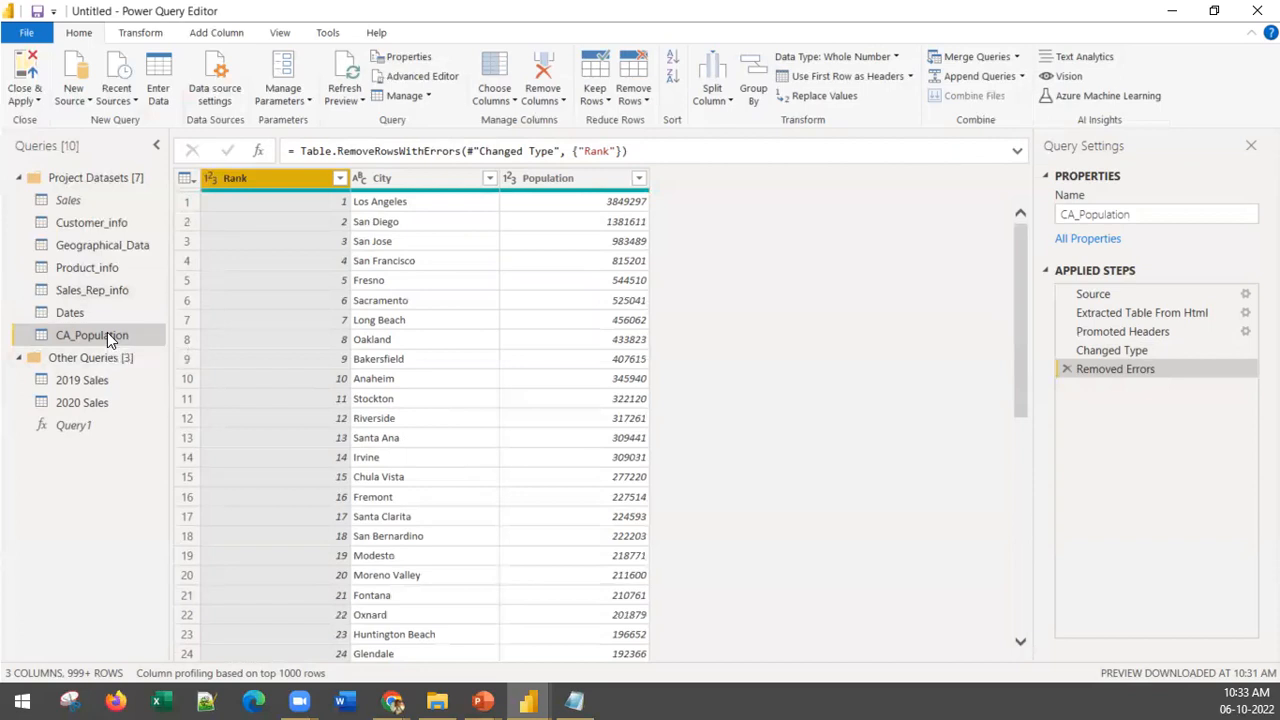
Step: Open the Geographical_Data query and examine its columns and the city names in the Name column
left_click(115, 247)
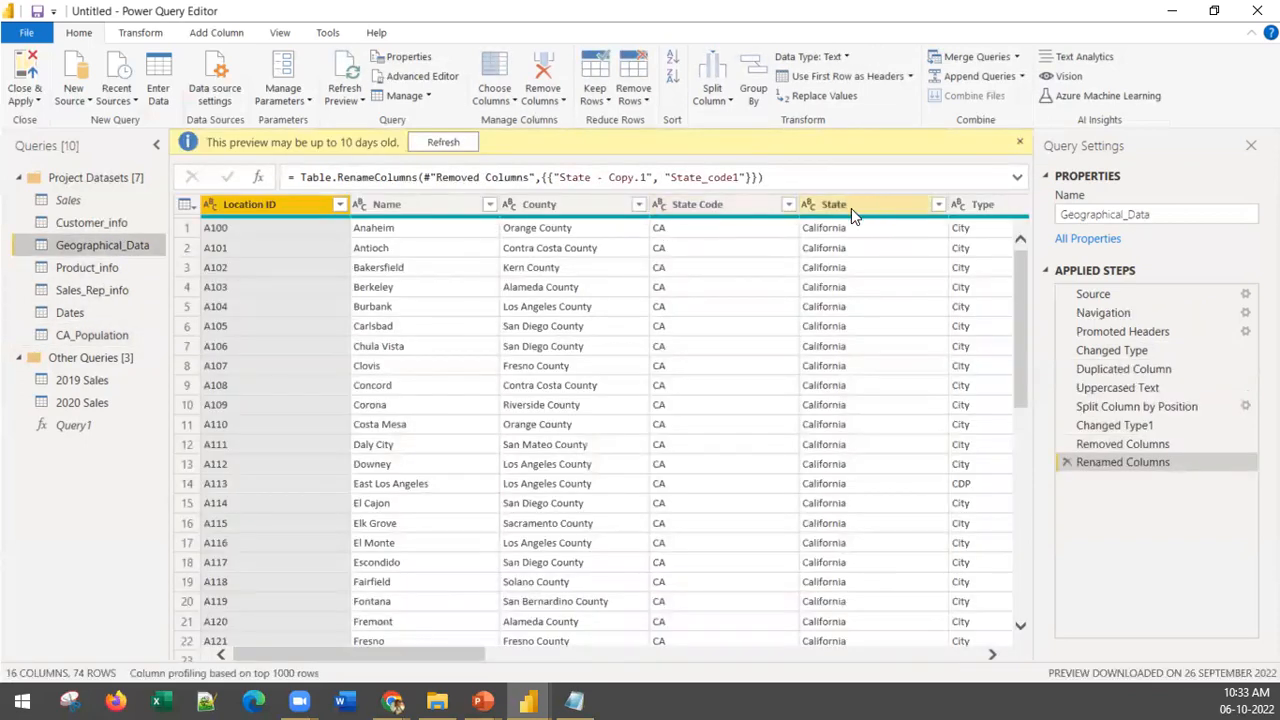
mouse_move(407, 657)
left_mouse_down()
mouse_move(456, 658)
mouse_move(383, 659)
left_mouse_up()
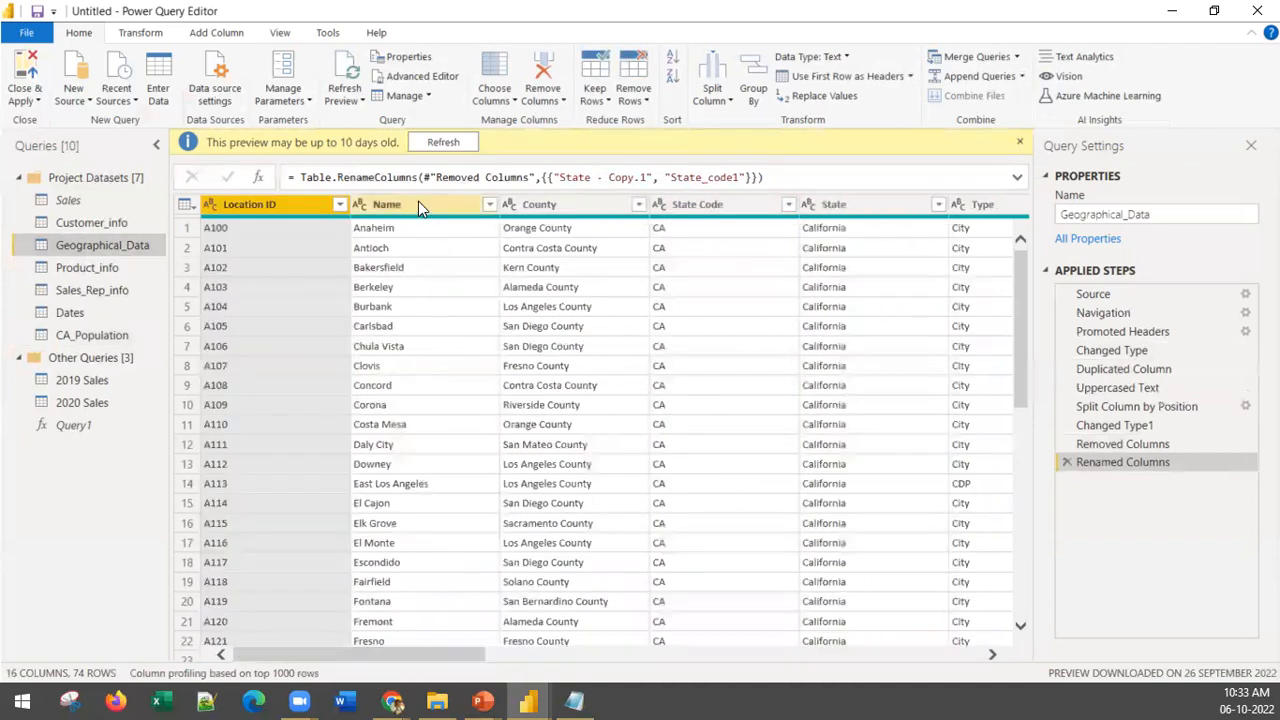
left_click_drag(418, 647, 922, 672)
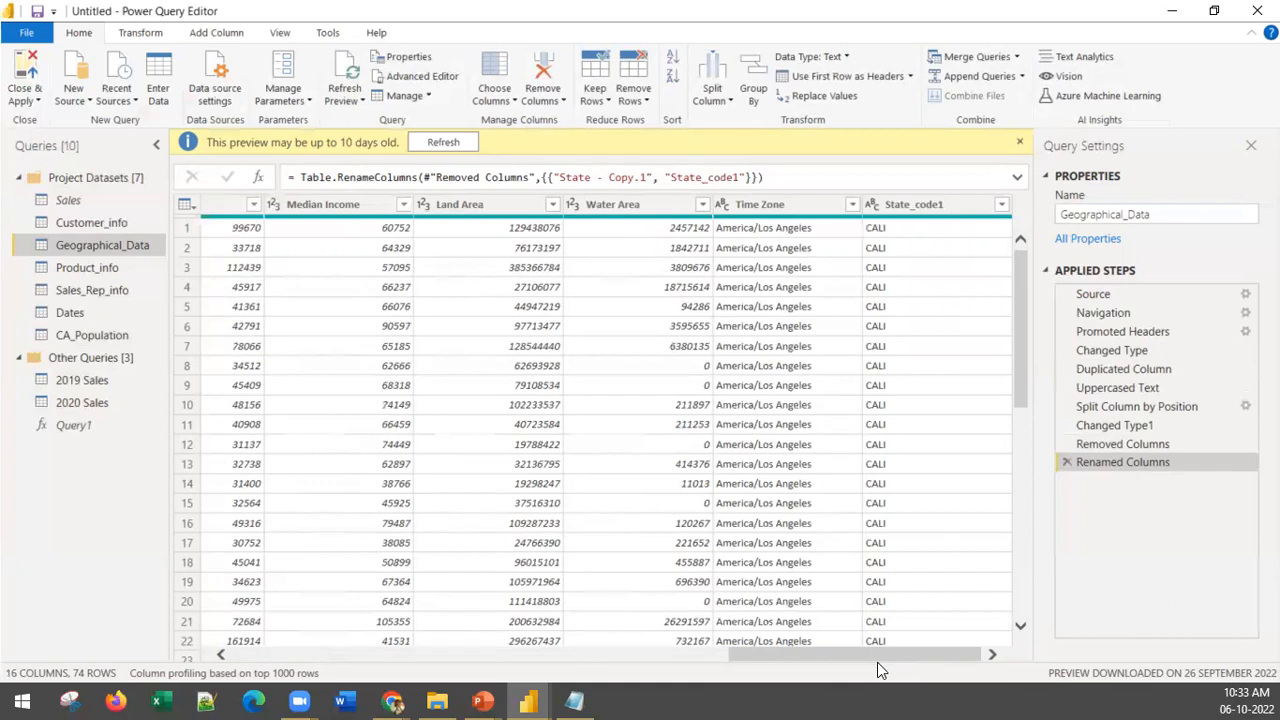
left_click_drag(877, 664, 252, 662)
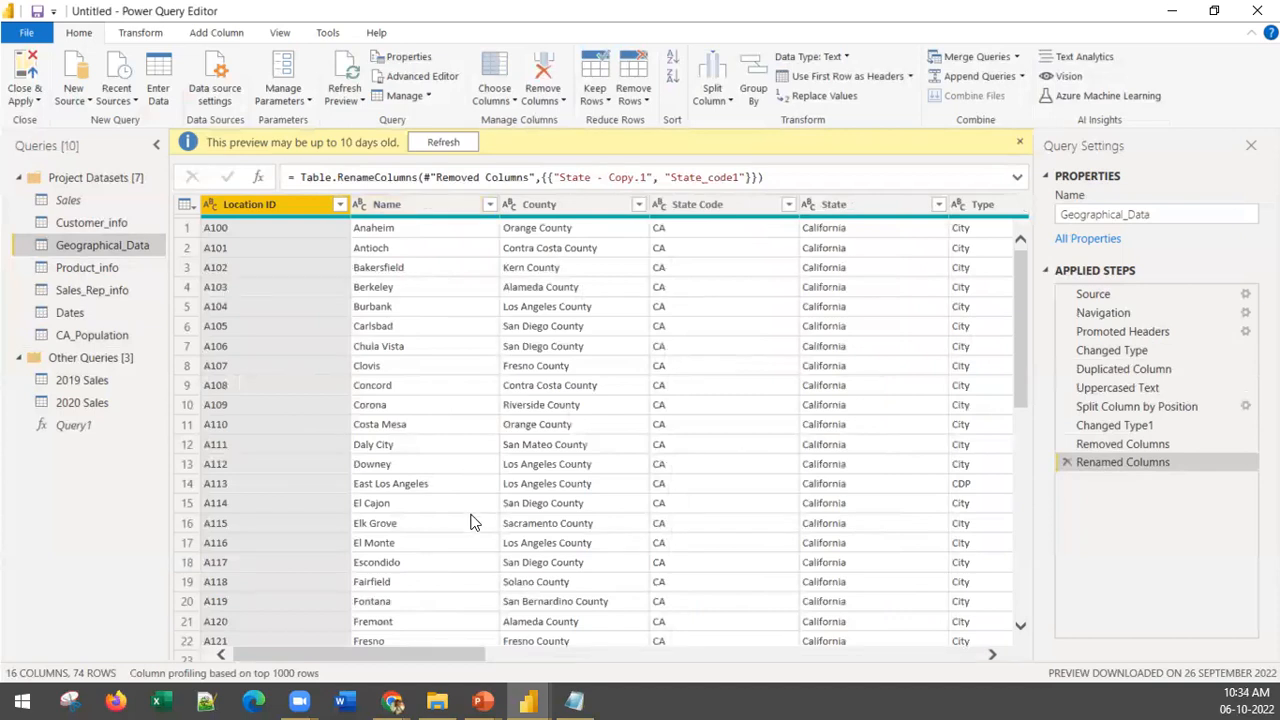
scroll(463, 526, "down", 15)
scroll(463, 526, "down", 2)
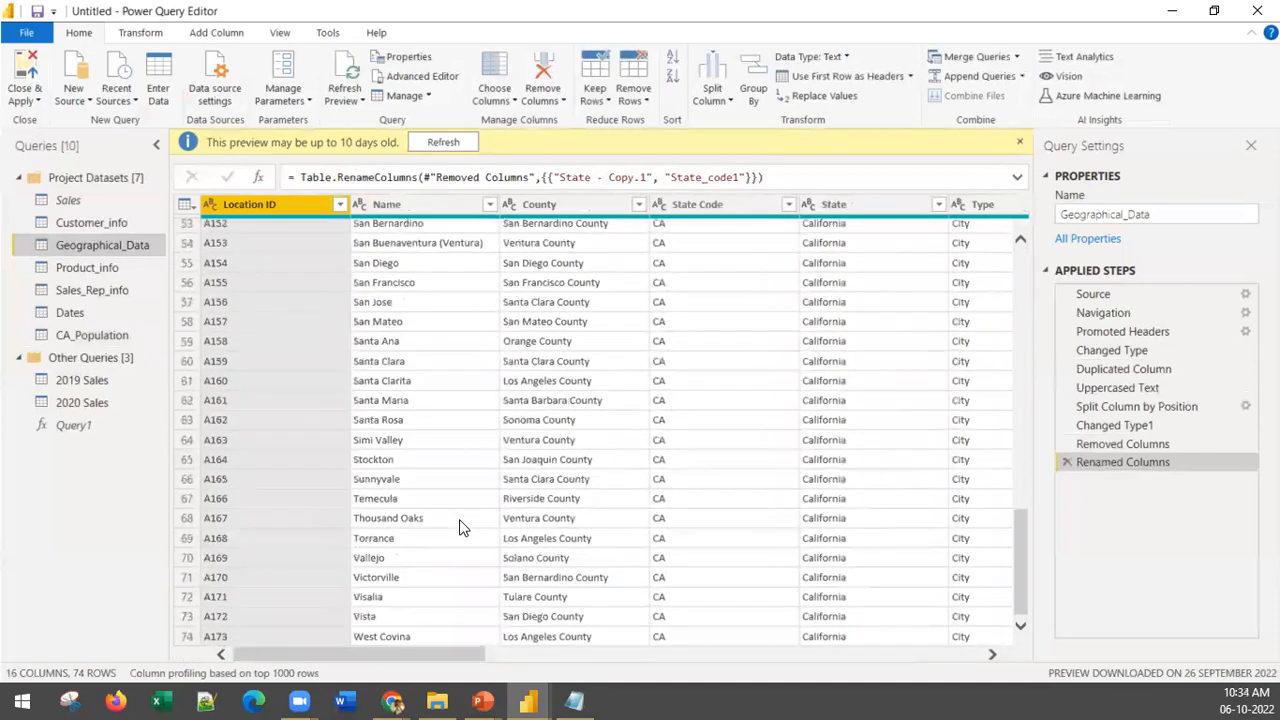
scroll(410, 350, "up", 17)
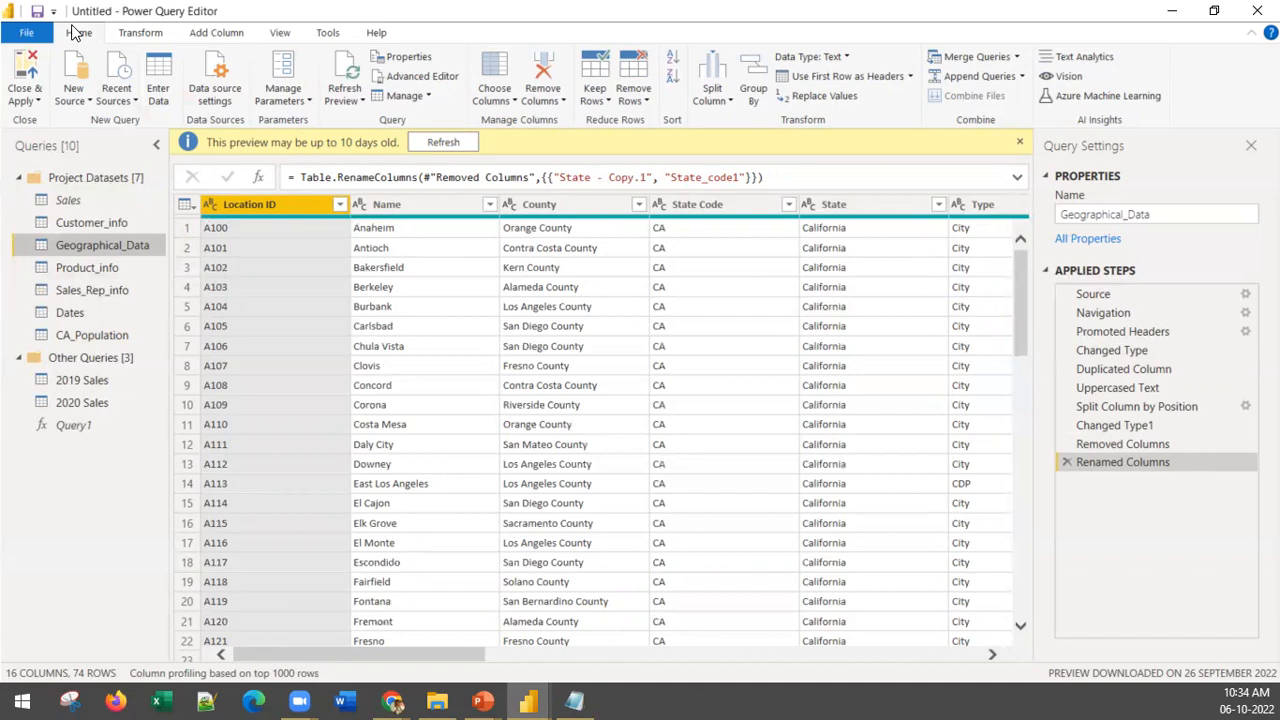
Step: Merge CA_Population into Geographical_Data with a Left Outer join matching Name to City, ignoring privacy level checks for this file
left_click(949, 60)
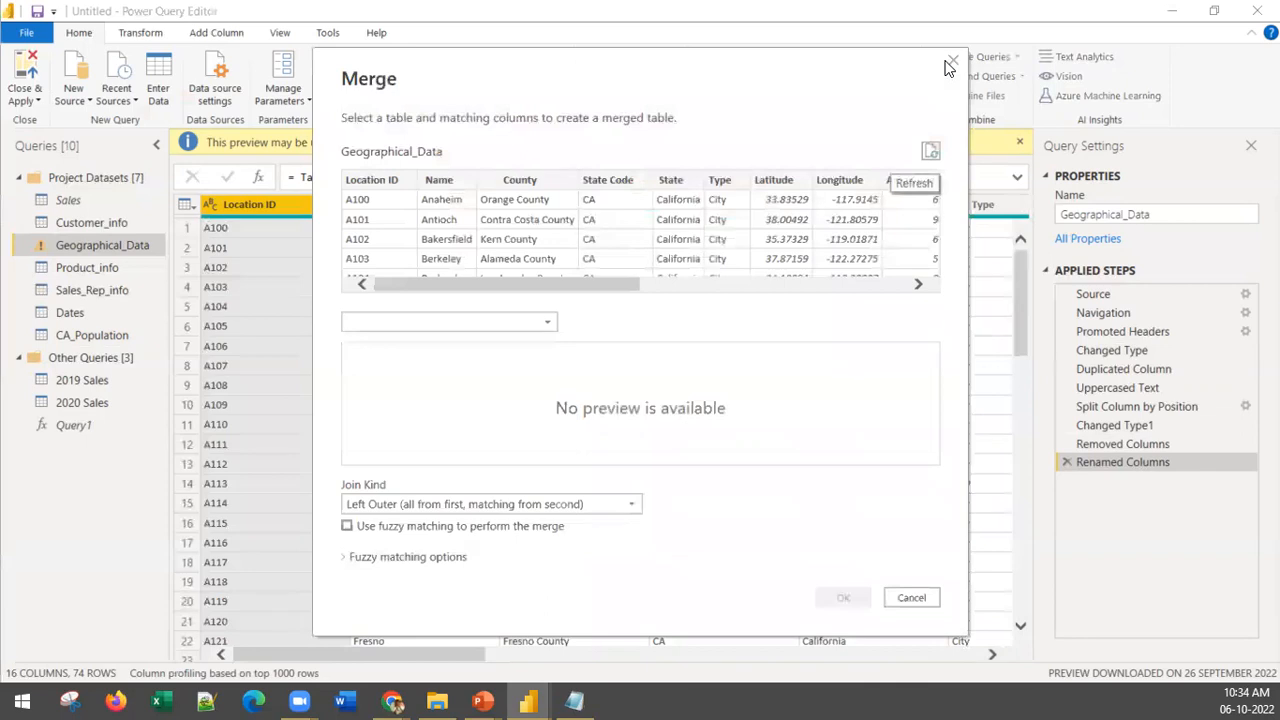
left_click(433, 330)
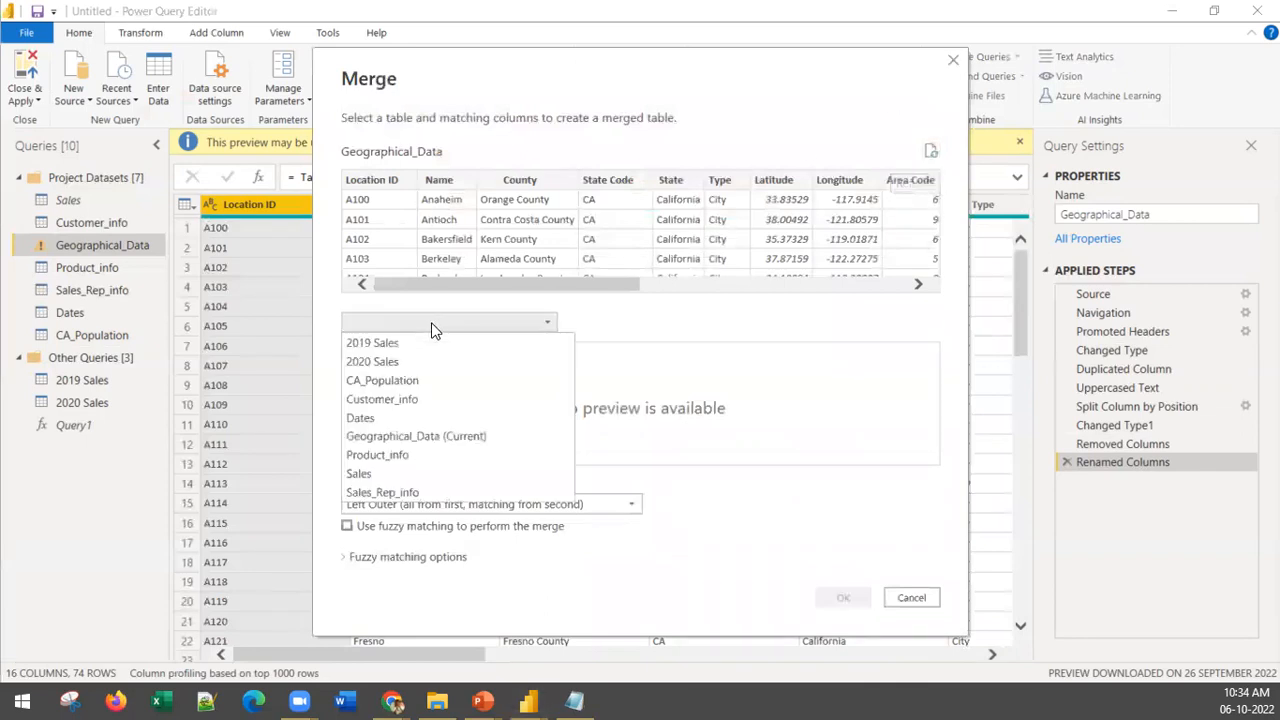
left_click(447, 382)
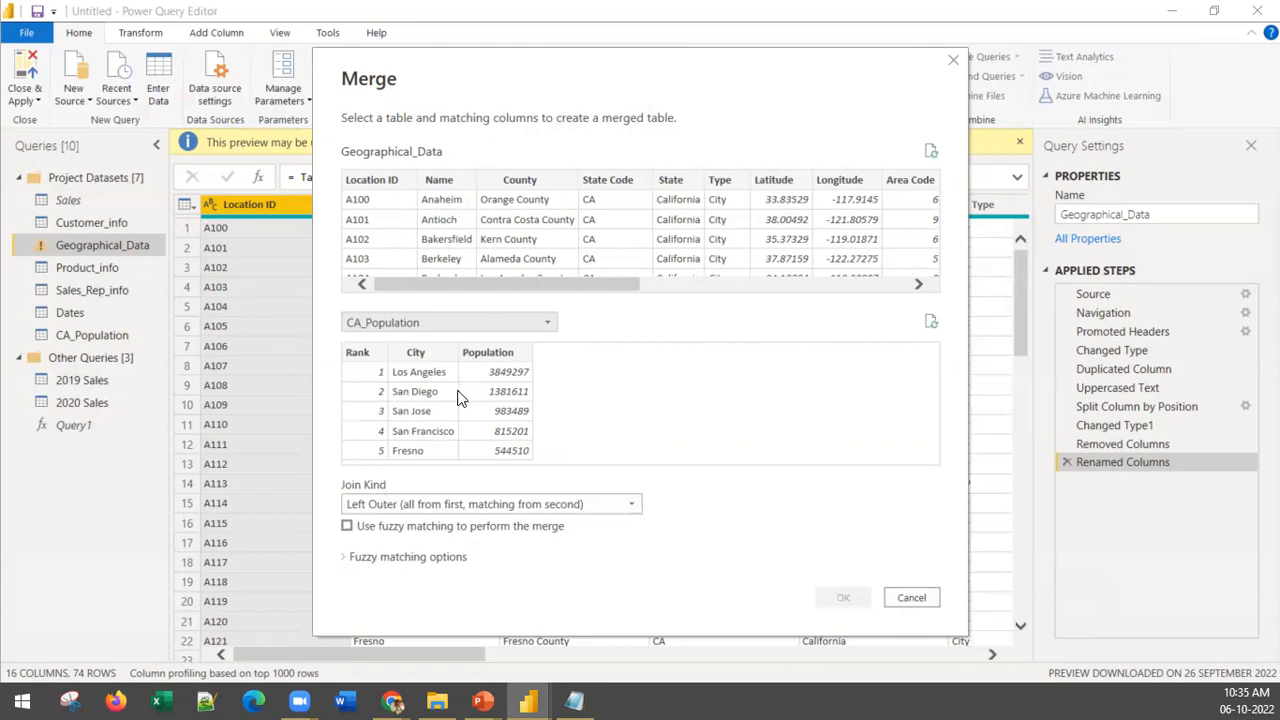
left_click(448, 178)
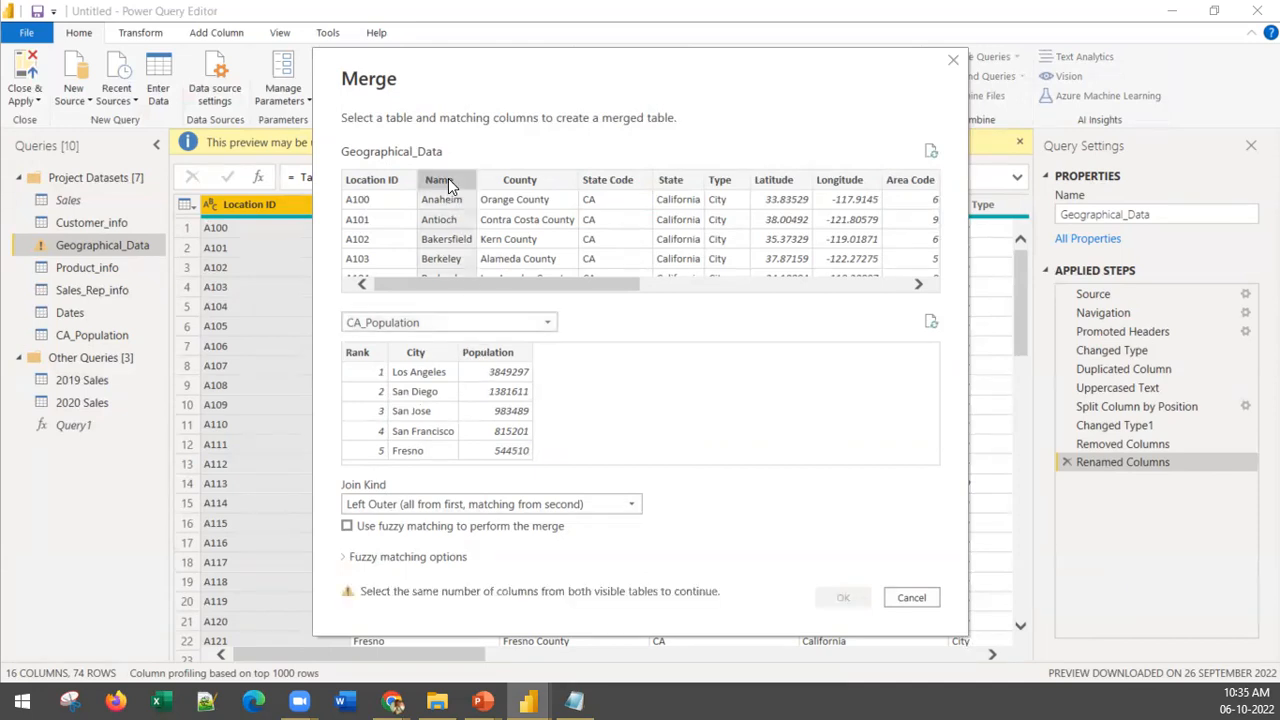
left_click(424, 356)
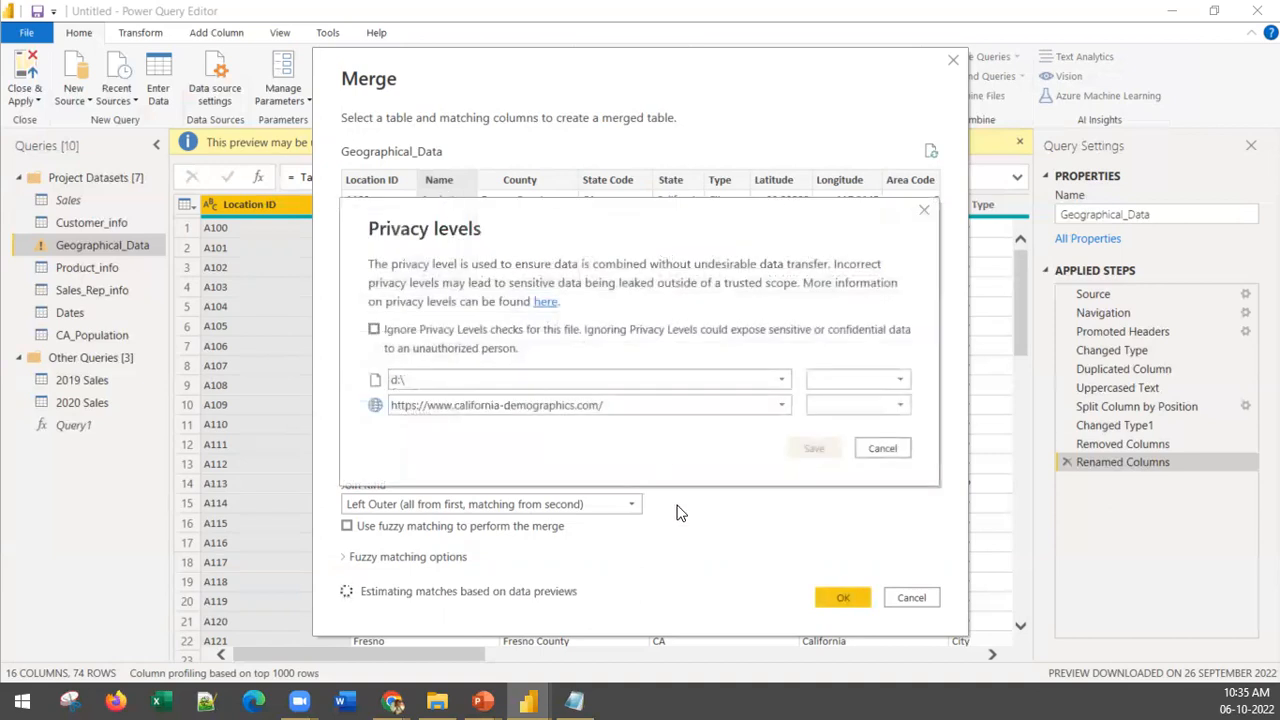
left_click(374, 331)
left_click(814, 448)
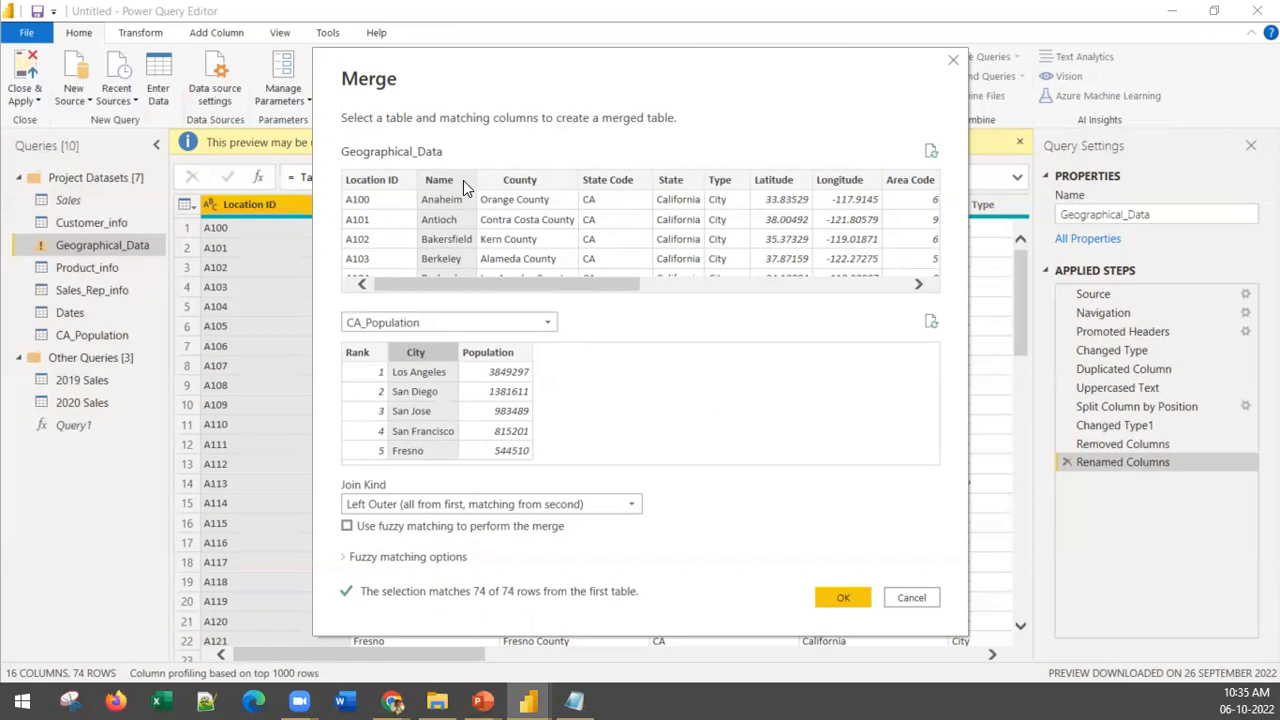
left_click(843, 598)
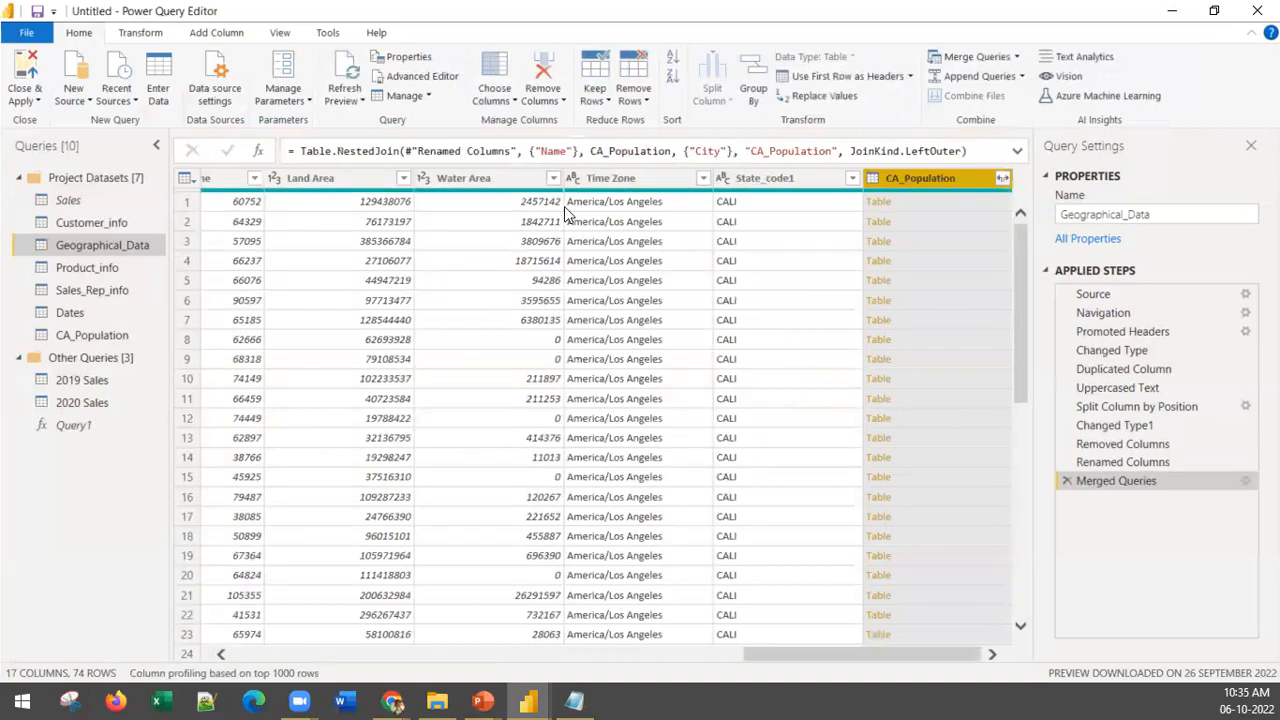
Step: Review the merged Geographical_Data columns and drill into the nested CA_Population table of the first row, Anaheim
left_click_drag(800, 657, 250, 655)
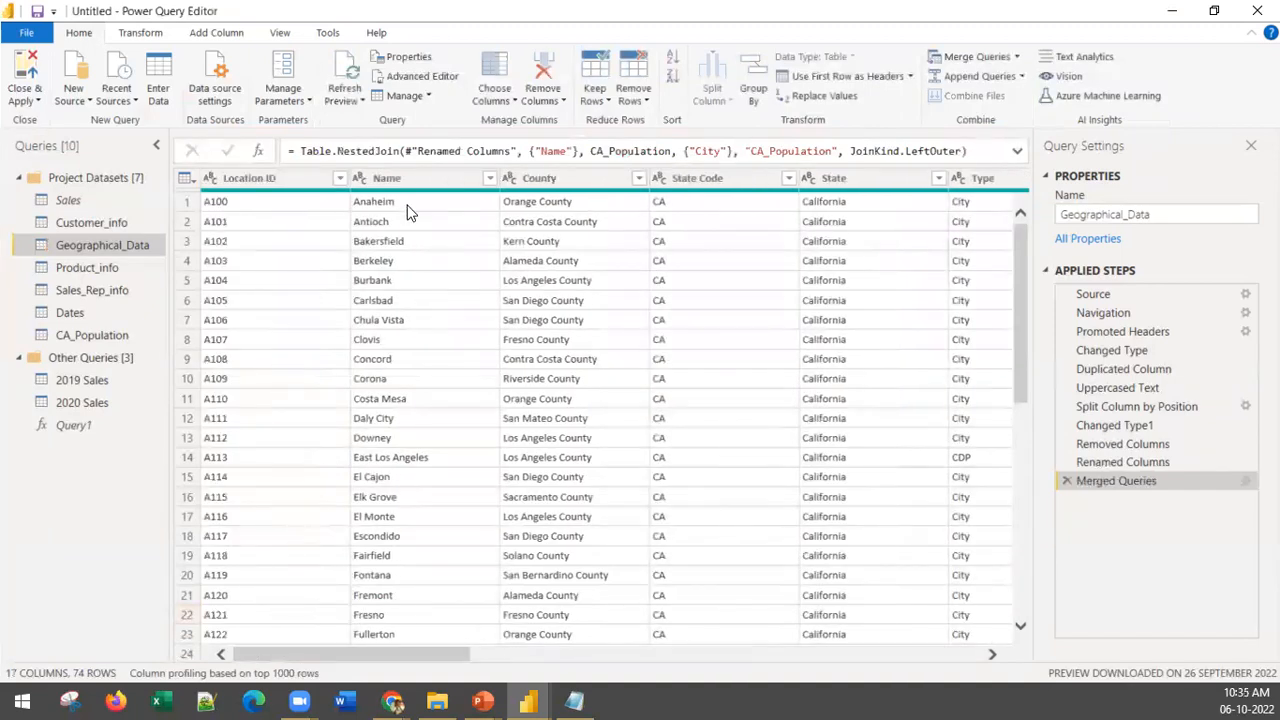
left_click_drag(368, 656, 982, 635)
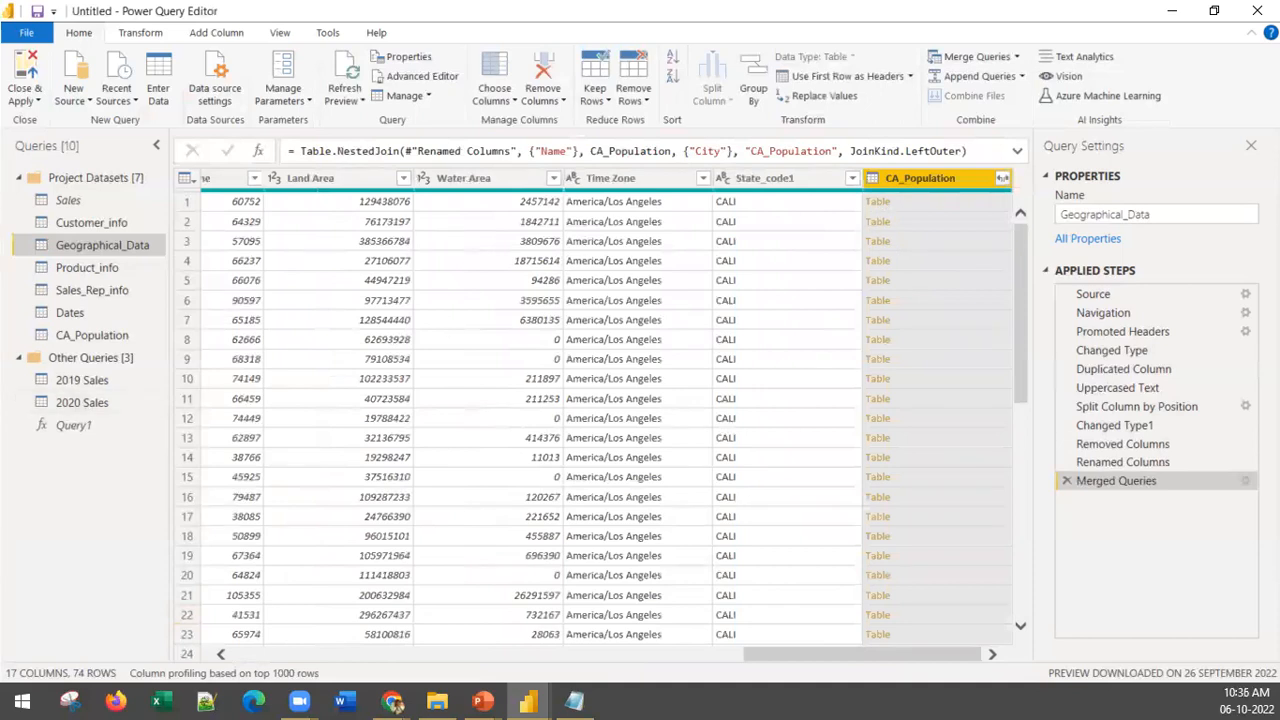
left_click(877, 201)
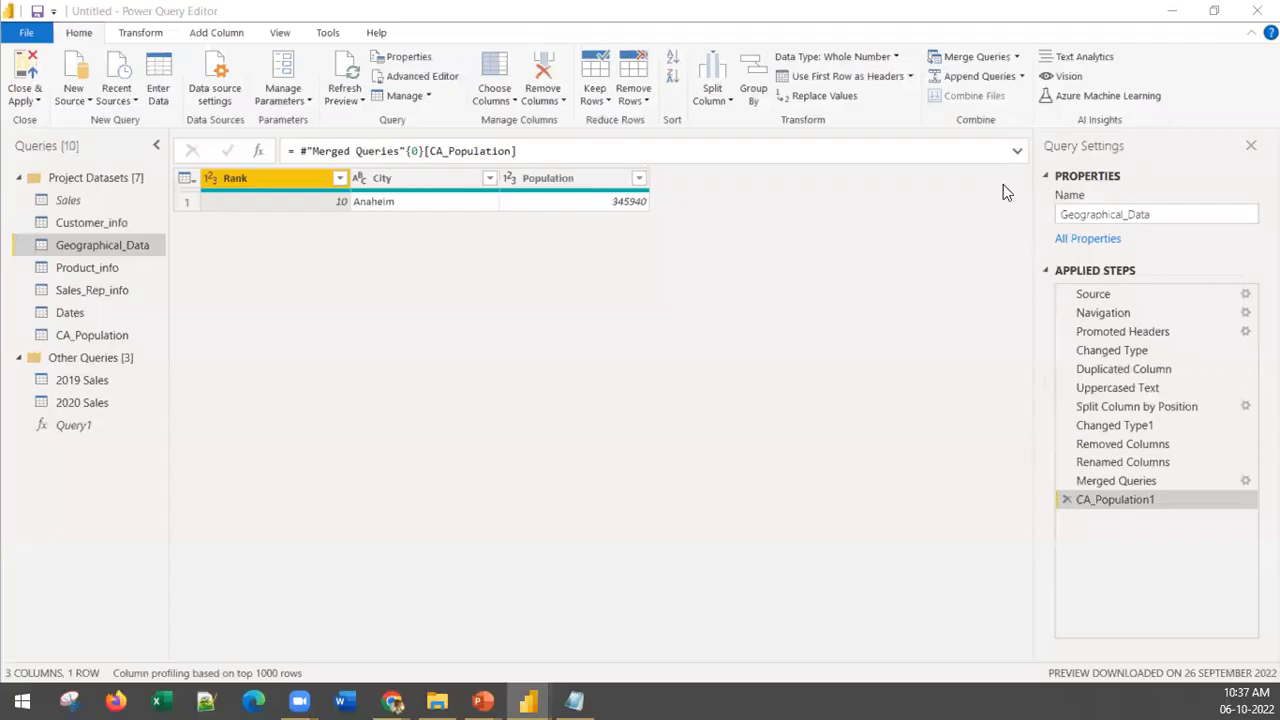
Step: Remove the drill-down step from Geographical_Data and expand the CA_Population column to Population only, using the original column name as prefix
left_click(1067, 500)
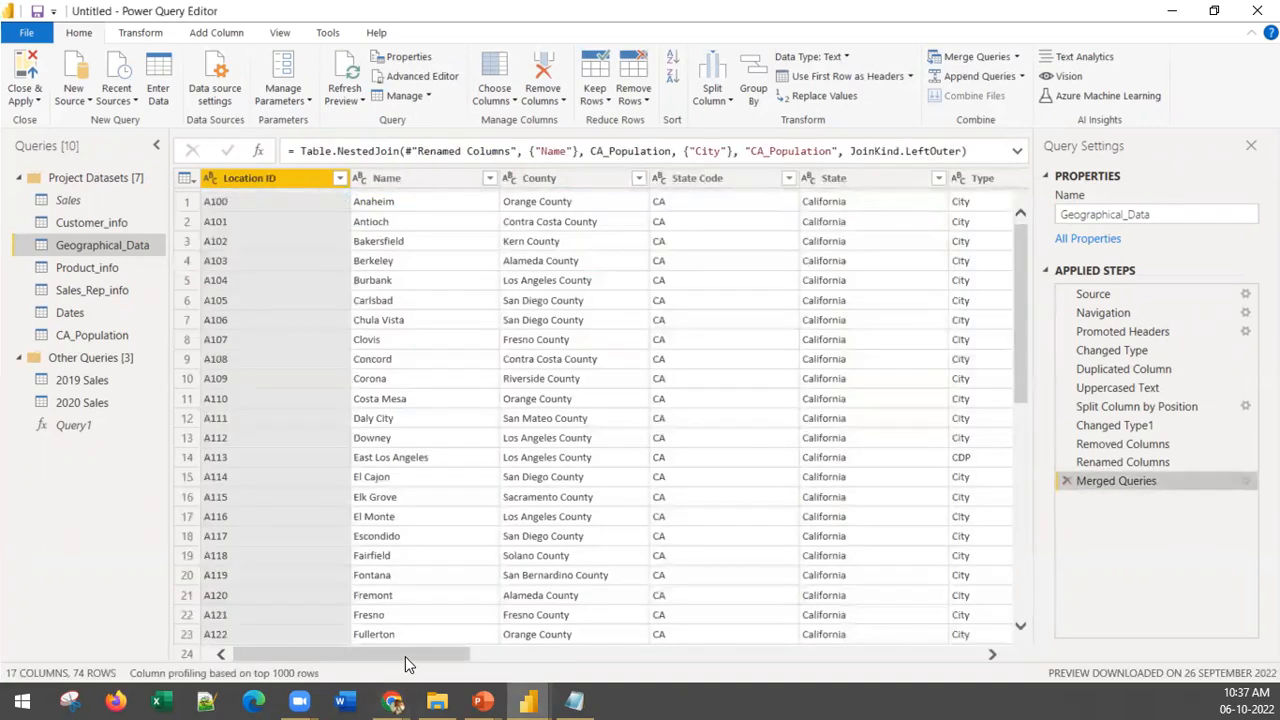
left_click_drag(405, 656, 1034, 669)
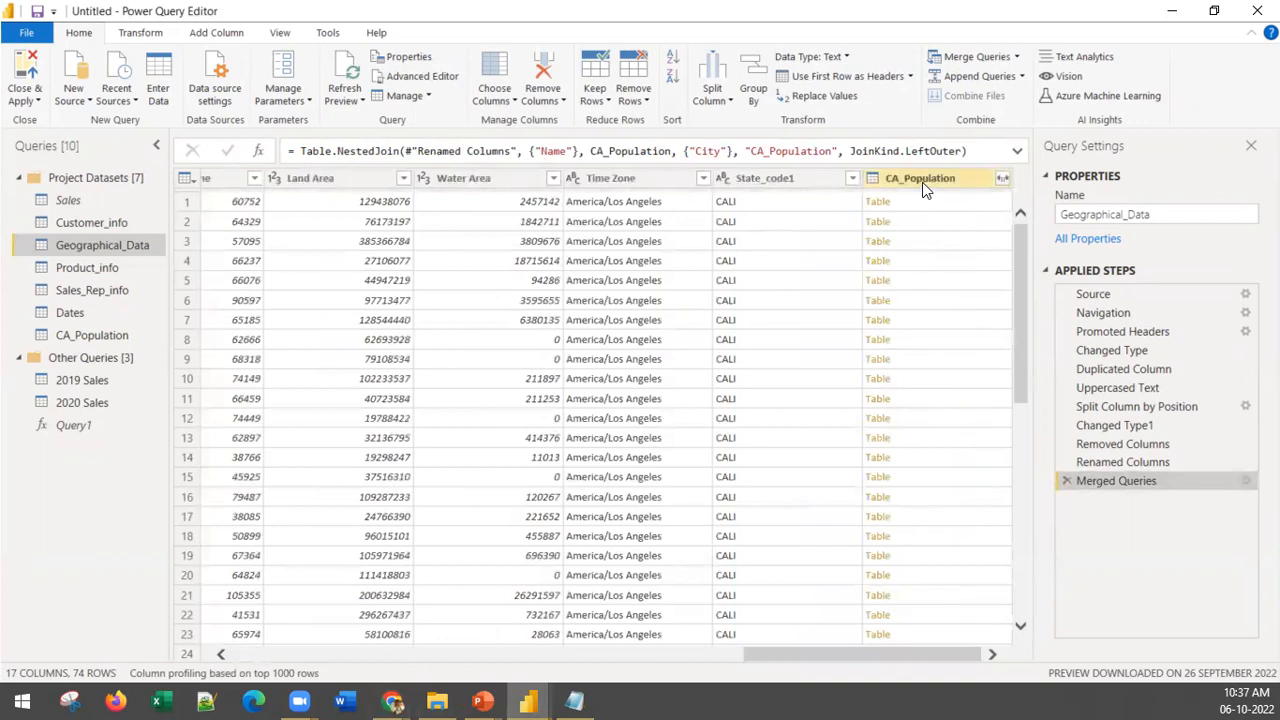
left_click(1002, 179)
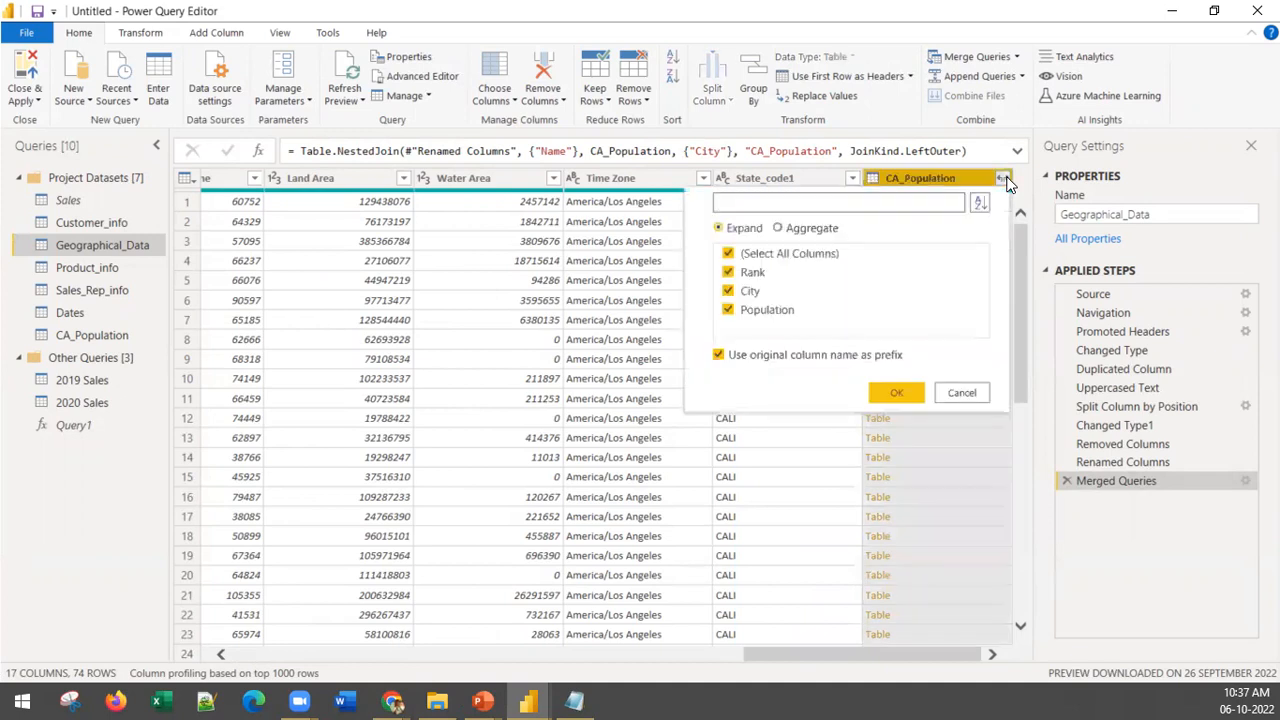
left_click(729, 292)
left_click(729, 273)
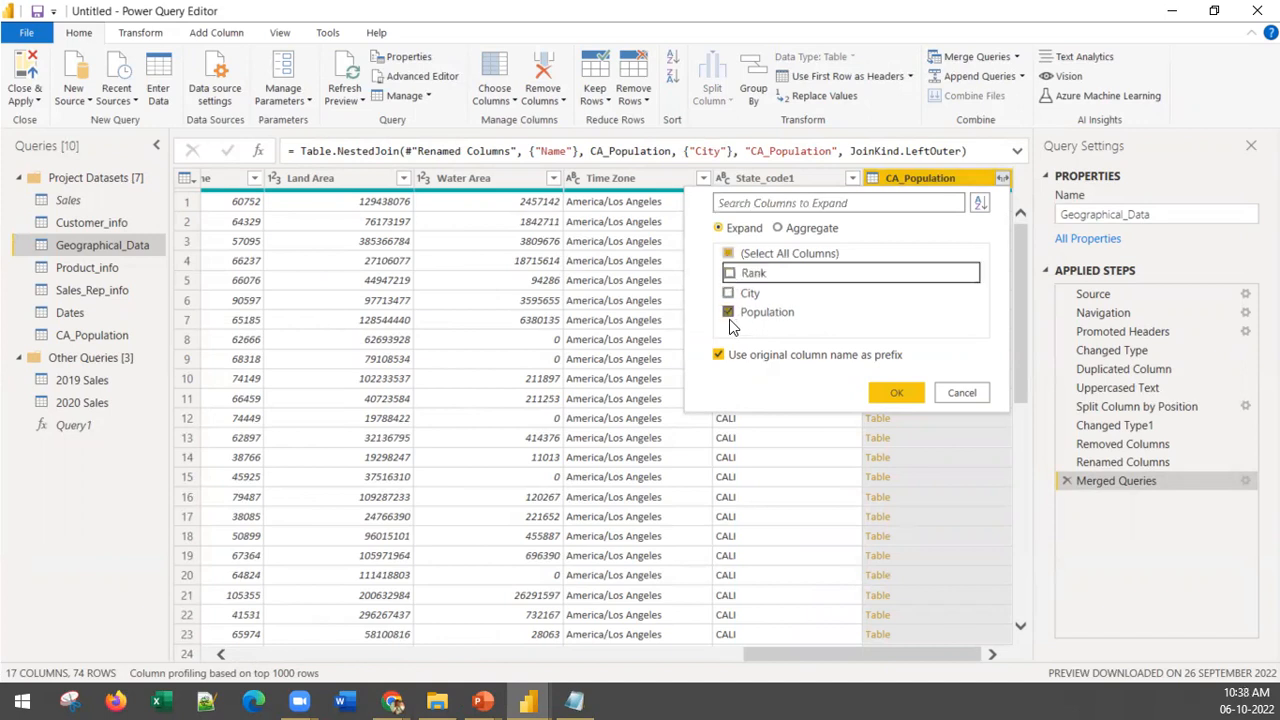
left_click(897, 392)
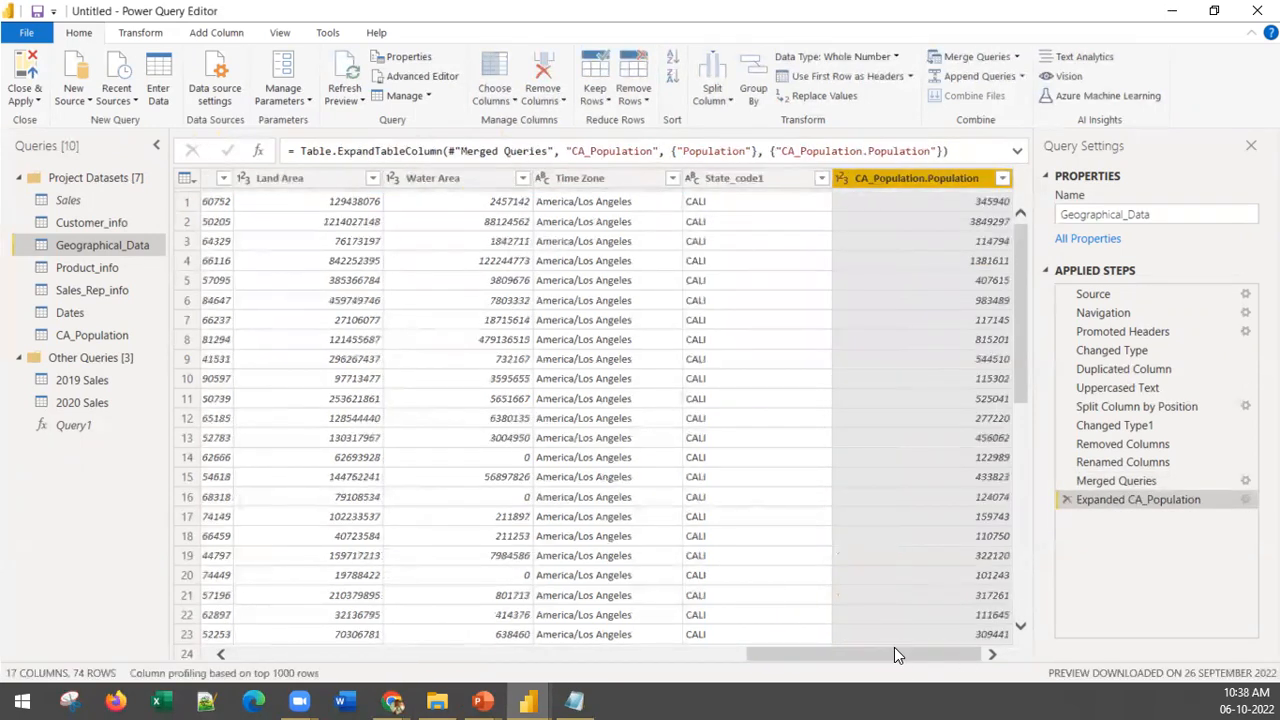
Step: Rename the Name column of Geographical_Data to City Name and check the expanded population column
left_click_drag(958, 662, 568, 662)
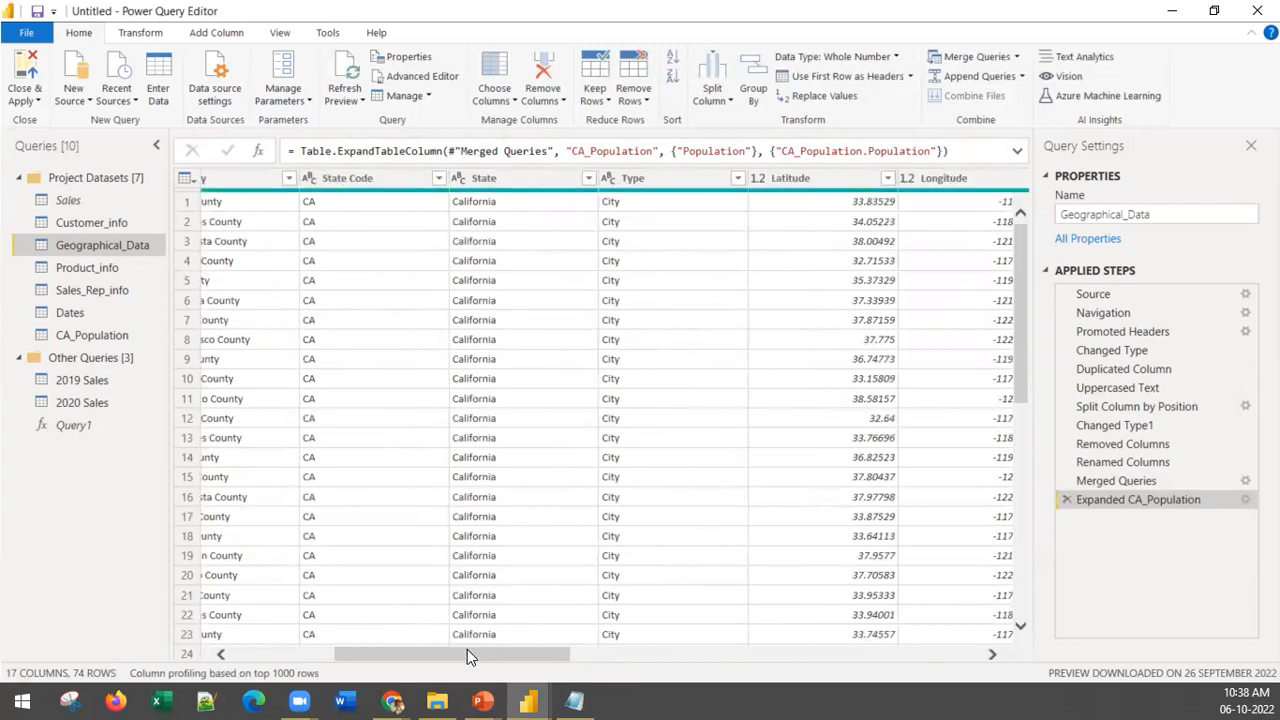
left_click_drag(467, 656, 362, 656)
left_click(396, 178)
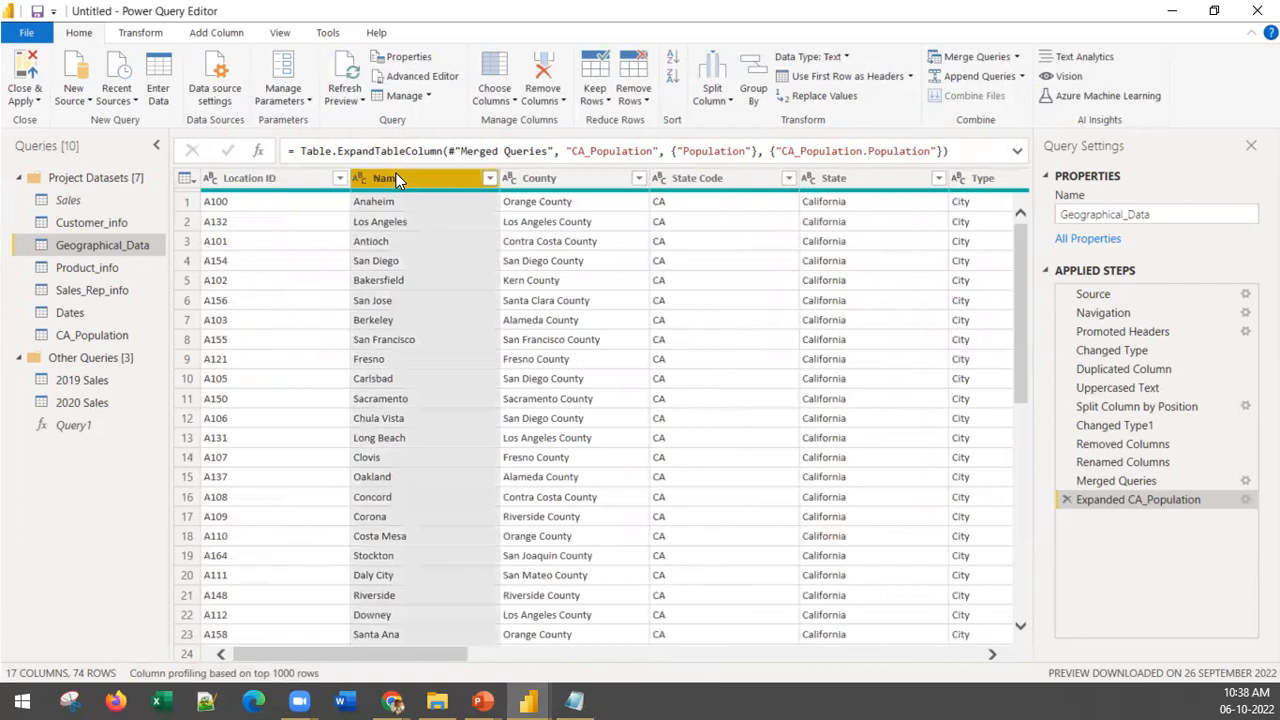
right_click(388, 182)
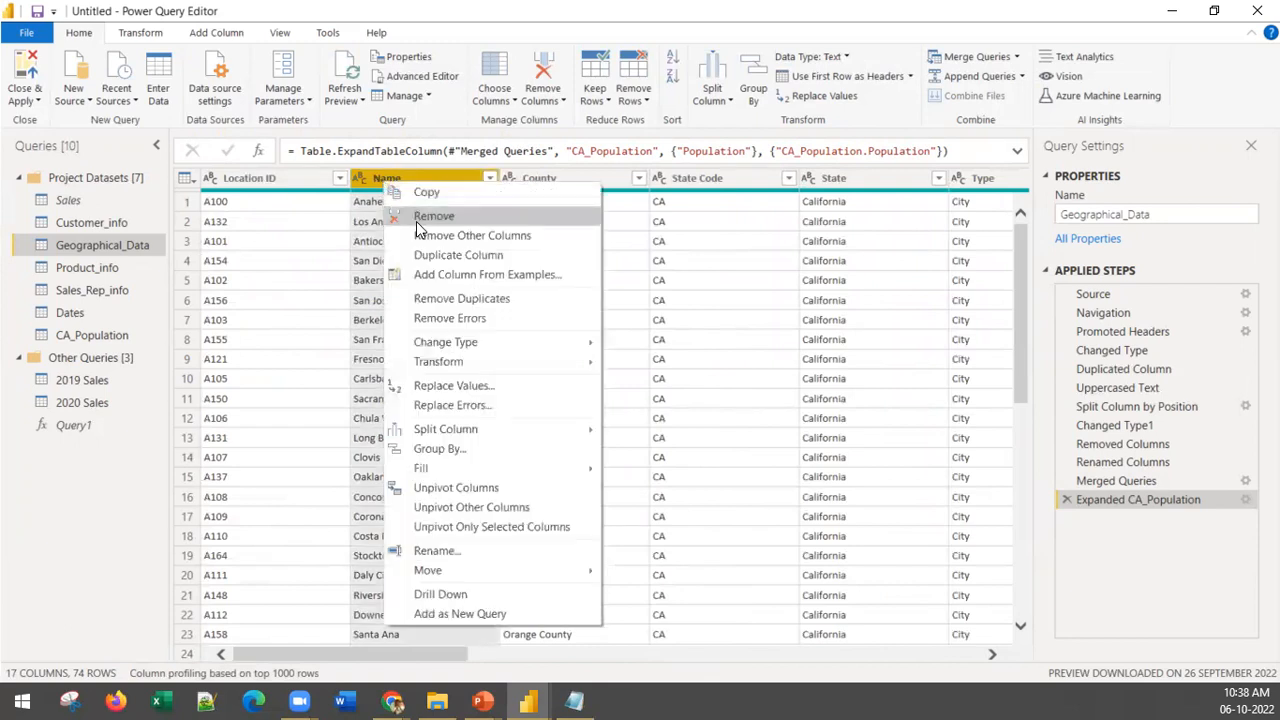
left_click(474, 555)
left_click(373, 180)
type("City")
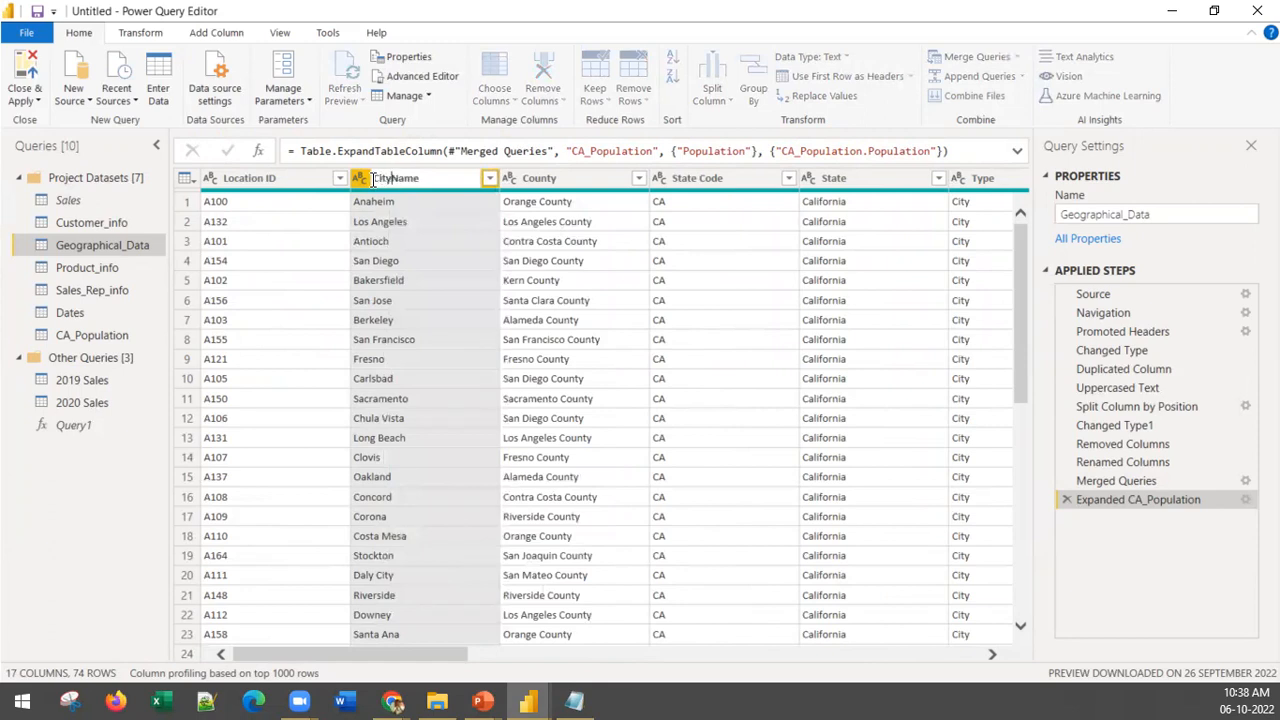
key("Return")
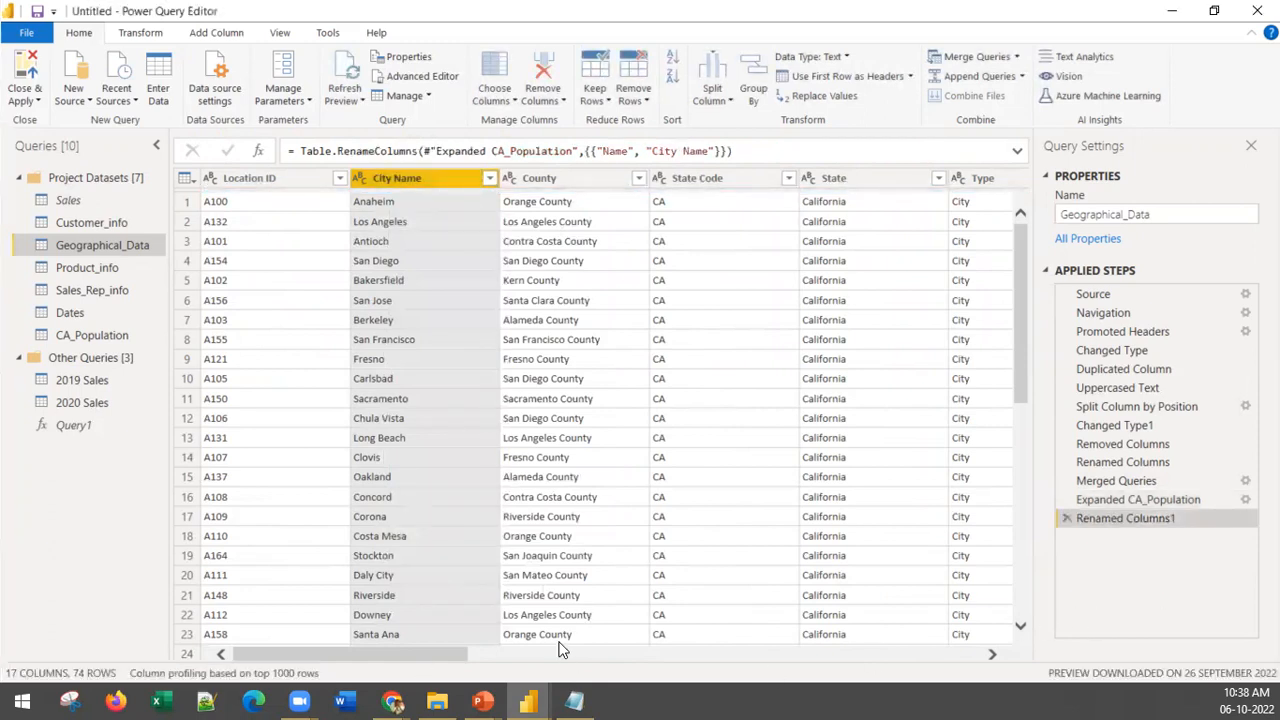
left_click_drag(448, 652, 1129, 637)
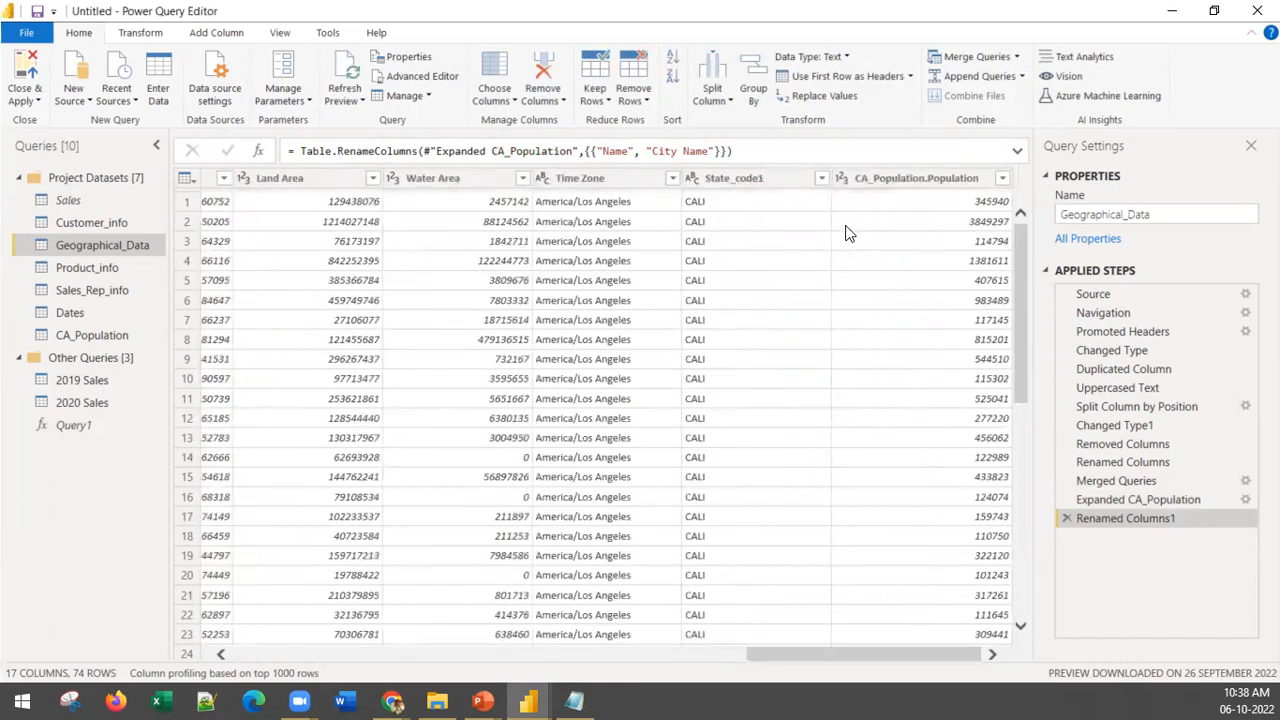
scroll(943, 466, "down", 10)
scroll(943, 466, "up", 10)
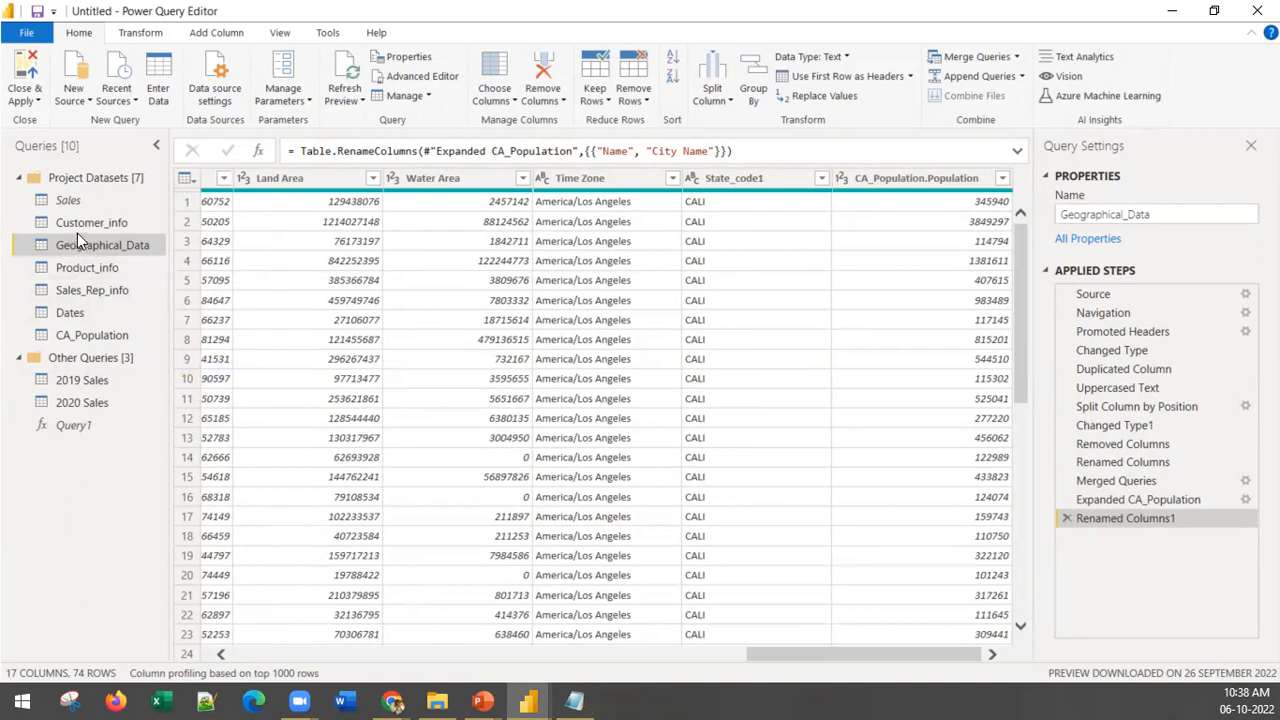
Step: Open the Sales_Rep_info query, dismiss its preview notice and promote the first row to column headers
left_click(122, 287)
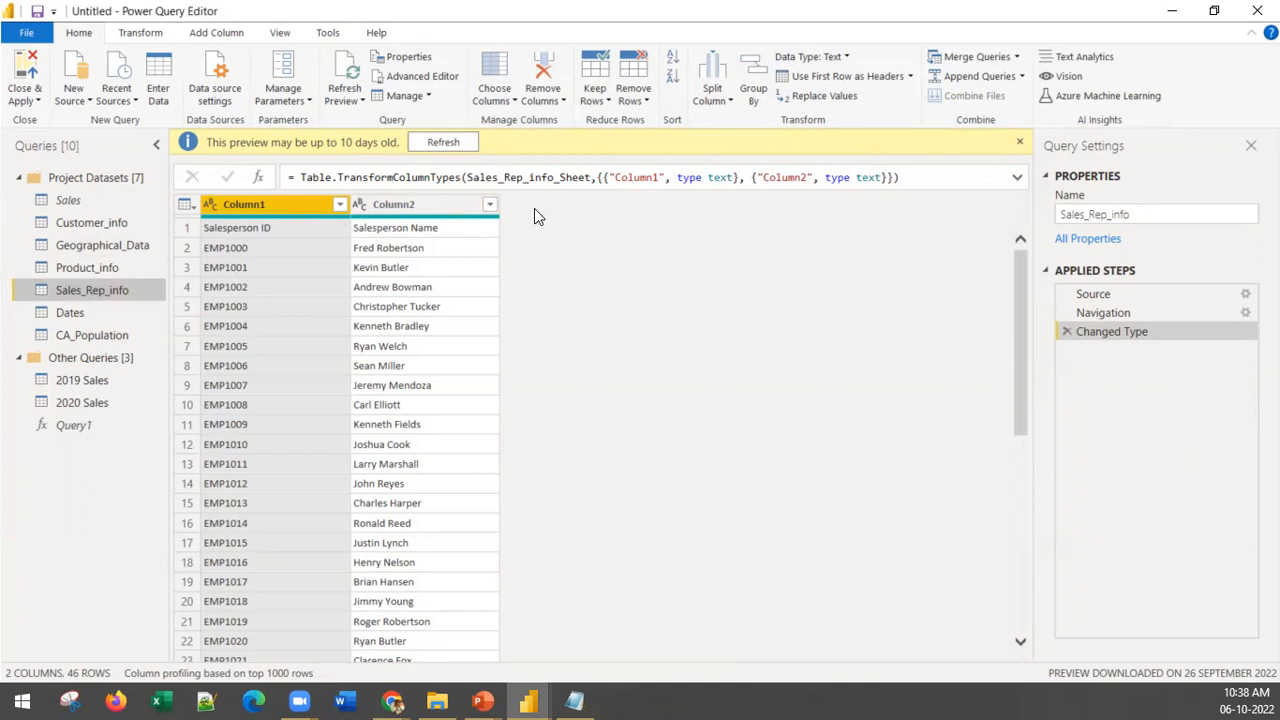
left_click(1020, 142)
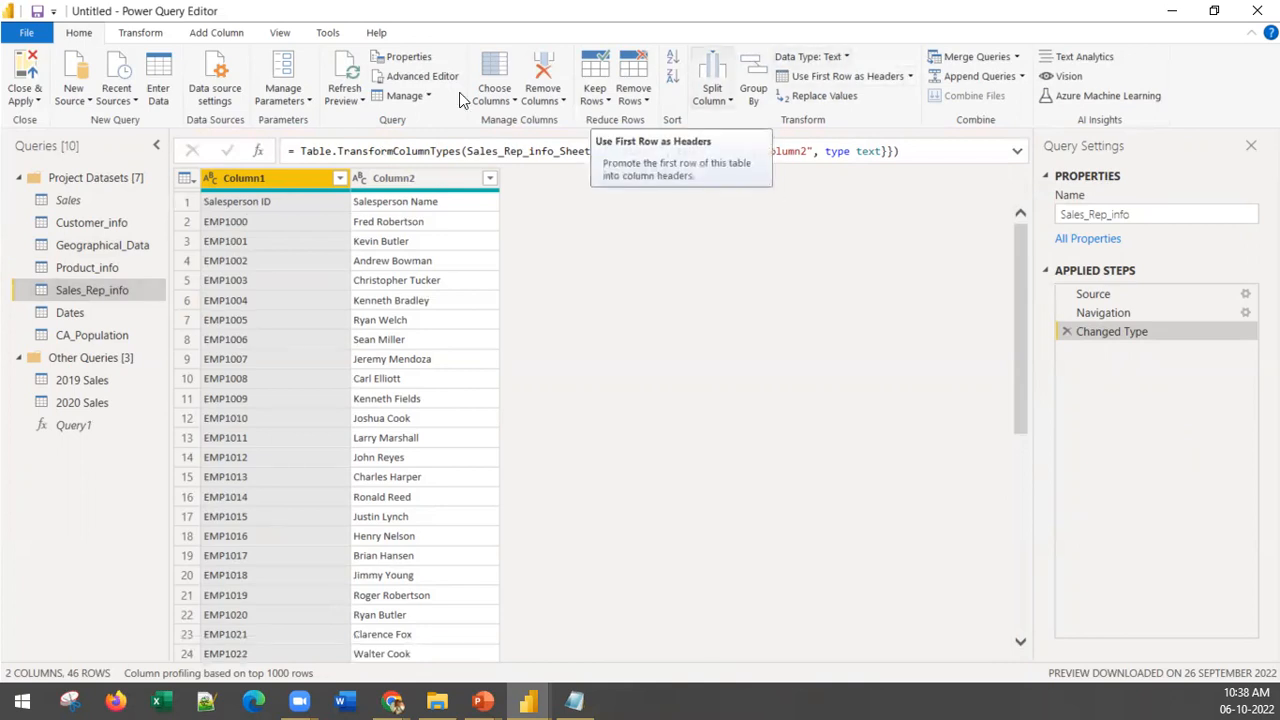
left_click(840, 75)
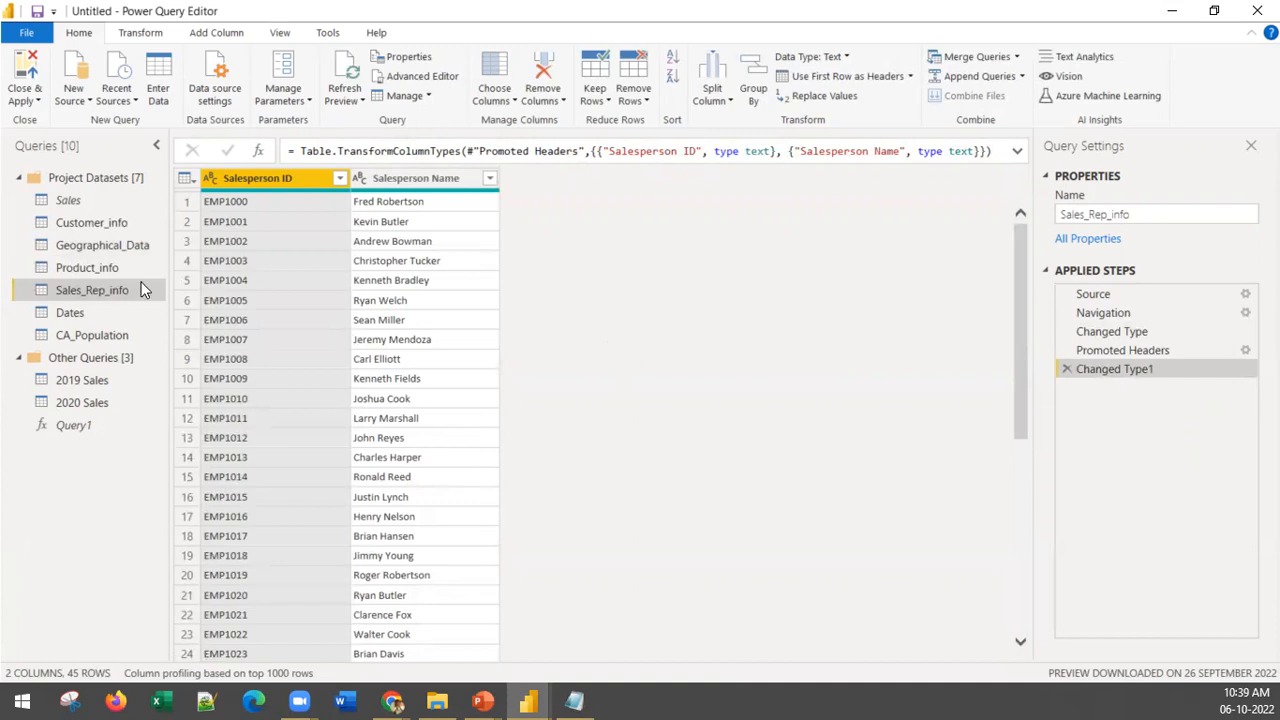
Step: Look over the Product_info, Dates and CA_Population queries, and close the query editor with the changes applied
left_click(107, 265)
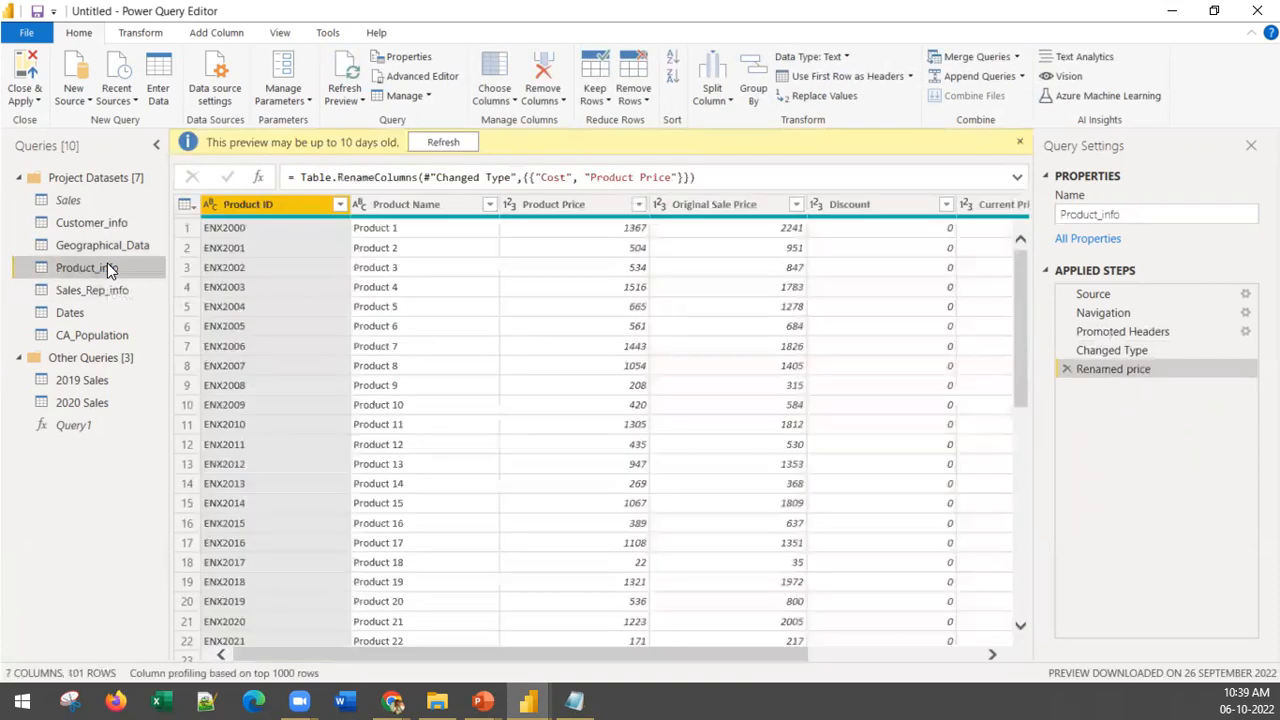
left_click(94, 312)
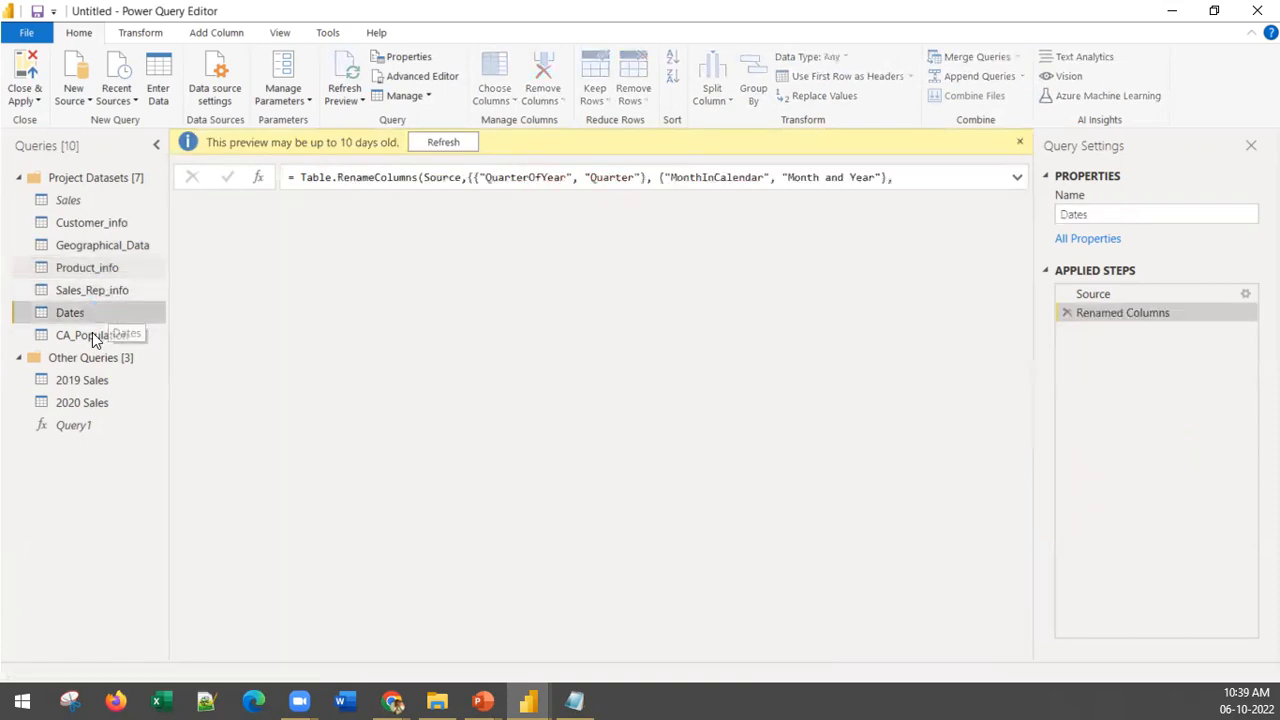
left_click(85, 338)
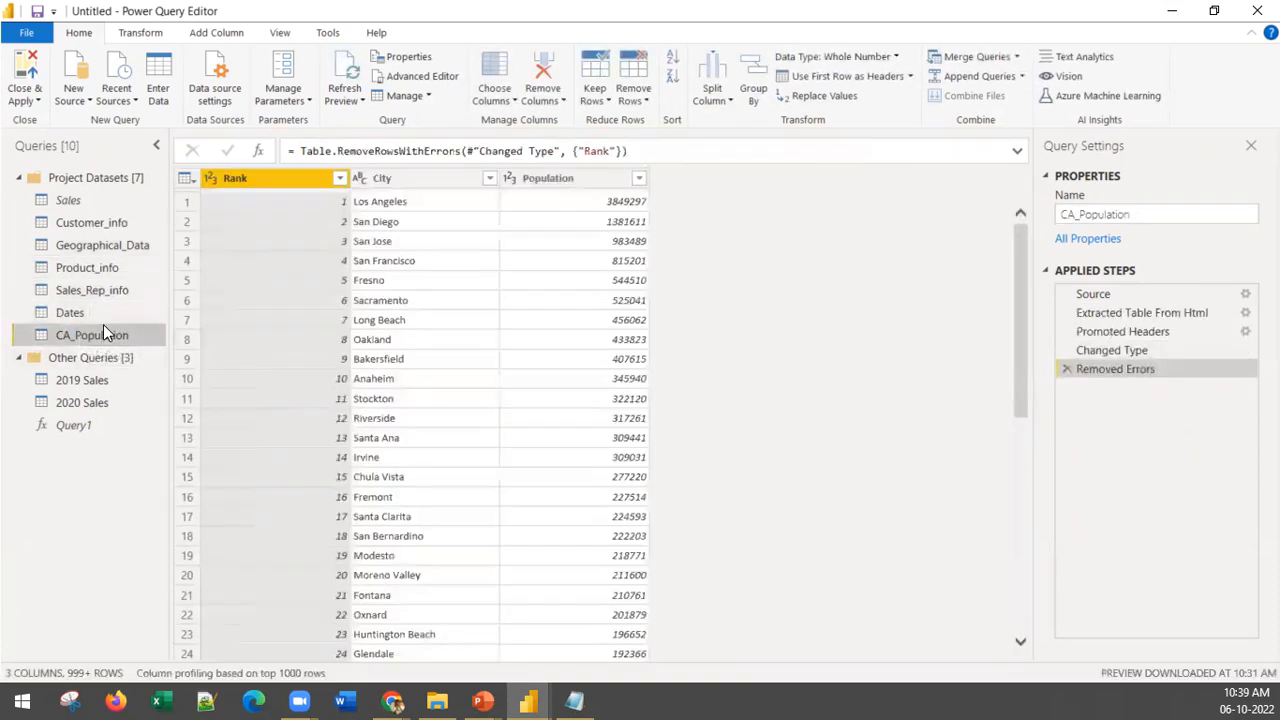
left_click(19, 70)
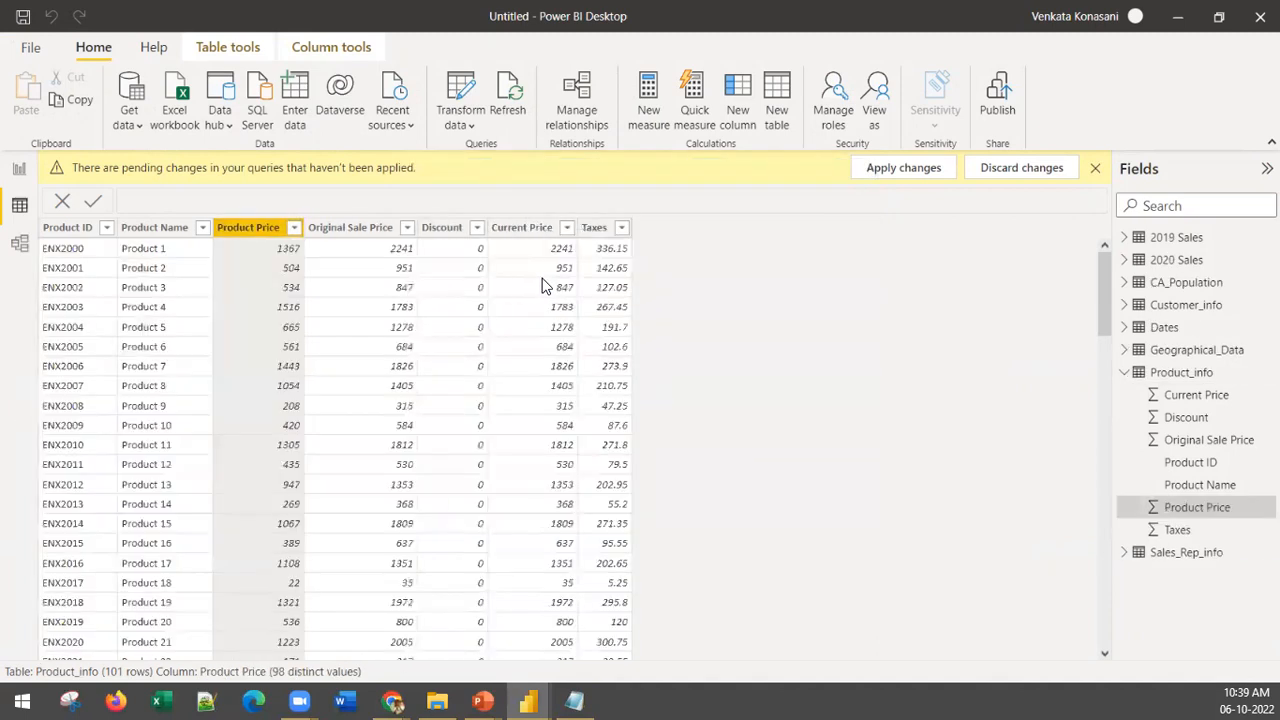
Step: Apply the pending query changes in Power BI Desktop, and switch to the report view with the pending-changes notice dismissed
left_click(903, 168)
left_click(19, 171)
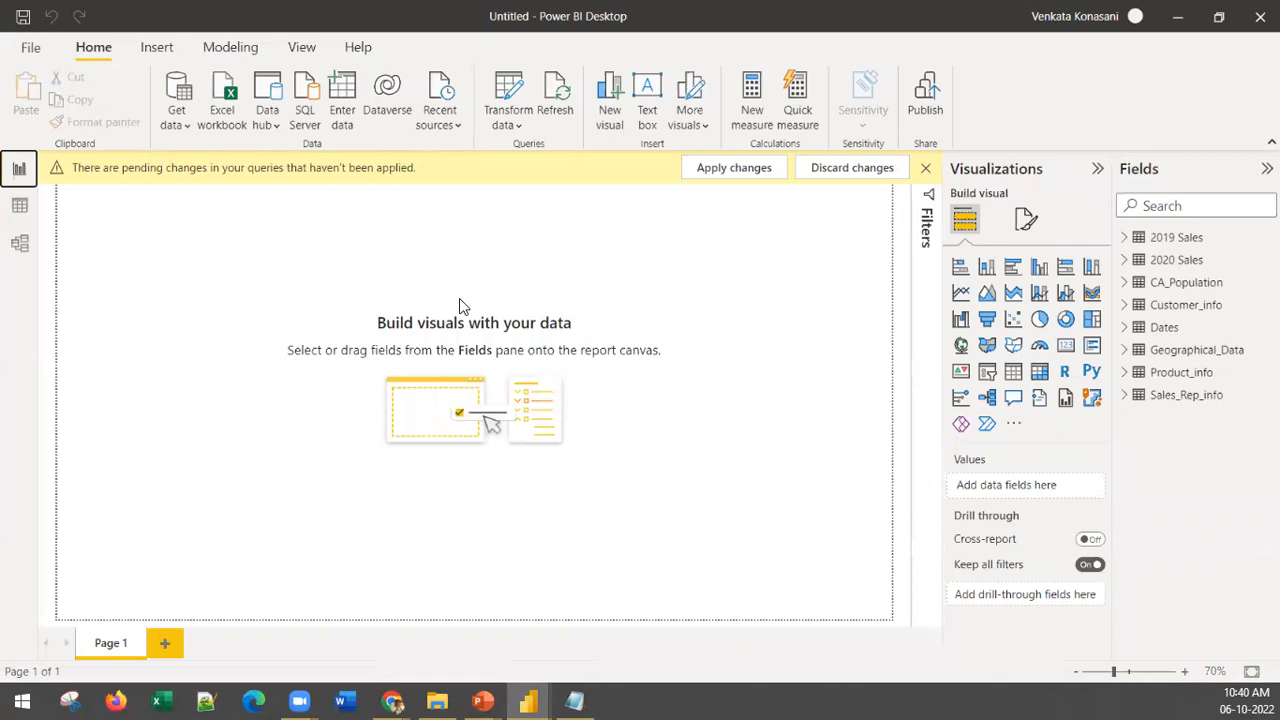
left_click(924, 171)
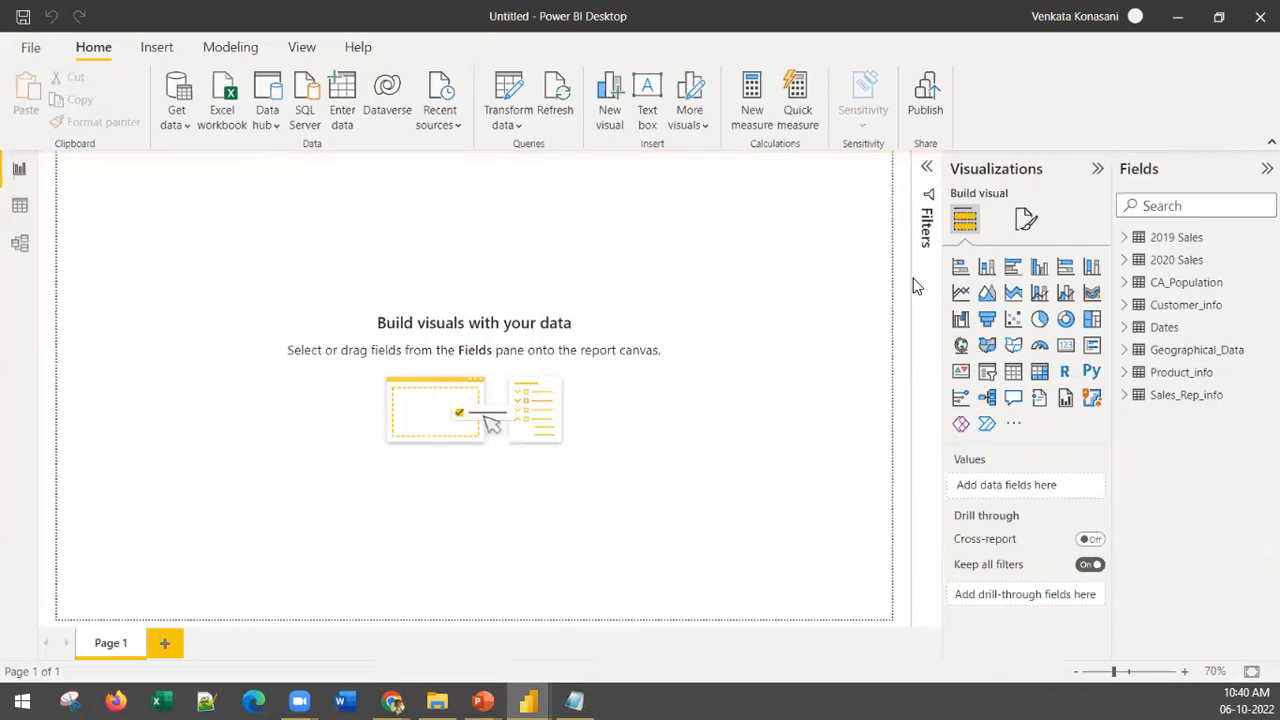